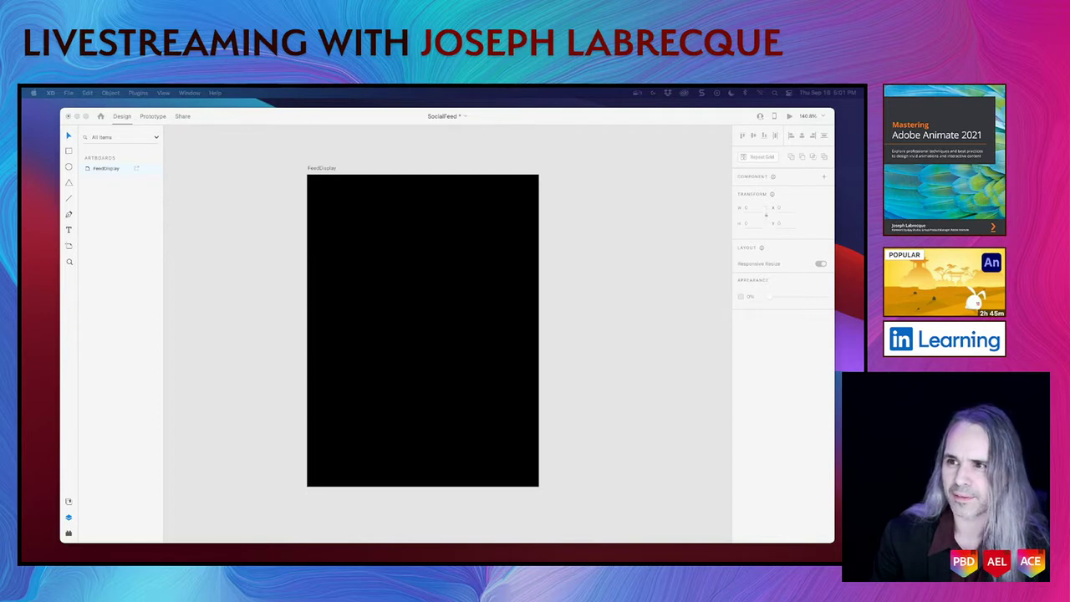
pyautogui.click(293, 136)
pyautogui.click(316, 170)
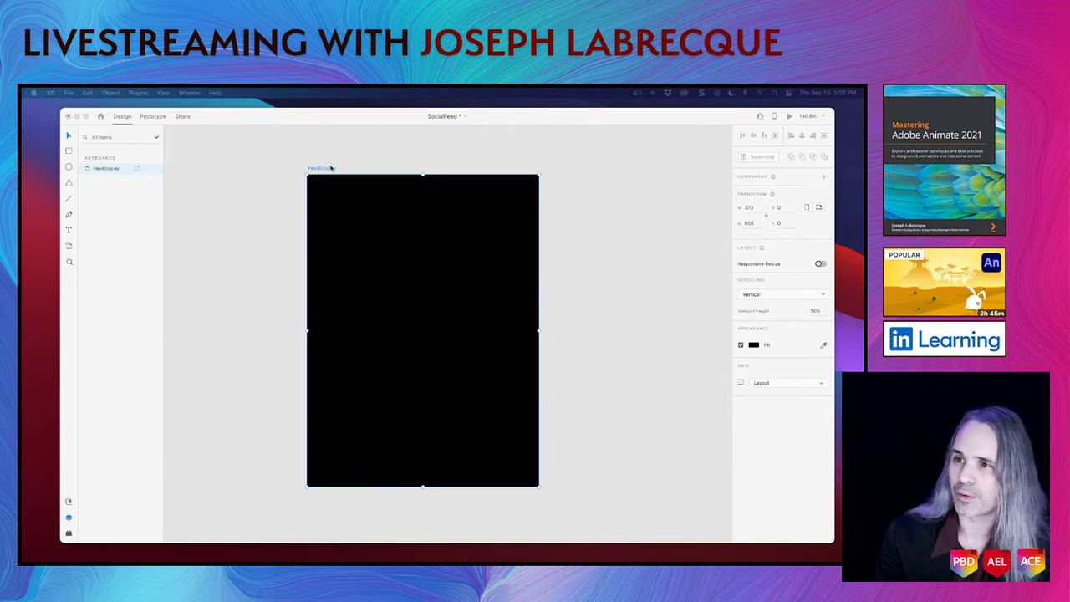
pyautogui.click(258, 197)
pyautogui.click(253, 202)
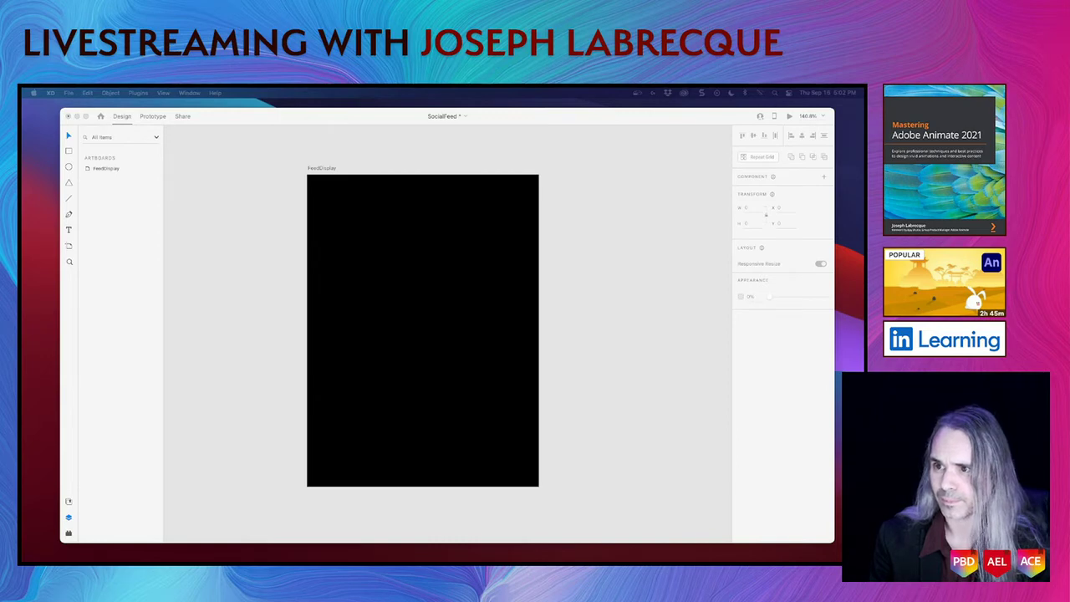
# Set the FeedDisplay artboard's height to 720 and extend its scrolling viewport to the artboard's lower edge
pyautogui.click(285, 160)
pyautogui.click(315, 169)
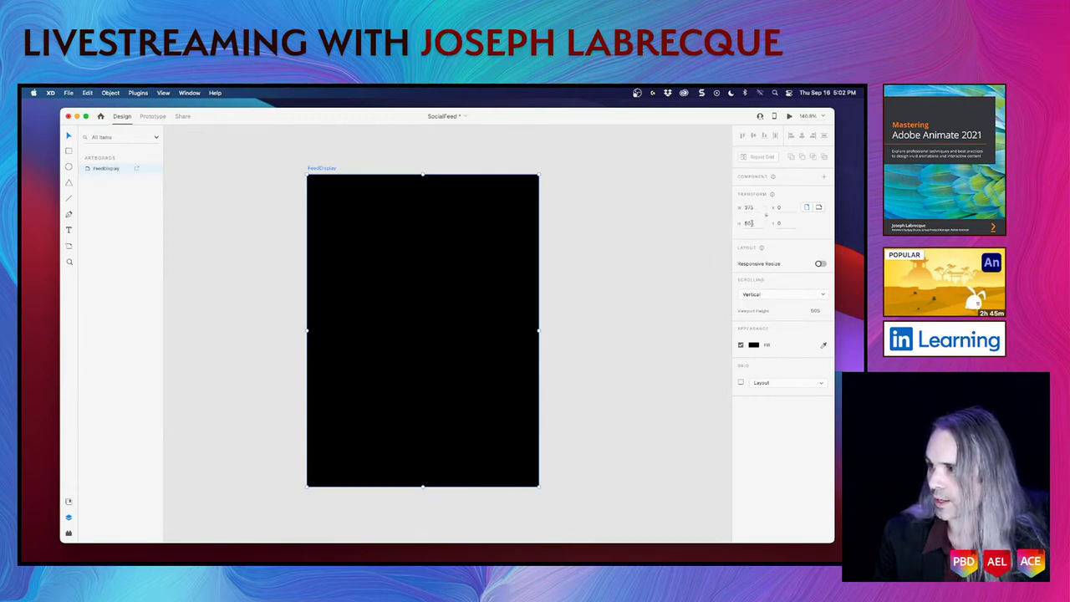
pyautogui.click(751, 224)
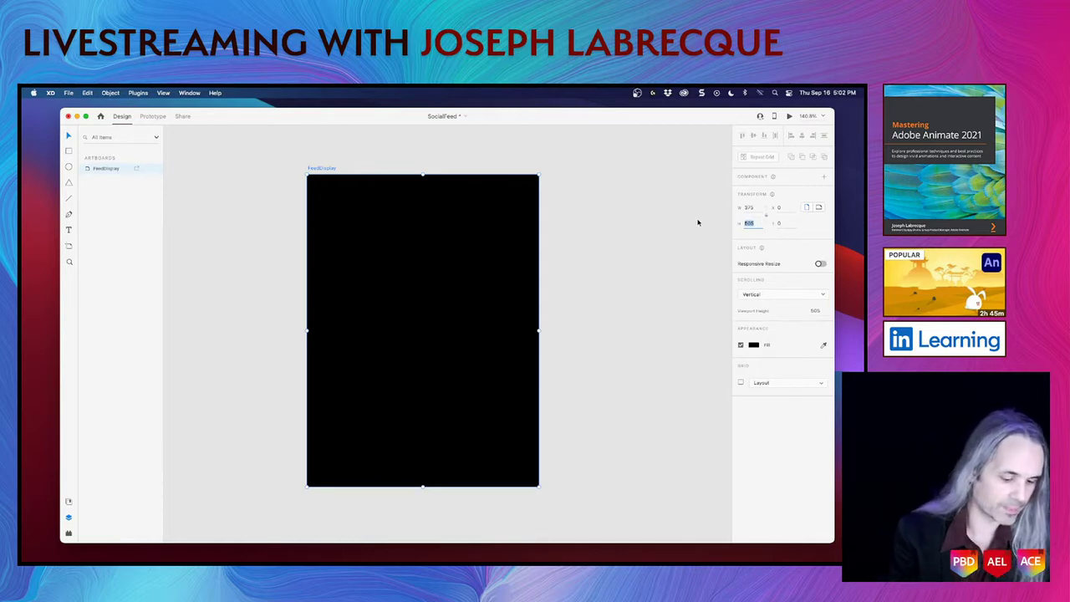
pyautogui.write('123')
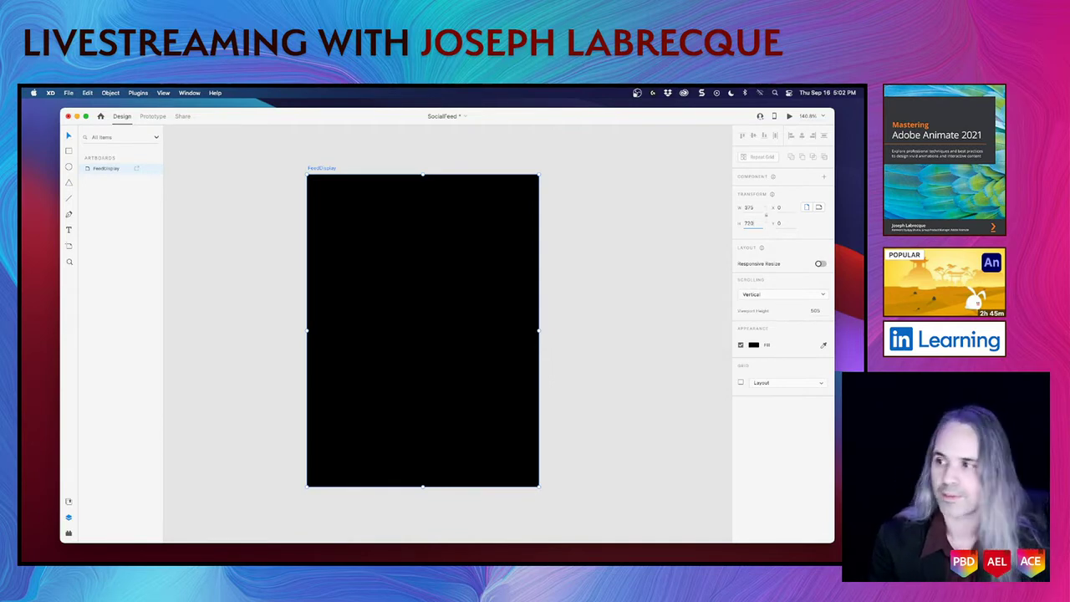
pyautogui.click(638, 251)
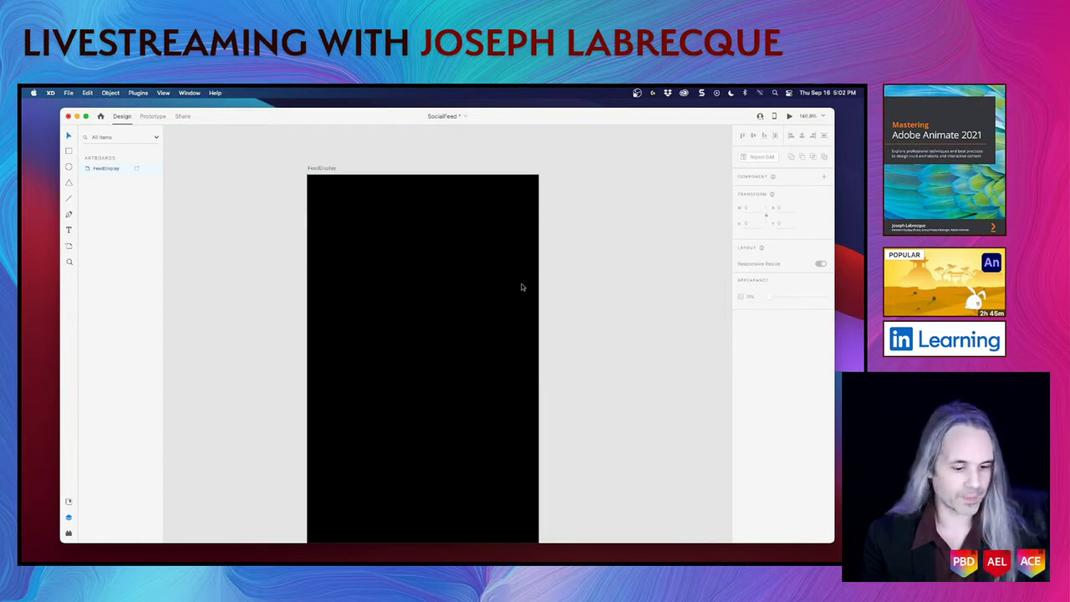
pyautogui.scroll(-3, 521, 287)
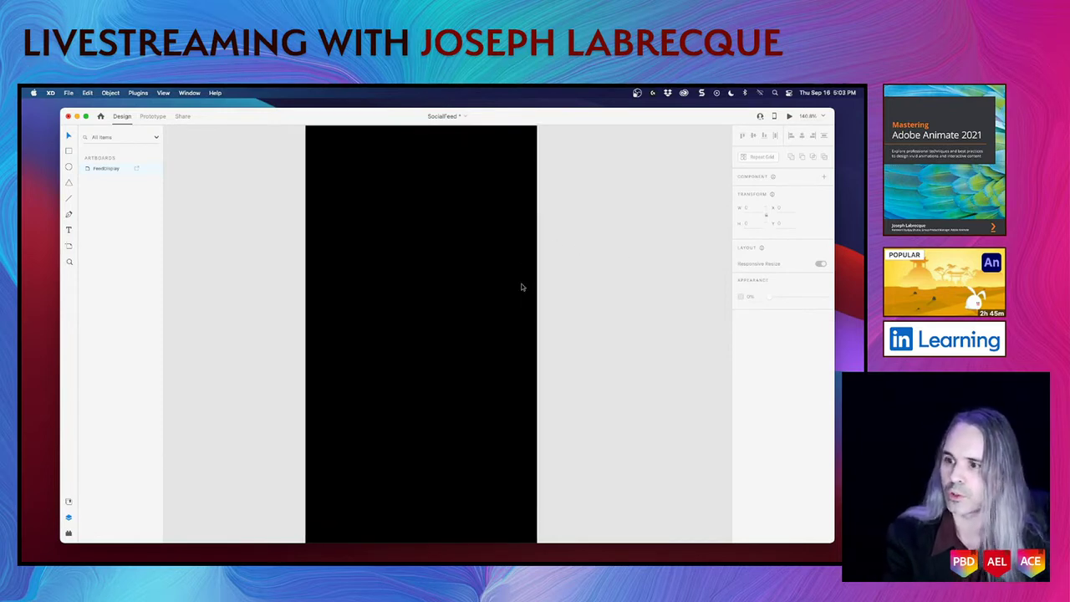
pyautogui.press('super+0')
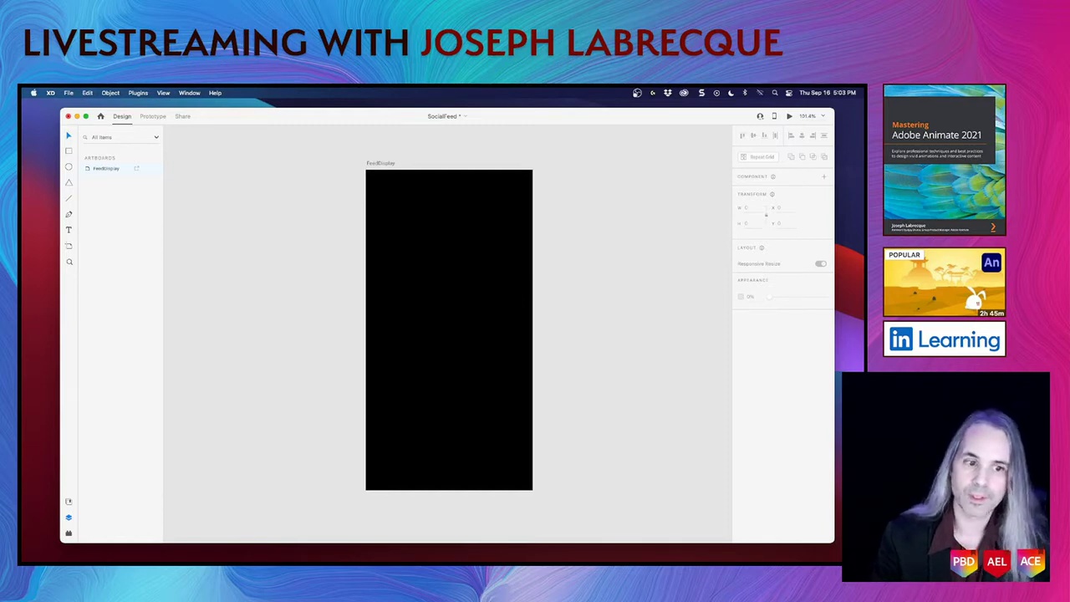
pyautogui.click(376, 164)
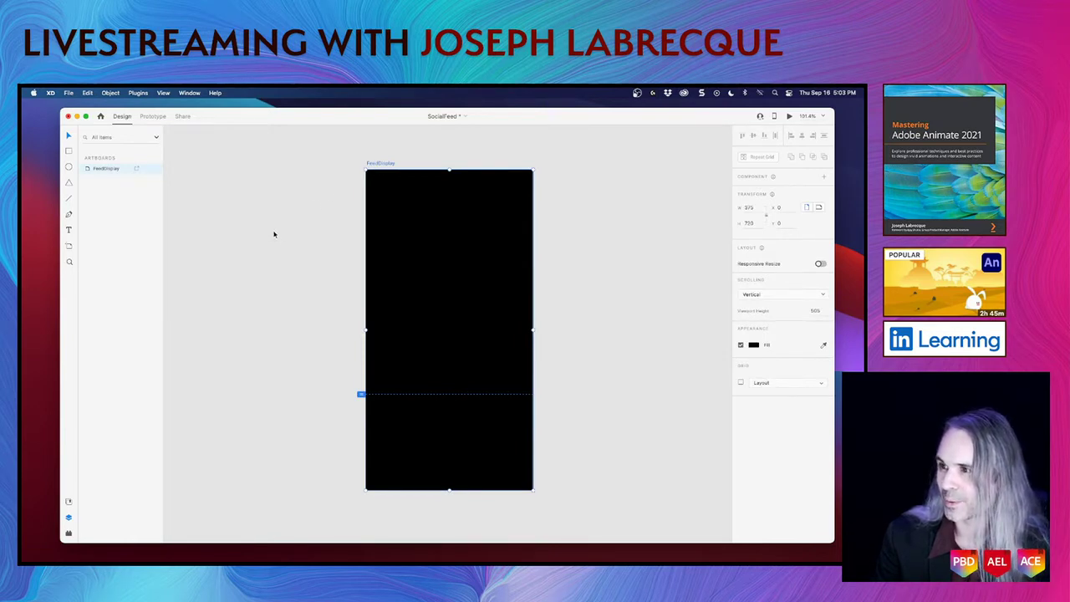
pyautogui.moveTo(361, 394)
pyautogui.mouseDown()
pyautogui.moveTo(359, 487)
pyautogui.moveTo(349, 356)
pyautogui.moveTo(350, 500)
pyautogui.mouseUp()
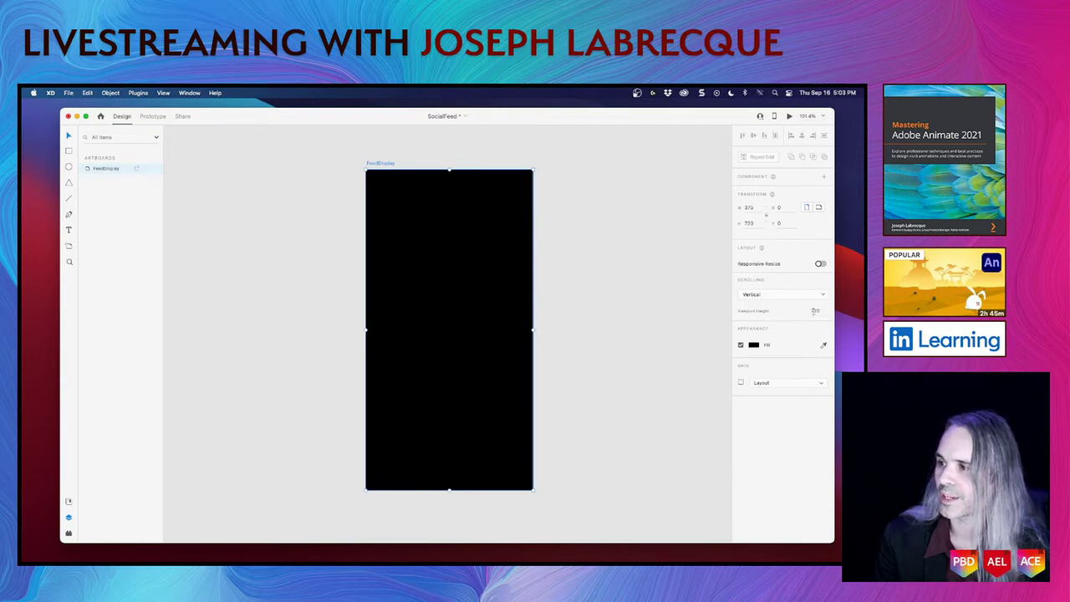
# Set the FeedDisplay artboard's height to 1200, keeping the viewport height at 720, and save the document
pyautogui.click(749, 223)
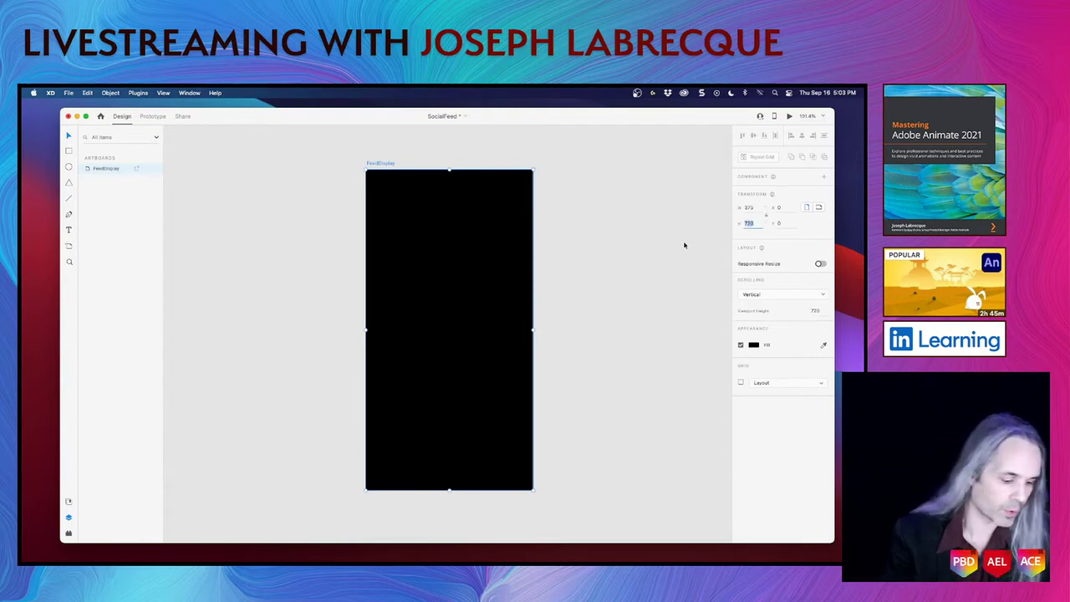
pyautogui.write('6200')
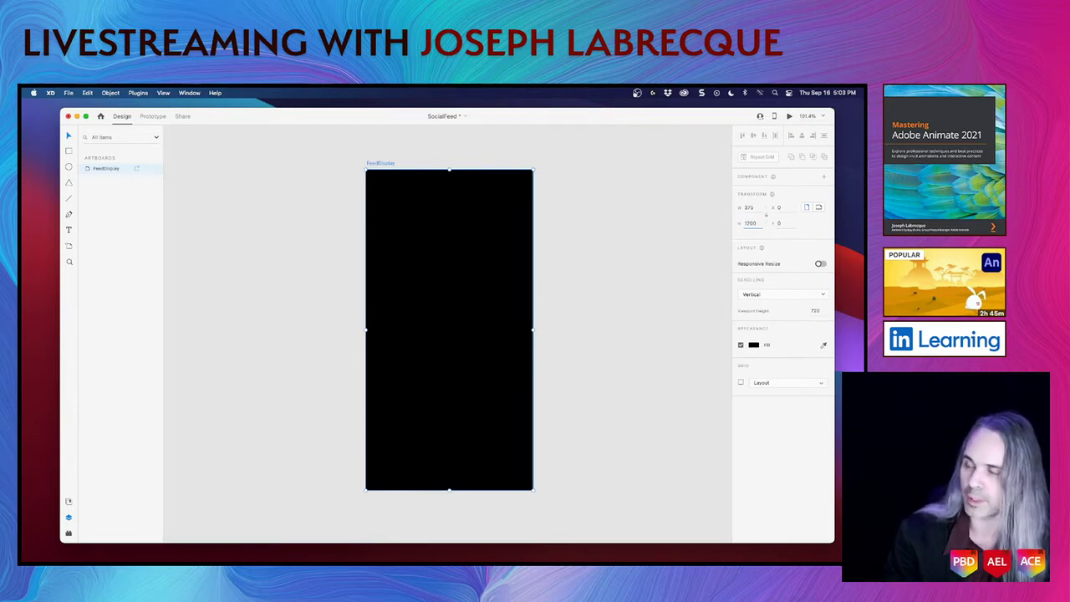
pyautogui.press('Return')
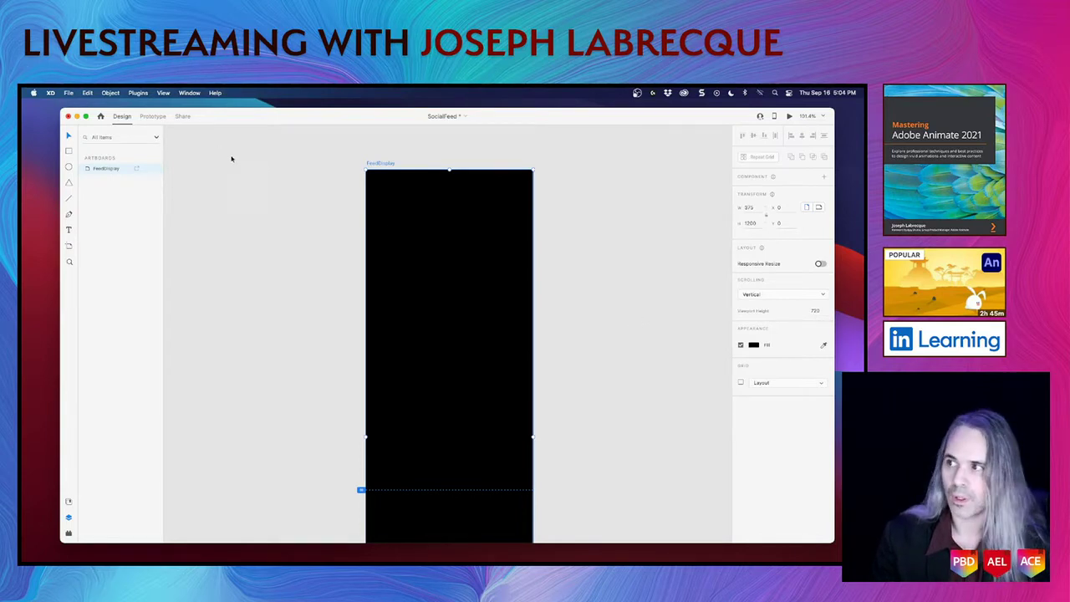
pyautogui.click(231, 204)
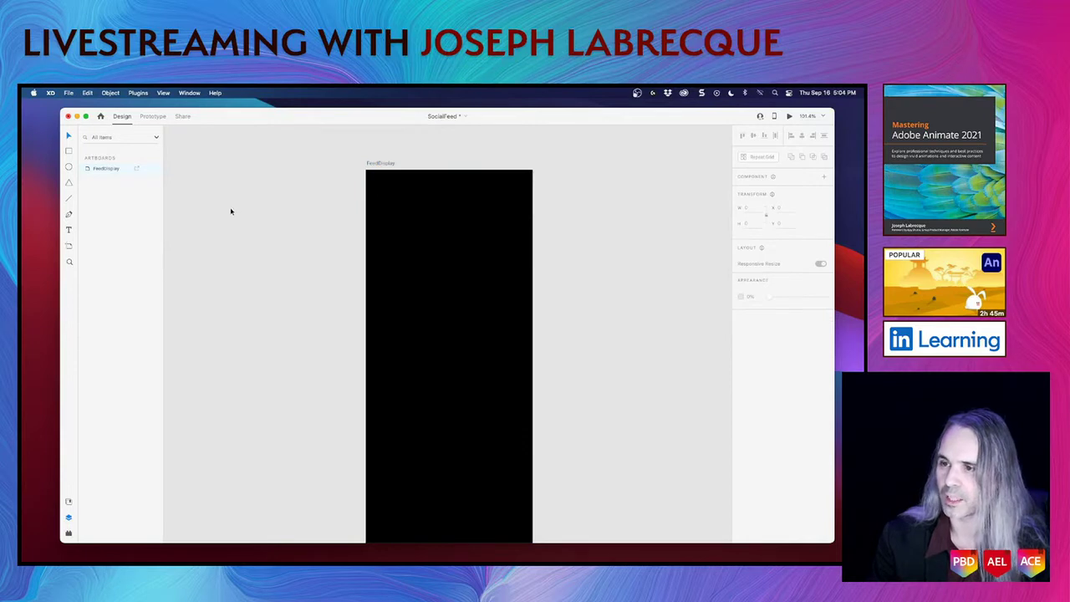
pyautogui.press('super+s')
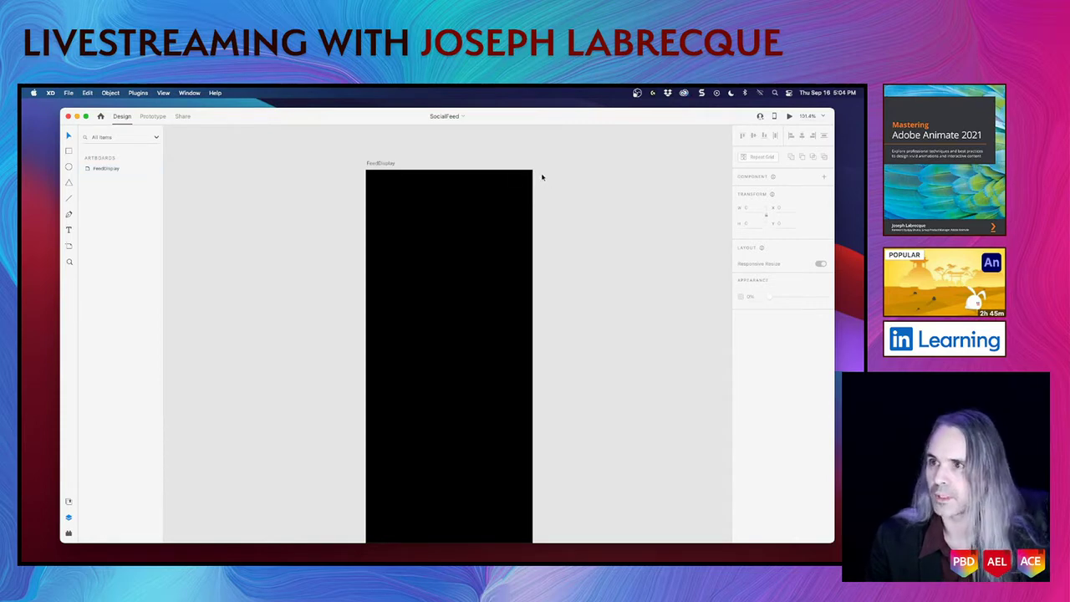
# Switch to Chrome and examine the layout of the Spotify Twitter profile, from its header through the tweets
pyautogui.click(77, 117)
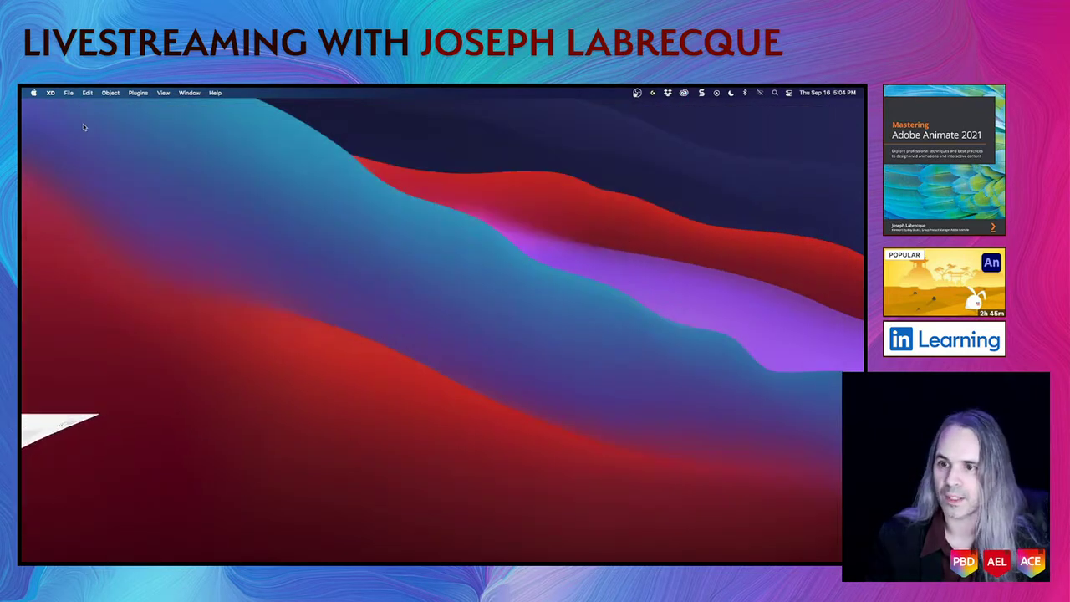
pyautogui.press('super+Tab')
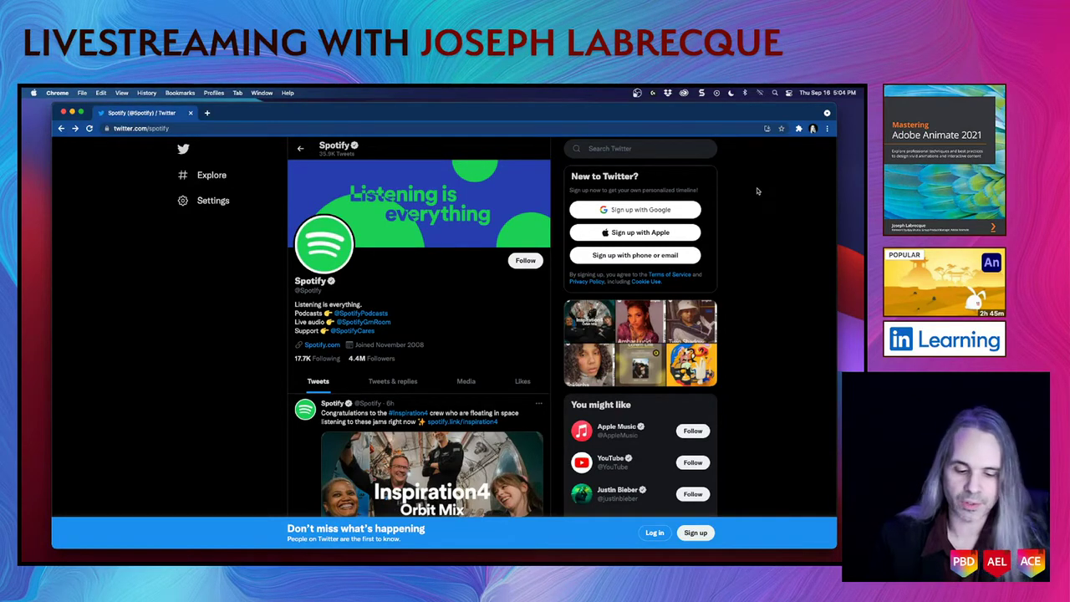
pyautogui.scroll(-10, 758, 191)
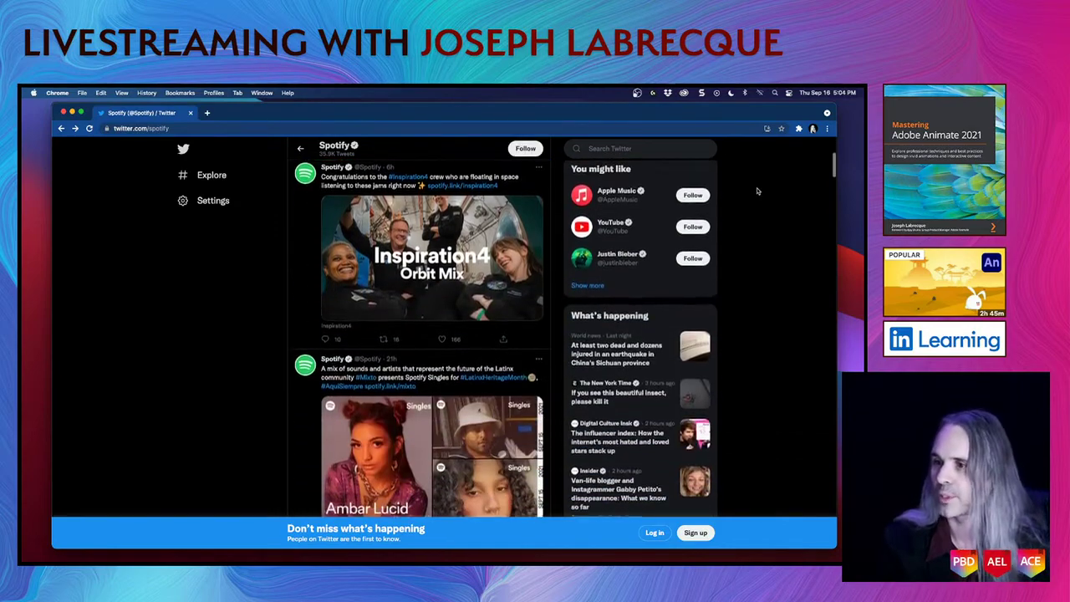
pyautogui.scroll(-5, 758, 186)
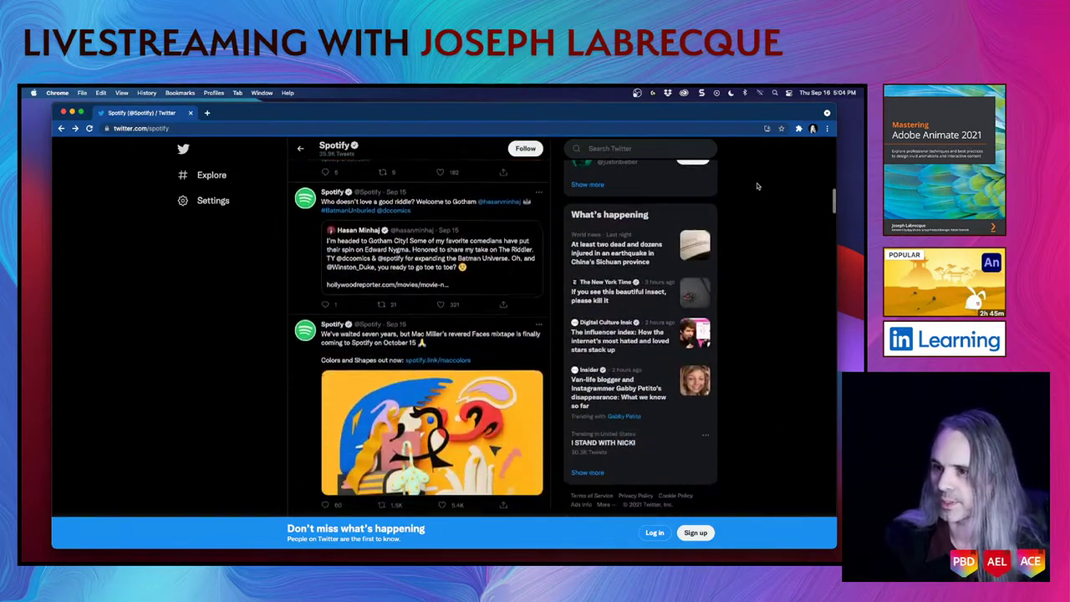
pyautogui.scroll(15, 758, 185)
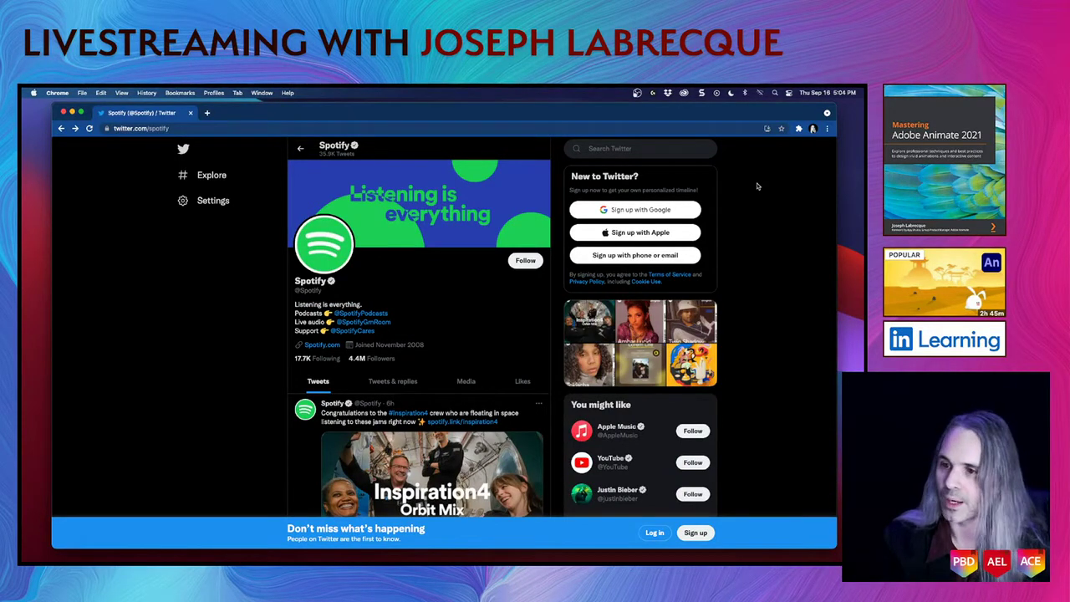
pyautogui.scroll(-5, 758, 187)
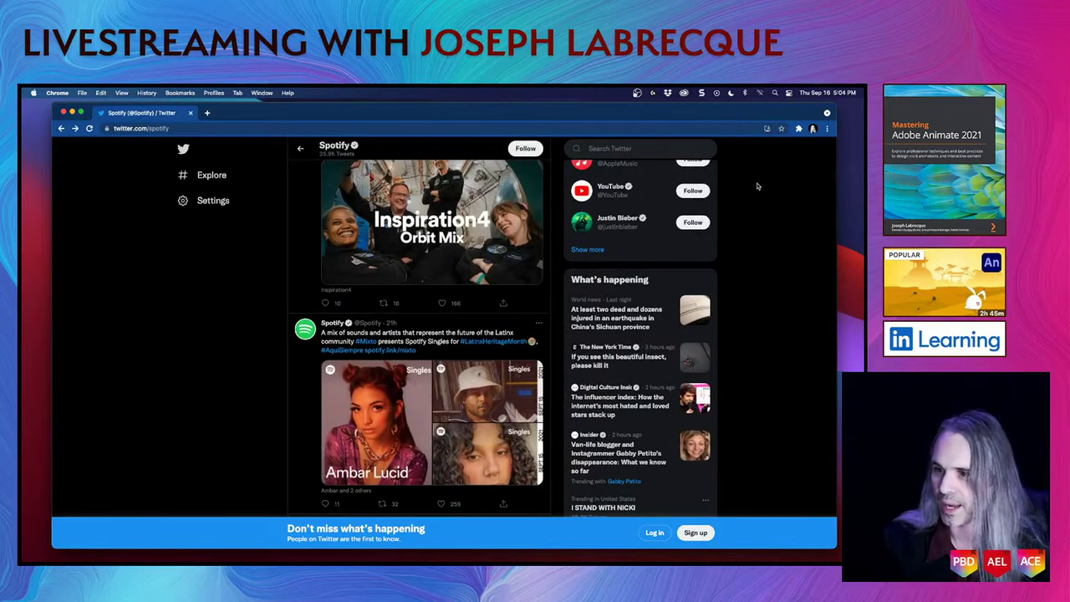
pyautogui.scroll(-3, 758, 186)
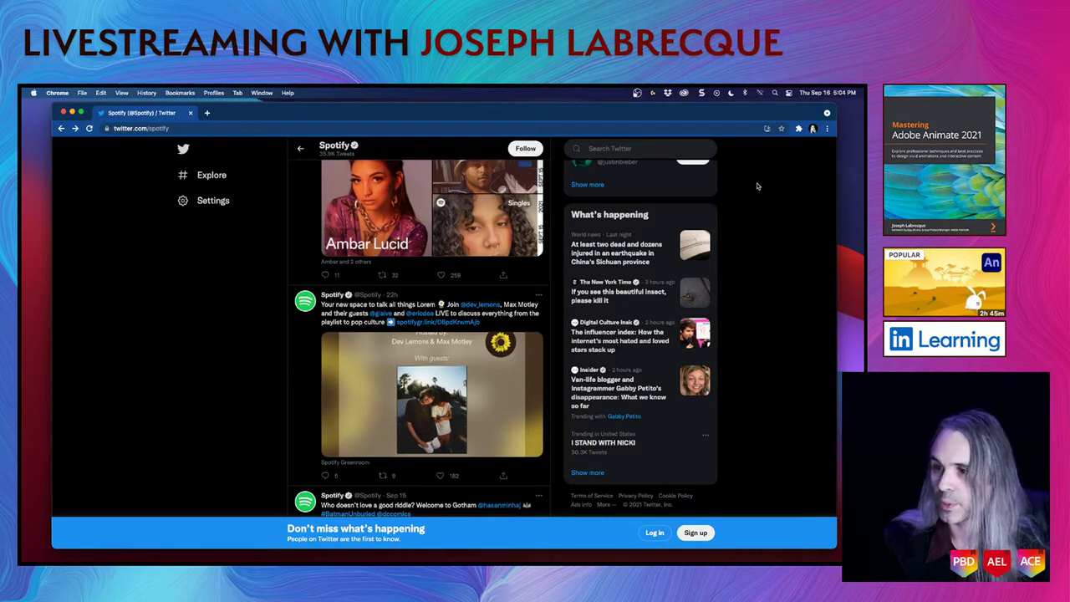
pyautogui.scroll(-2, 757, 187)
pyautogui.scroll(-2, 757, 187)
pyautogui.scroll(-2, 758, 186)
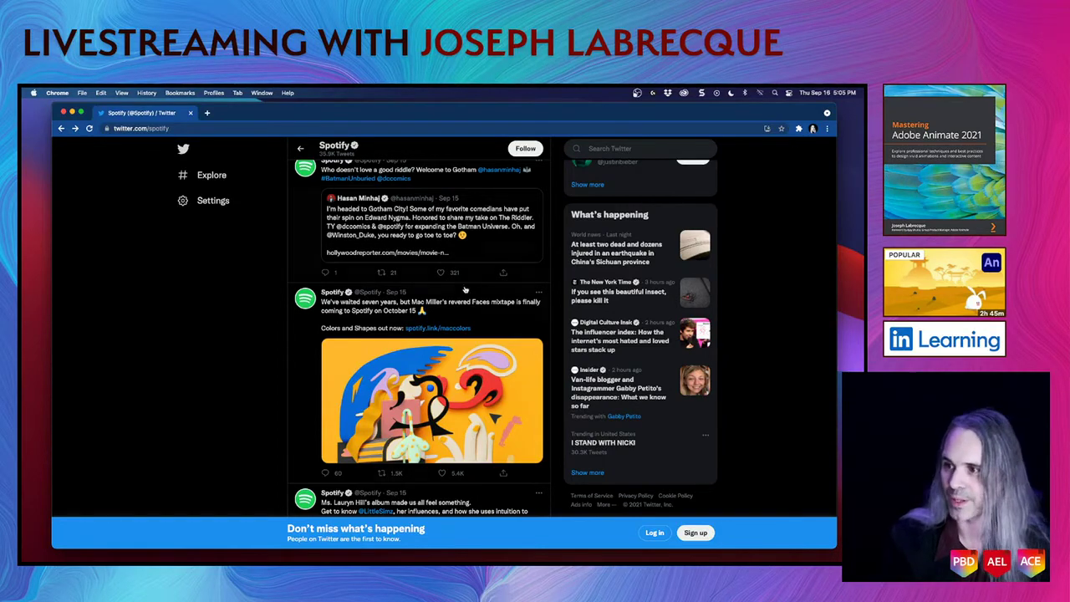
pyautogui.scroll(10, 445, 303)
pyautogui.scroll(5, 445, 303)
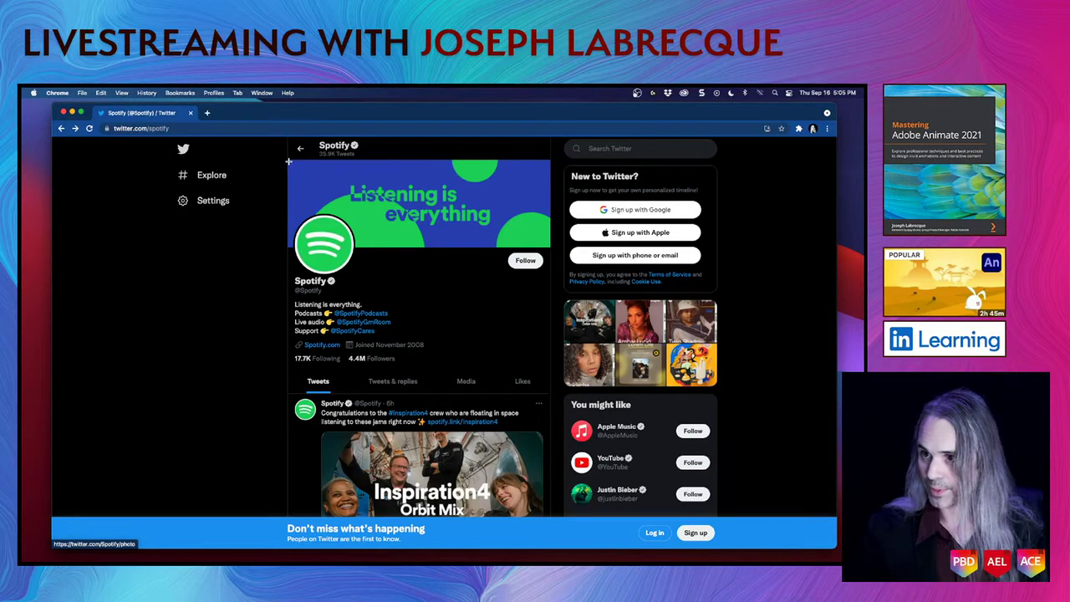
# Capture the Spotify profile header from the banner down to the Tweets tab row and paste it into the FeedDisplay artboard in Adobe XD
pyautogui.moveTo(288, 159); pyautogui.dragTo(548, 393)
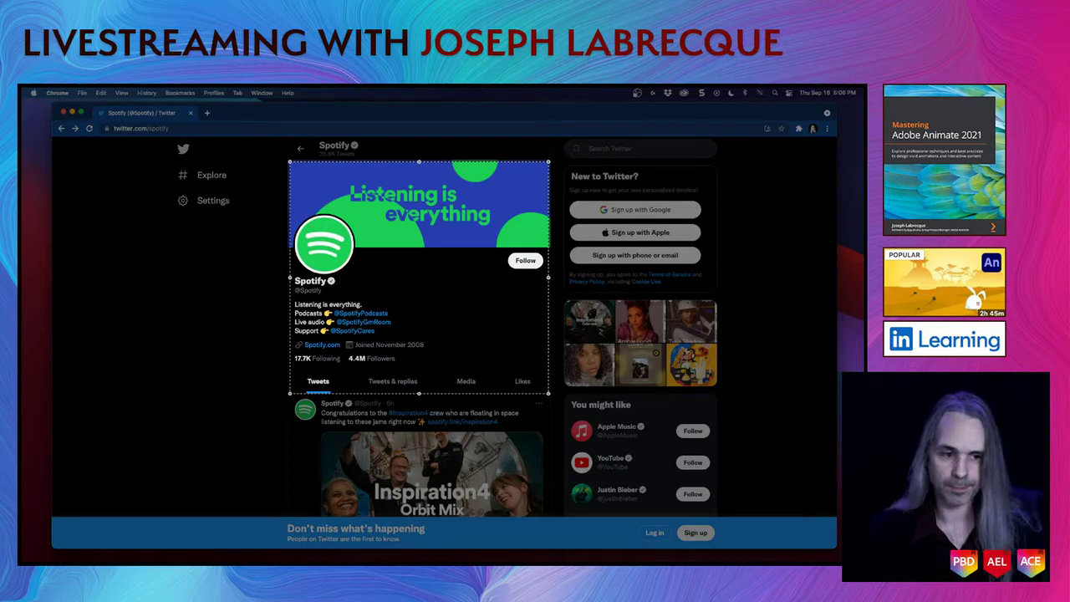
pyautogui.press('Return')
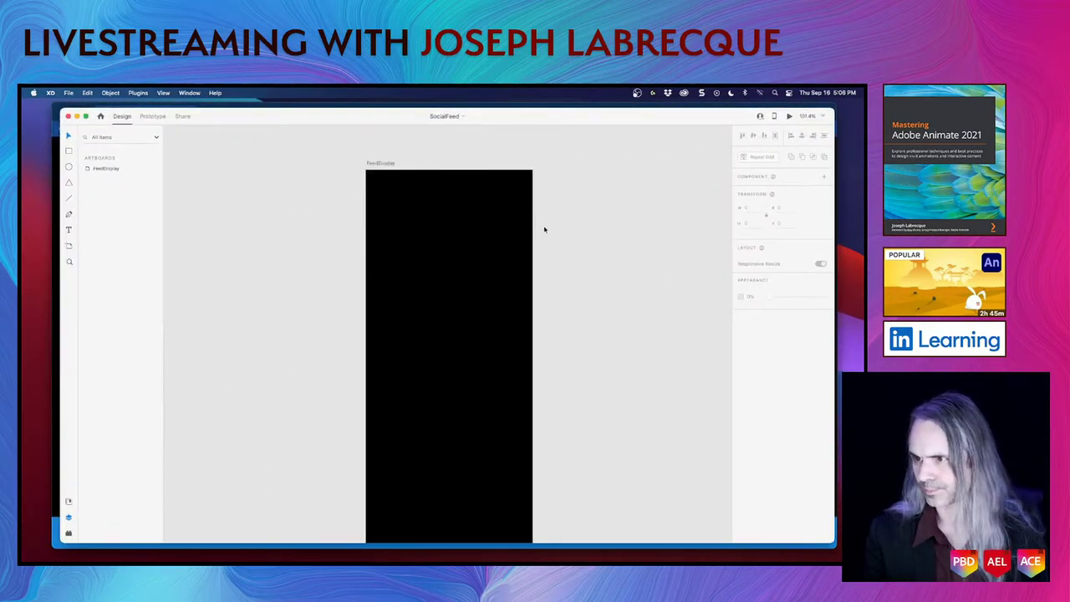
pyautogui.click(378, 164)
pyautogui.click(379, 164)
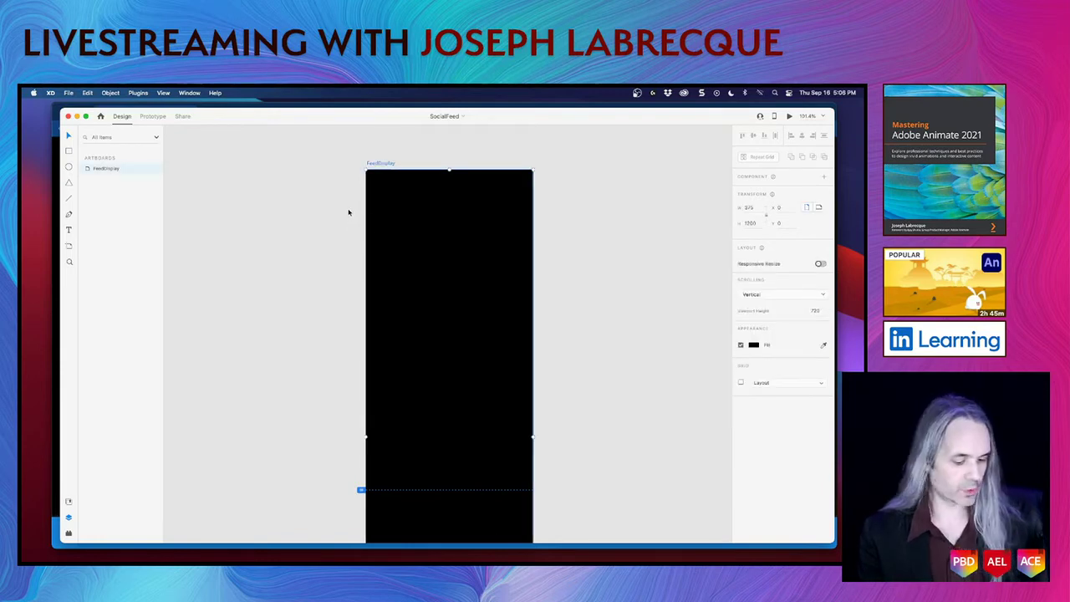
pyautogui.press('super+v')
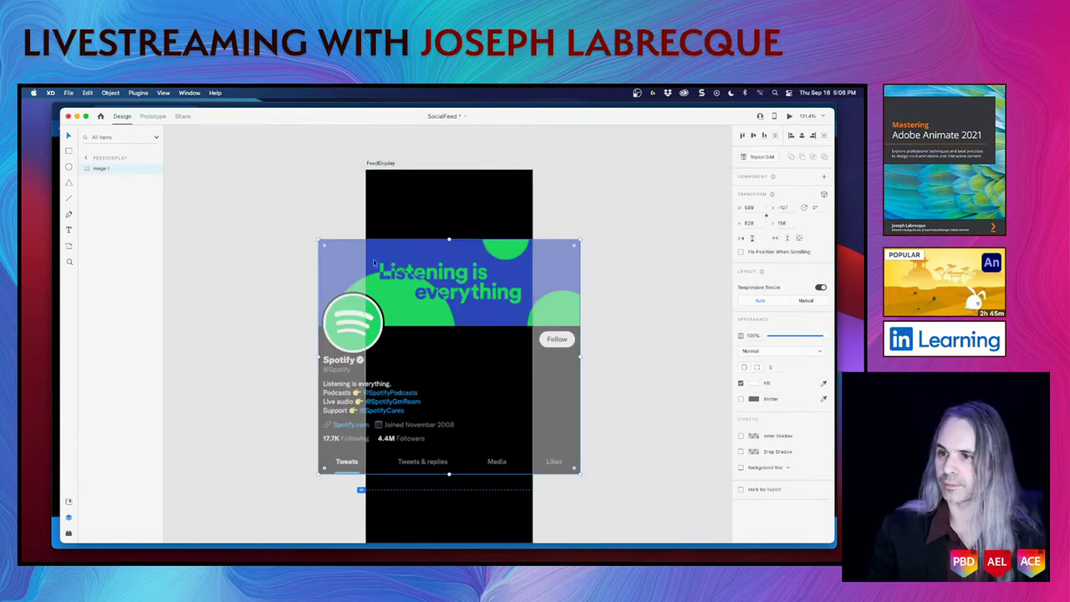
# Scale the pasted profile header down to the artboard's width and align it with the artboard's upper edge
pyautogui.moveTo(317, 239); pyautogui.dragTo(404, 309)
pyautogui.moveTo(483, 348); pyautogui.dragTo(446, 209)
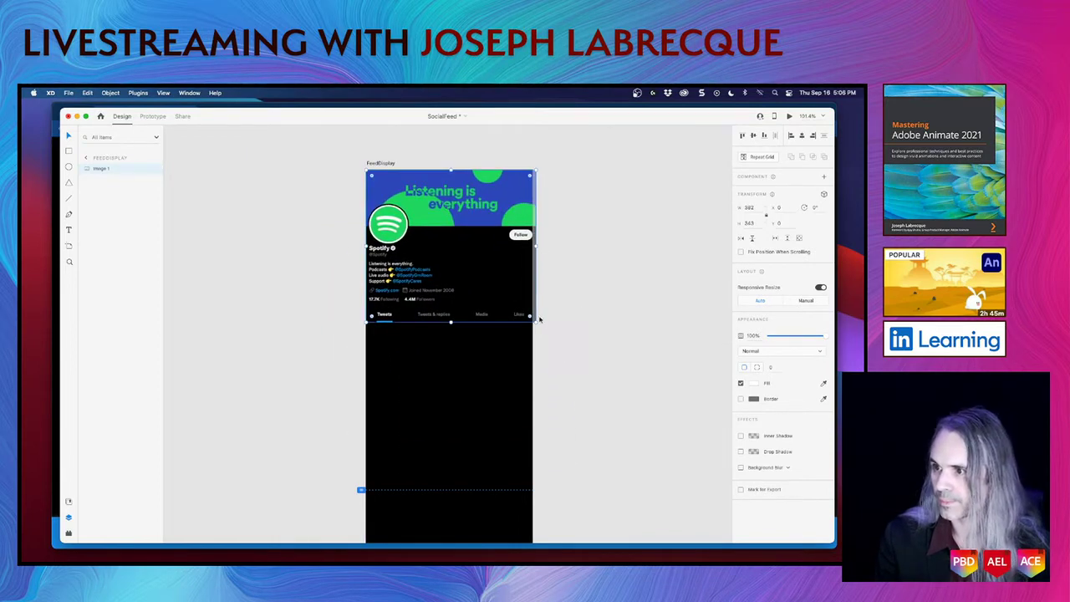
pyautogui.moveTo(534, 320); pyautogui.dragTo(531, 322)
pyautogui.click(571, 381)
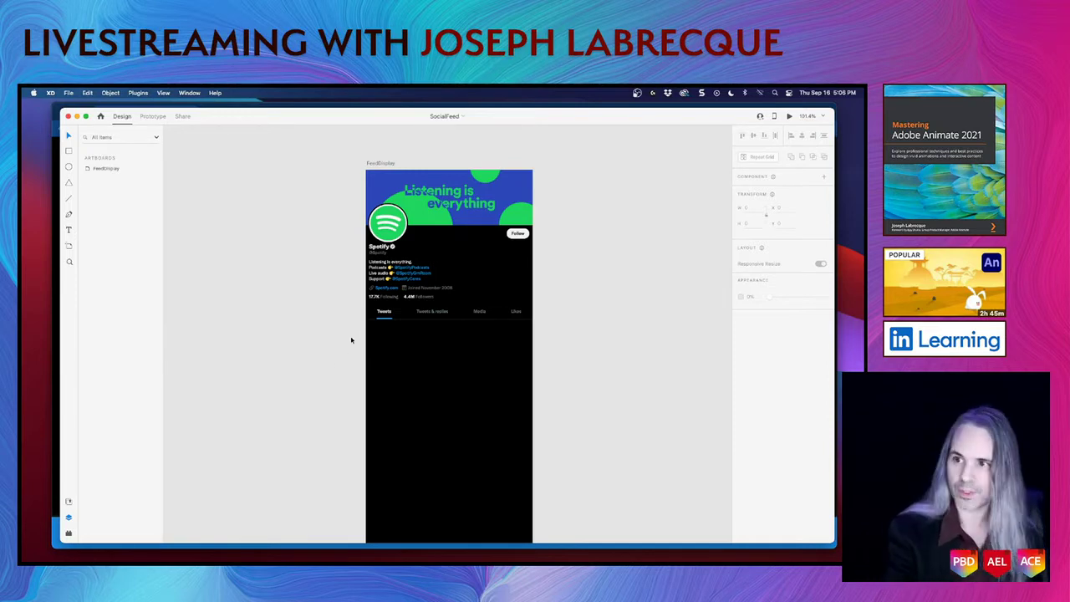
pyautogui.scroll(5, 352, 339)
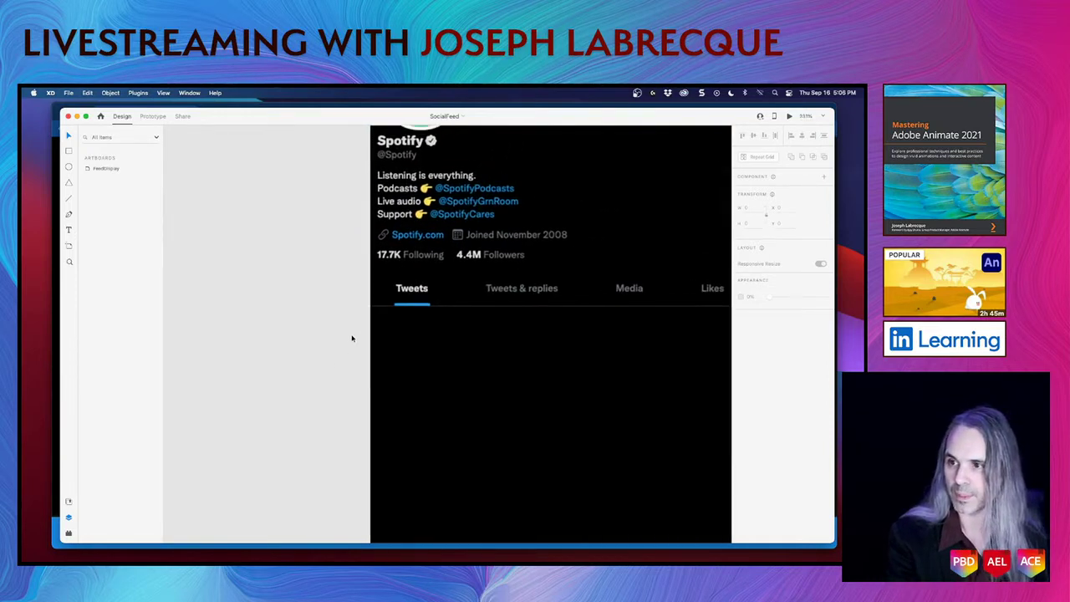
pyautogui.scroll(5, 352, 338)
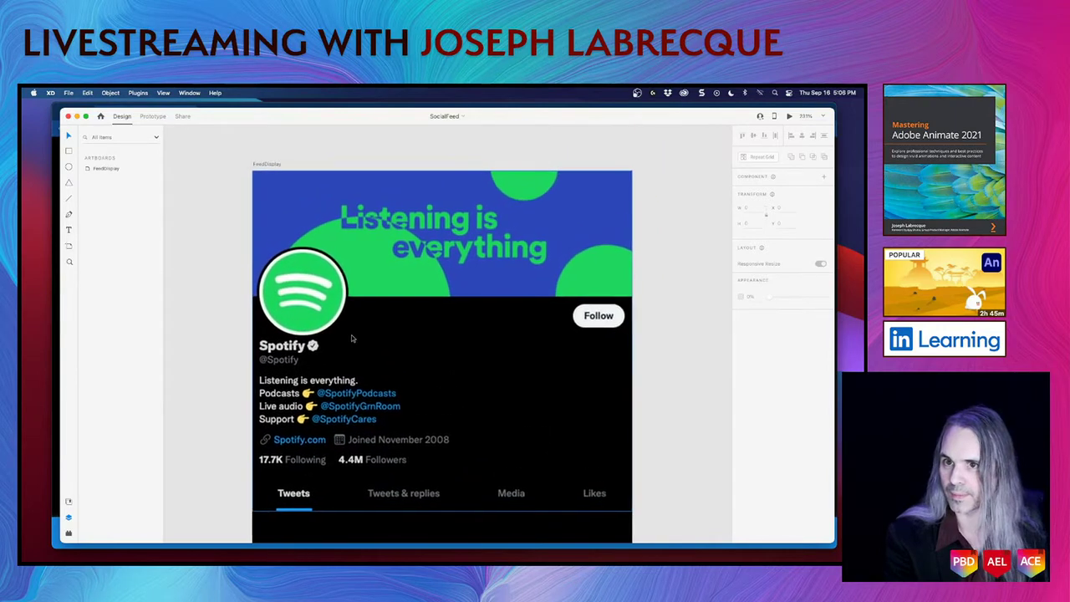
pyautogui.scroll(-2, 351, 335)
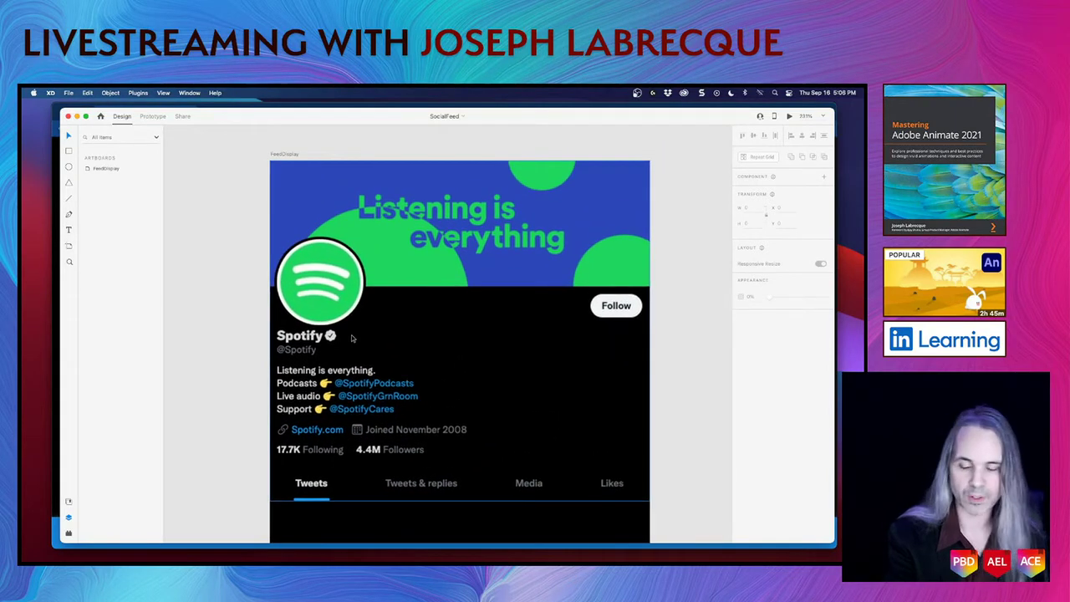
pyautogui.scroll(-4, 352, 339)
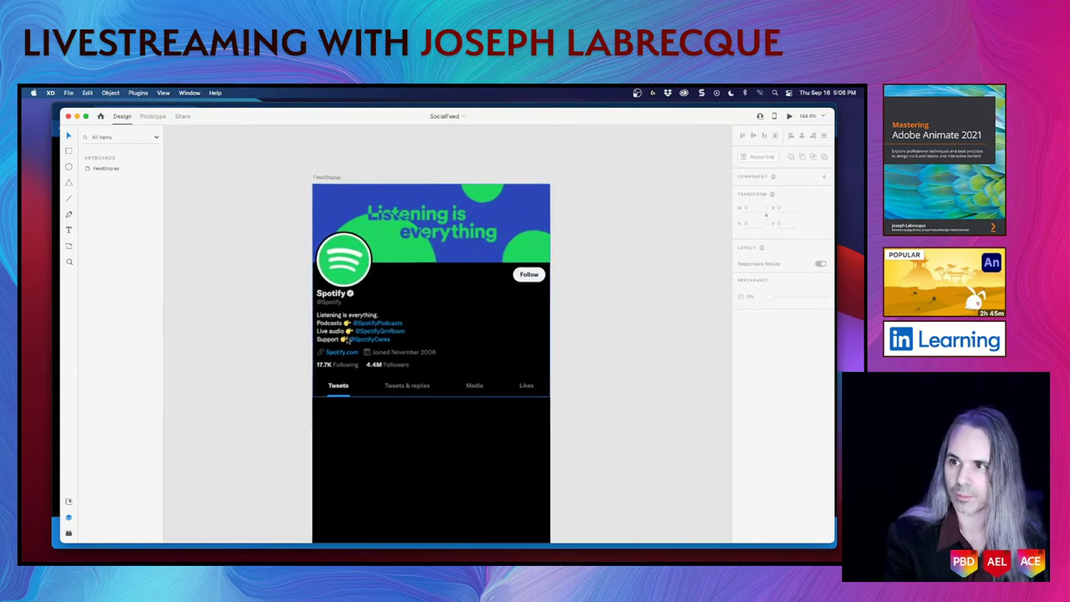
pyautogui.scroll(-2, 348, 341)
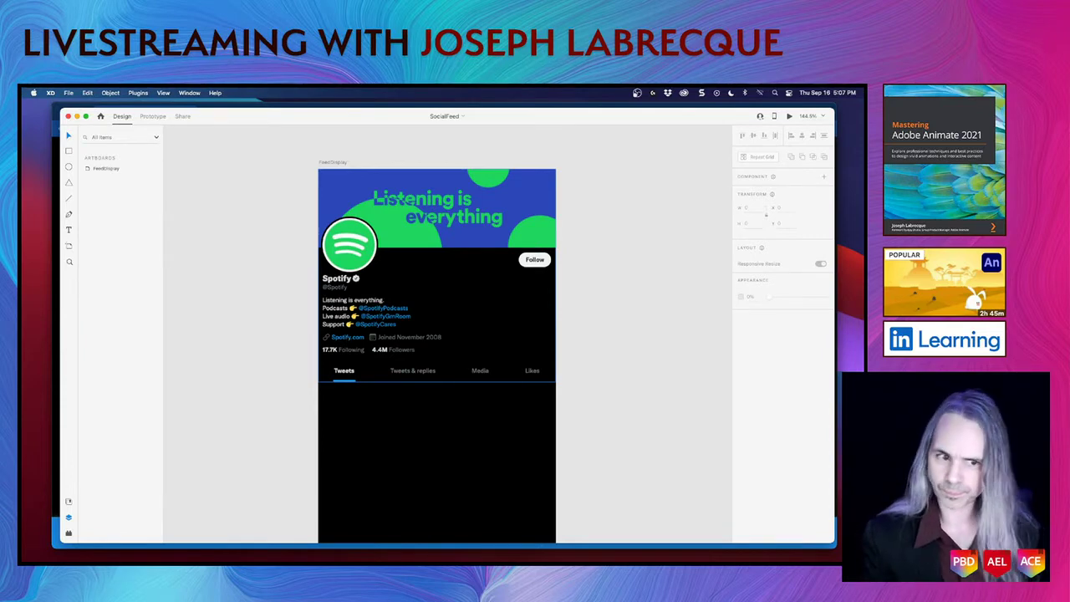
# Switch to Chrome and look through the Spotify profile's tweets for a single-photo post to use in the feed
pyautogui.press('super+Tab')
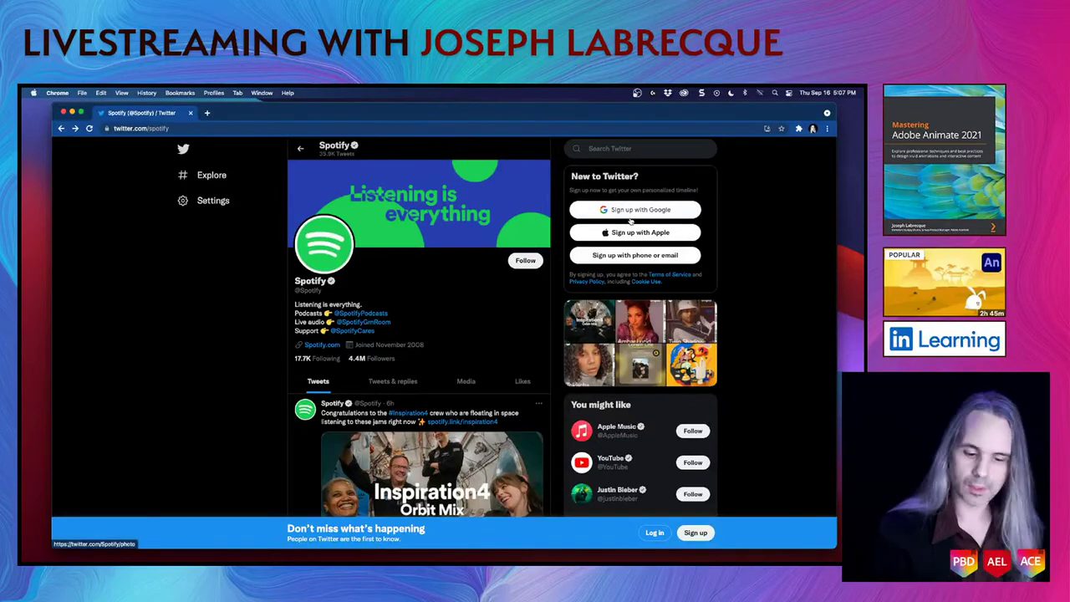
pyautogui.scroll(-3, 325, 242)
pyautogui.scroll(-2, 631, 220)
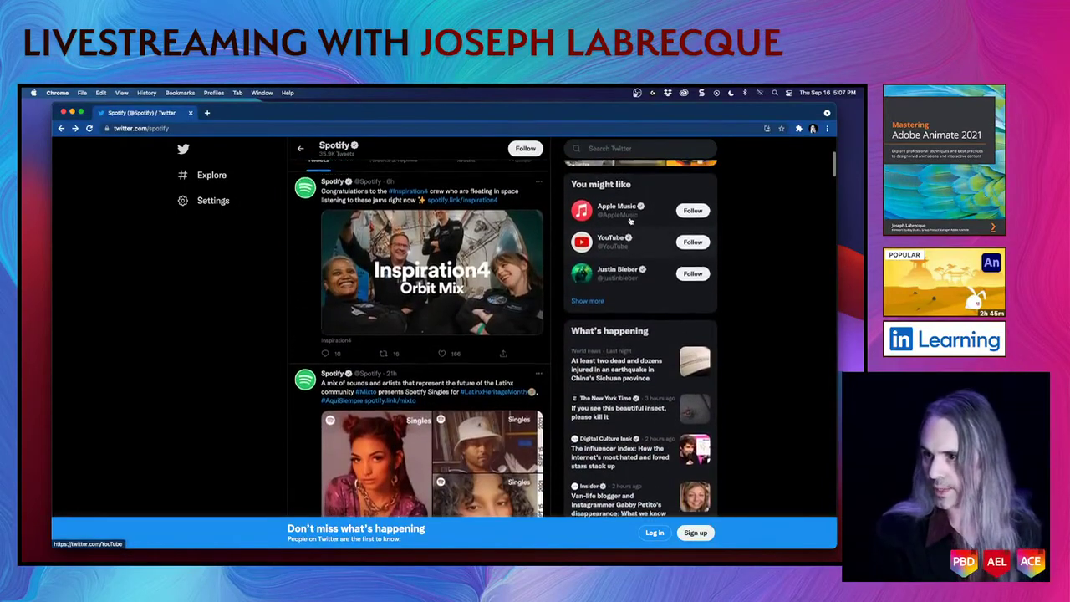
pyautogui.scroll(-6, 631, 219)
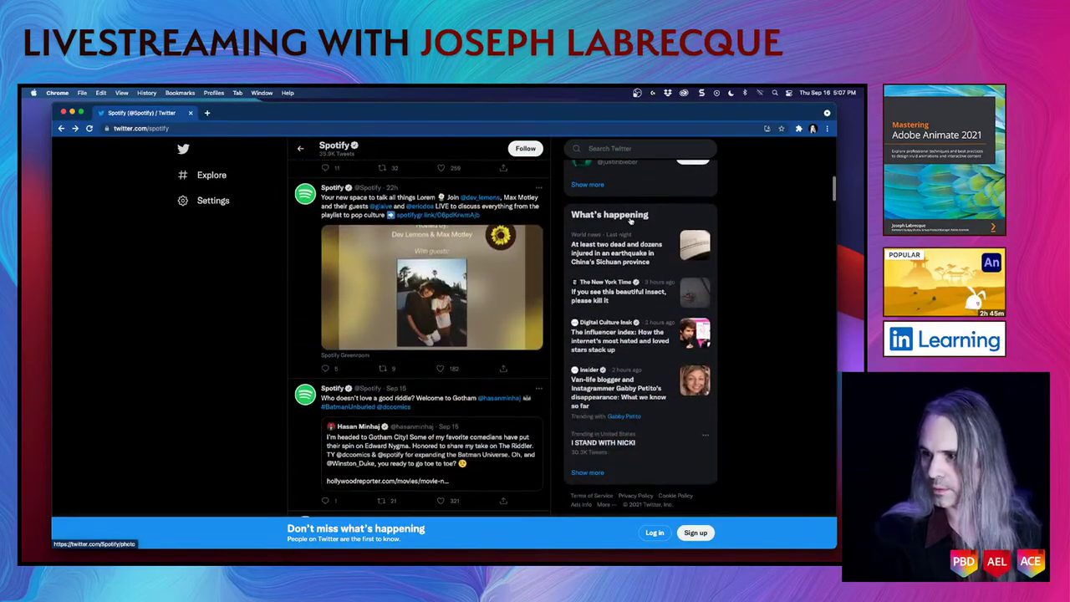
pyautogui.scroll(1, 630, 220)
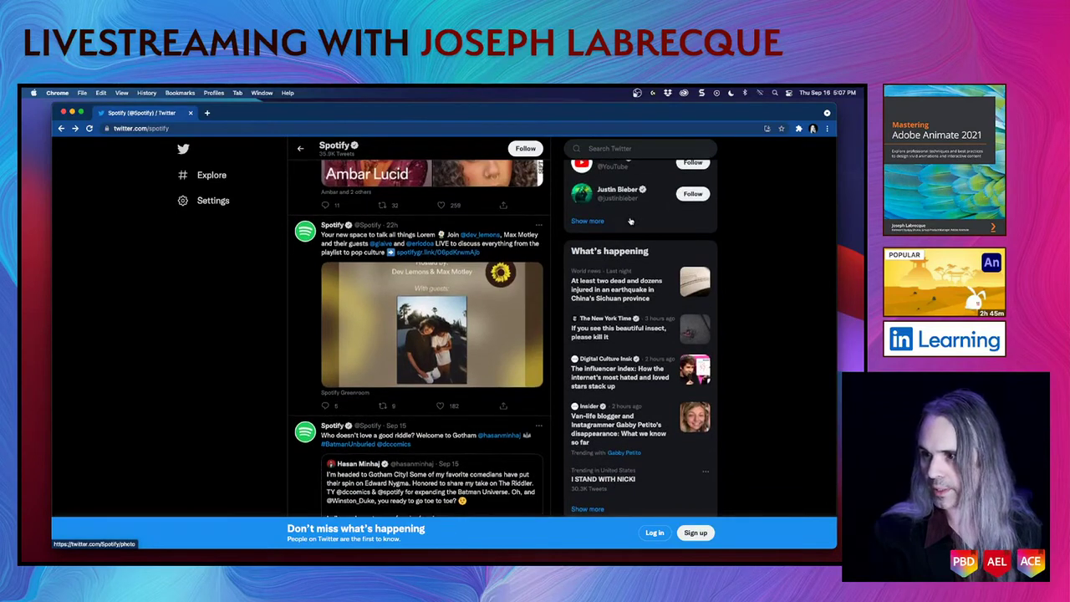
pyautogui.scroll(1, 630, 221)
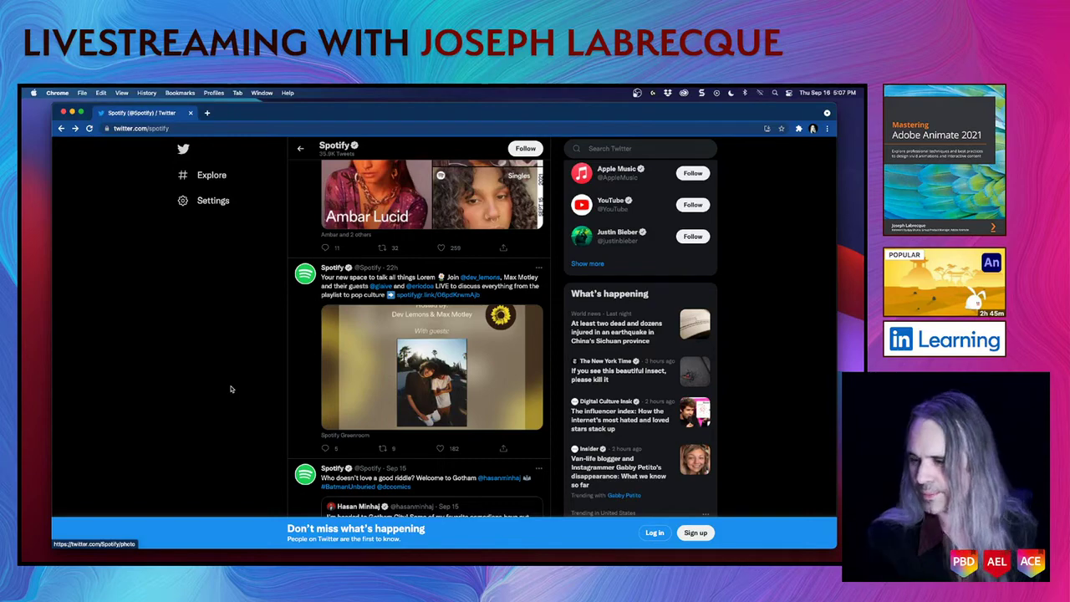
pyautogui.scroll(-3, 231, 389)
pyautogui.scroll(-2, 232, 389)
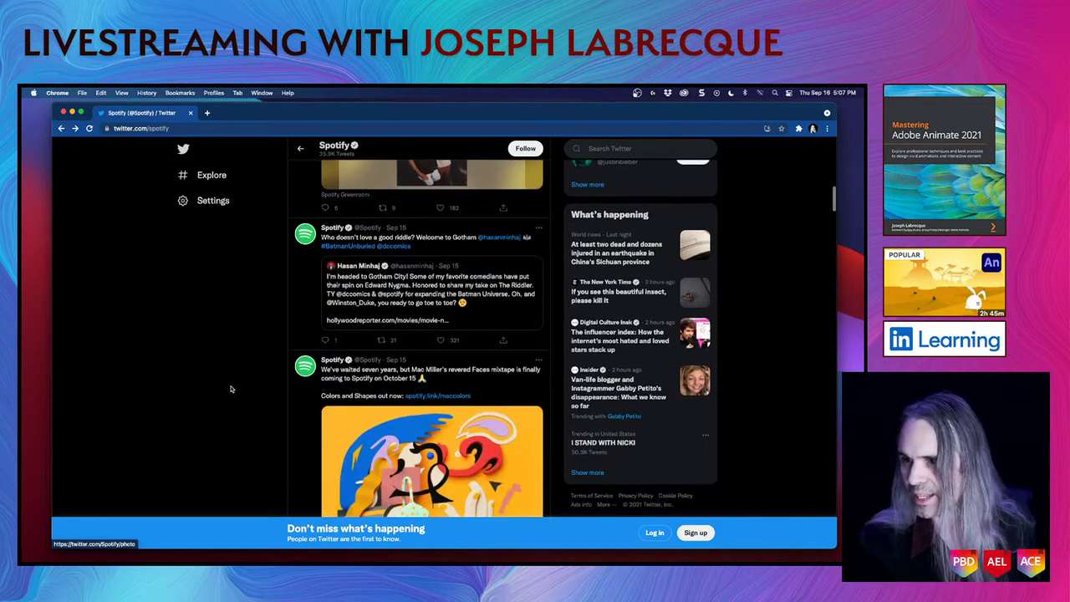
pyautogui.scroll(5, 232, 389)
pyautogui.scroll(-6, 232, 389)
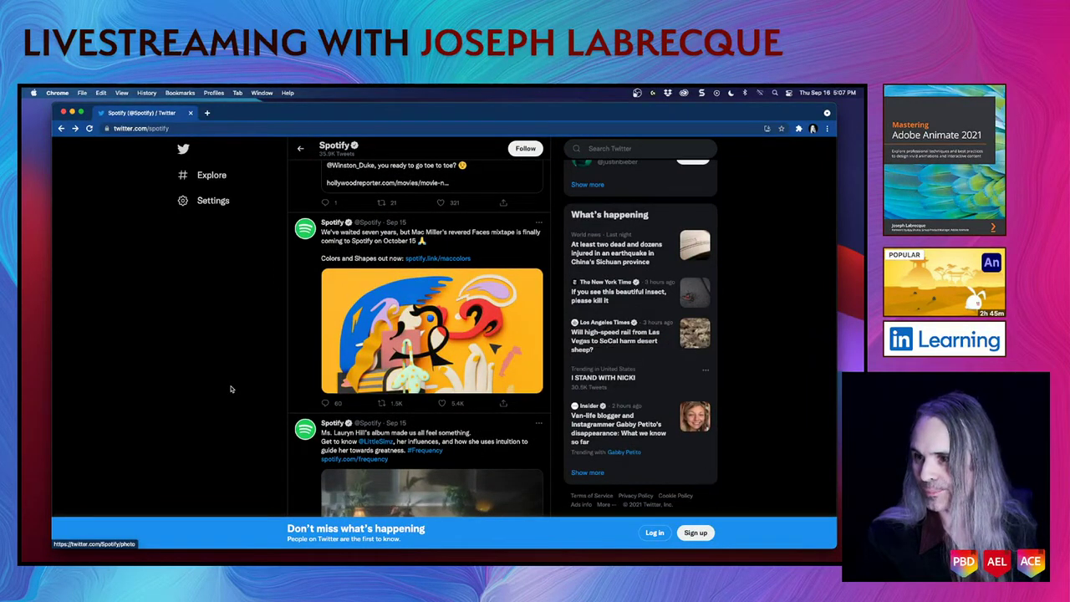
pyautogui.scroll(-5, 232, 388)
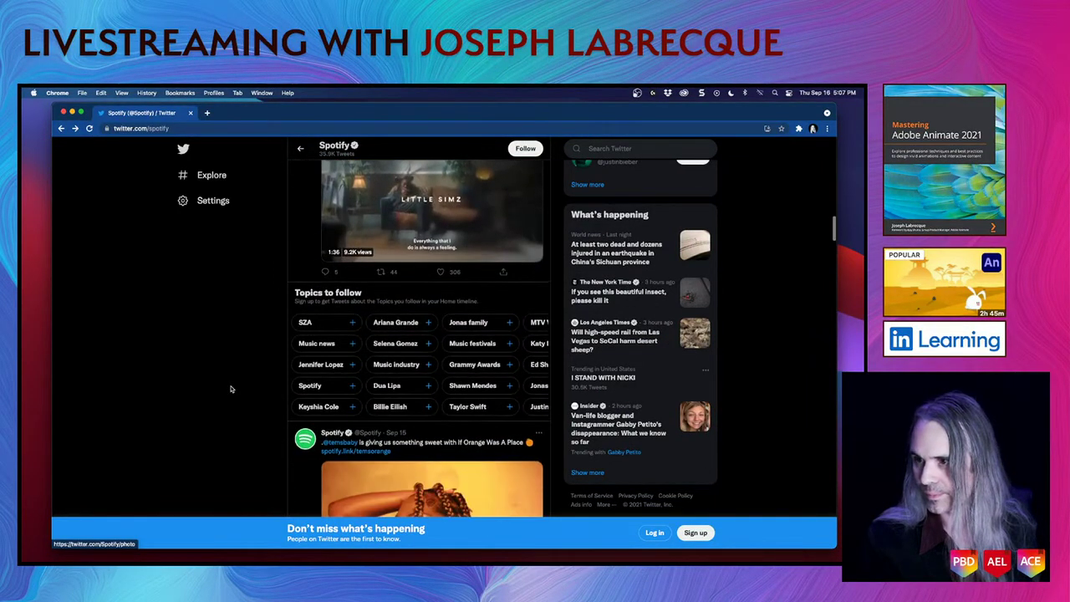
pyautogui.scroll(-4, 232, 389)
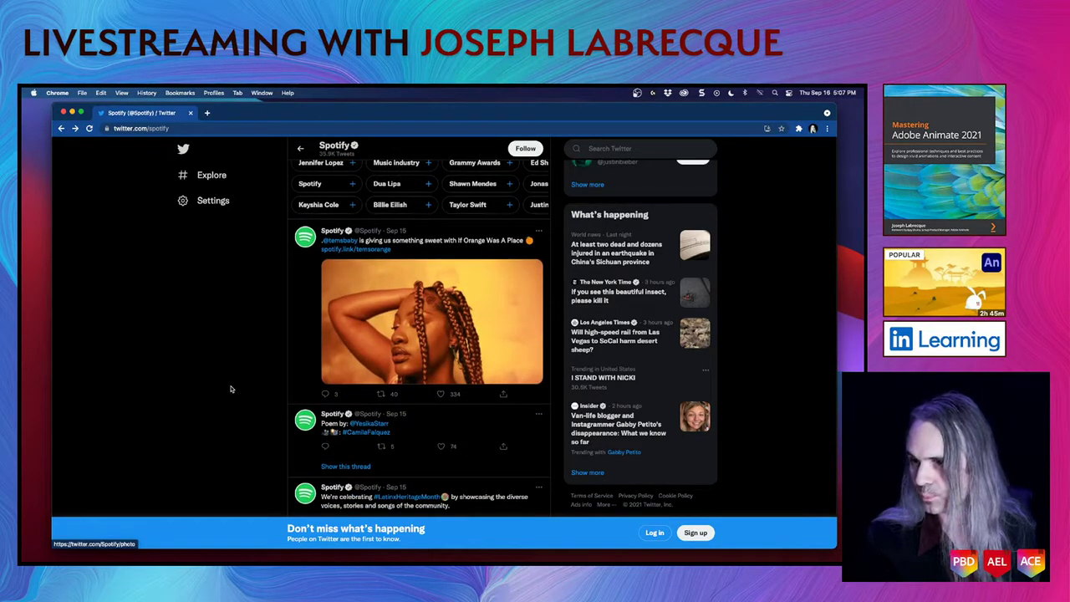
pyautogui.scroll(-1, 232, 389)
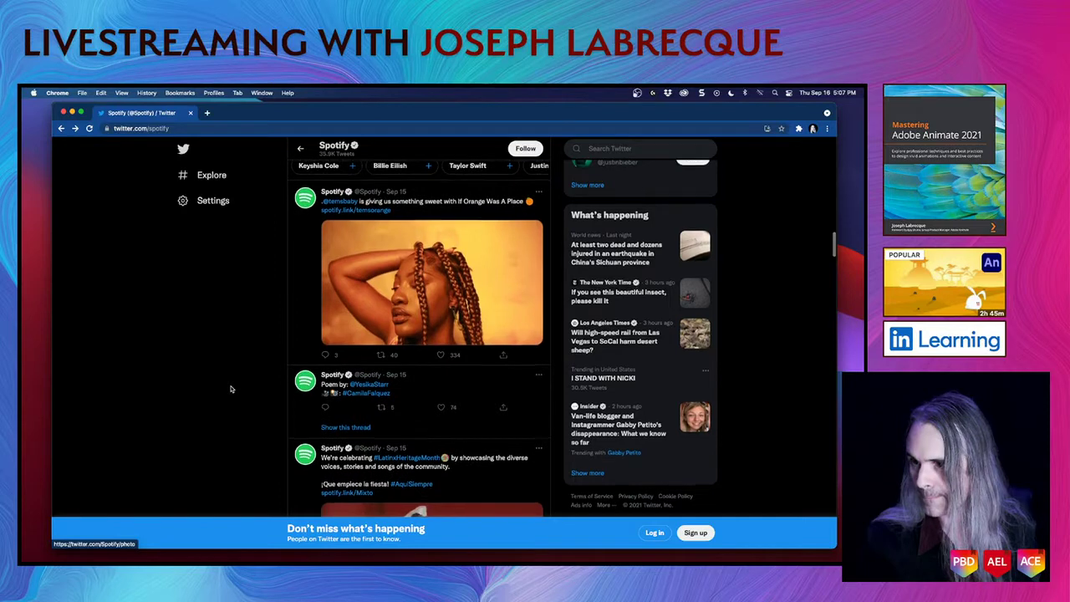
pyautogui.scroll(1, 231, 388)
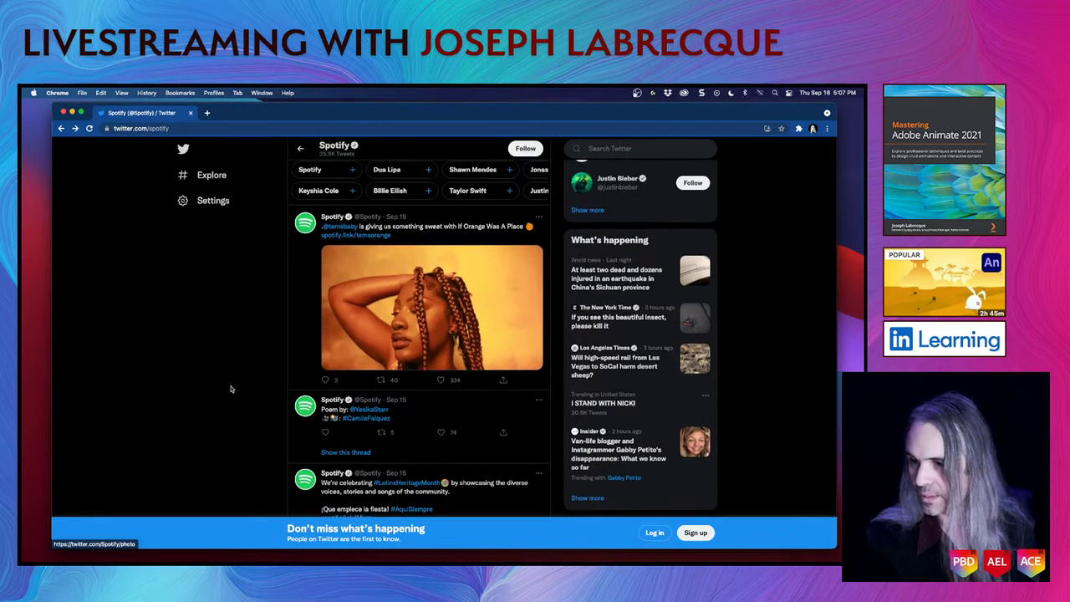
pyautogui.scroll(-1, 231, 388)
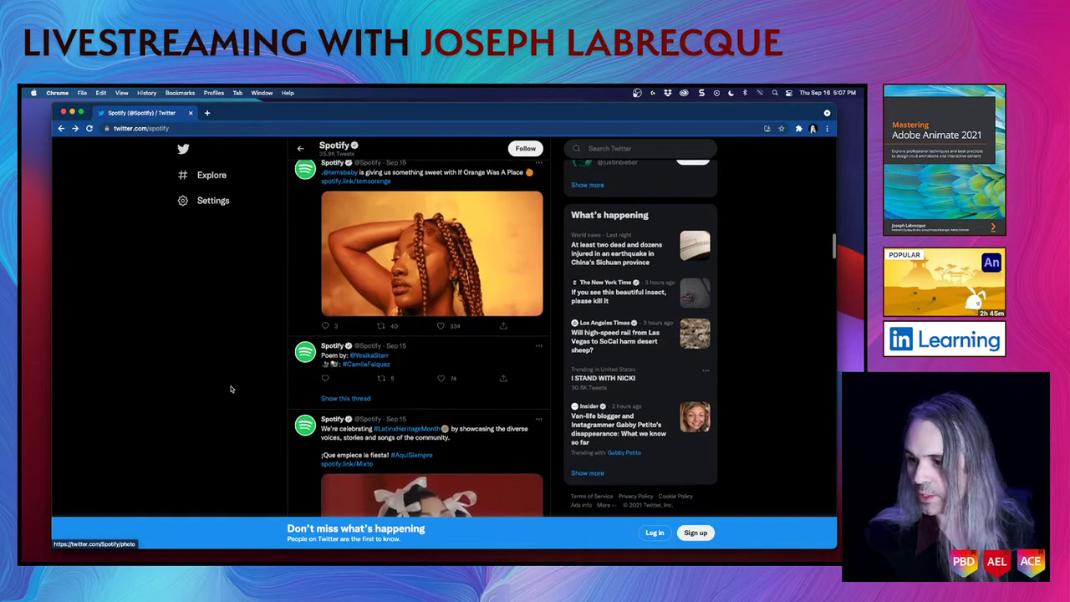
pyautogui.scroll(2, 232, 389)
pyautogui.scroll(-1, 232, 389)
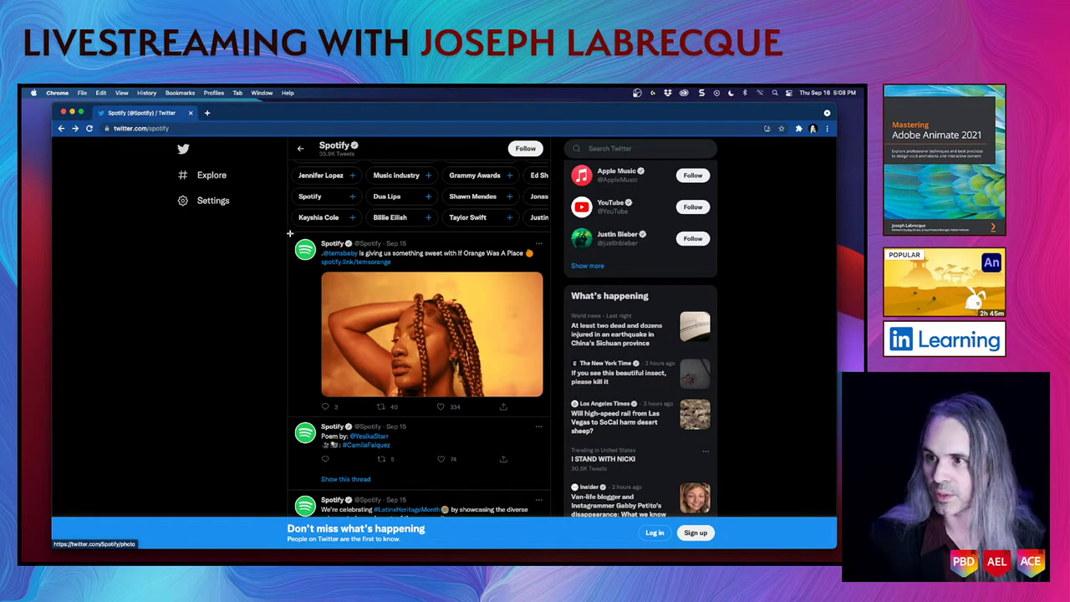
# Capture the "If Orange Was A Place" tweet from its header through its action row and paste it into the FeedDisplay artboard in Adobe XD
pyautogui.moveTo(290, 234); pyautogui.dragTo(547, 415)
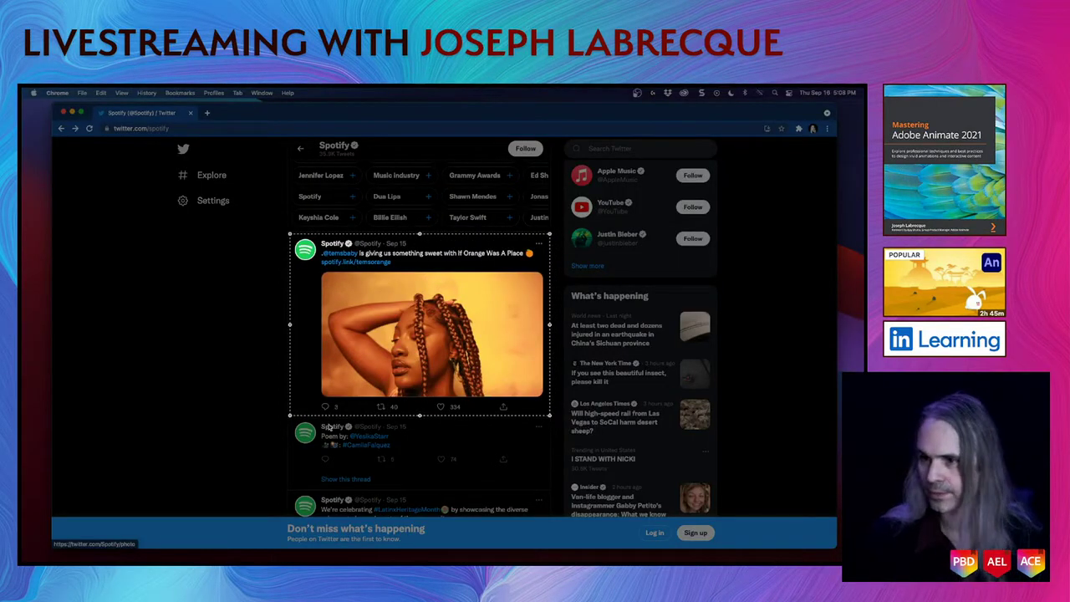
pyautogui.press('Return')
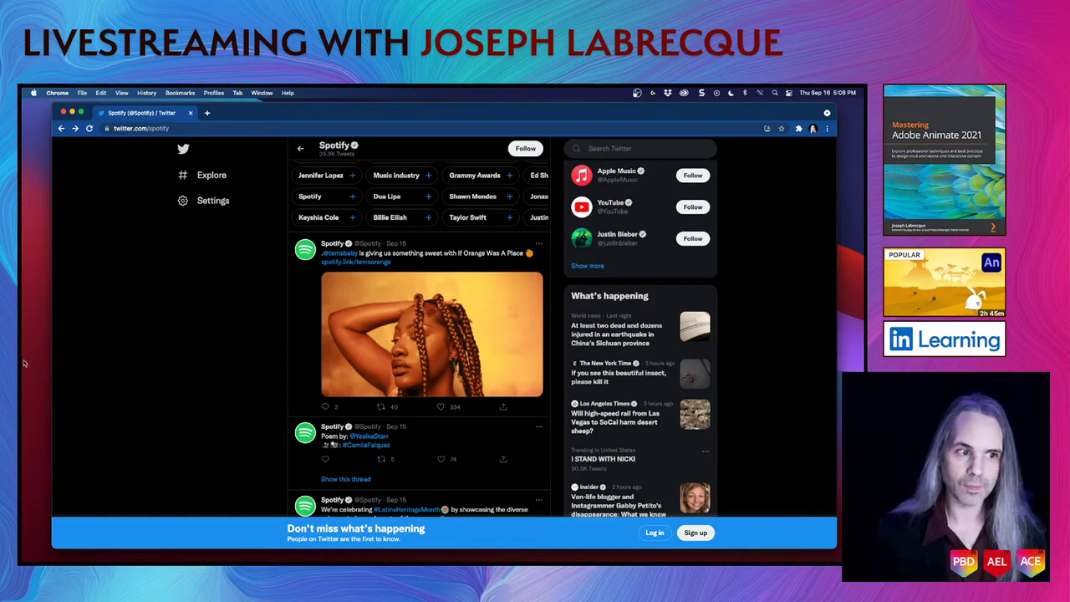
pyautogui.click(72, 113)
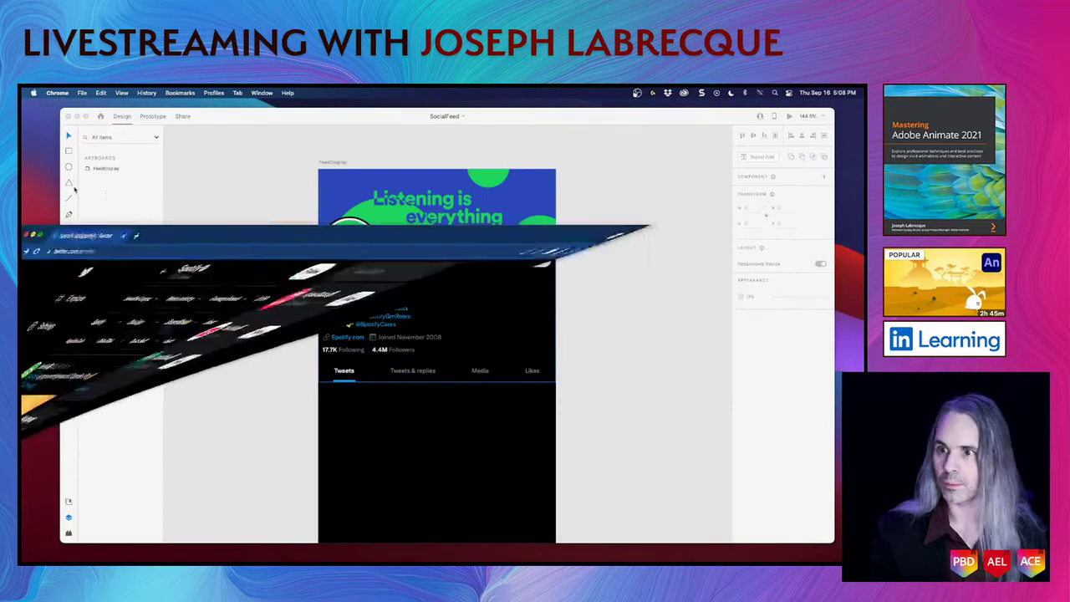
pyautogui.click(333, 164)
pyautogui.click(333, 163)
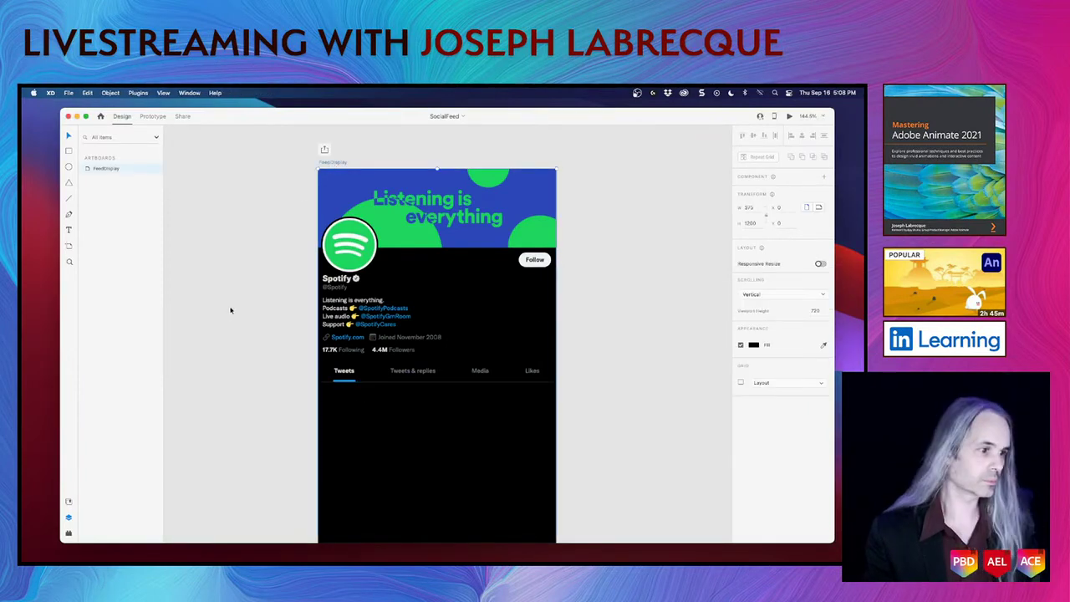
pyautogui.press('super+v')
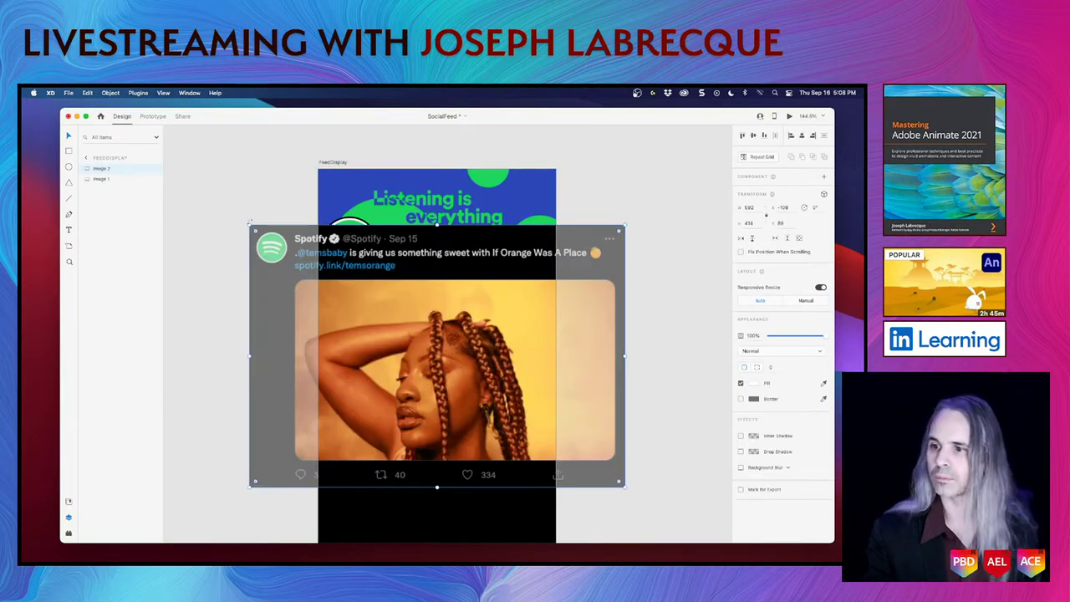
# Scale the pasted tweet image to the artboard's 375 width and place it just below the profile header at X 0, Y 341
pyautogui.moveTo(627, 224); pyautogui.dragTo(424, 368)
pyautogui.moveTo(278, 388); pyautogui.dragTo(349, 404)
pyautogui.moveTo(493, 503); pyautogui.dragTo(554, 526)
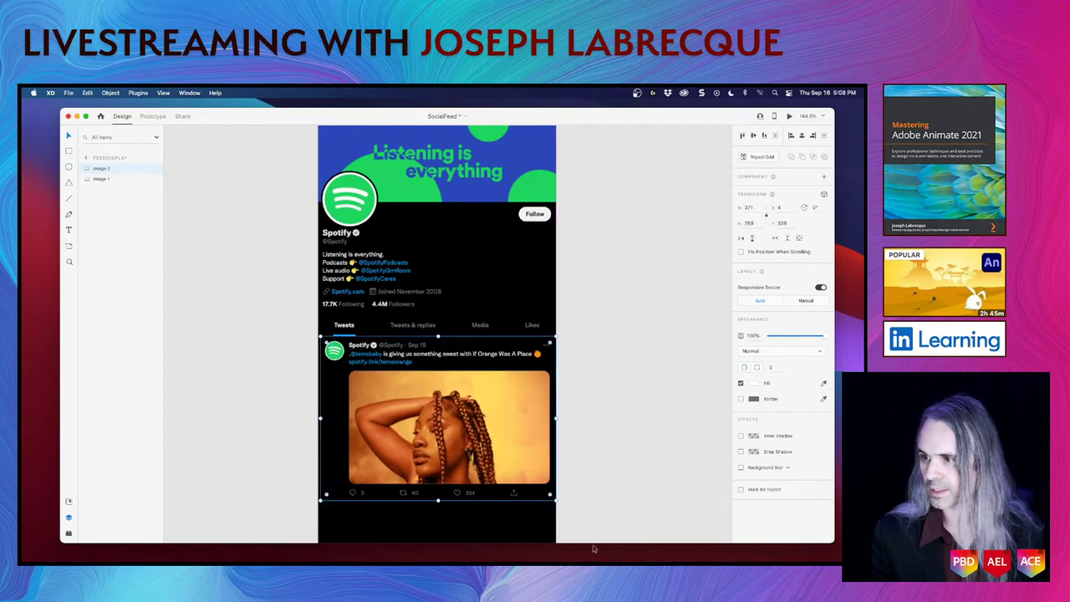
pyautogui.moveTo(420, 396); pyautogui.dragTo(417, 400)
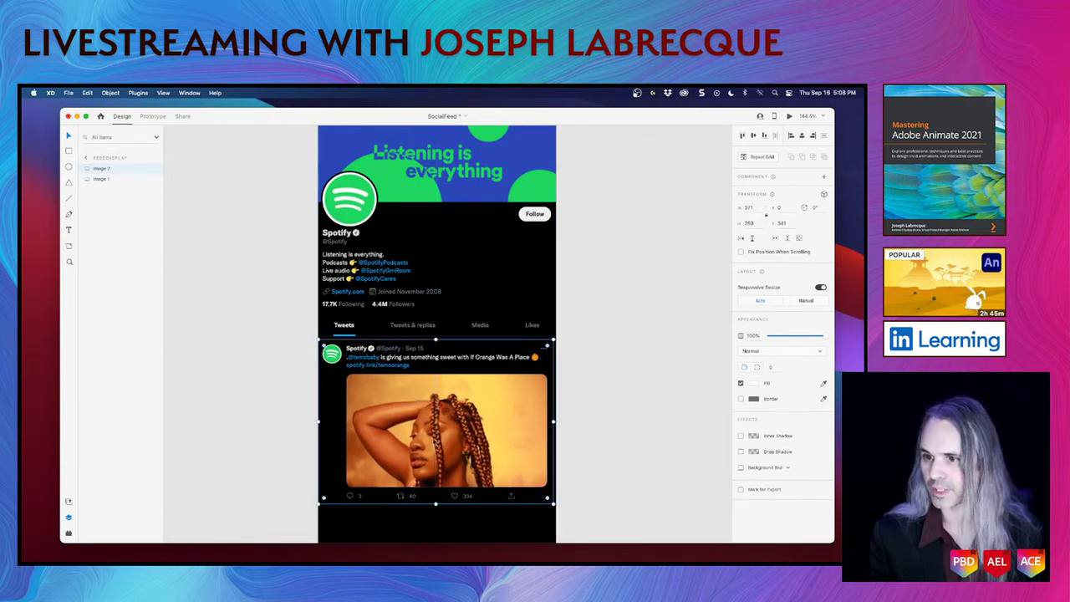
pyautogui.moveTo(552, 504); pyautogui.dragTo(557, 508)
pyautogui.click(614, 507)
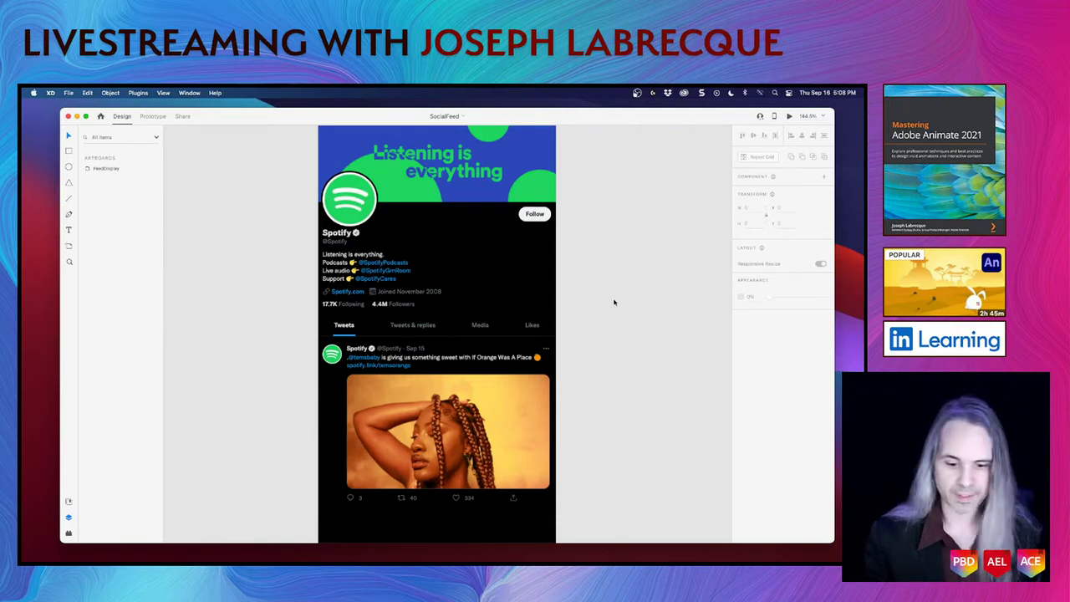
# Examine the FeedDisplay artboard's full height, its two image layers and the viewport boundary relative to the pasted content
pyautogui.scroll(-2, 613, 303)
pyautogui.scroll(-5, 613, 303)
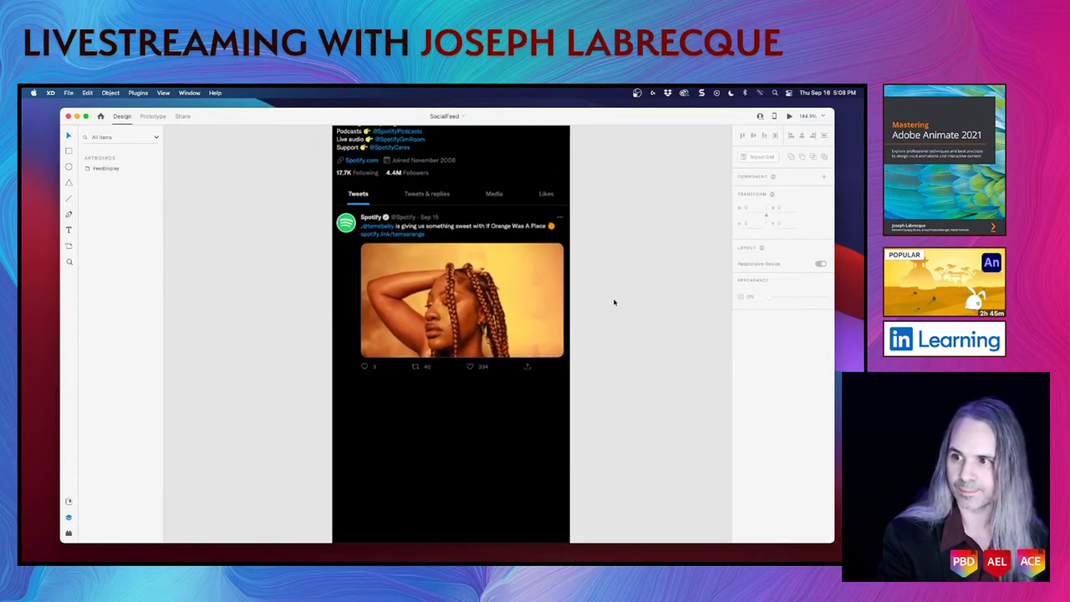
pyautogui.scroll(3, 614, 303)
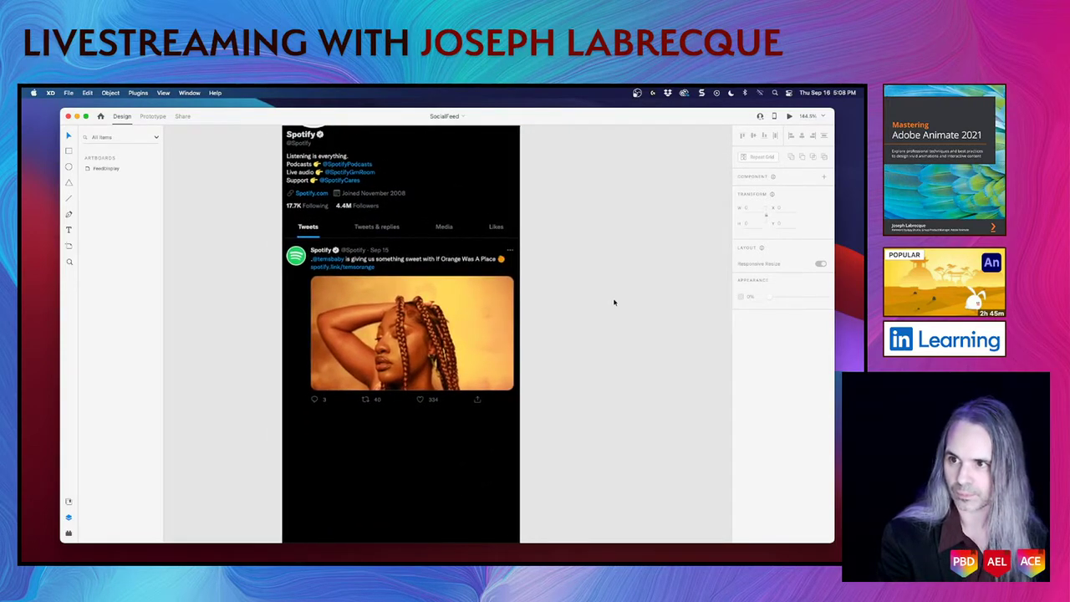
pyautogui.click(100, 171)
pyautogui.doubleClick(86, 172)
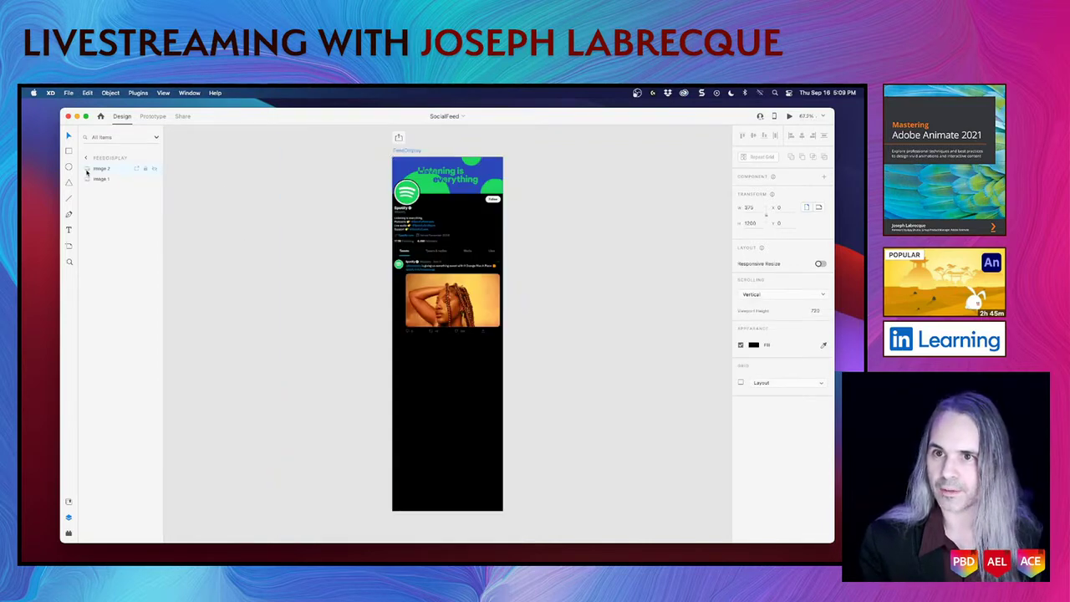
pyautogui.click(101, 174)
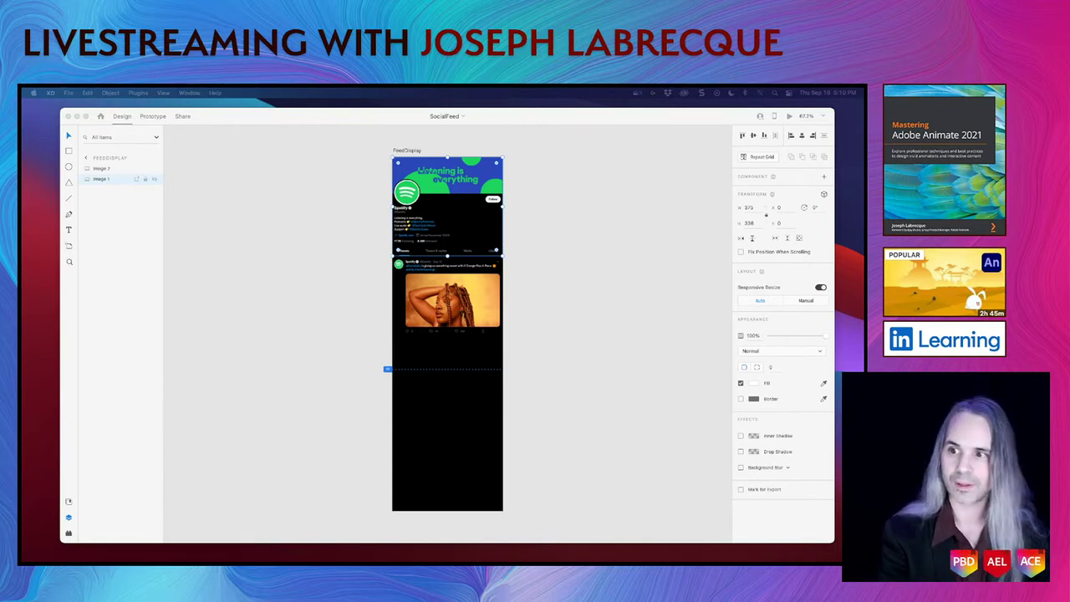
pyautogui.click(315, 291)
pyautogui.scroll(5, 468, 291)
pyautogui.scroll(-6, 468, 291)
pyautogui.scroll(5, 469, 293)
pyautogui.scroll(-5, 470, 293)
pyautogui.scroll(5, 469, 293)
pyautogui.scroll(-3, 469, 293)
pyautogui.scroll(2, 469, 293)
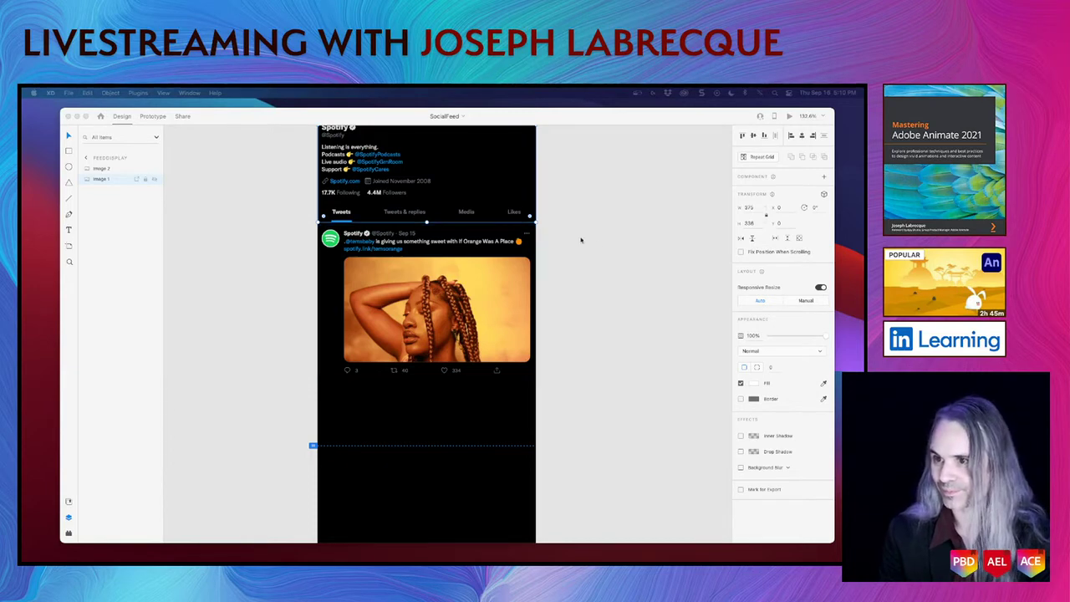
# Duplicate the tweet image onto the pasteboard beside the FeedDisplay artboard
pyautogui.click(618, 249)
pyautogui.click(619, 249)
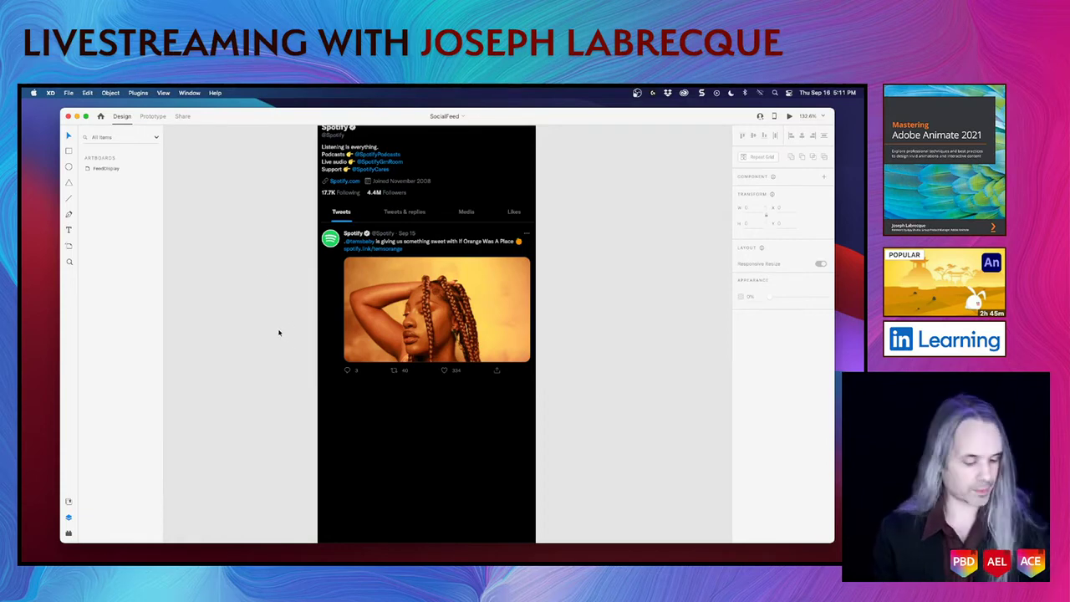
pyautogui.click(414, 280)
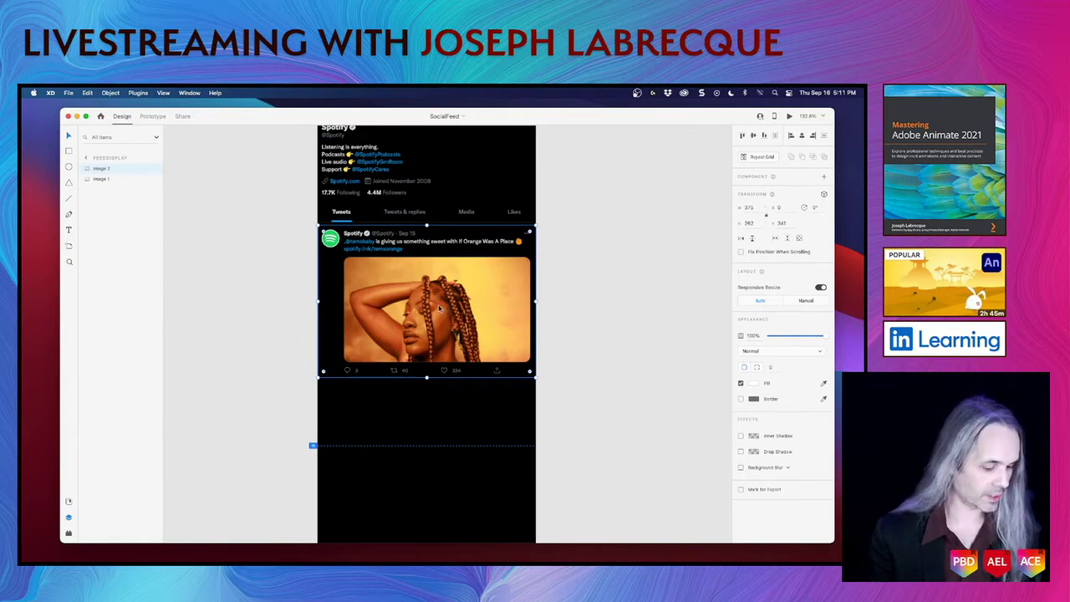
pyautogui.moveTo(436, 306); pyautogui.dragTo(678, 266)
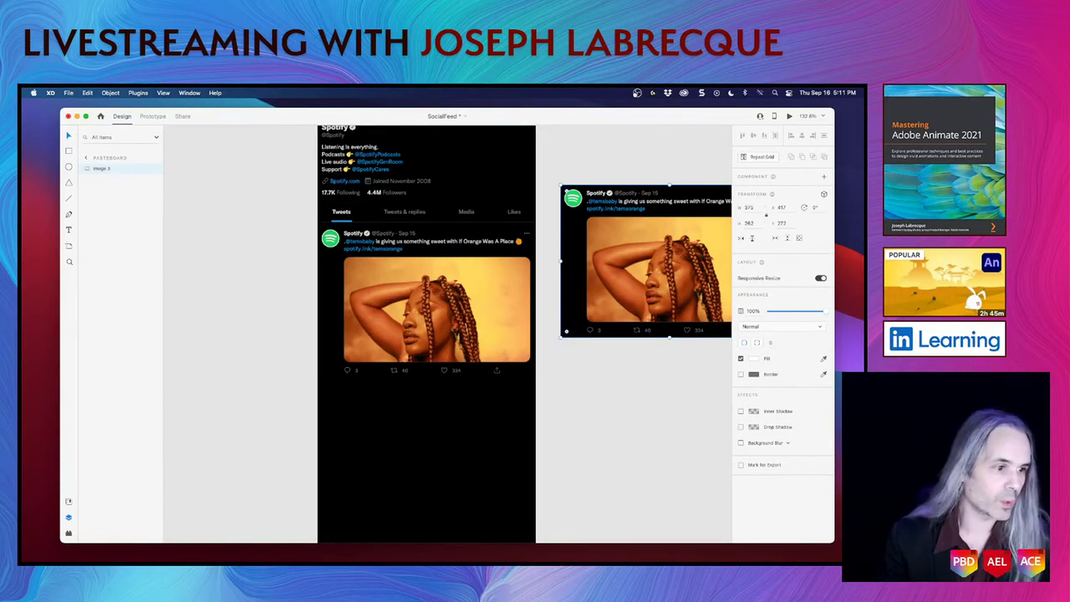
# Switch to Chrome and browse the tweets further down Spotify's Twitter profile for more feed content
pyautogui.press('super+Tab')
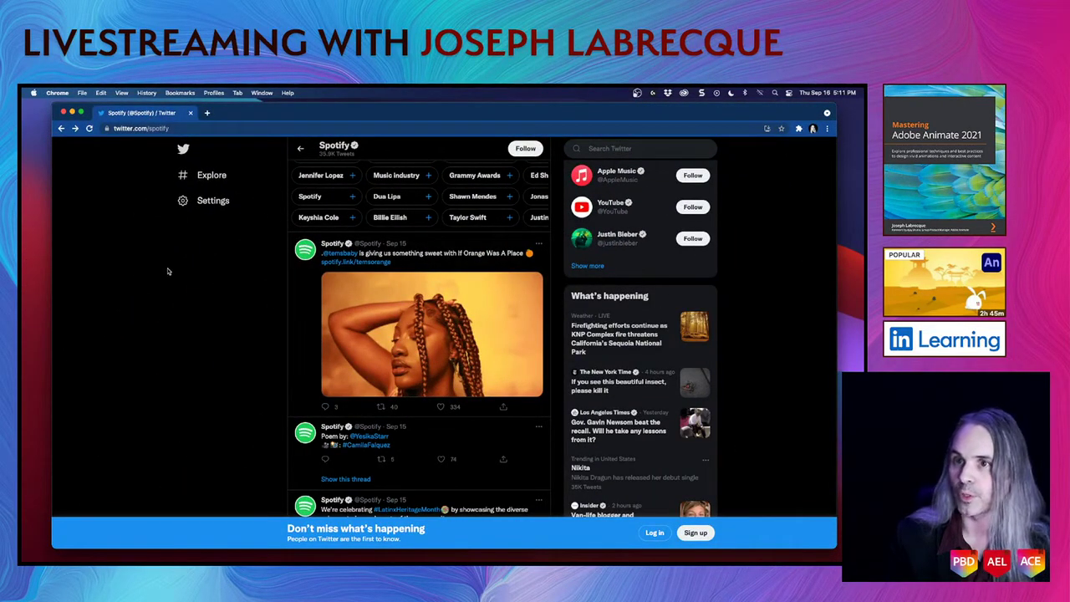
pyautogui.moveTo(356, 116); pyautogui.dragTo(357, 114)
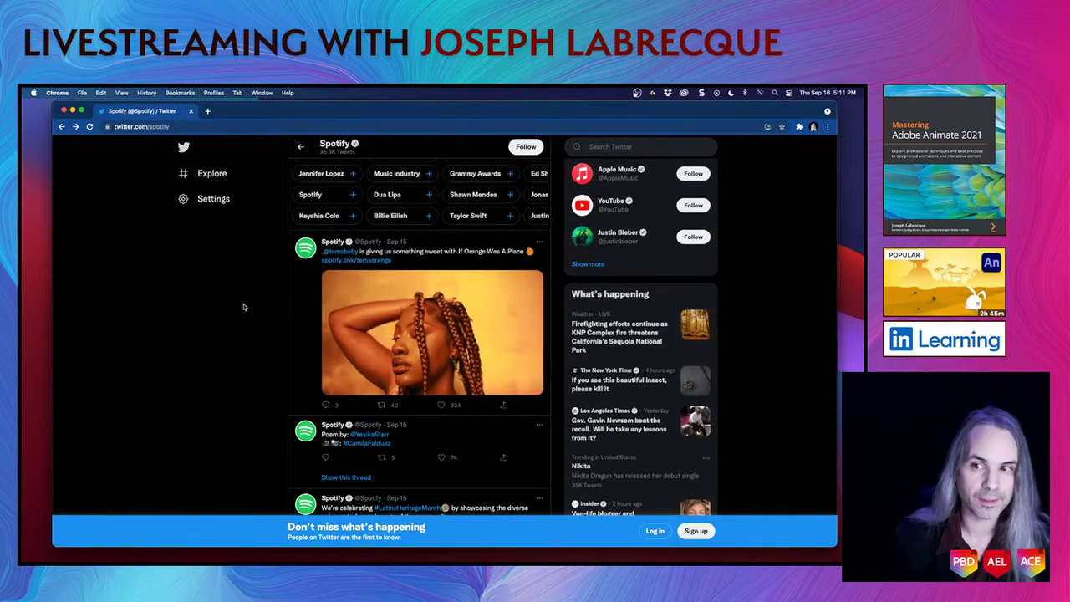
pyautogui.scroll(-10, 466, 285)
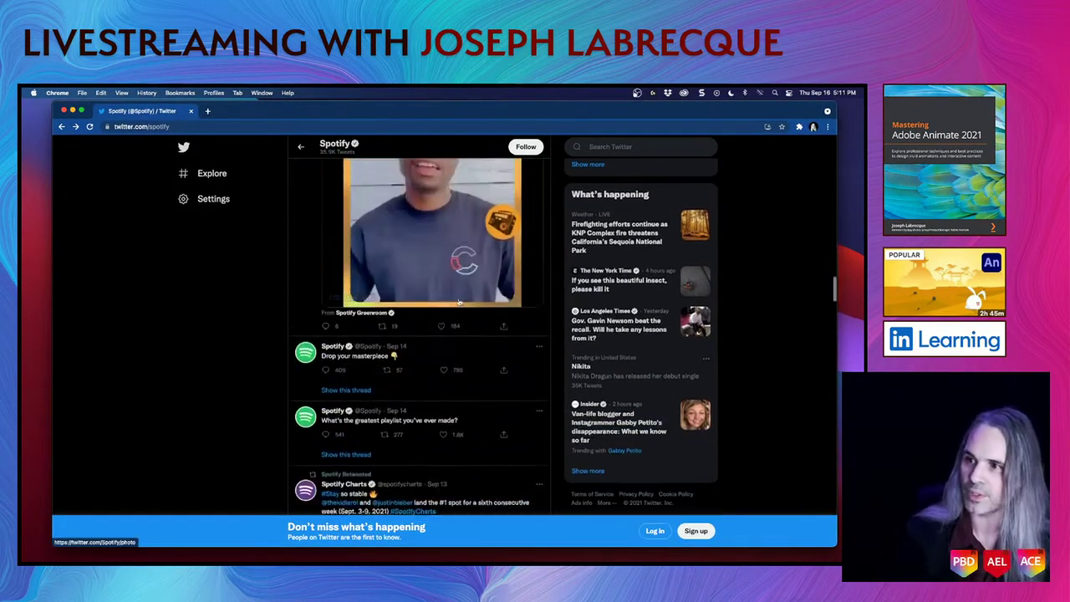
pyautogui.scroll(10, 459, 302)
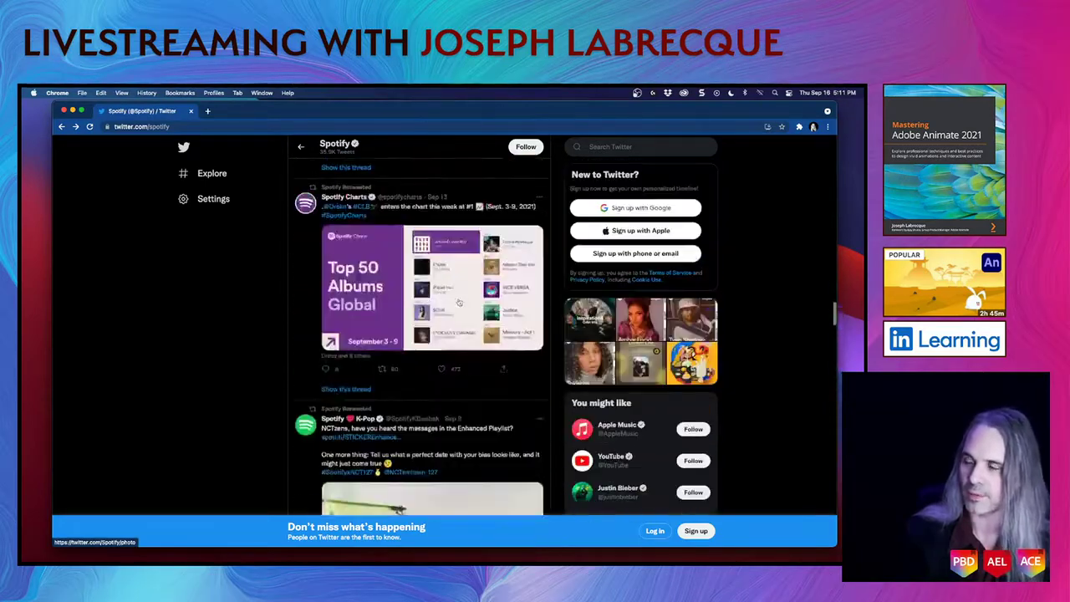
pyautogui.scroll(3, 459, 302)
pyautogui.scroll(-8, 459, 302)
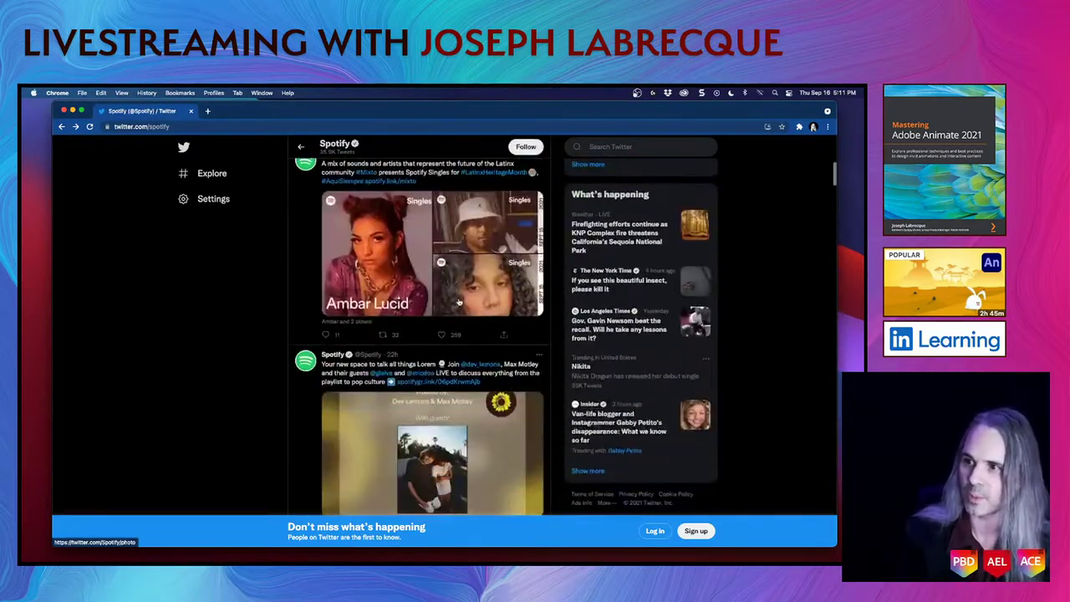
pyautogui.scroll(1, 458, 302)
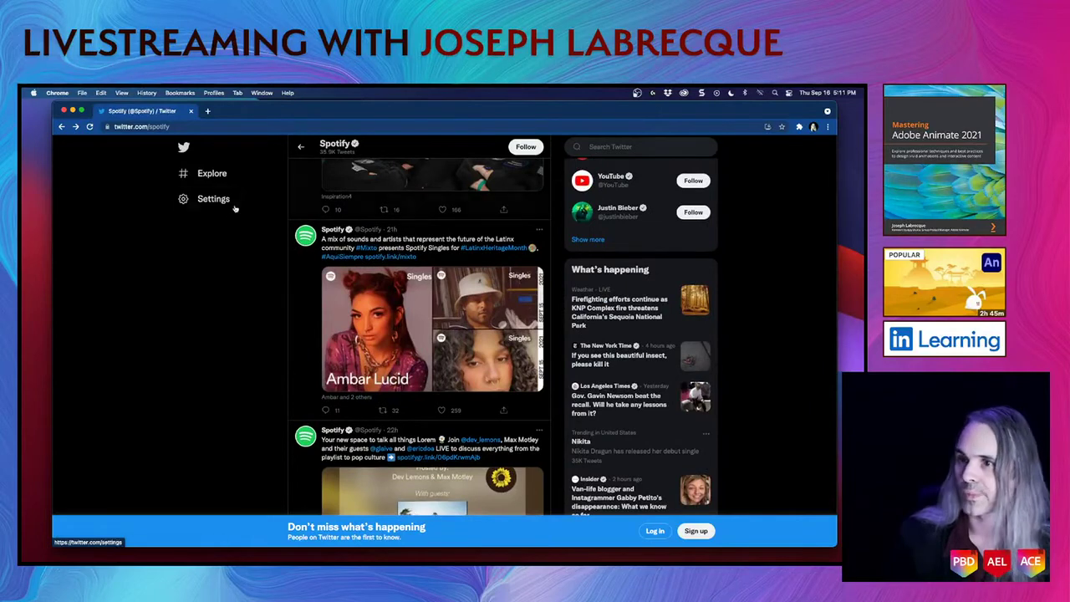
# Open the developer tools on the Spotify profile page and display it in the 375 × 812 iPhone X device view
pyautogui.rightClick(275, 288)
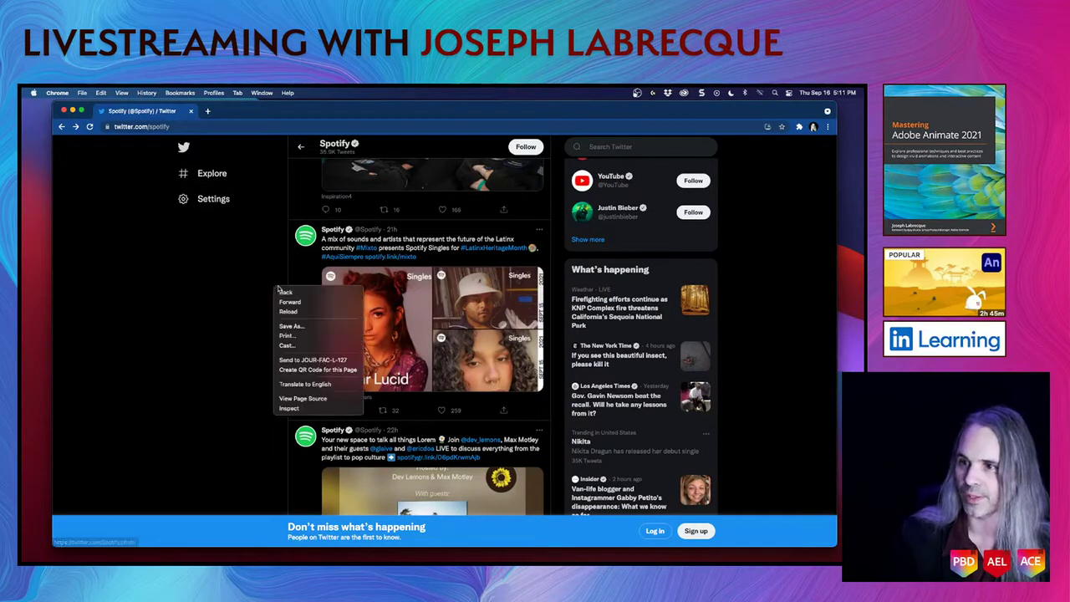
pyautogui.click(312, 412)
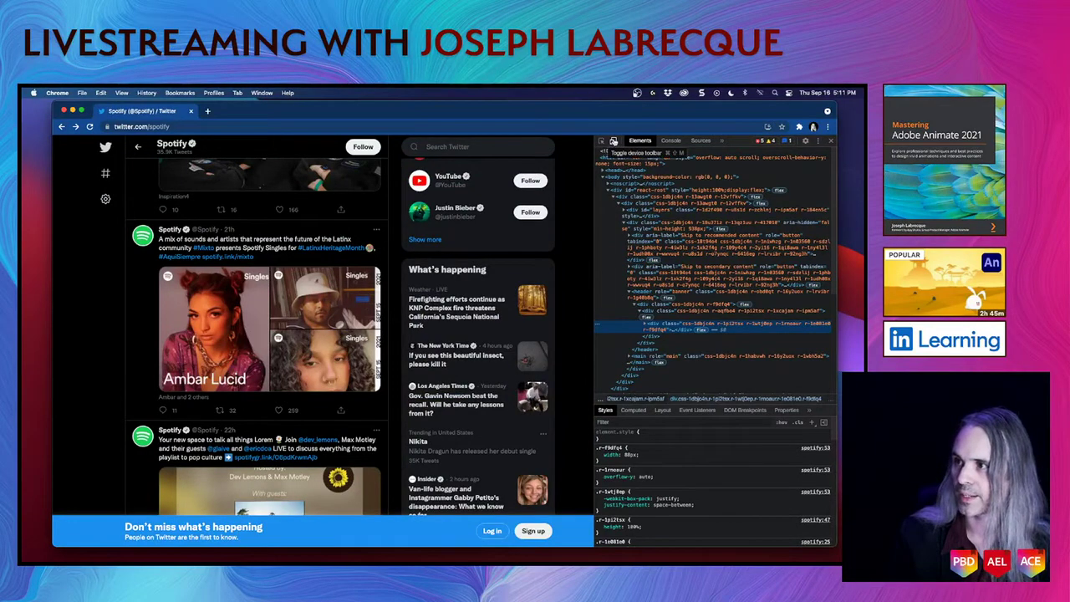
pyautogui.click(613, 141)
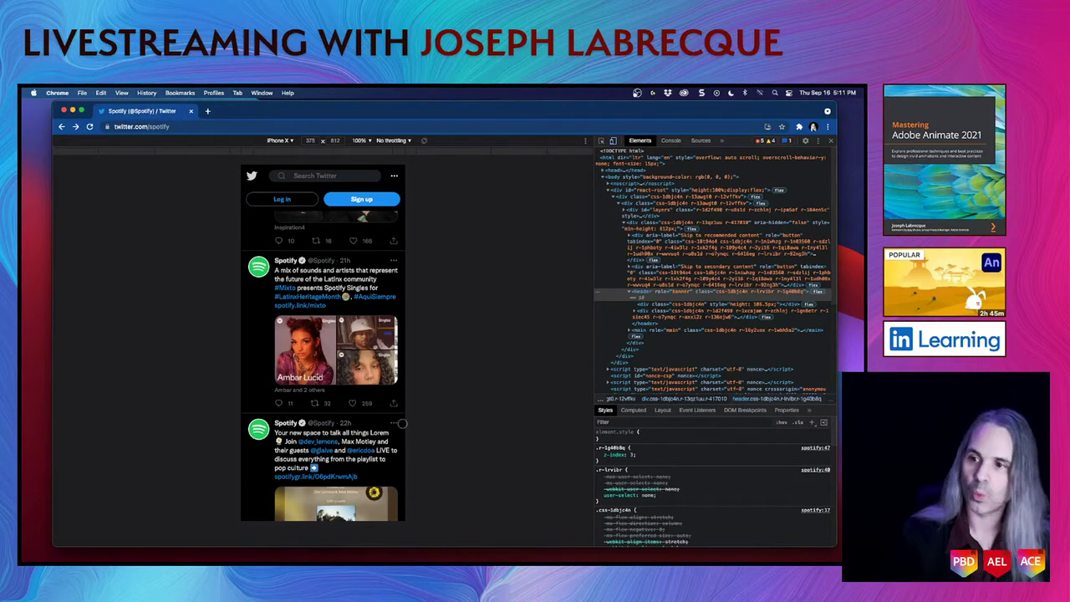
# Examine the mobile version of Spotify's Twitter feed, from the profile header through the tweets further down
pyautogui.scroll(-3, 400, 420)
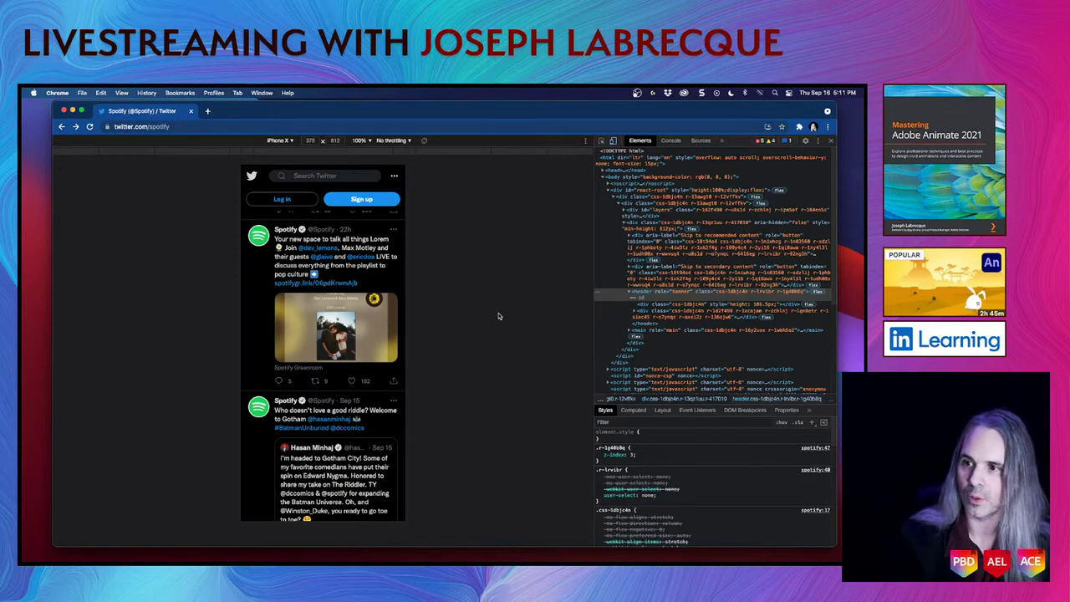
pyautogui.scroll(3, 352, 268)
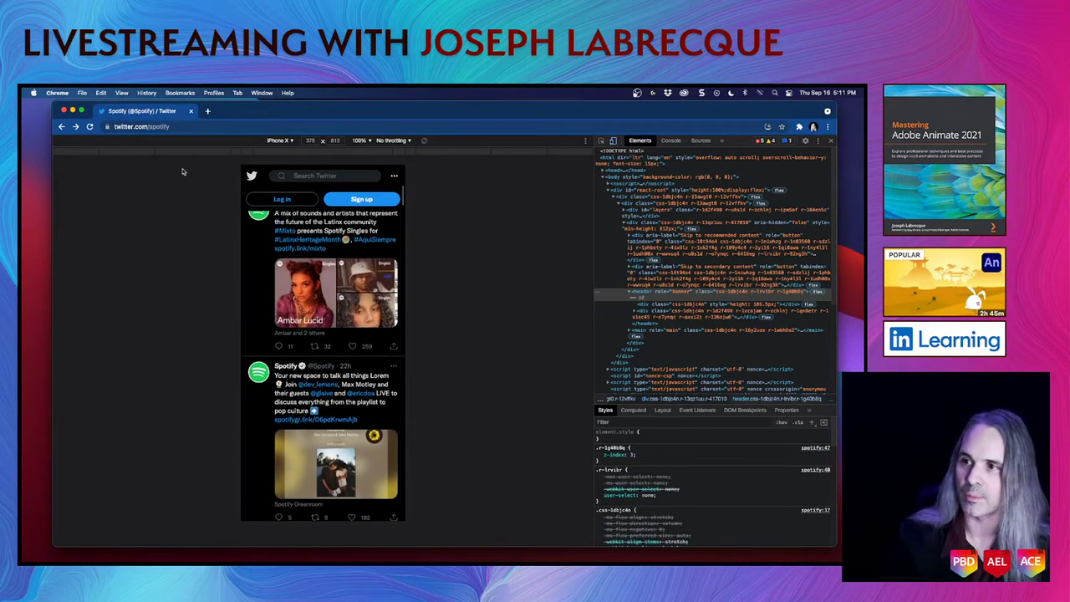
pyautogui.scroll(-5, 395, 218)
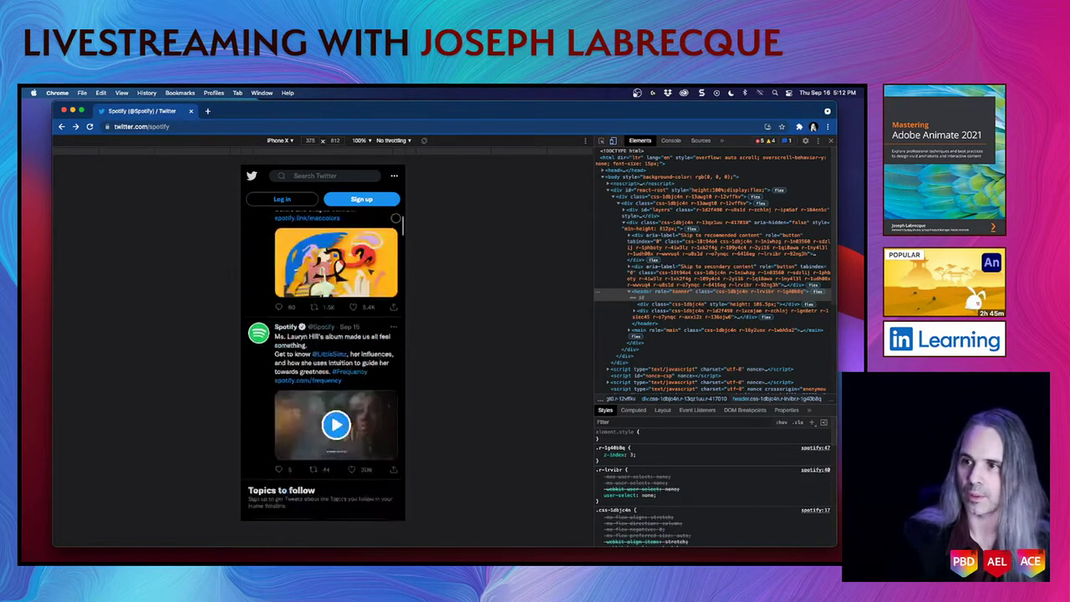
pyautogui.scroll(-10, 396, 218)
pyautogui.scroll(12, 395, 218)
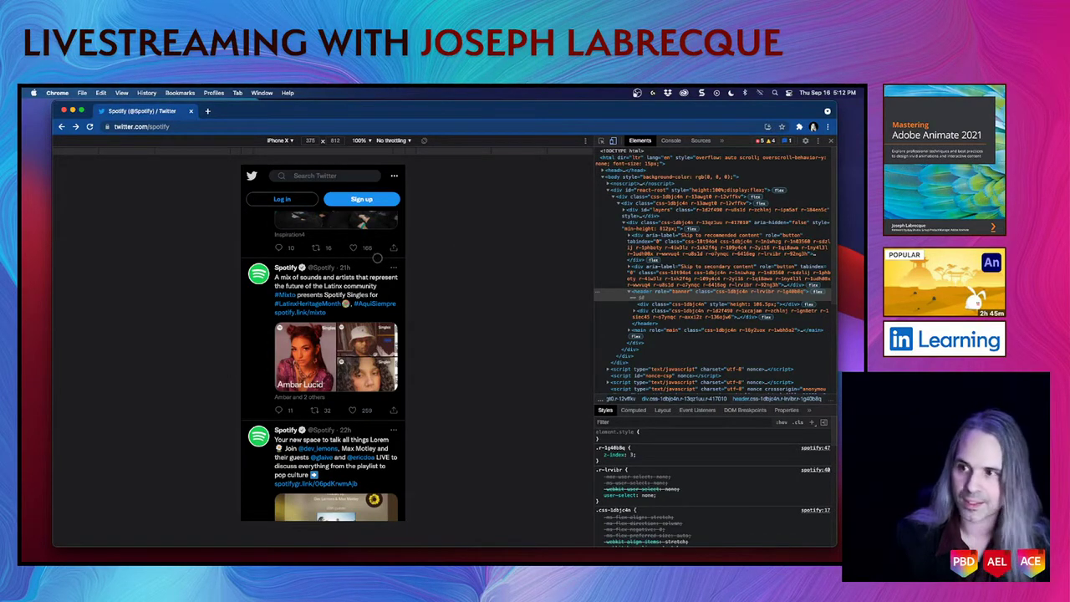
pyautogui.scroll(-5, 378, 258)
pyautogui.scroll(15, 382, 254)
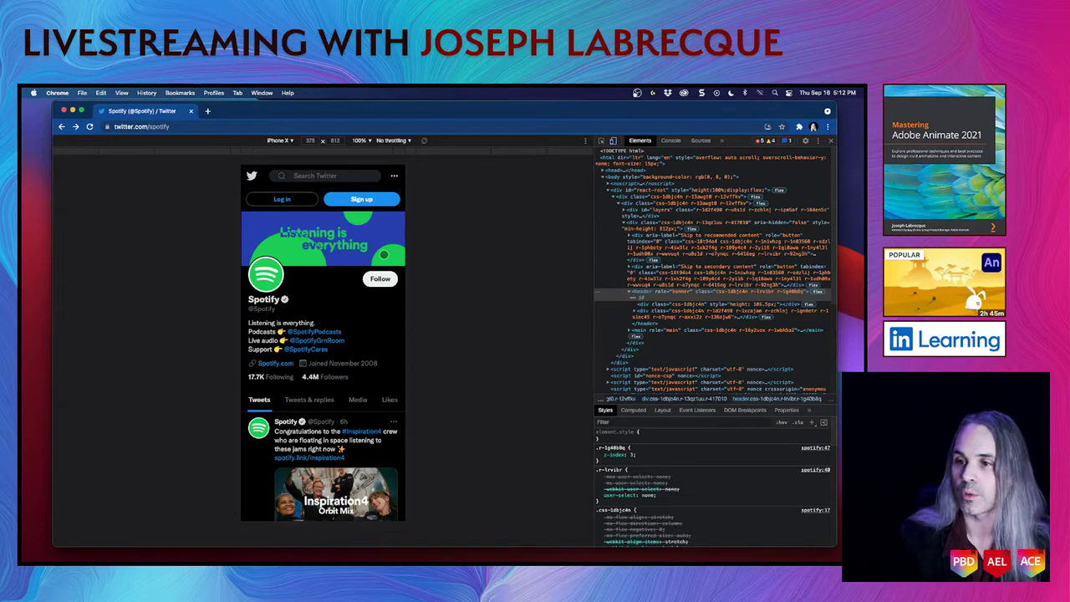
pyautogui.scroll(-10, 323, 343)
pyautogui.scroll(-10, 384, 255)
pyautogui.scroll(10, 384, 255)
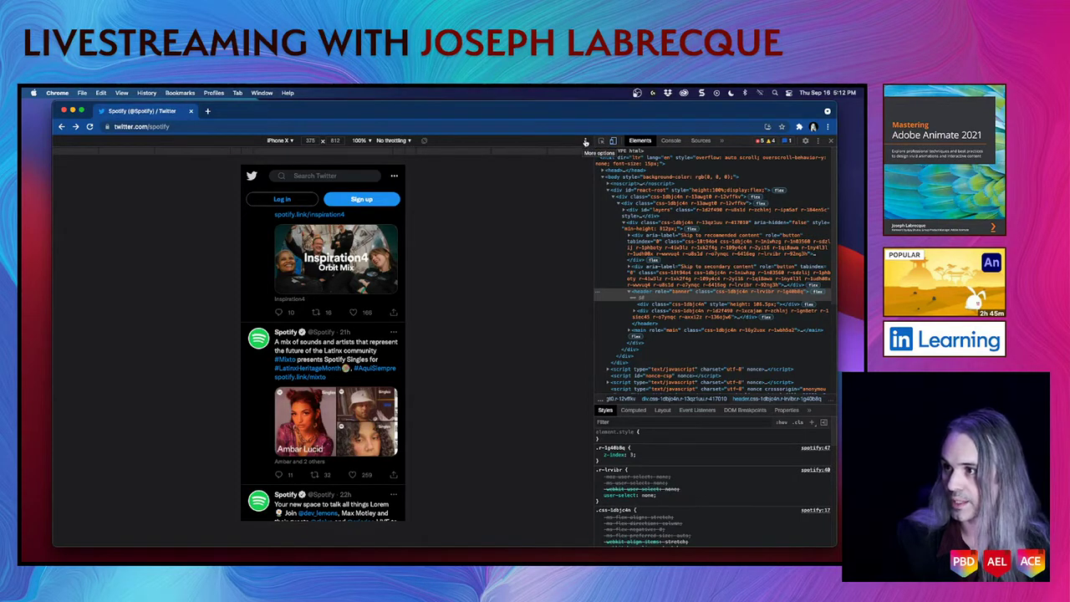
# Capture a full size screenshot of the mobile Spotify profile, dismiss the download notice and close the device view and developer tools
pyautogui.click(587, 142)
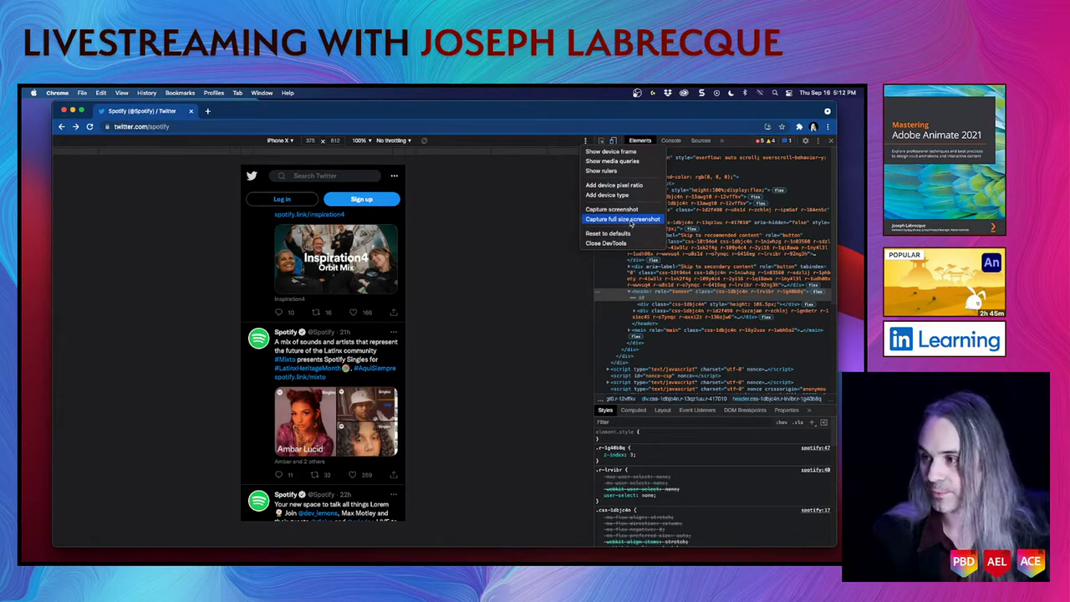
pyautogui.click(630, 222)
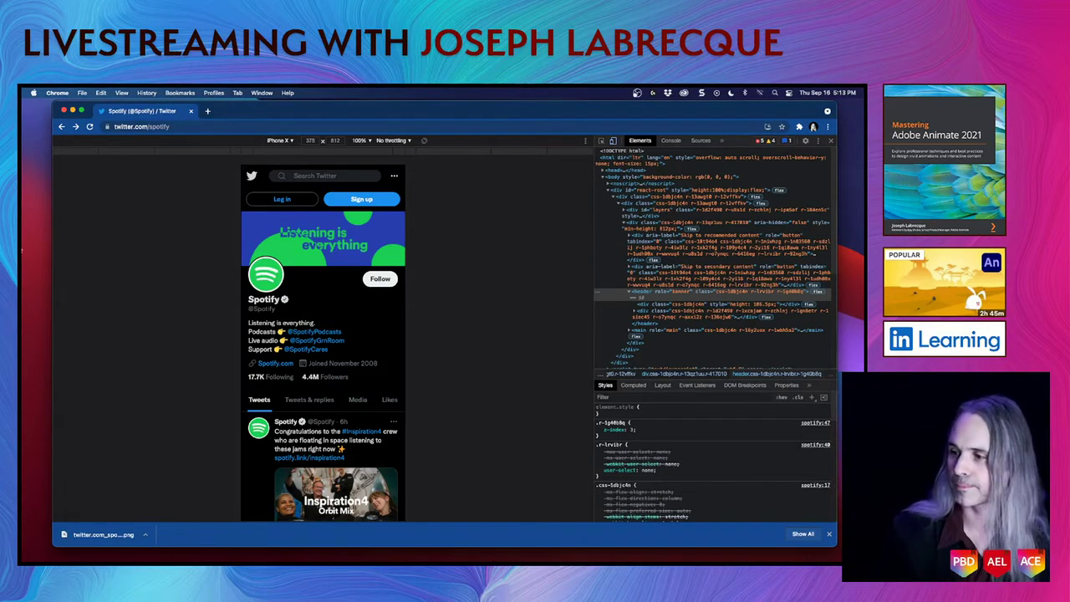
pyautogui.click(830, 534)
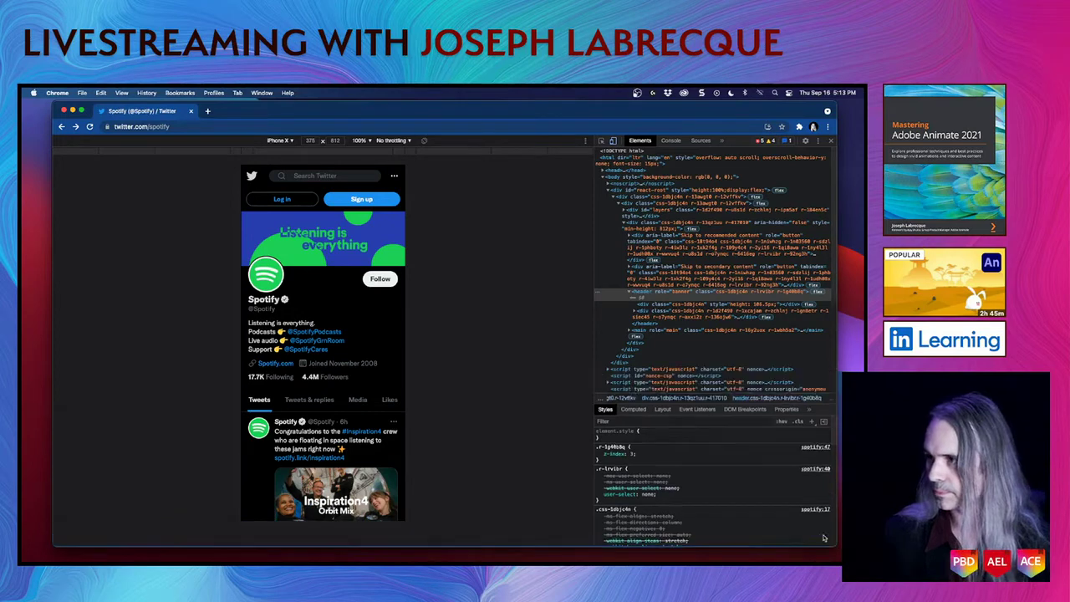
pyautogui.click(614, 141)
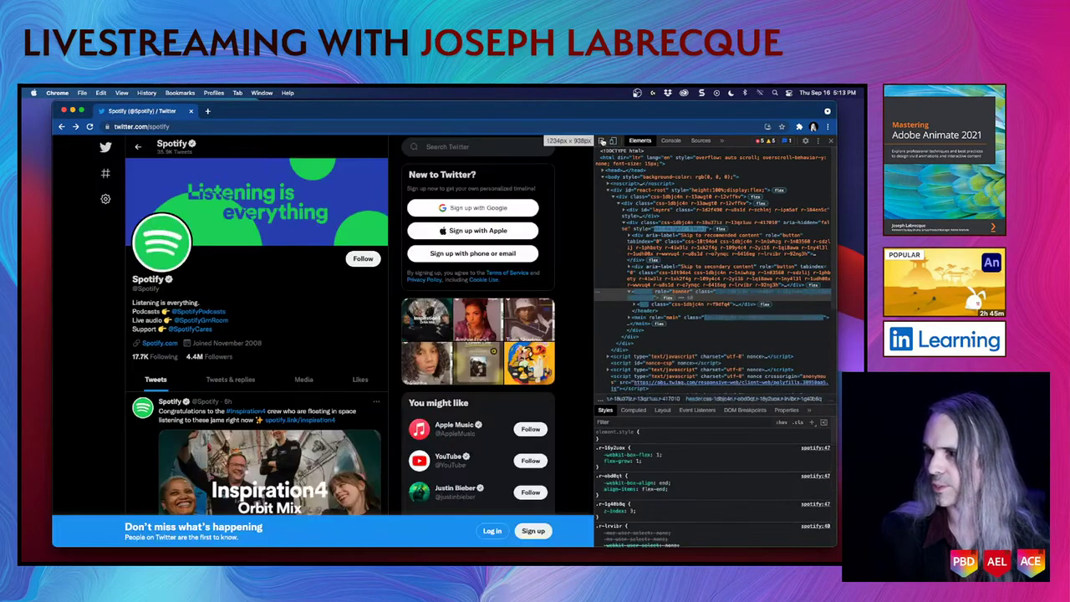
pyautogui.click(831, 141)
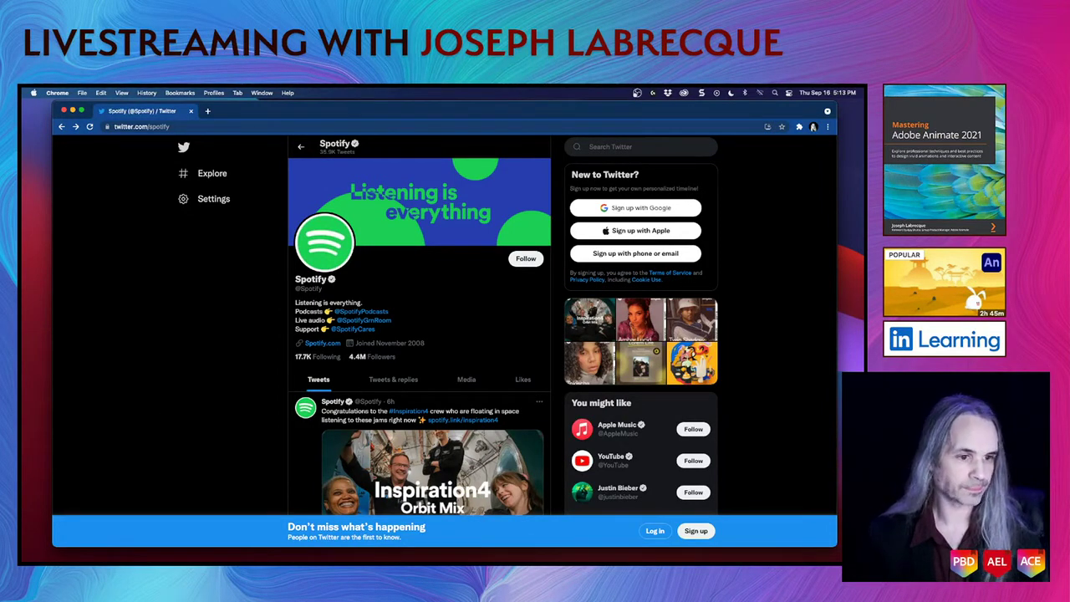
# Switch to Finder, move the Social Interface folder window aside and preview the downloaded full-page Twitter screenshot
pyautogui.press('super+Tab')
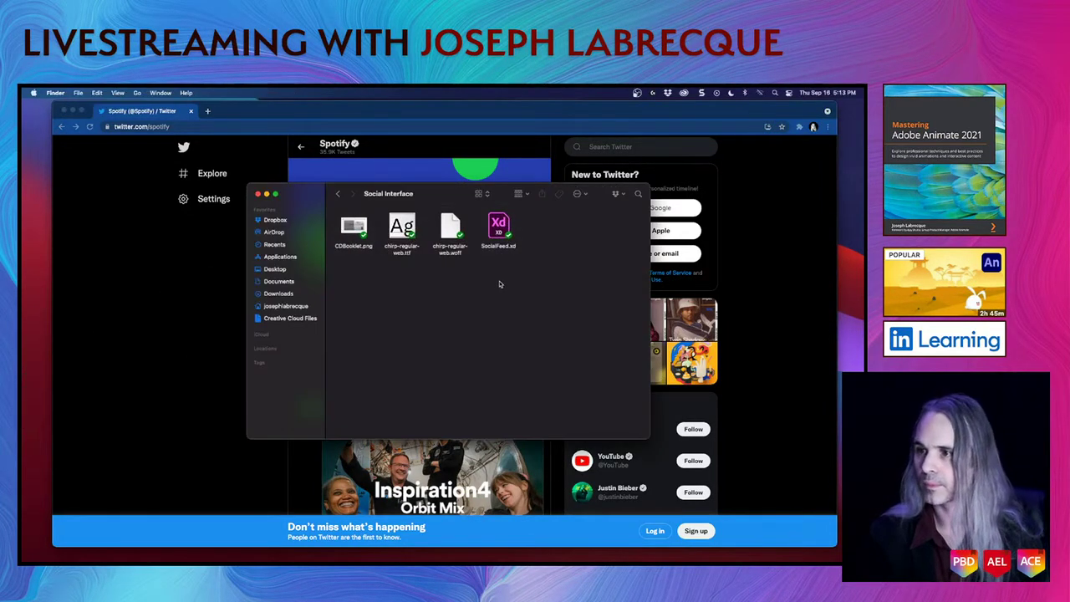
pyautogui.moveTo(322, 193); pyautogui.dragTo(25, 196)
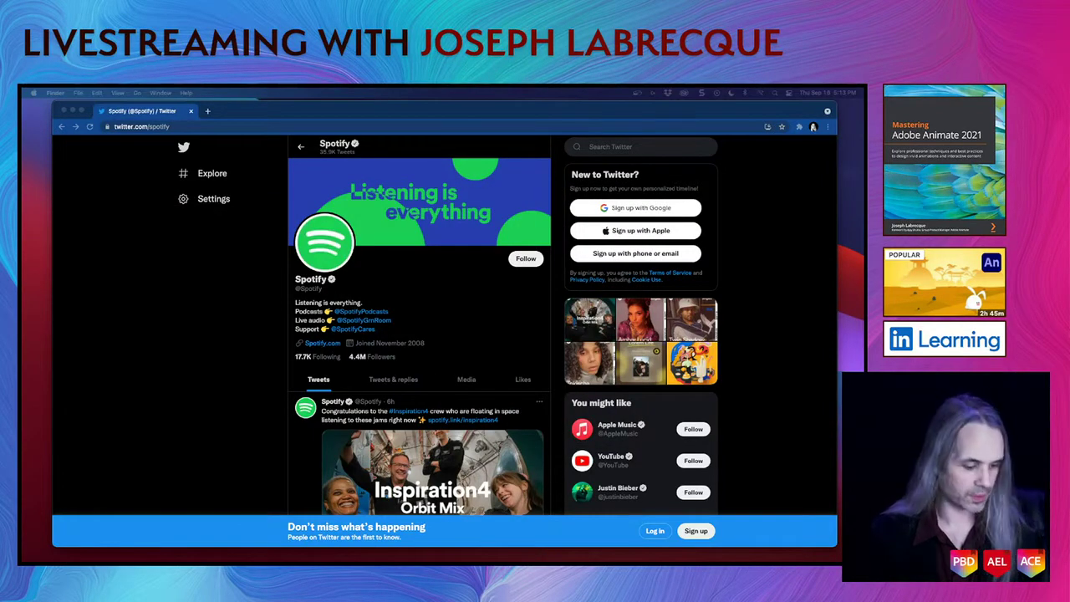
pyautogui.moveTo(22, 142)
pyautogui.mouseDown()
pyautogui.moveTo(476, 140)
pyautogui.moveTo(22, 156)
pyautogui.mouseUp()
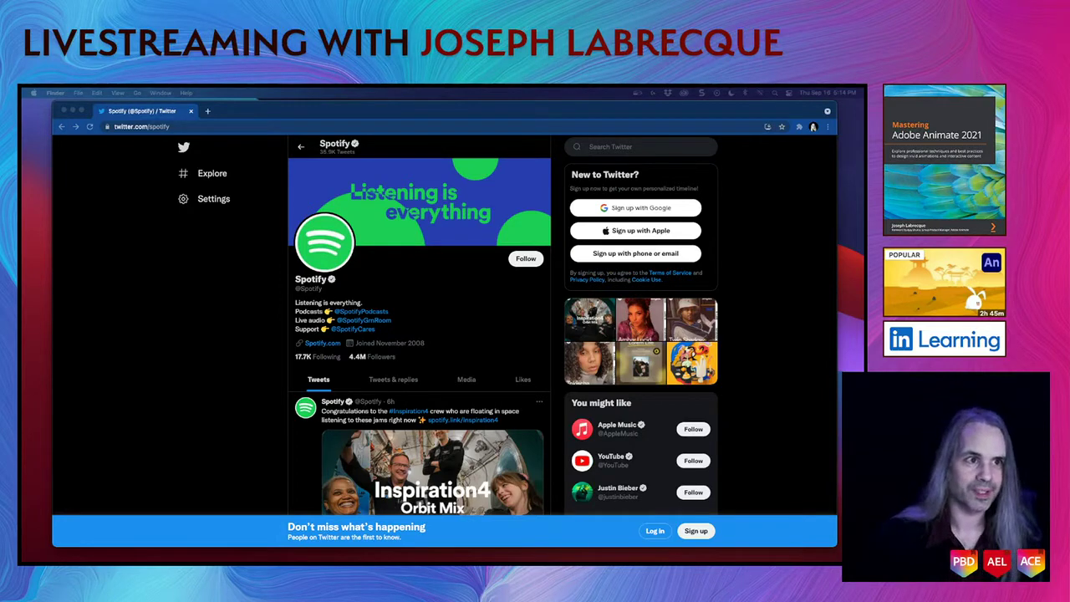
pyautogui.press('space')
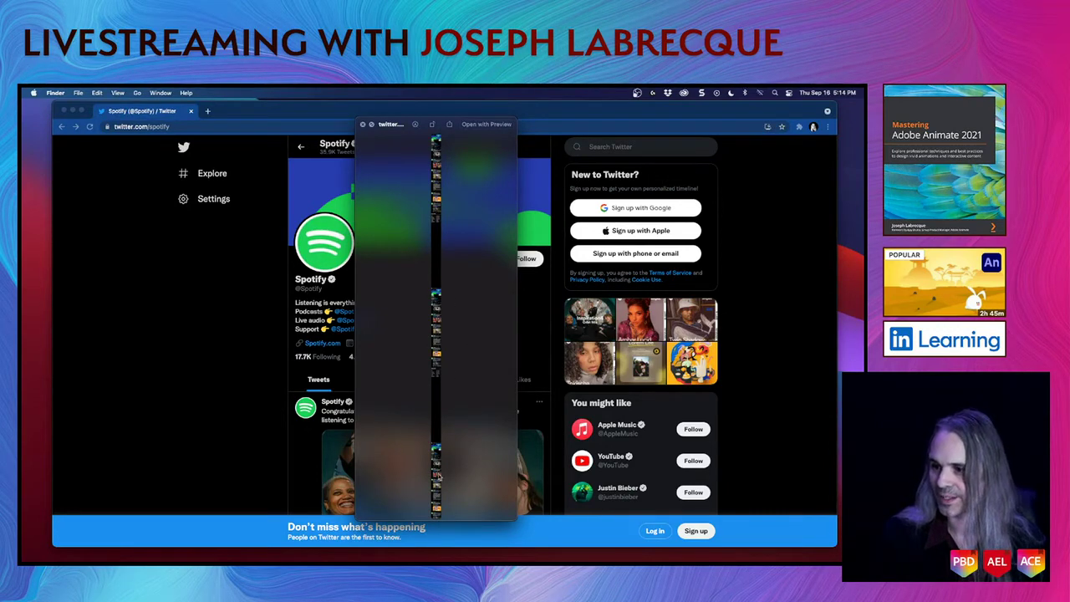
pyautogui.click(362, 124)
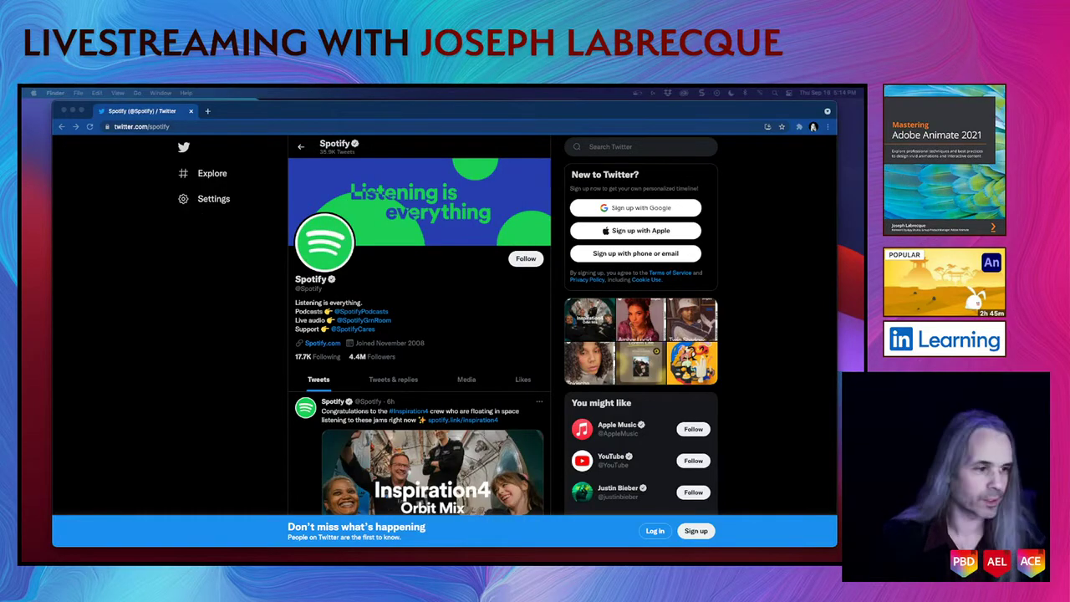
# Minimize Chrome, place the downloaded Twitter screenshot into the SocialFeed document in Adobe XD and scale it down to about 703 wide
pyautogui.click(72, 111)
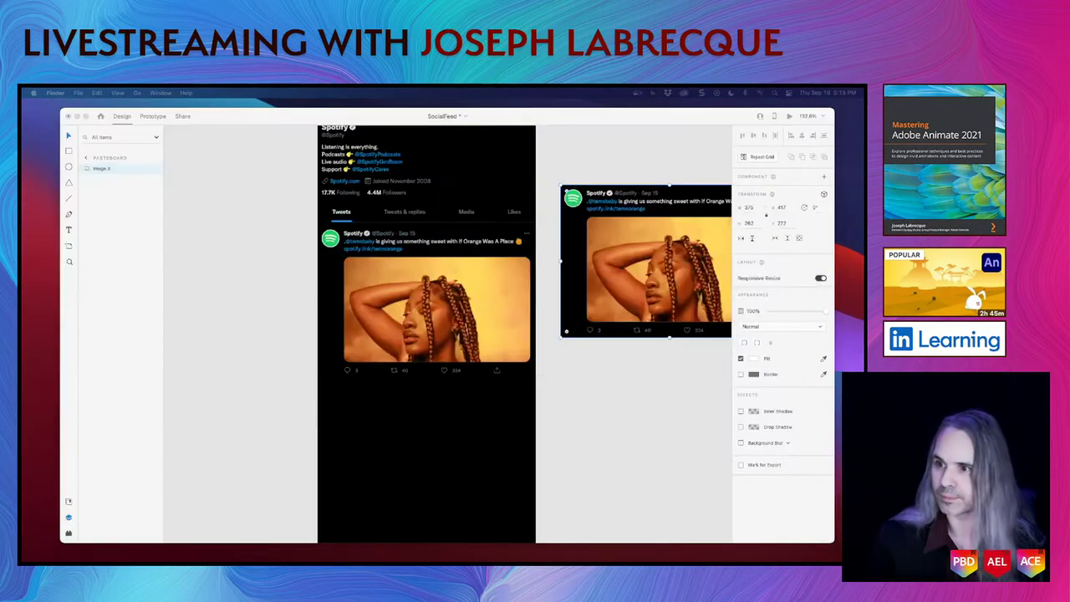
pyautogui.moveTo(21, 261); pyautogui.dragTo(251, 284)
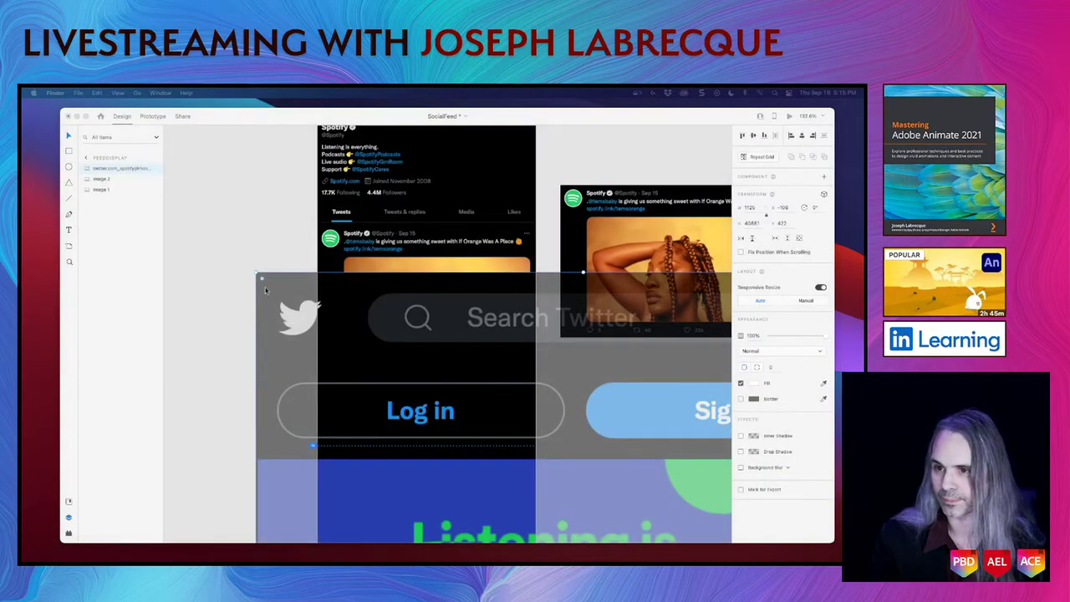
pyautogui.moveTo(256, 273); pyautogui.dragTo(501, 374)
pyautogui.click(608, 389)
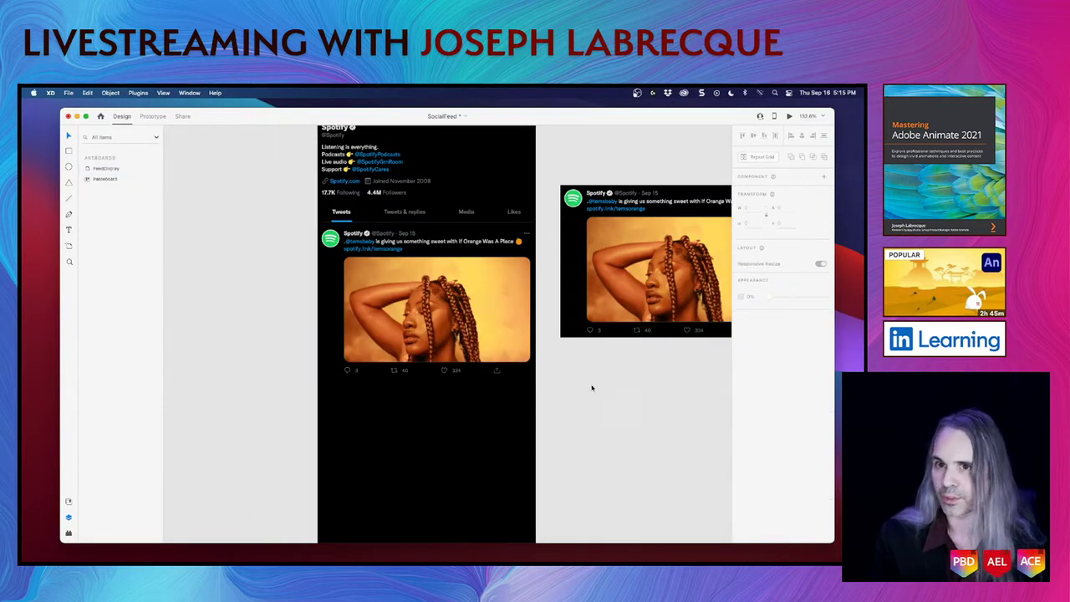
# Select the downloaded Twitter screenshot on the pasteboard and move it up beside the FeedDisplay artboard, to about X 1405, Y -8810
pyautogui.doubleClick(102, 179)
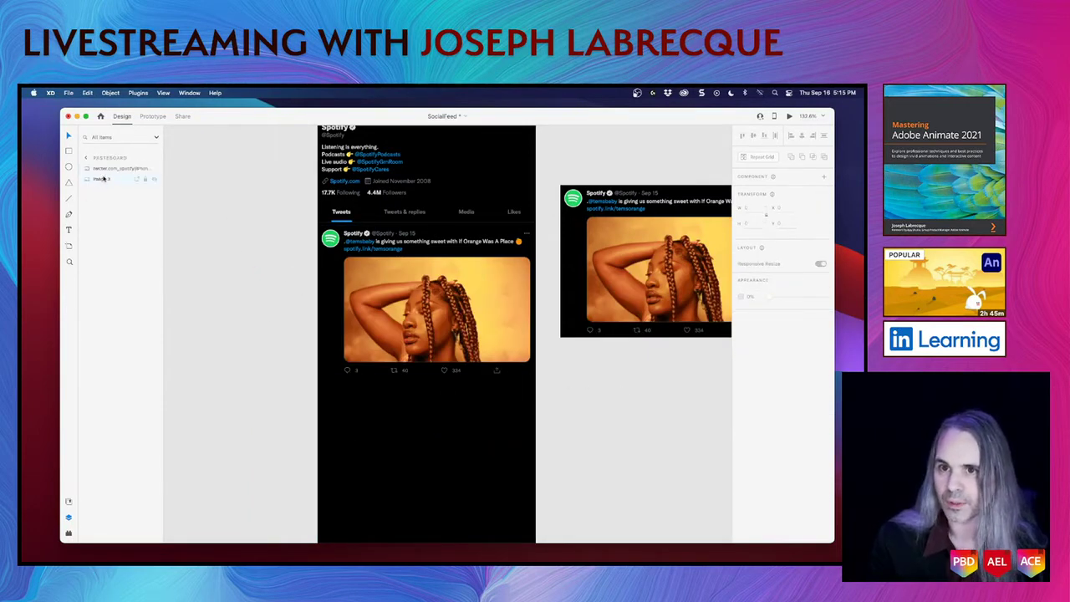
pyautogui.click(103, 170)
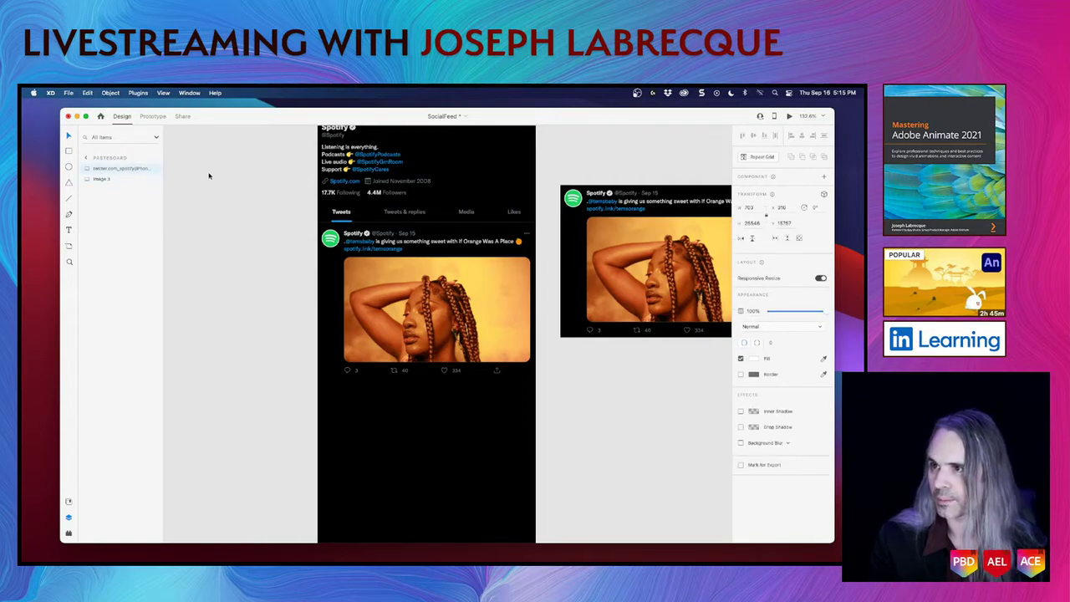
pyautogui.scroll(-10, 249, 206)
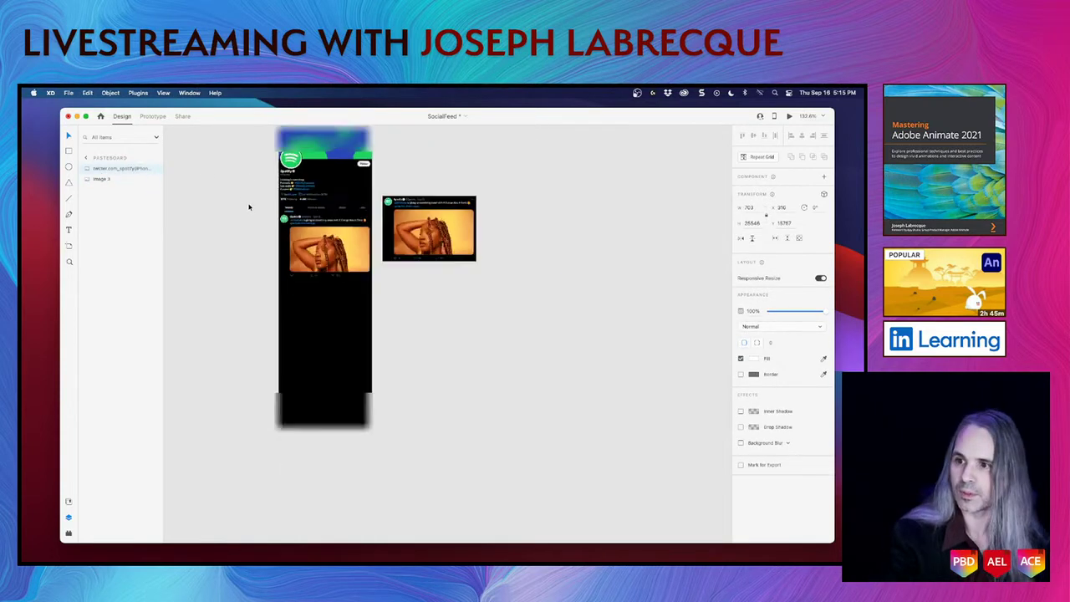
pyautogui.scroll(-3, 250, 207)
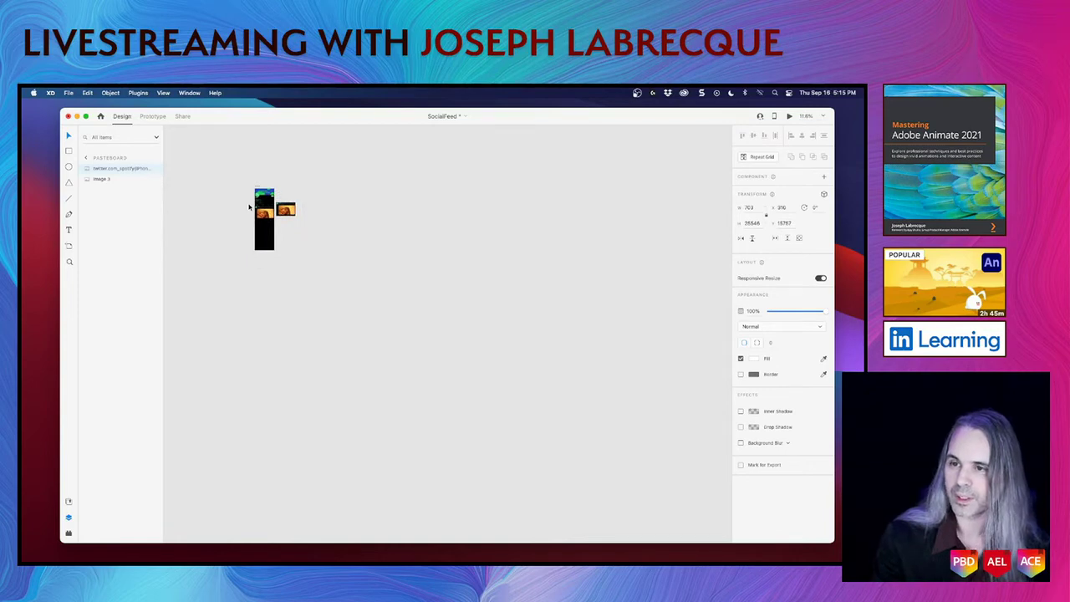
pyautogui.click(309, 167)
pyautogui.click(260, 188)
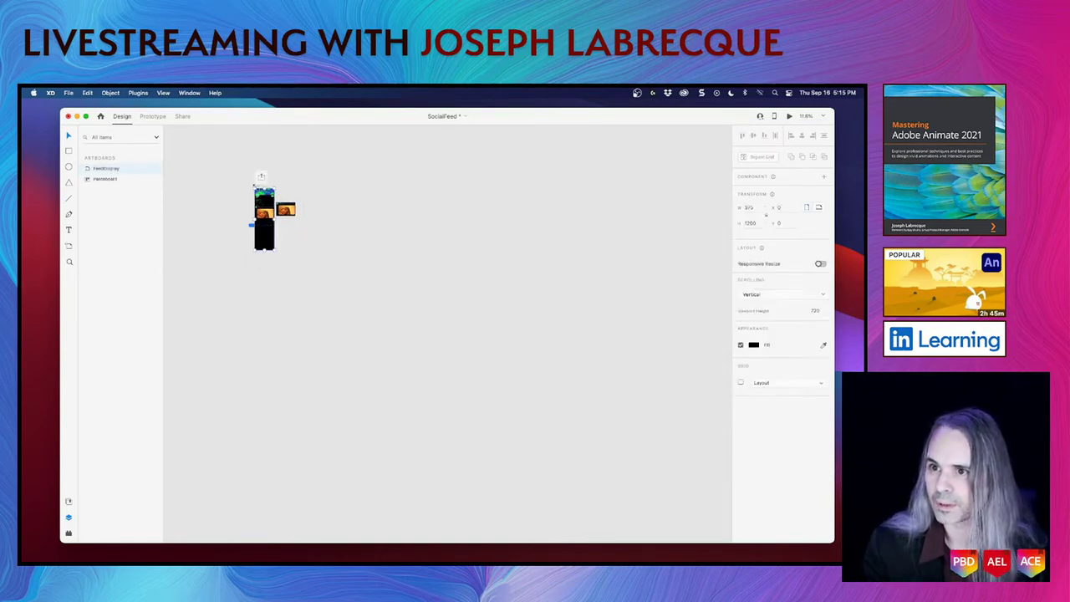
pyautogui.click(95, 179)
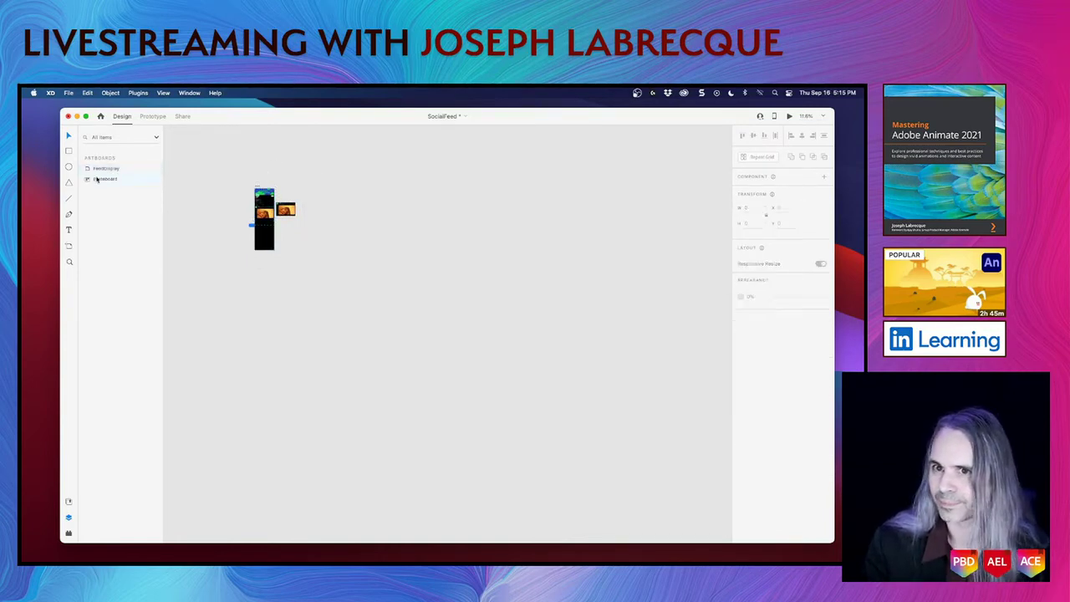
pyautogui.doubleClick(94, 180)
pyautogui.click(104, 171)
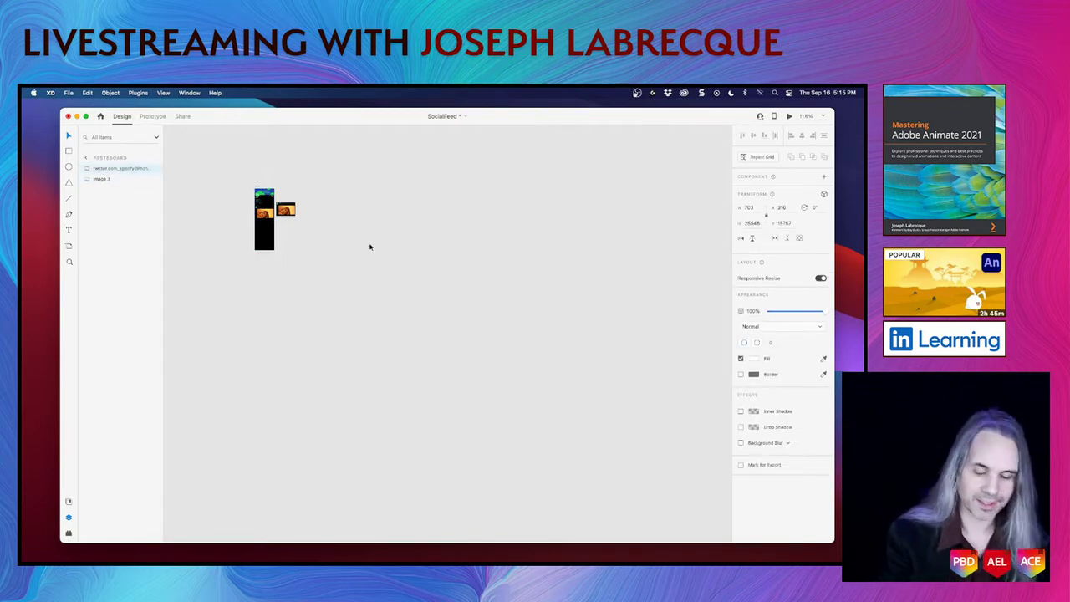
pyautogui.scroll(-5, 370, 246)
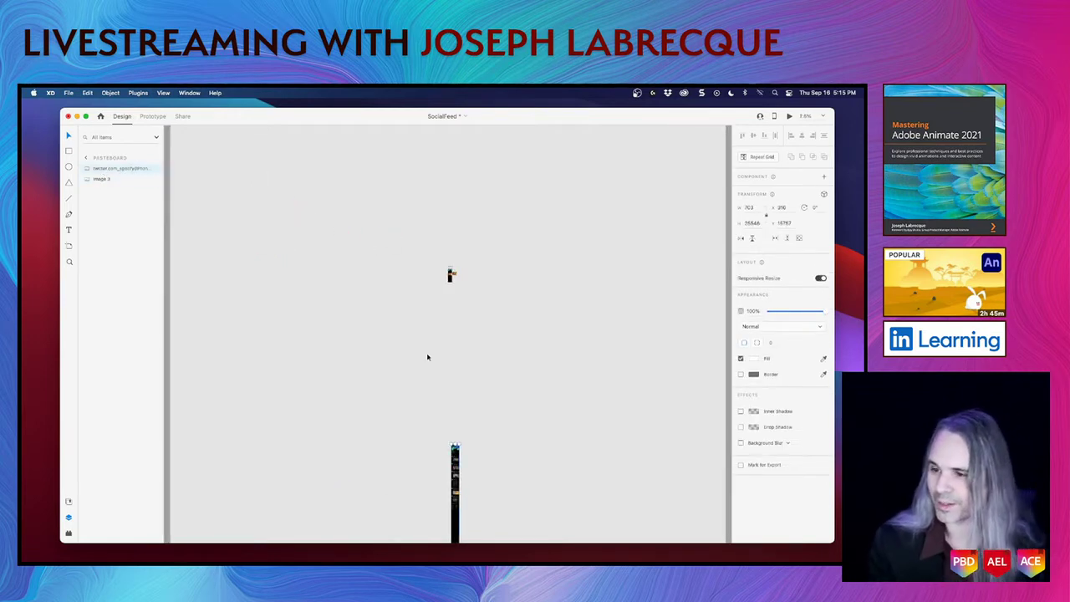
pyautogui.moveTo(459, 472); pyautogui.dragTo(470, 272)
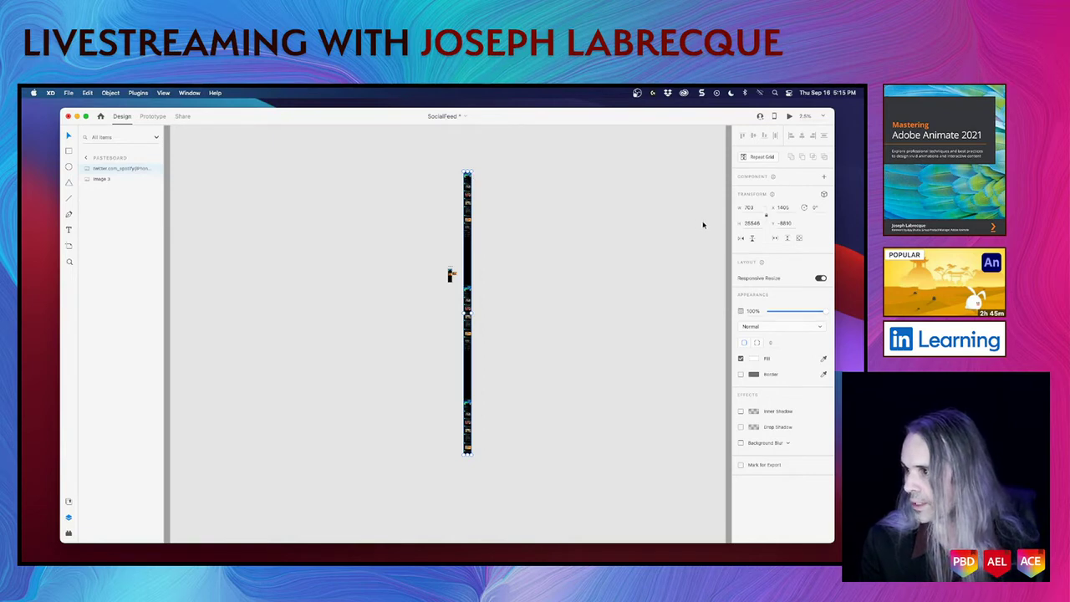
# Set the Twitter screenshot's width to 375 and move it onto the FeedDisplay artboard at X 0, about Y -1537
pyautogui.click(749, 207)
pyautogui.write('375')
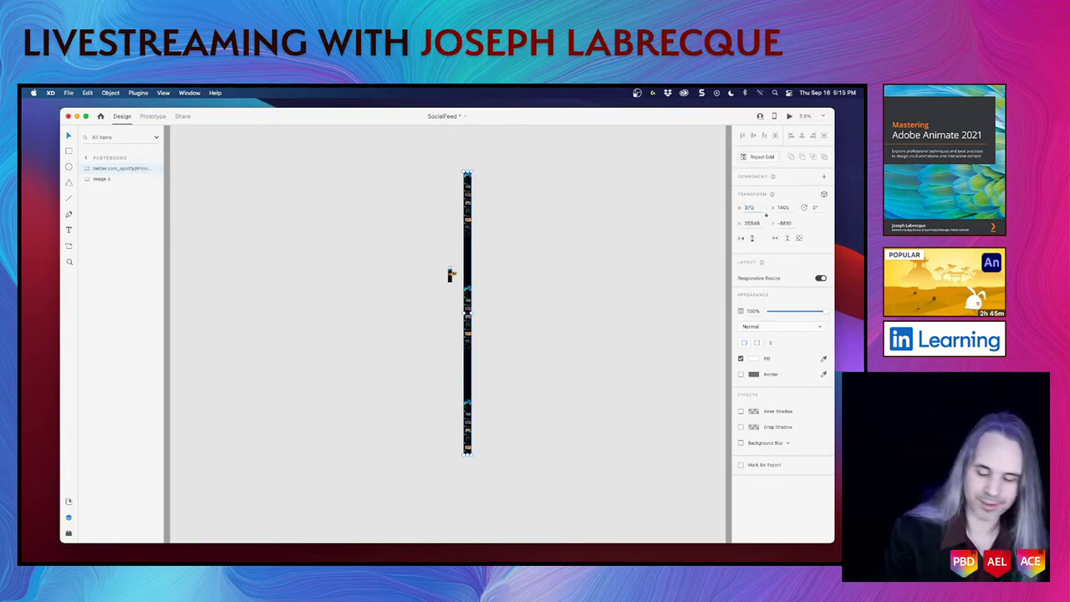
pyautogui.press('Return')
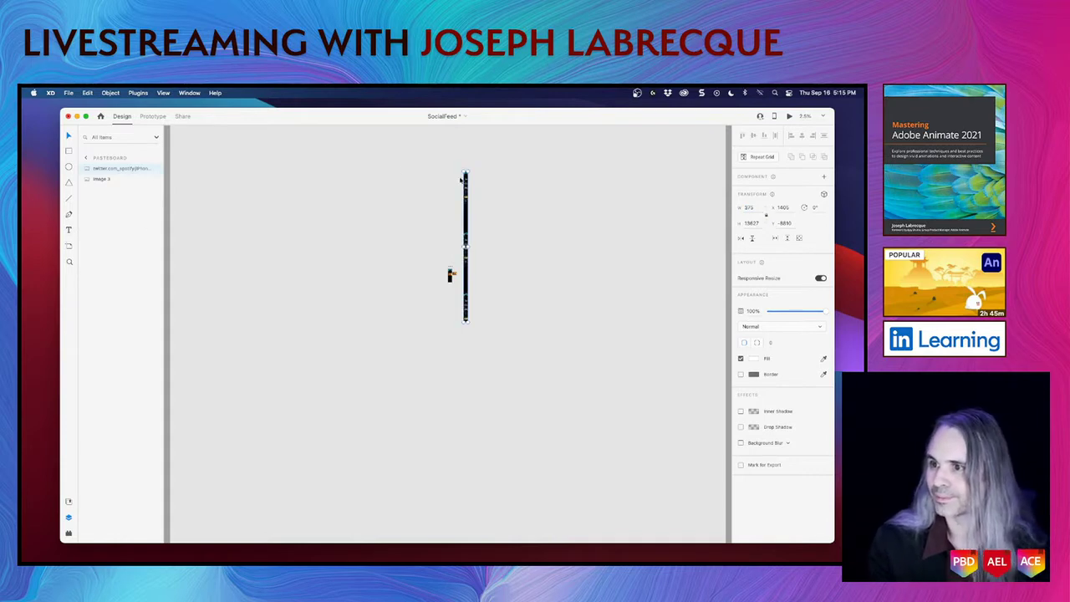
pyautogui.moveTo(466, 199); pyautogui.dragTo(447, 270)
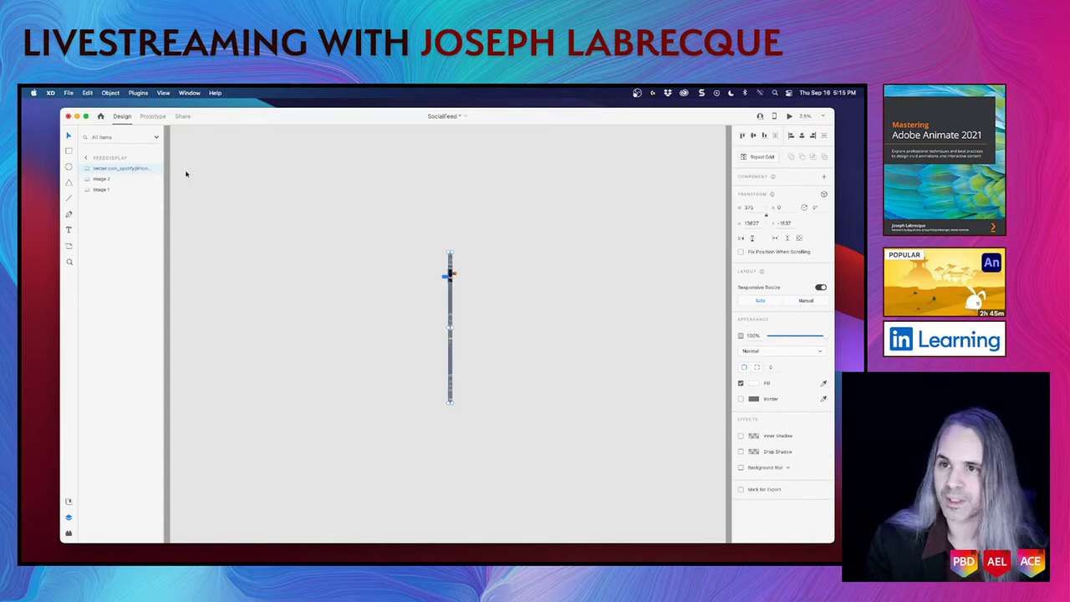
# Reorder the Twitter screenshot beneath Image 2 and Image 1 in the FeedDisplay artboard's layer stack
pyautogui.scroll(10, 458, 272)
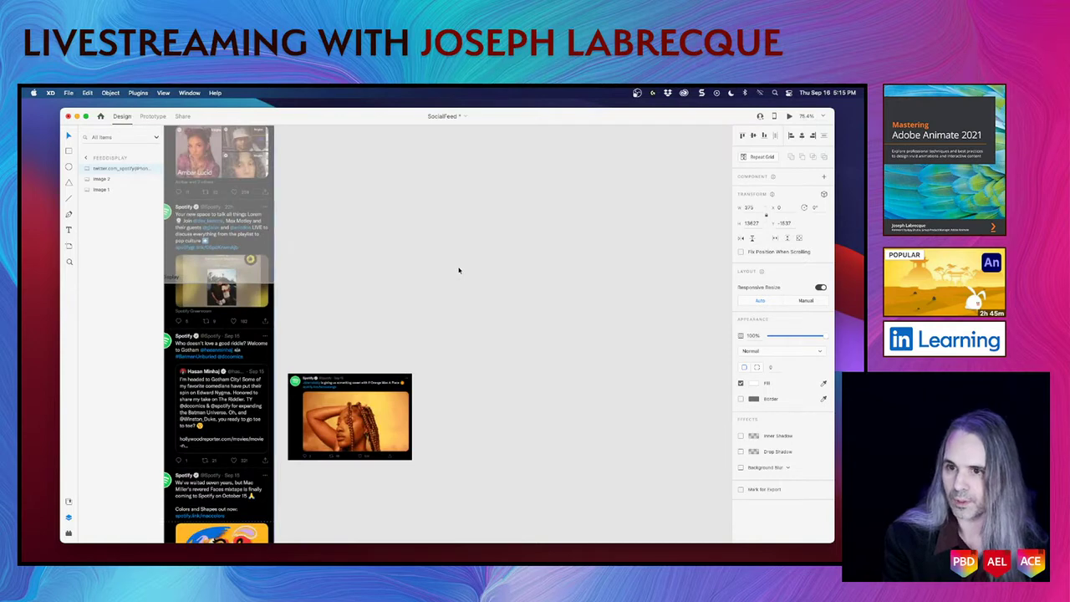
pyautogui.hscroll(-5, 495, 279)
pyautogui.scroll(-3, 494, 280)
pyautogui.scroll(-10, 494, 280)
pyautogui.hscroll(-3, 495, 279)
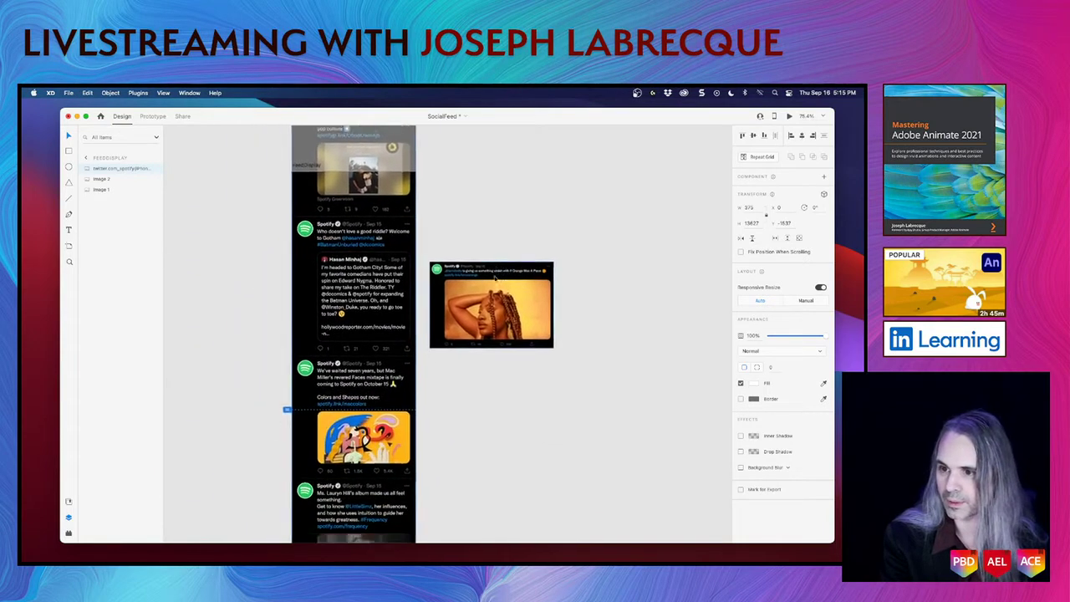
pyautogui.scroll(8, 494, 279)
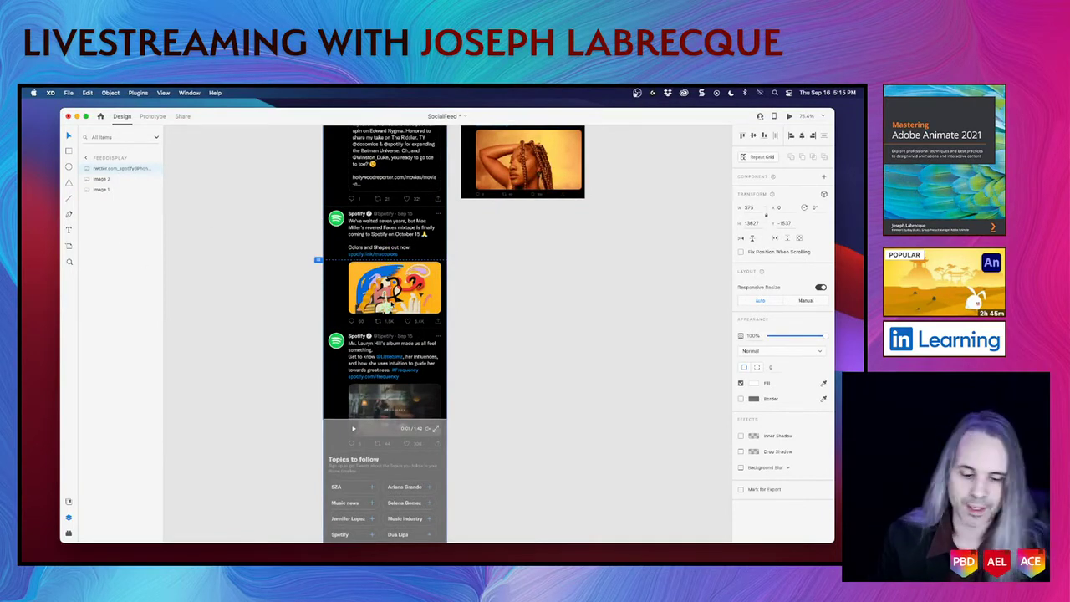
pyautogui.scroll(15, 390, 305)
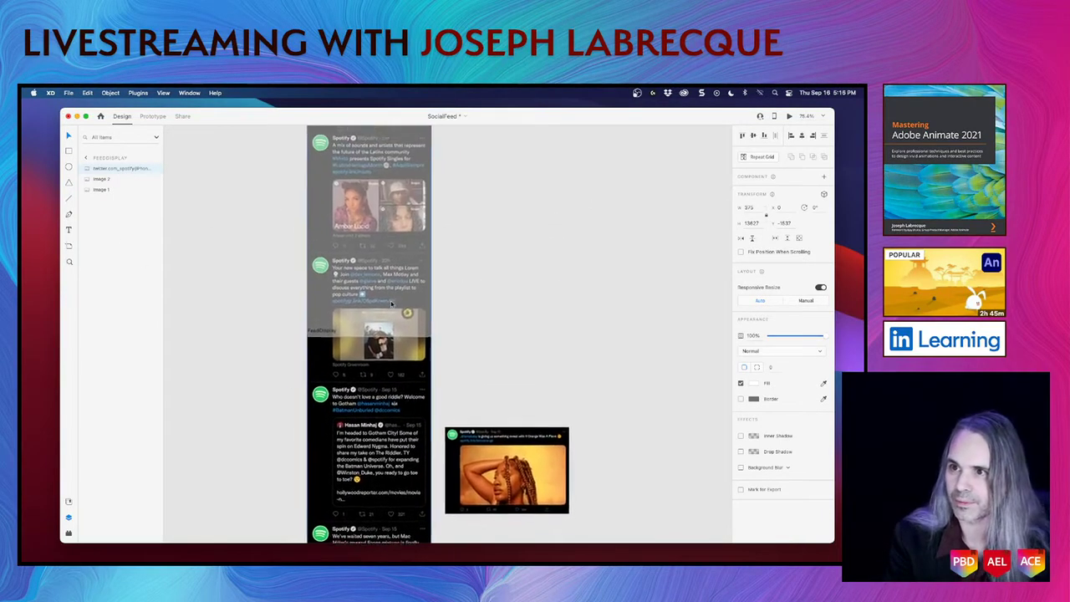
pyautogui.scroll(2, 390, 305)
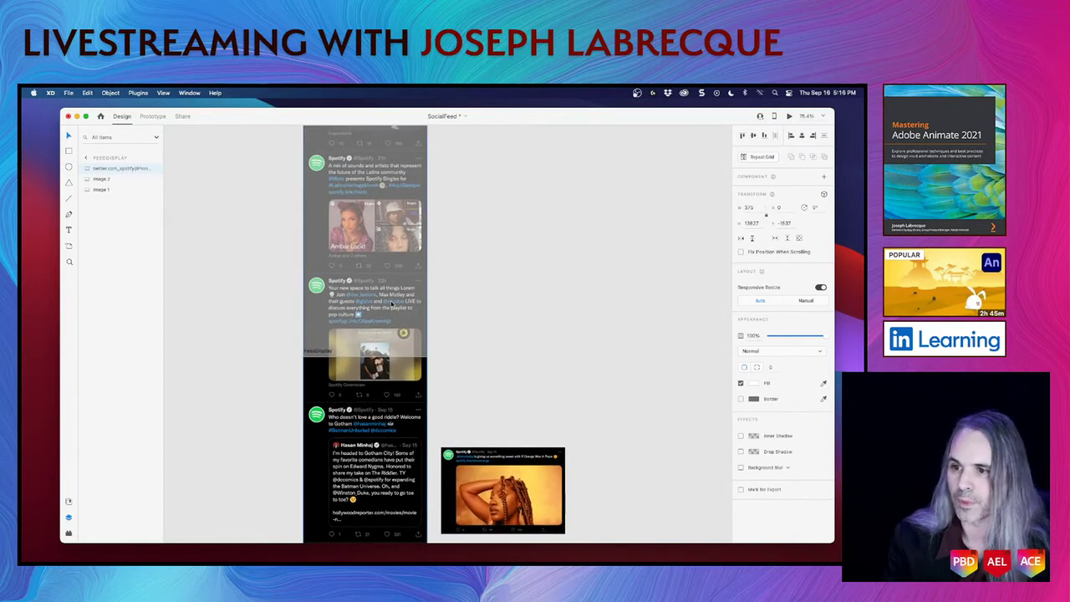
pyautogui.moveTo(106, 170); pyautogui.dragTo(100, 199)
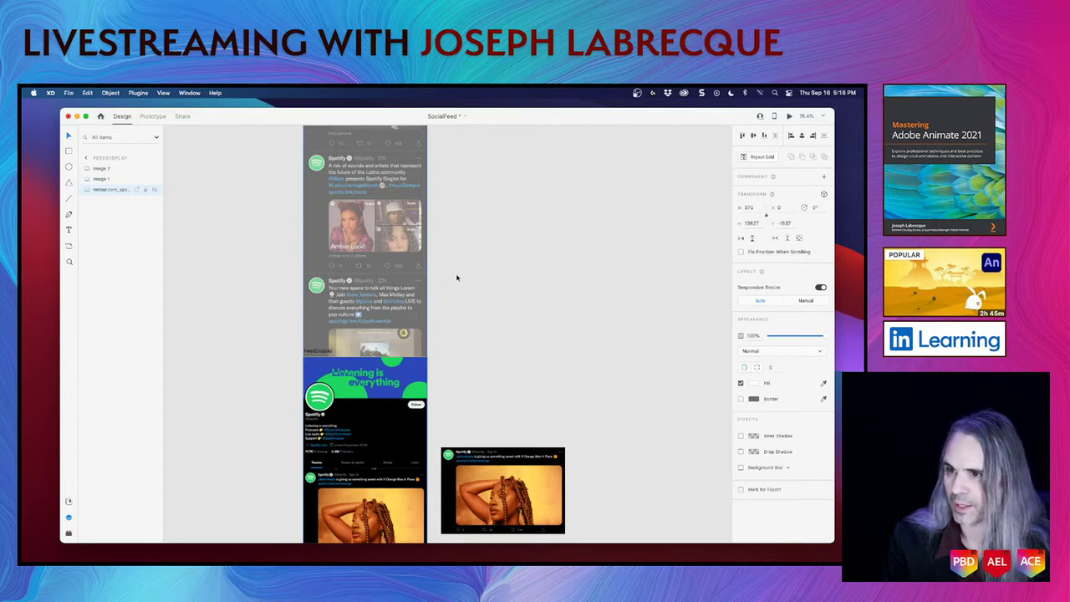
# Move the single-tweet image (Image 2) off the FeedDisplay artboard onto the pasteboard, to about X 533, Y -131
pyautogui.scroll(-3, 464, 278)
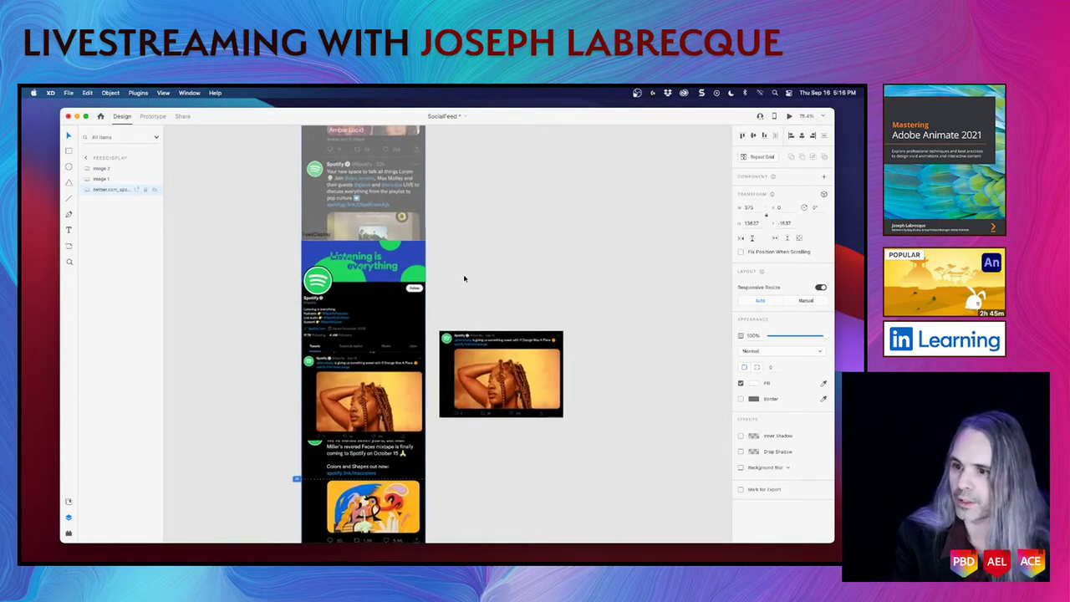
pyautogui.moveTo(360, 400); pyautogui.dragTo(536, 245)
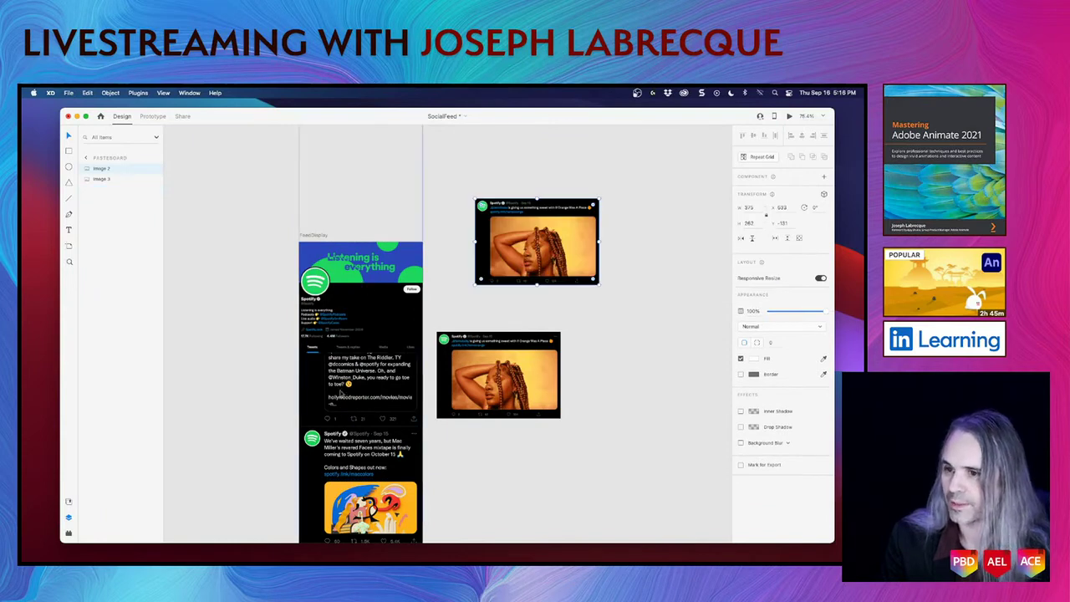
# Slide the Twitter screenshot down to about Y -231 so its first tweet follows the profile header, and save the document
pyautogui.moveTo(362, 414); pyautogui.dragTo(385, 505)
pyautogui.moveTo(377, 434); pyautogui.dragTo(381, 529)
pyautogui.moveTo(399, 389); pyautogui.dragTo(392, 500)
pyautogui.moveTo(393, 415)
pyautogui.mouseDown()
pyautogui.moveTo(390, 487)
pyautogui.moveTo(403, 413)
pyautogui.moveTo(379, 407)
pyautogui.moveTo(400, 417)
pyautogui.mouseUp()
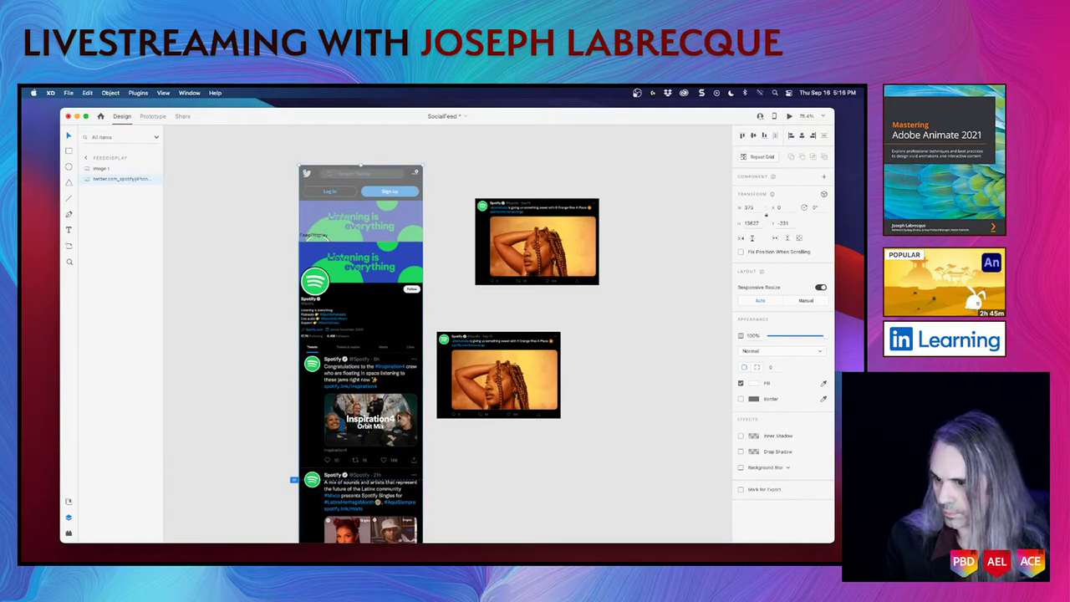
pyautogui.moveTo(377, 440); pyautogui.dragTo(432, 443)
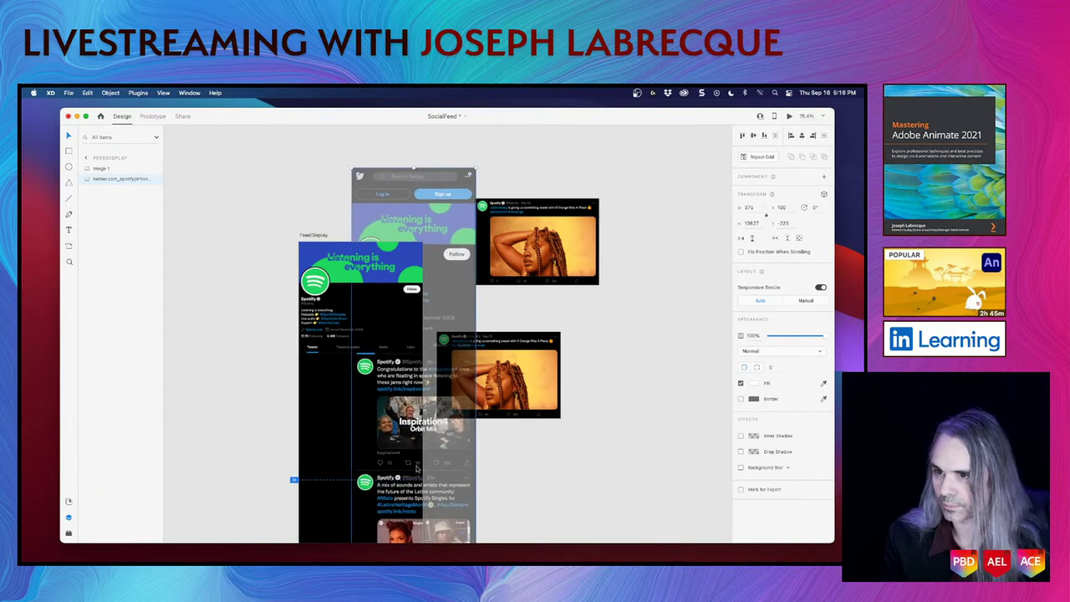
pyautogui.press('Delete')
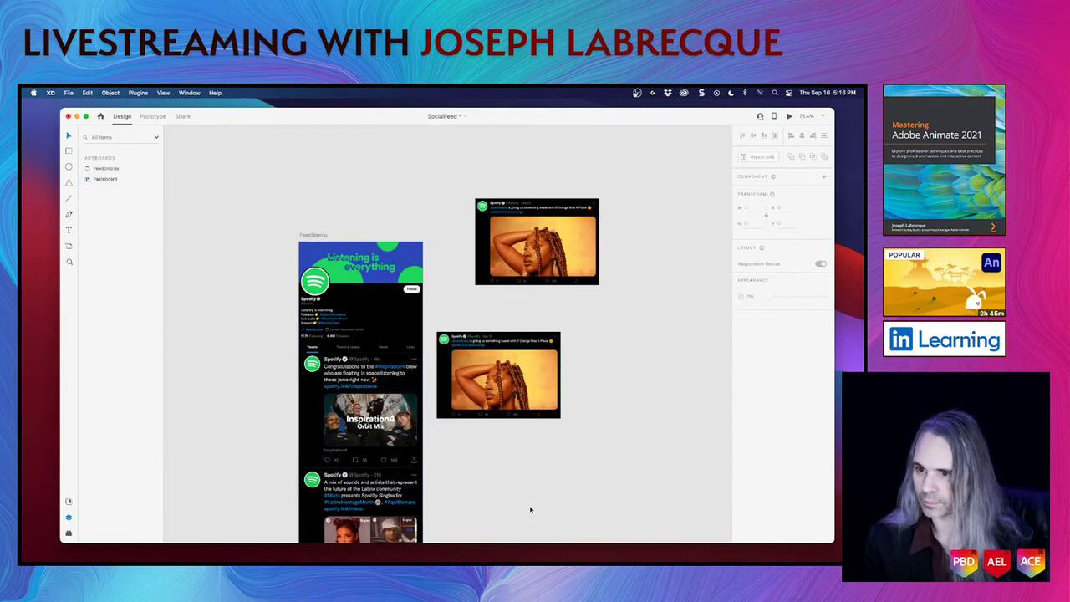
pyautogui.press('super+s')
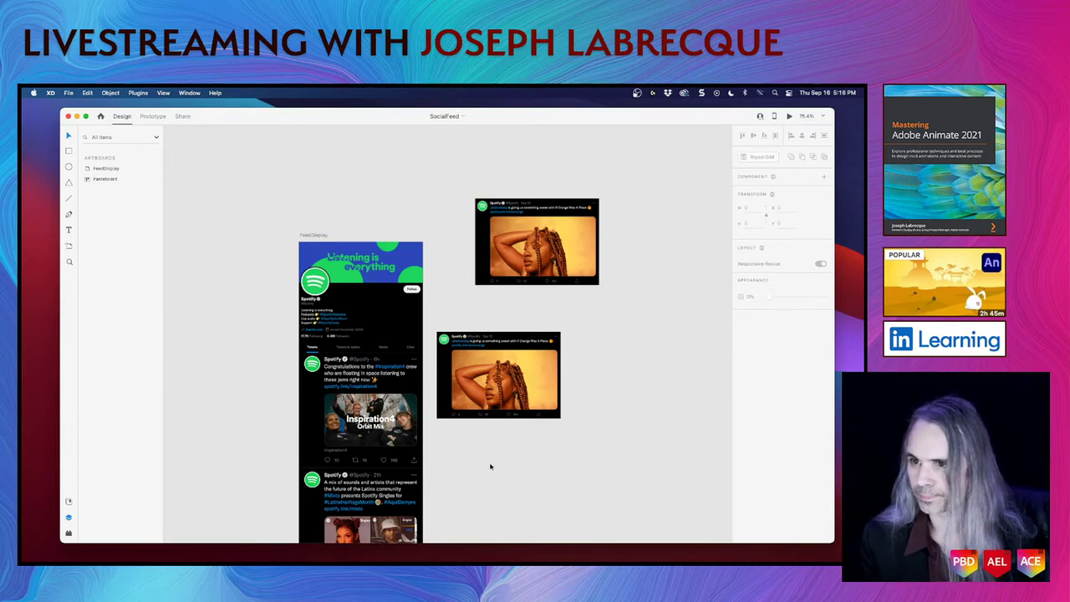
# Set the FeedDisplay artboard's height to 6000 to hold more of the tweet feed
pyautogui.scroll(-3, 489, 469)
pyautogui.scroll(-5, 489, 469)
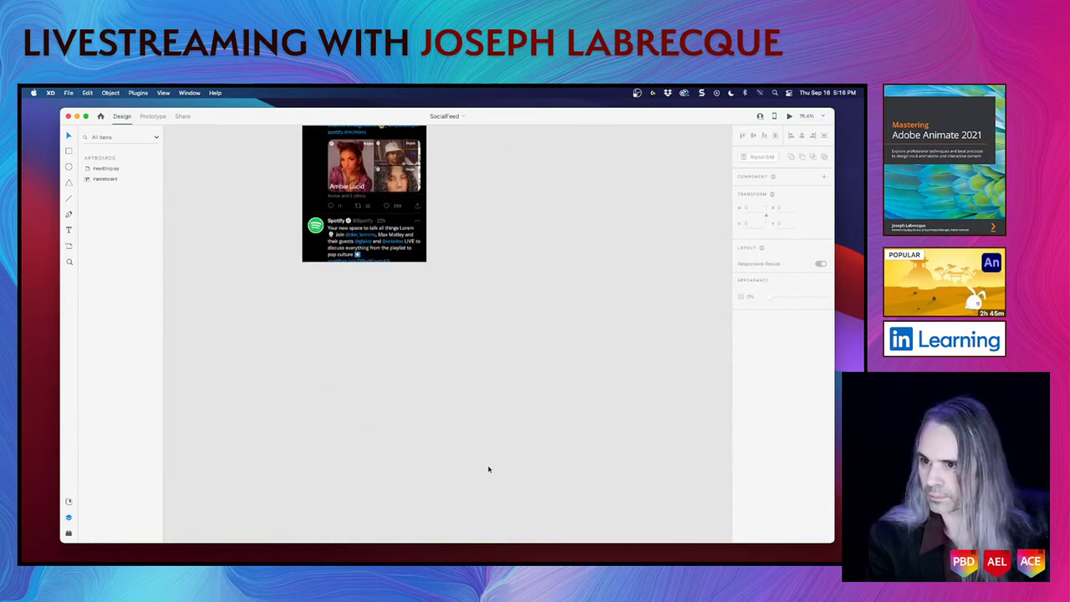
pyautogui.scroll(5, 489, 469)
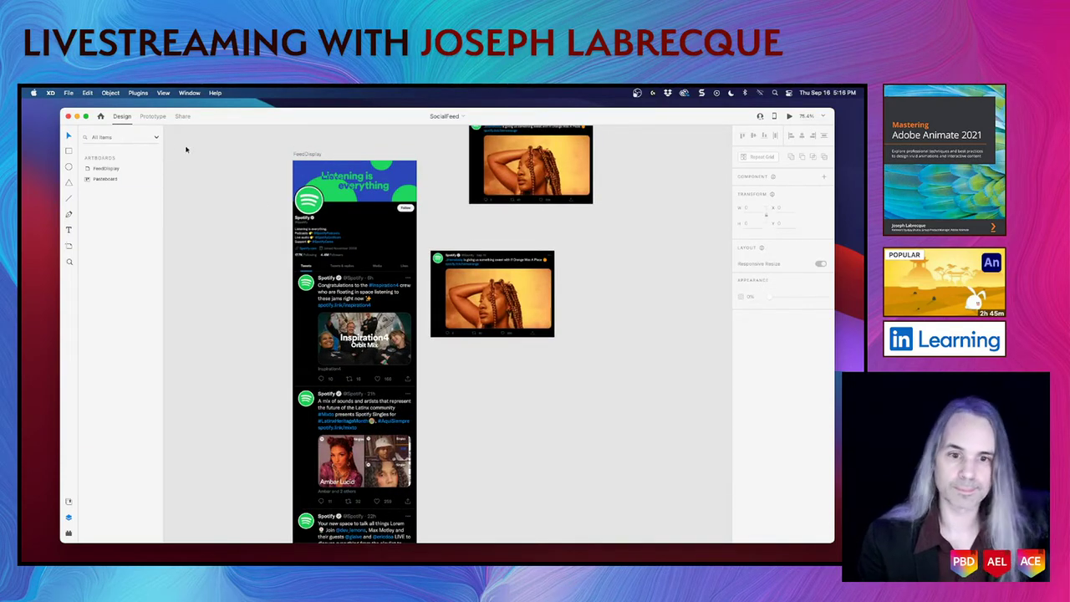
pyautogui.click(306, 155)
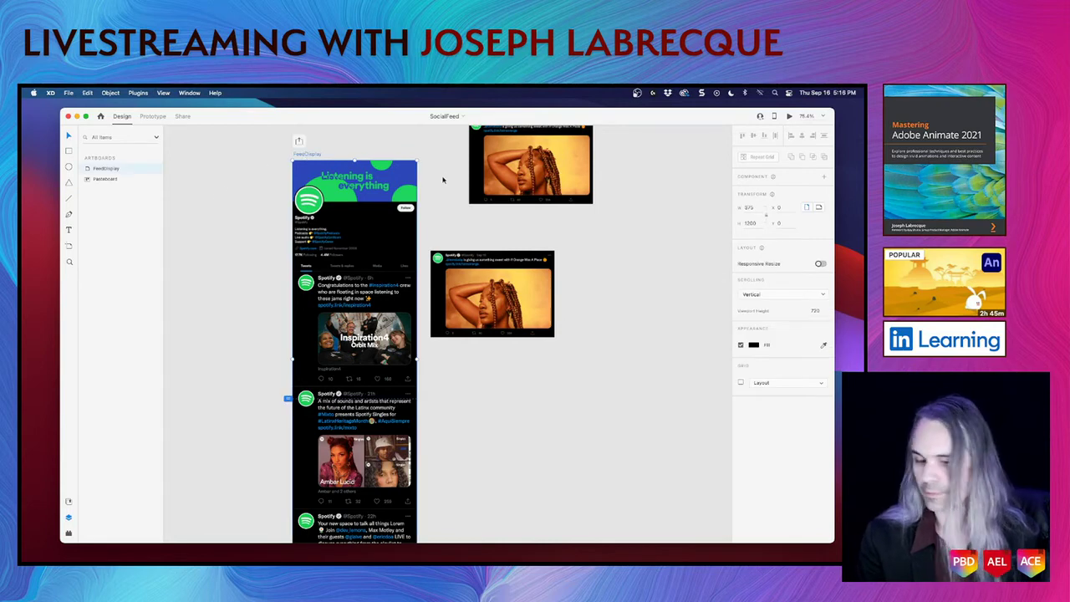
pyautogui.click(750, 224)
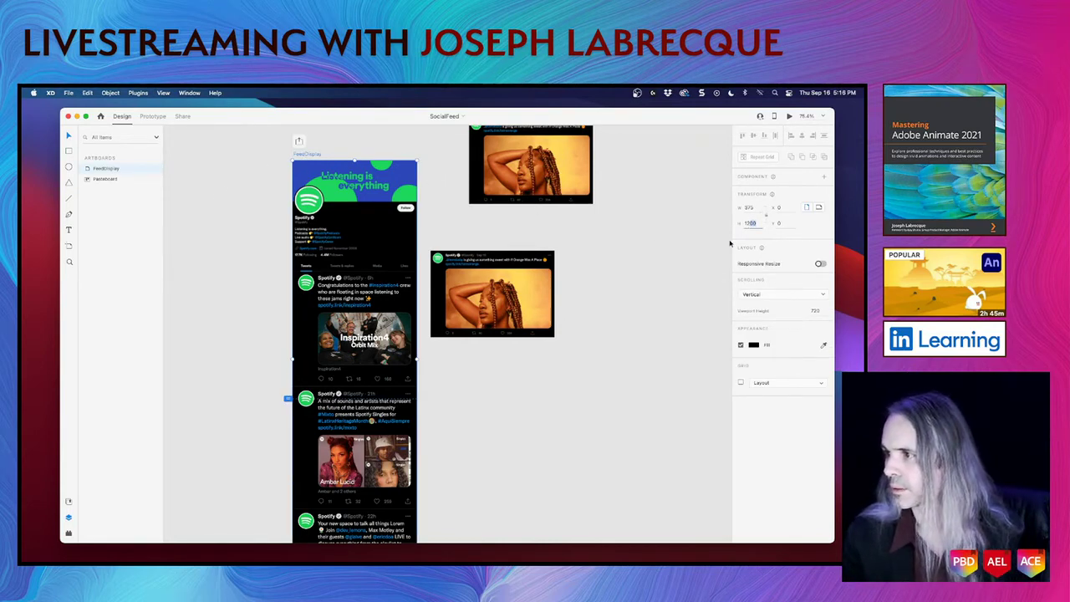
pyautogui.click(750, 224)
pyautogui.press('BackSpace')
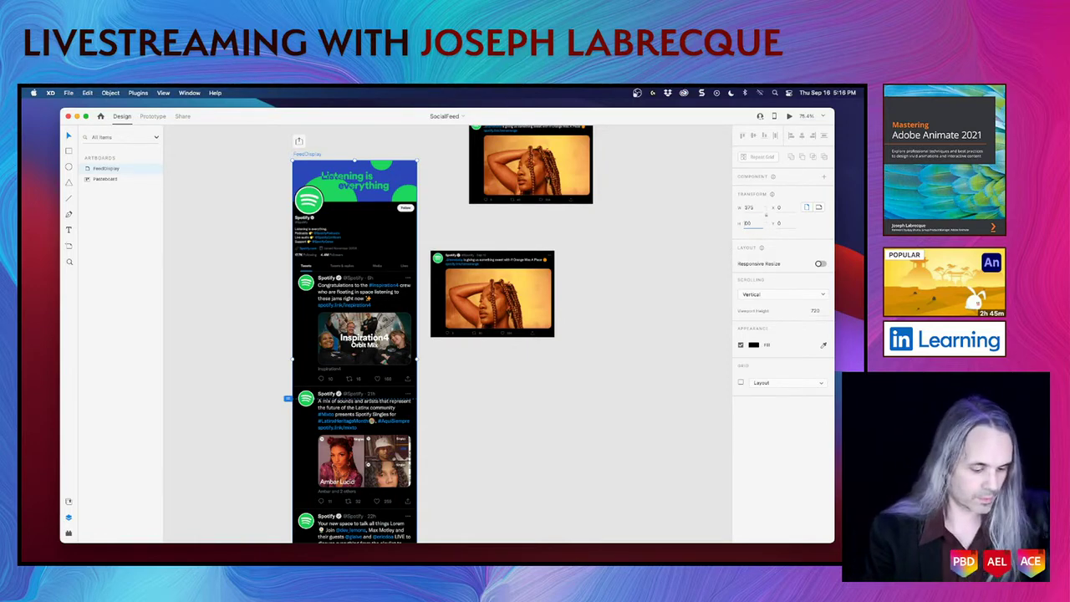
pyautogui.write('6000')
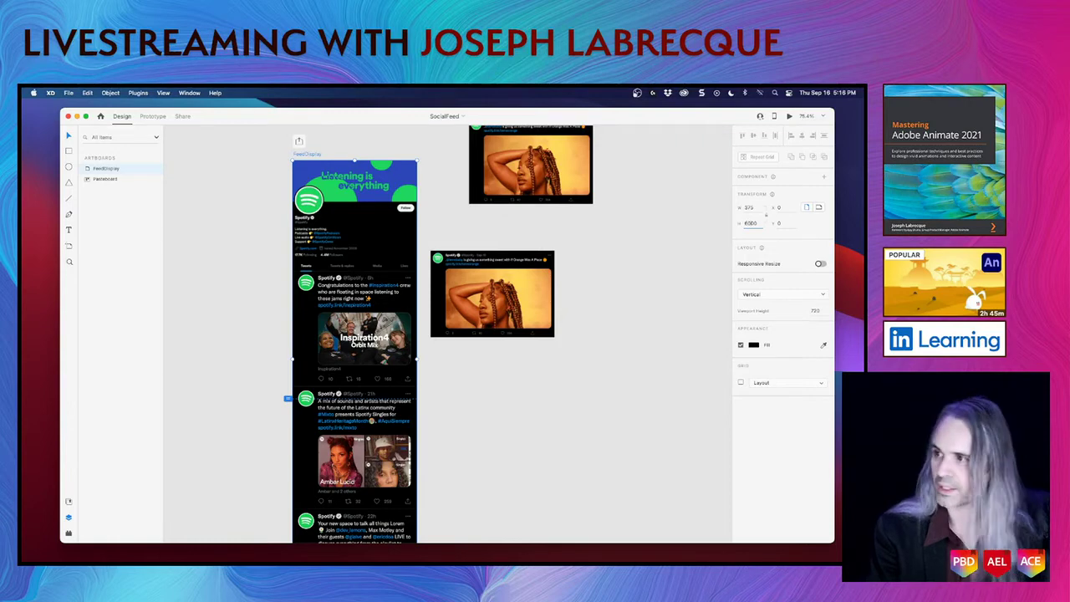
pyautogui.click(621, 336)
# Examine the extended FeedDisplay artboard from the profile header through the tweets to its lower end
pyautogui.scroll(-10, 549, 365)
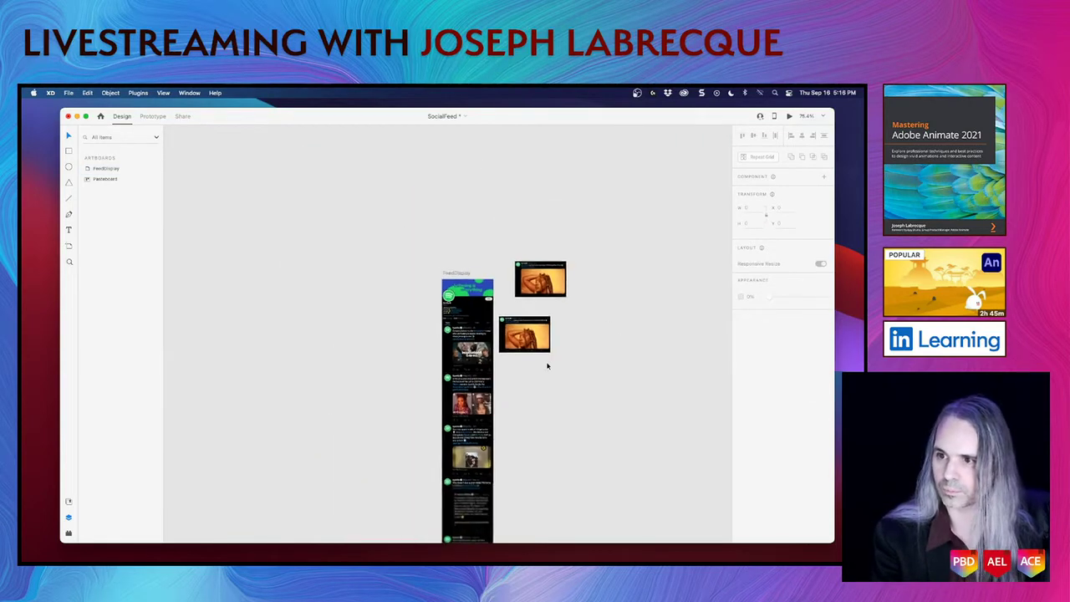
pyautogui.scroll(10, 548, 365)
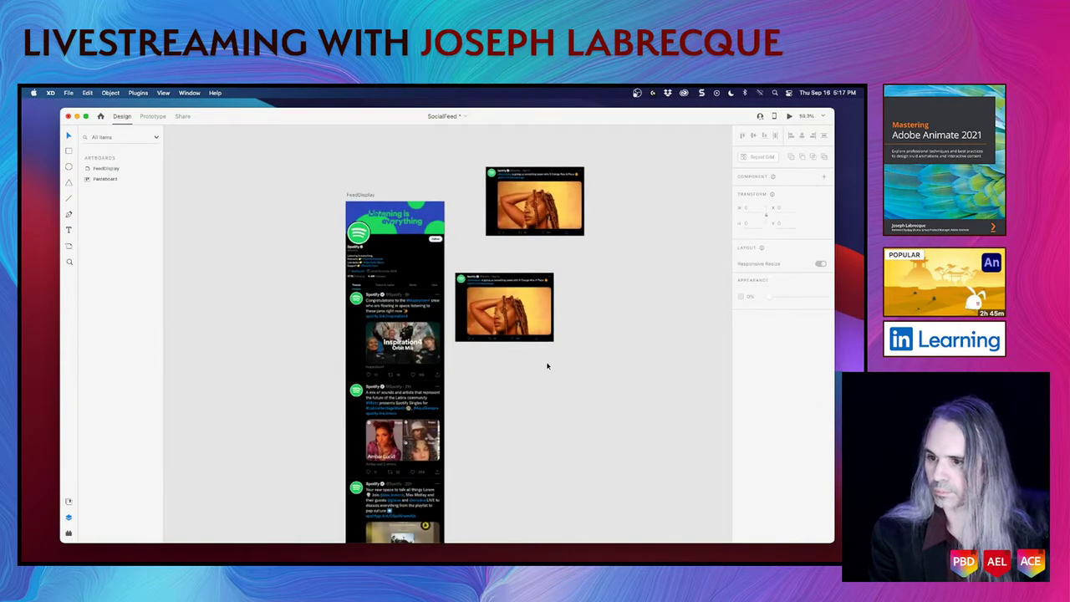
pyautogui.scroll(-8, 548, 365)
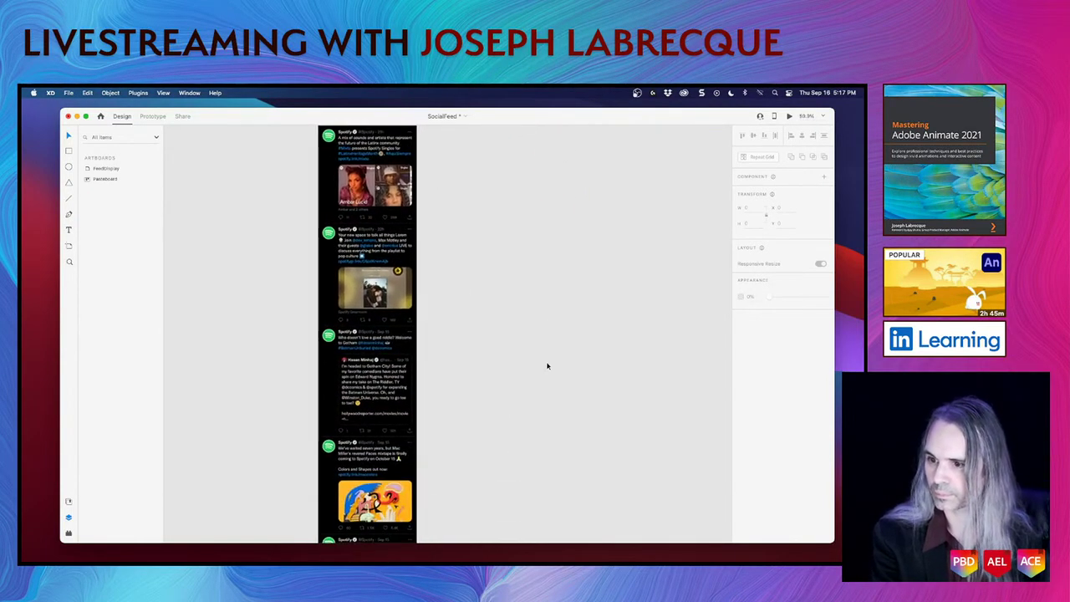
pyautogui.scroll(-8, 548, 365)
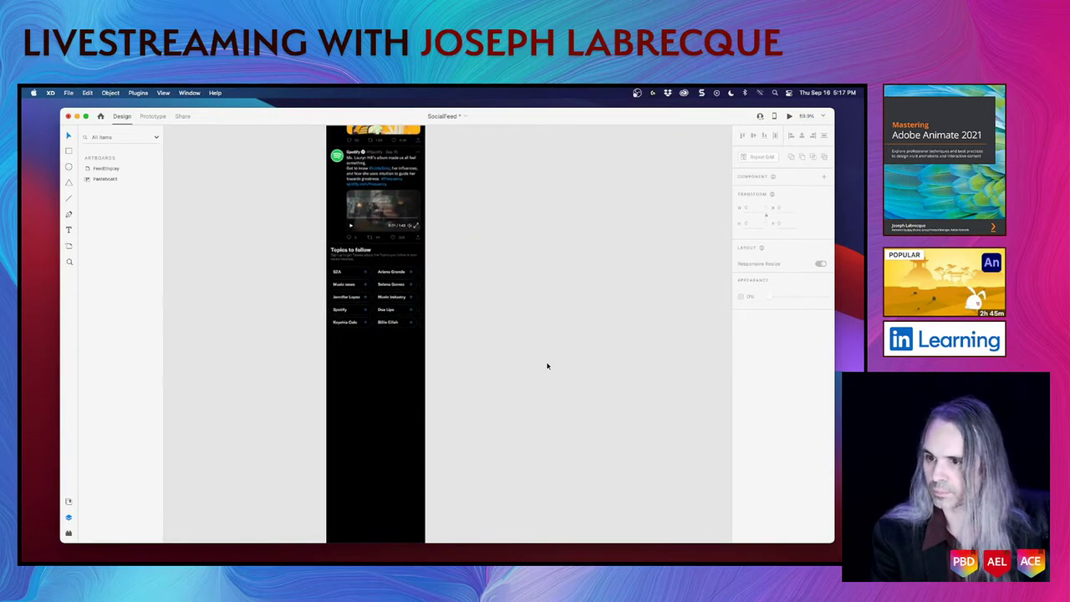
pyautogui.scroll(15, 547, 366)
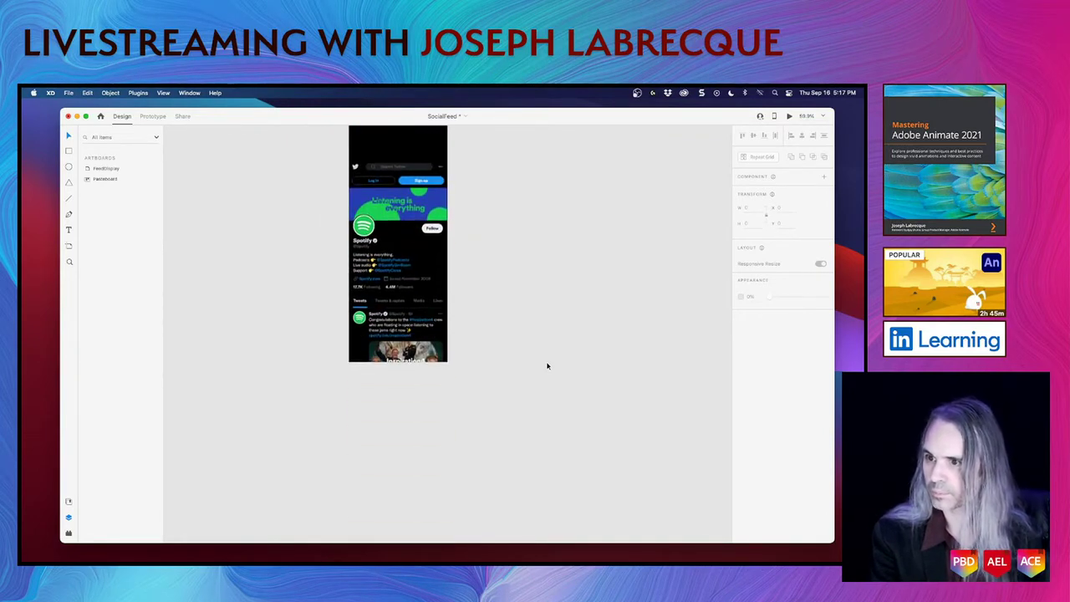
# Delete both copies of the single-tweet image from the pasteboard beside the FeedDisplay artboard
pyautogui.scroll(15, 548, 365)
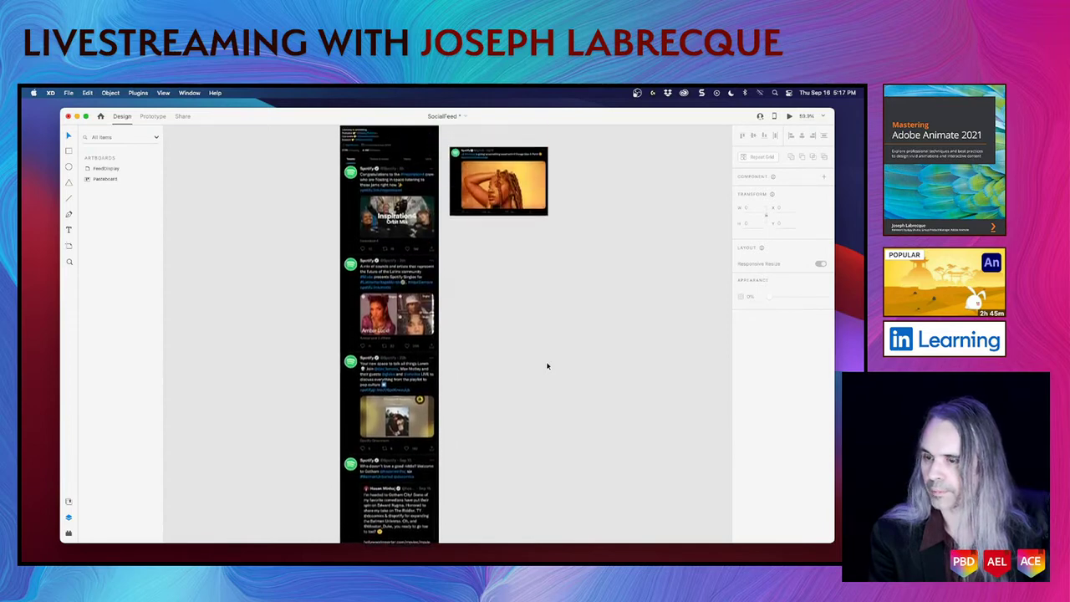
pyautogui.click(544, 159)
pyautogui.moveTo(543, 168); pyautogui.dragTo(575, 399)
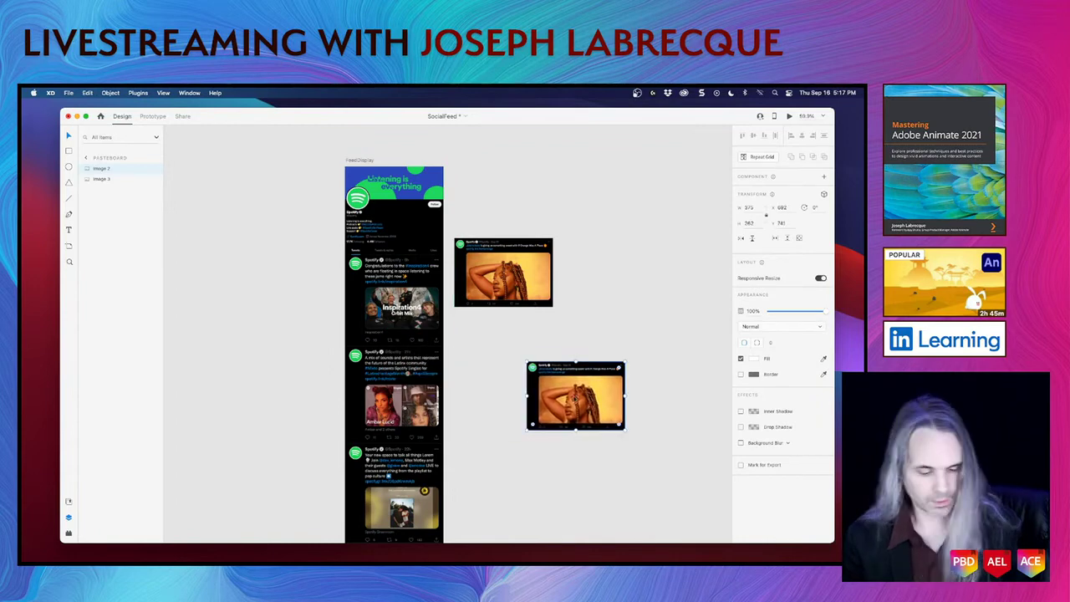
pyautogui.press('Delete')
pyautogui.click(507, 276)
pyautogui.moveTo(507, 276); pyautogui.dragTo(542, 360)
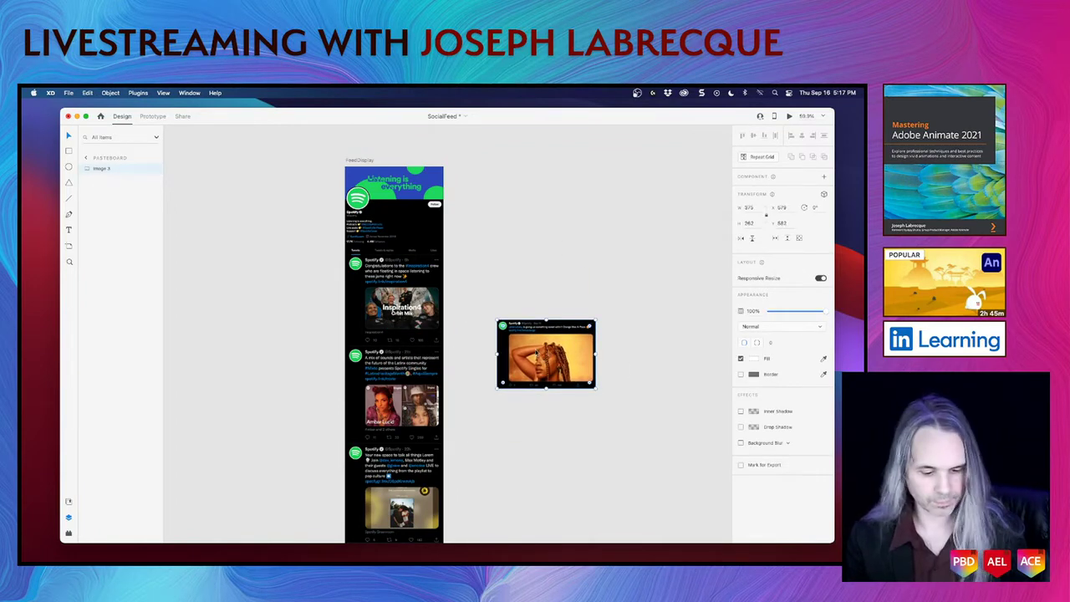
pyautogui.press('Delete')
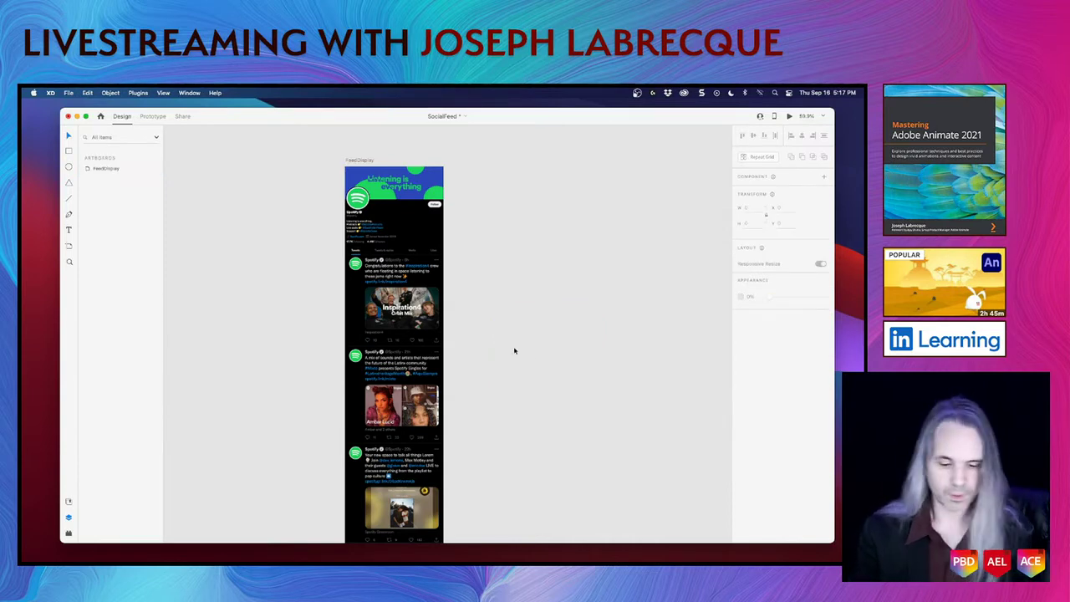
# Draw a rectangle about 296 by 128 at X 70, Y 1084 over the text of the tweet about the Lorem space
pyautogui.scroll(3, 514, 350)
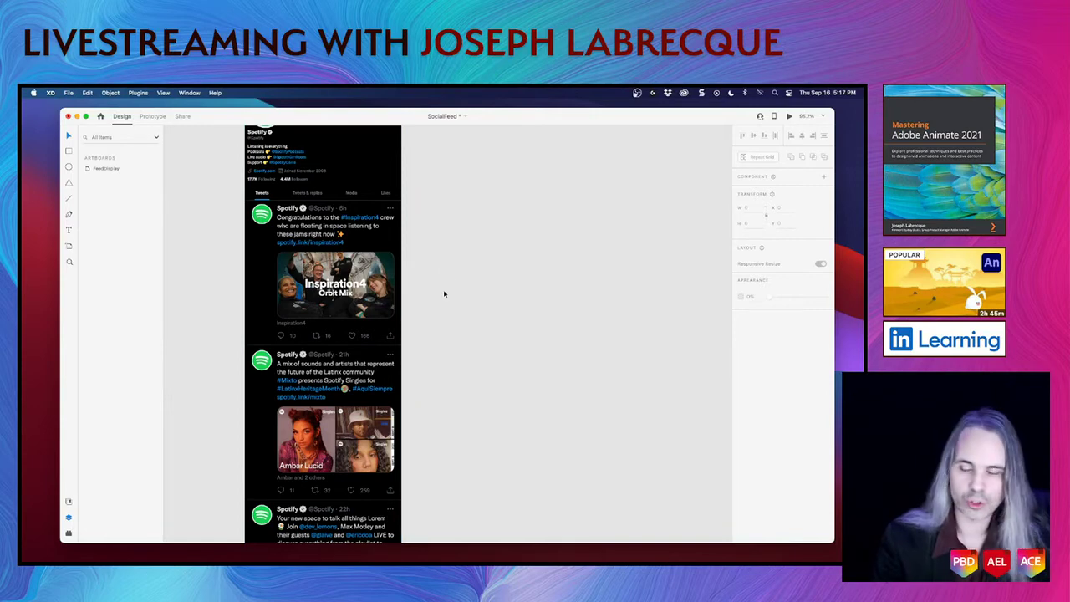
pyautogui.scroll(-5, 444, 294)
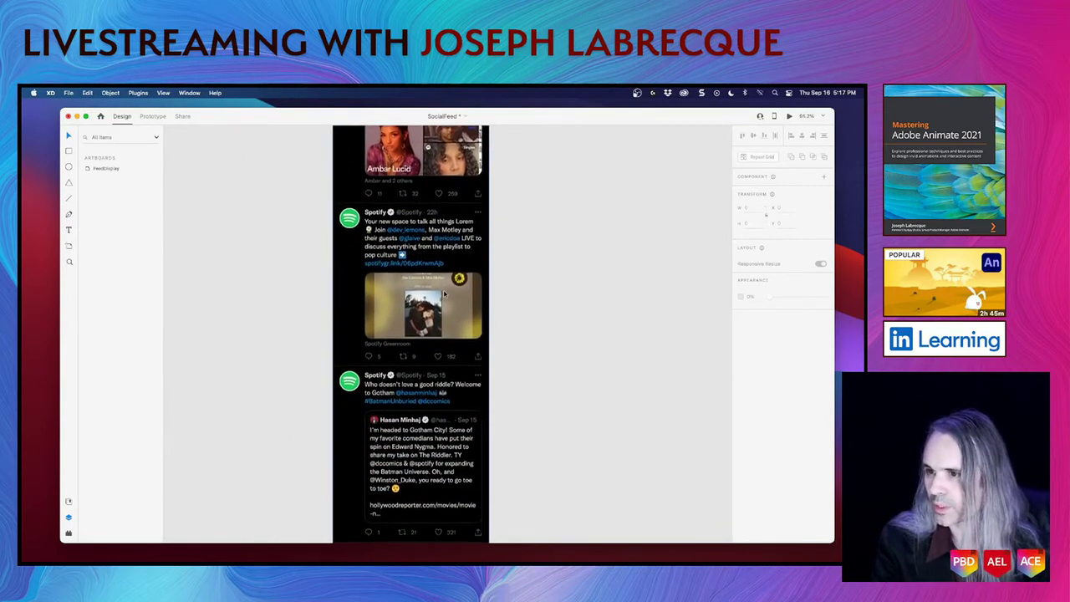
pyautogui.hscroll(2, 444, 293)
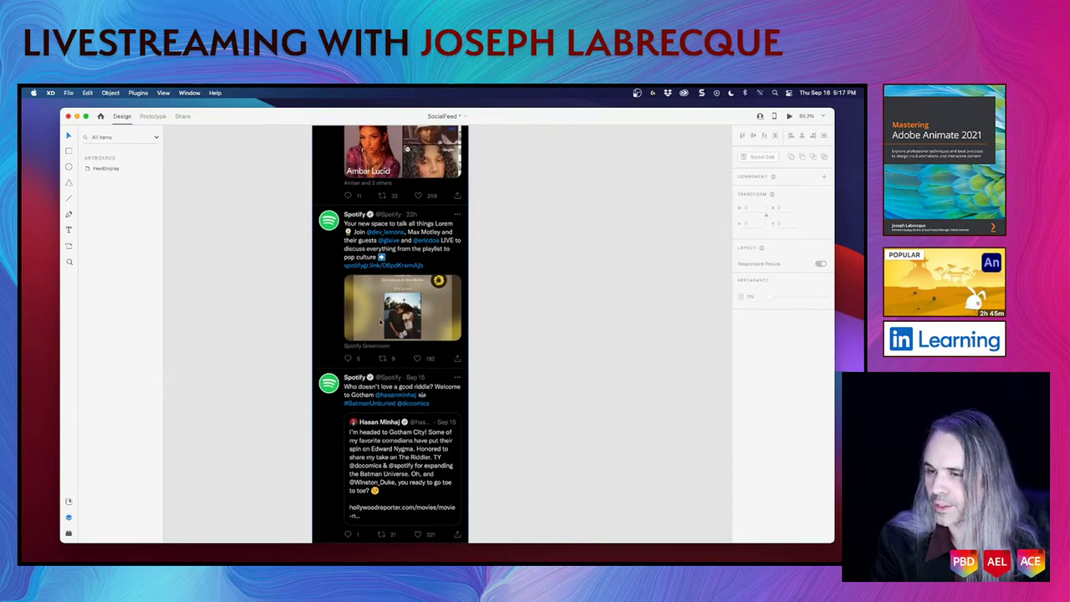
pyautogui.scroll(5, 379, 322)
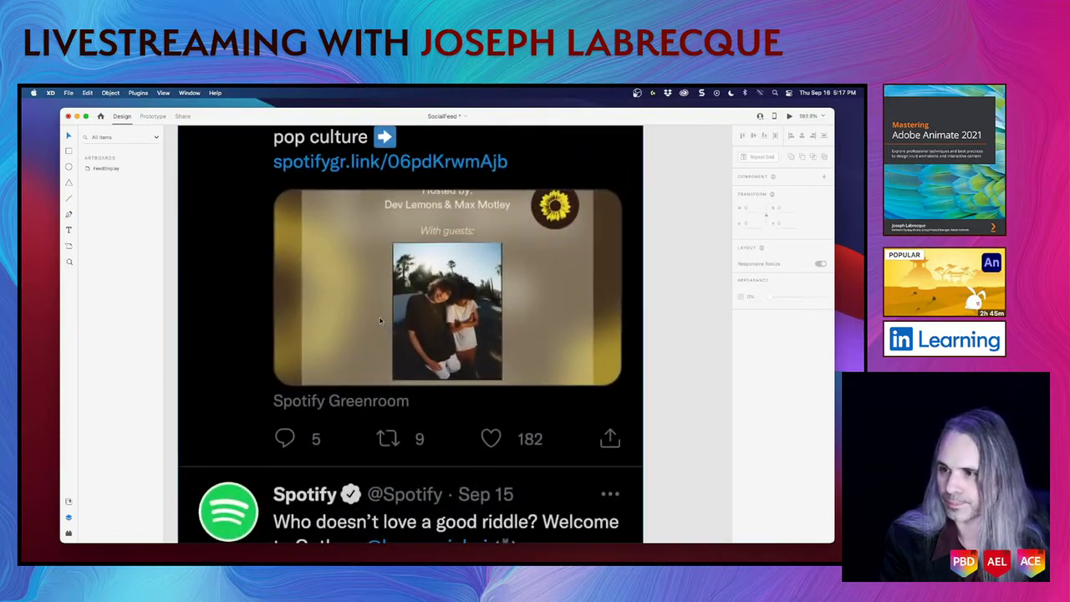
pyautogui.scroll(3, 379, 322)
pyautogui.scroll(-3, 379, 321)
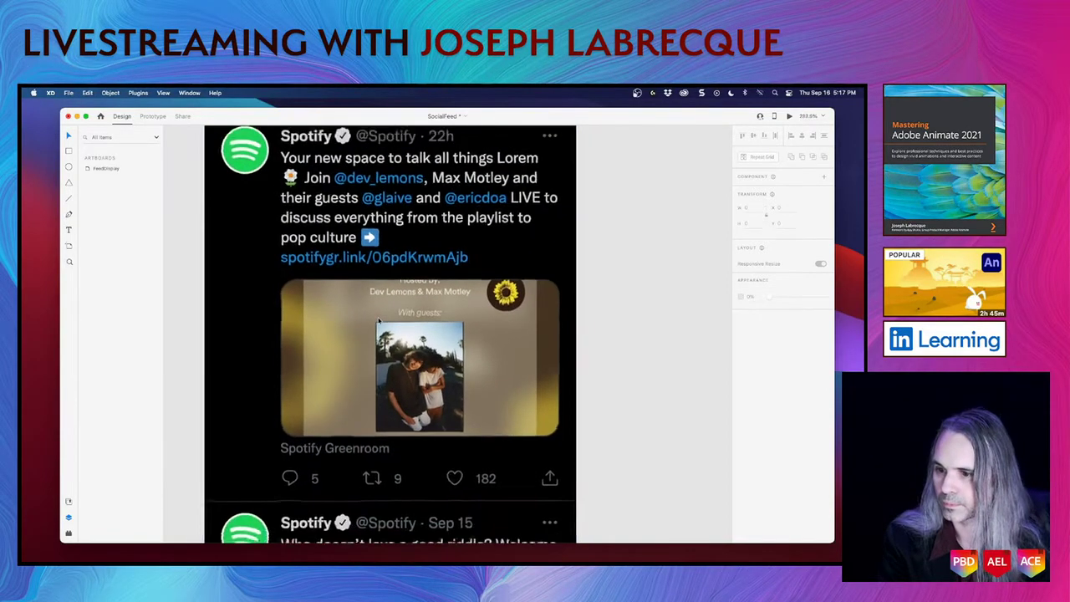
pyautogui.scroll(1, 379, 320)
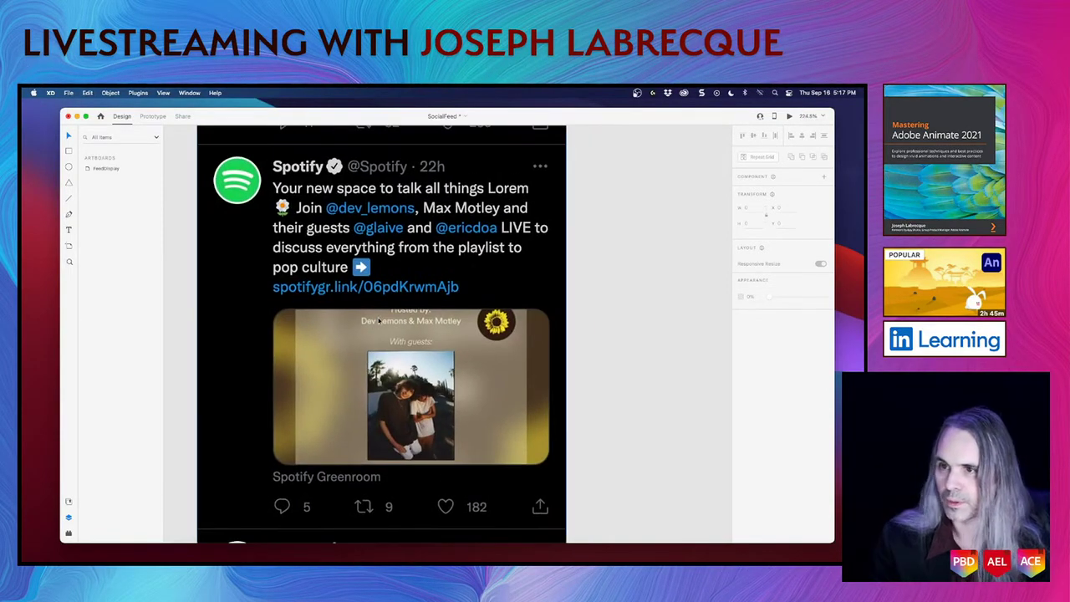
pyautogui.rightClick(230, 134)
pyautogui.click(363, 157)
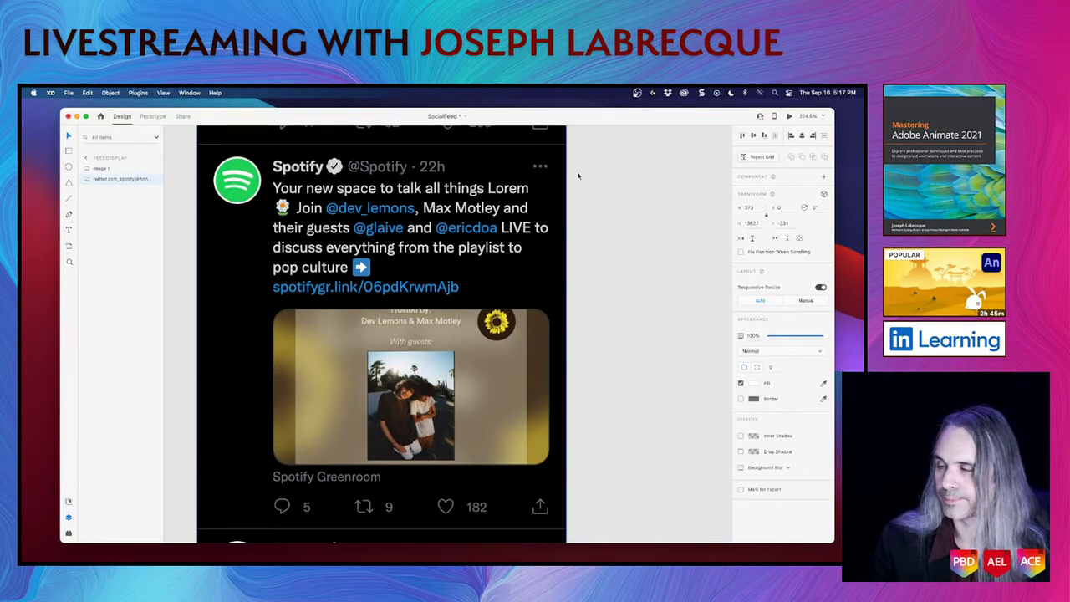
pyautogui.click(629, 206)
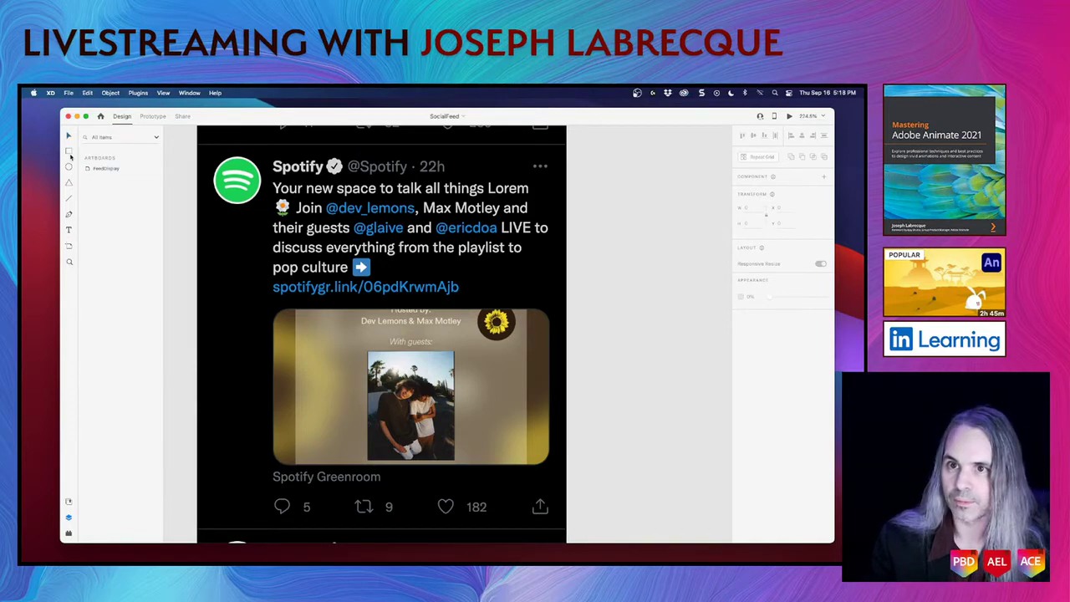
pyautogui.click(69, 152)
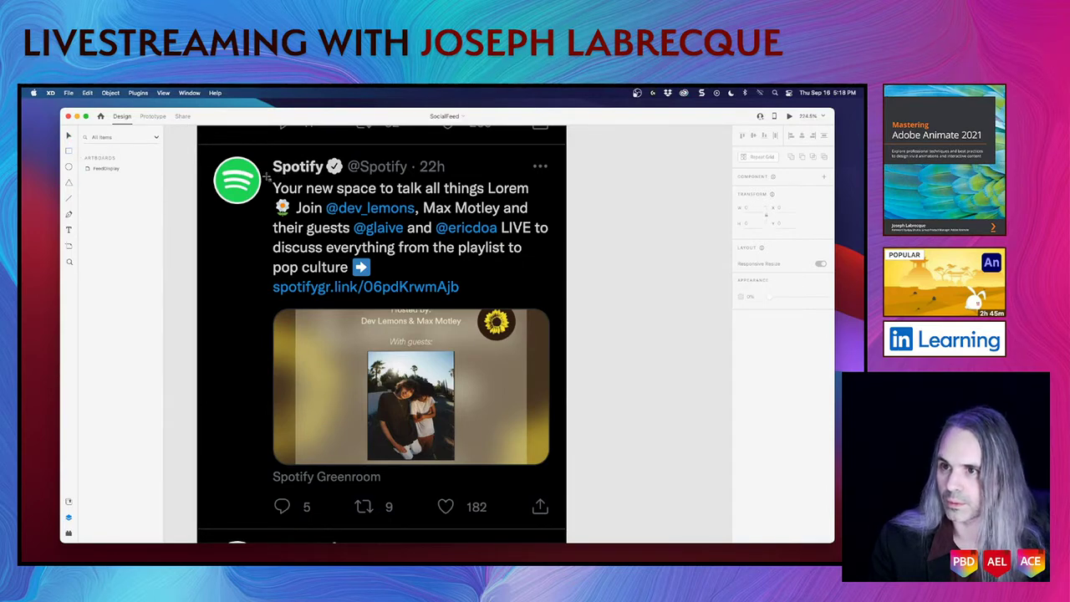
pyautogui.moveTo(266, 175); pyautogui.dragTo(556, 301)
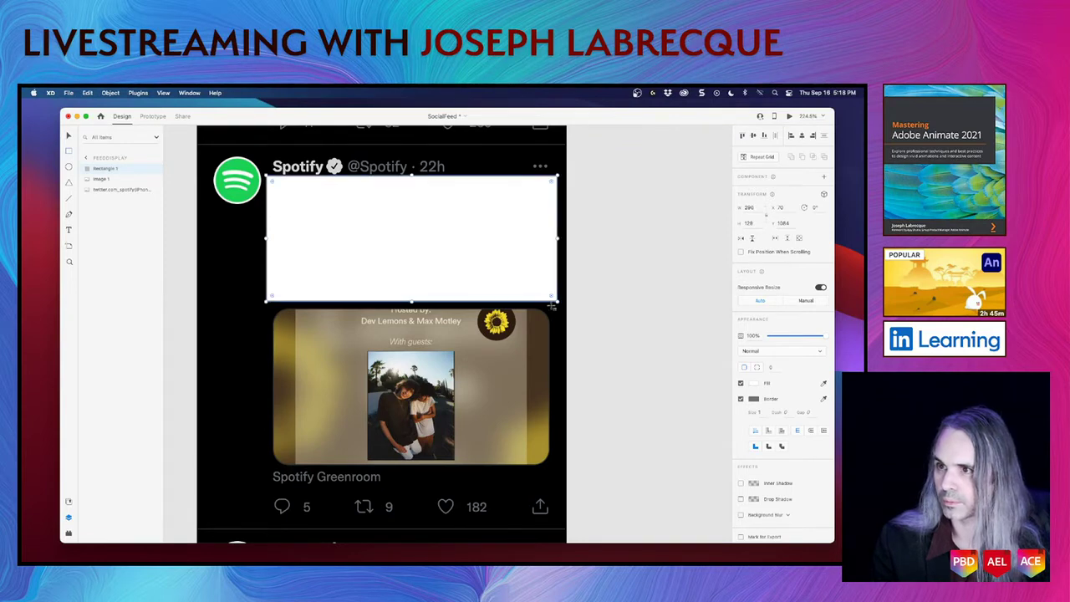
# Remove the rectangle's border and fill it with black sampled from the tweet's background
pyautogui.click(740, 399)
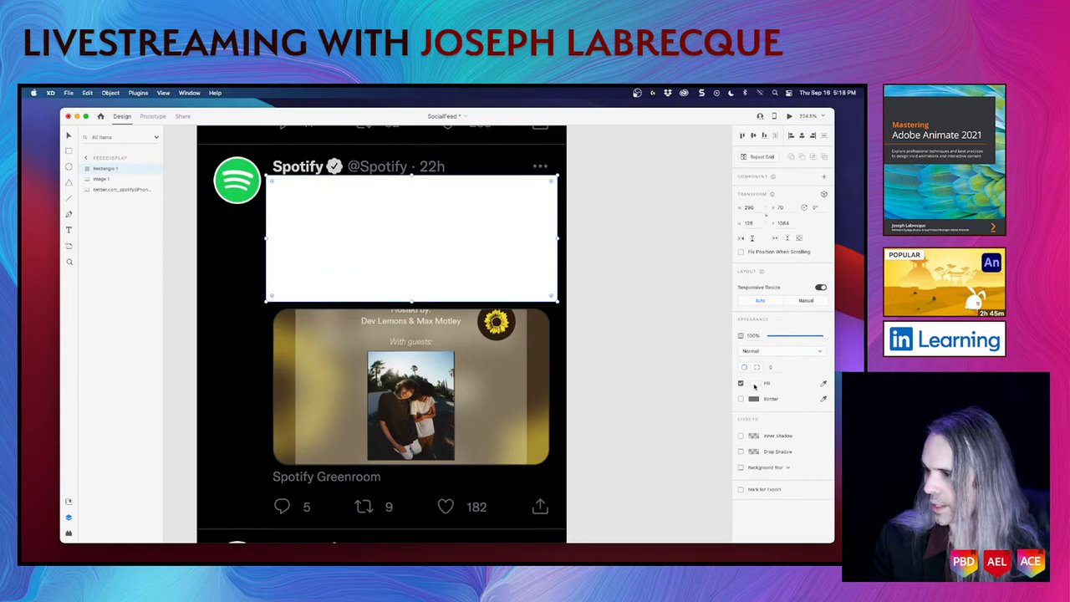
pyautogui.click(754, 385)
pyautogui.click(824, 383)
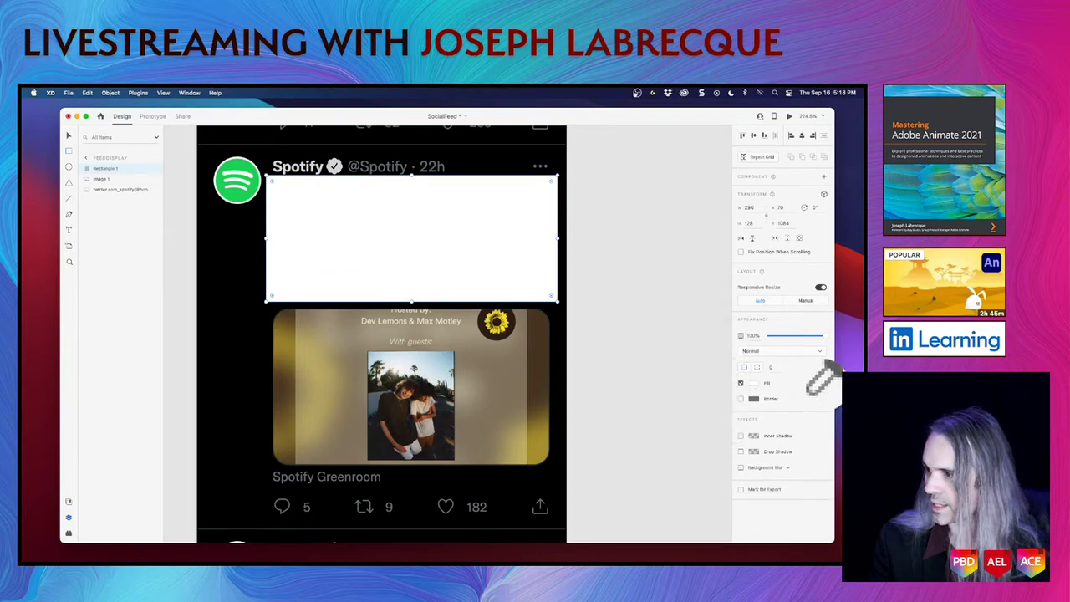
pyautogui.click(562, 321)
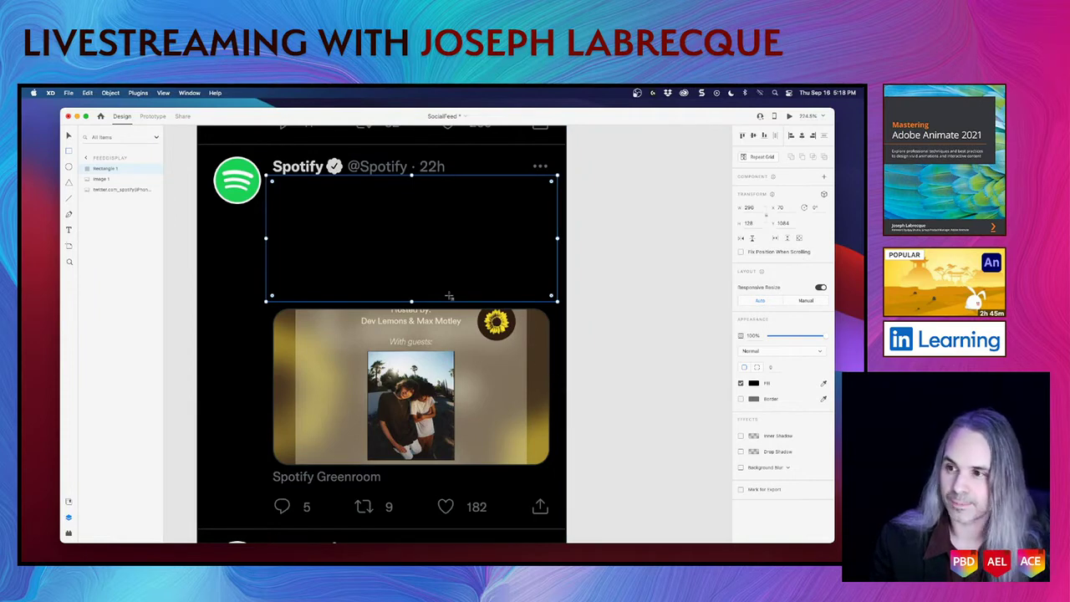
# Extend the black rectangle down over the tweet's picture to a height of about 297, and hide it
pyautogui.moveTo(411, 300); pyautogui.dragTo(403, 465)
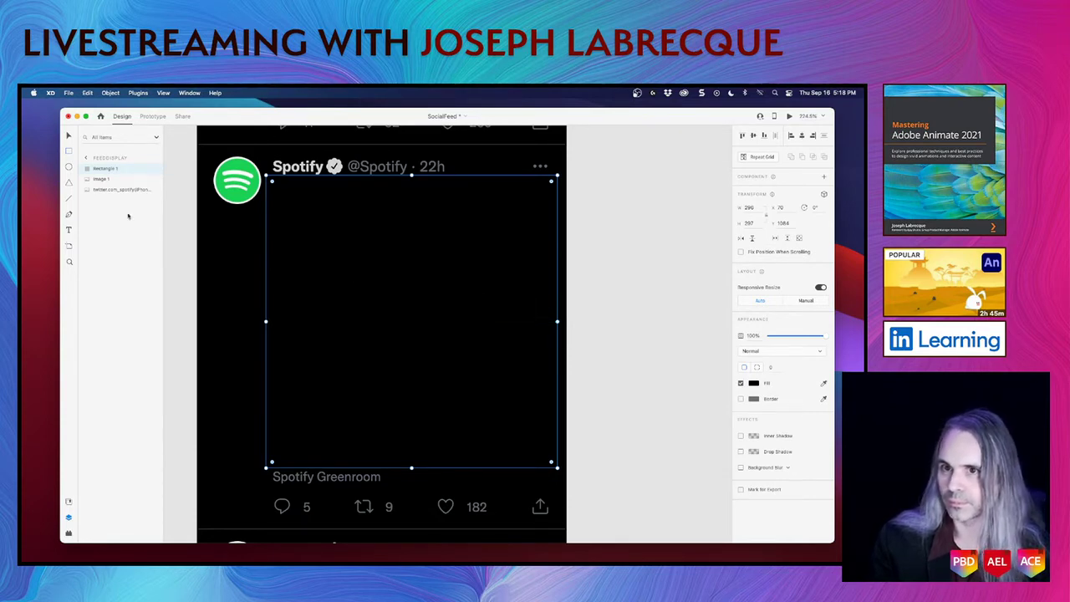
pyautogui.click(153, 169)
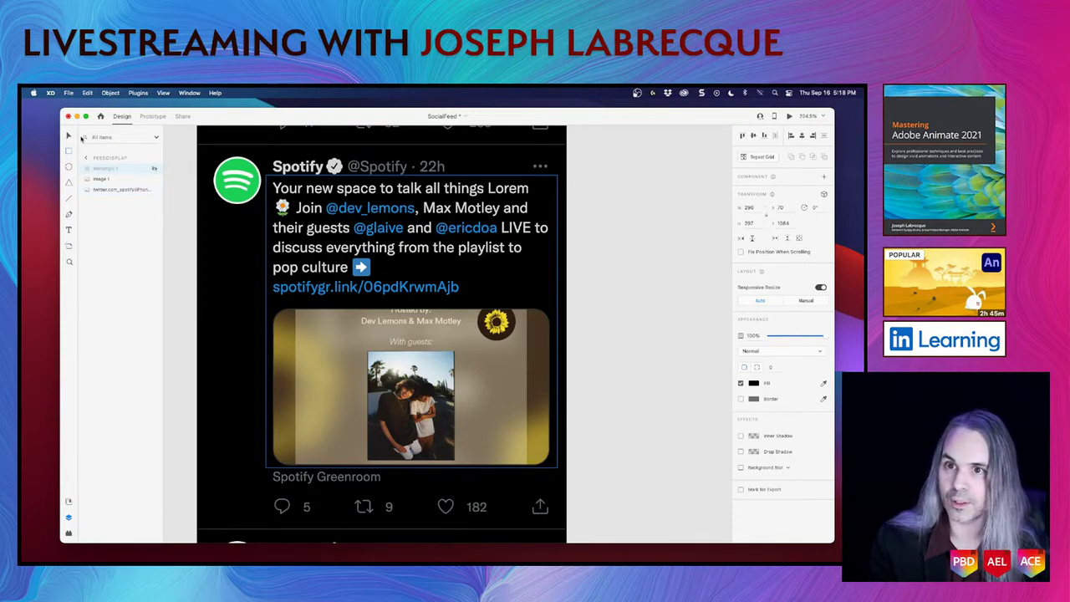
pyautogui.click(589, 259)
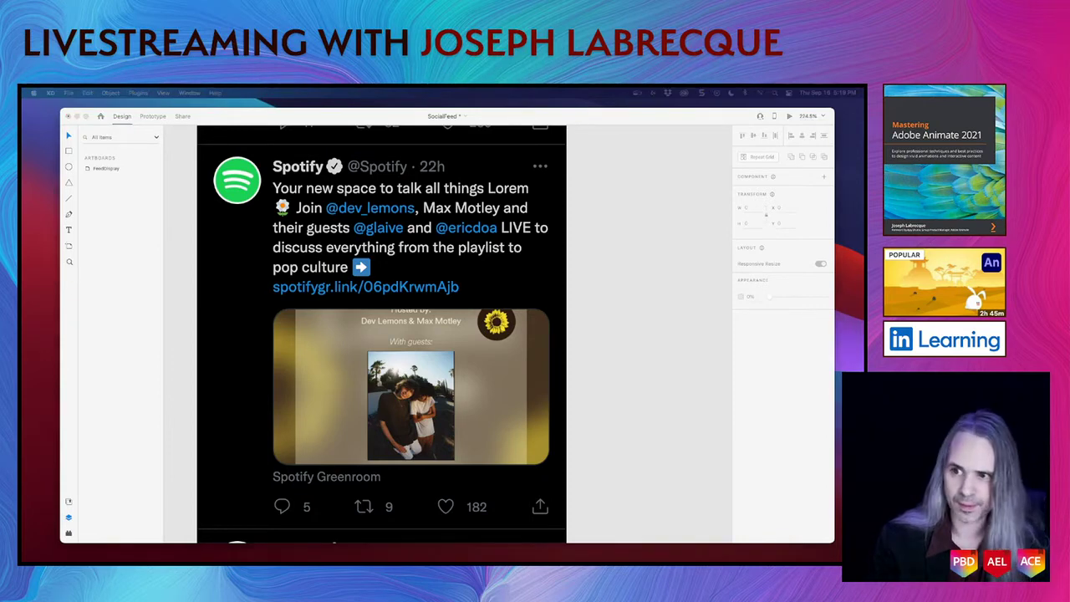
# Switch to Finder and locate the chirp-regular-web WOFF and TTF font files in the Social Interface folder
pyautogui.moveTo(21, 251); pyautogui.dragTo(398, 184)
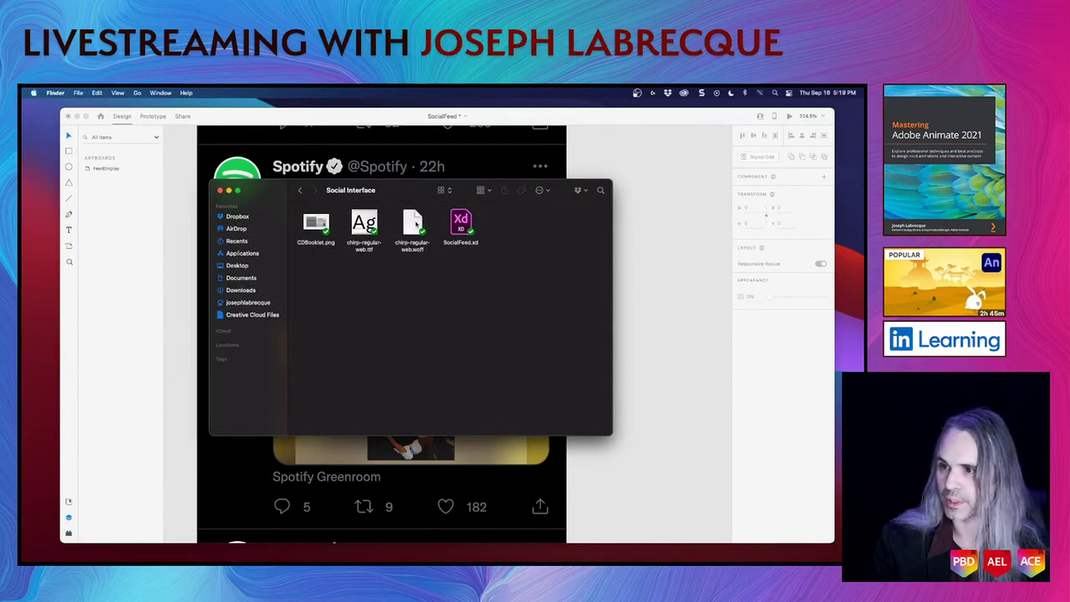
pyautogui.click(416, 252)
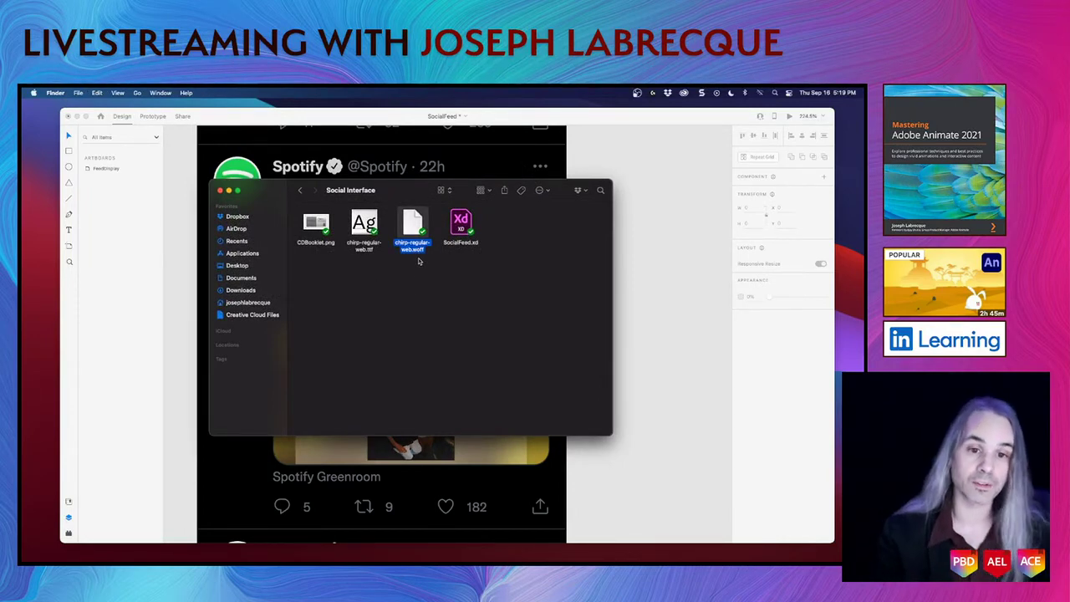
pyautogui.click(369, 253)
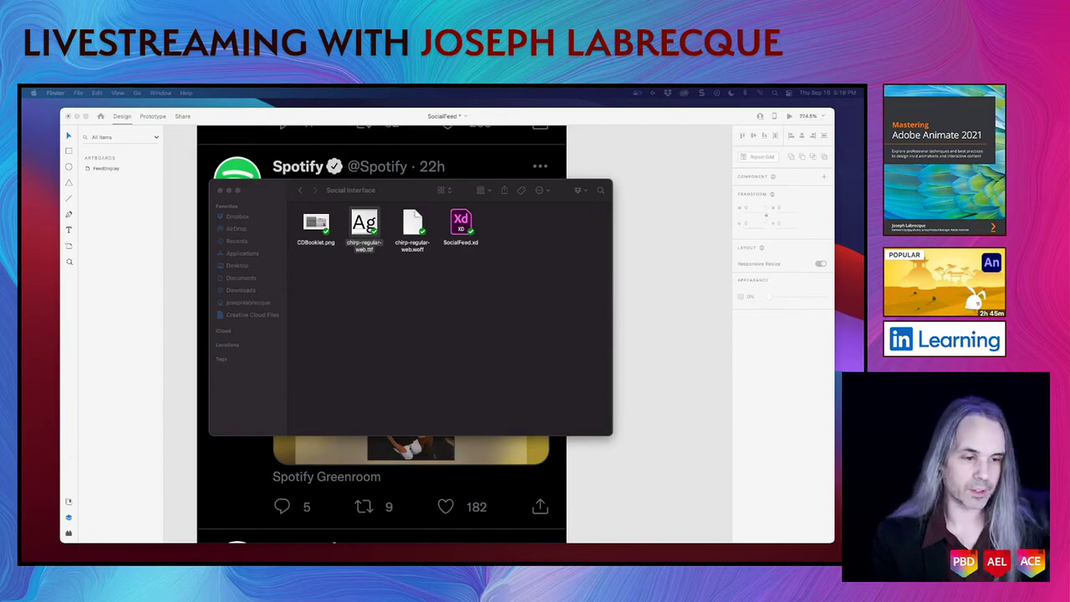
# Switch to Chrome and open the WOFF to TTF converter at cloudconvert.com/woff-to-ttf
pyautogui.press('super+Tab')
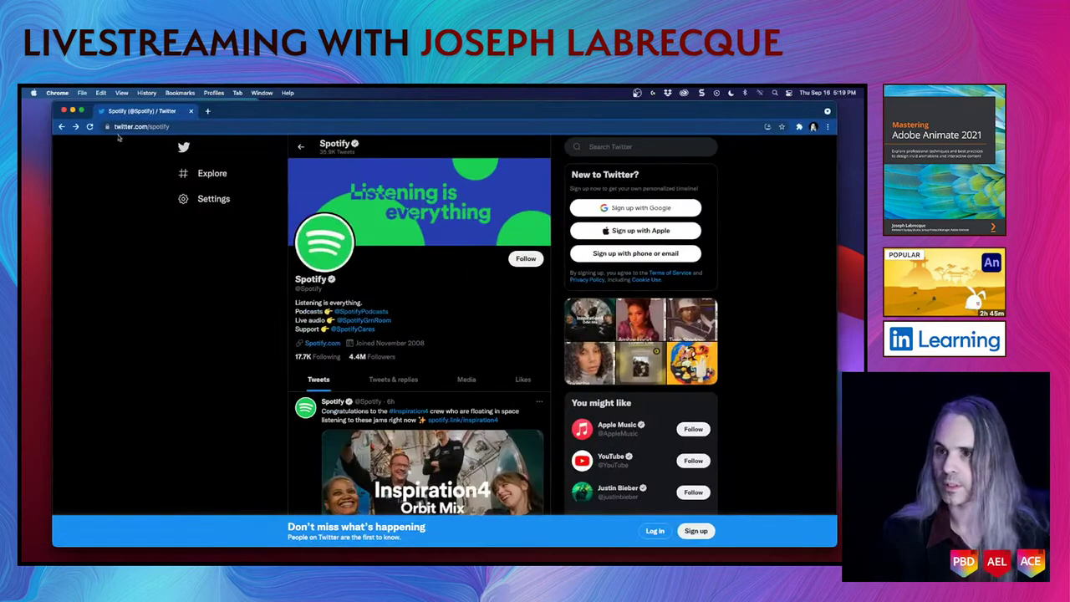
pyautogui.click(216, 127)
pyautogui.write('cloudconvert.com/woff-to-ttf')
pyautogui.press('Return')
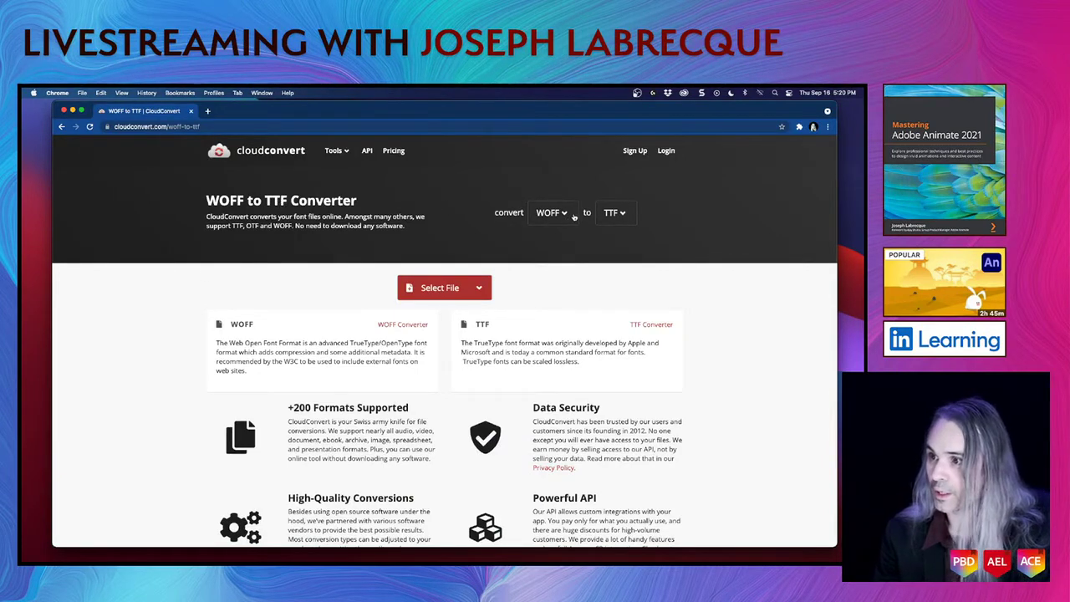
# Look through the converter's source format categories without choosing one, and minimize the browser window
pyautogui.click(568, 216)
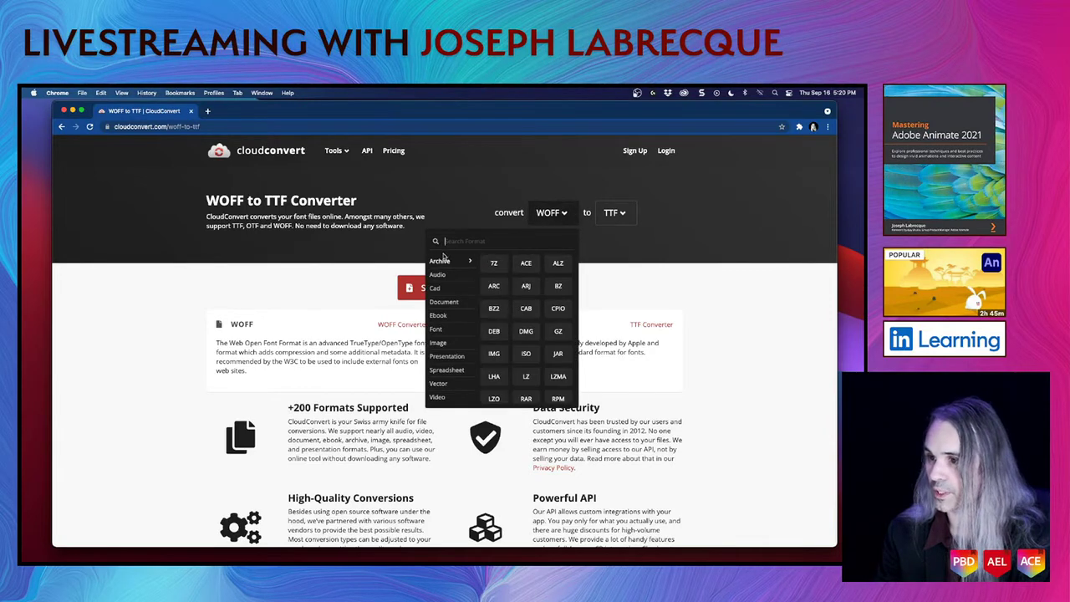
pyautogui.moveTo(444, 329)
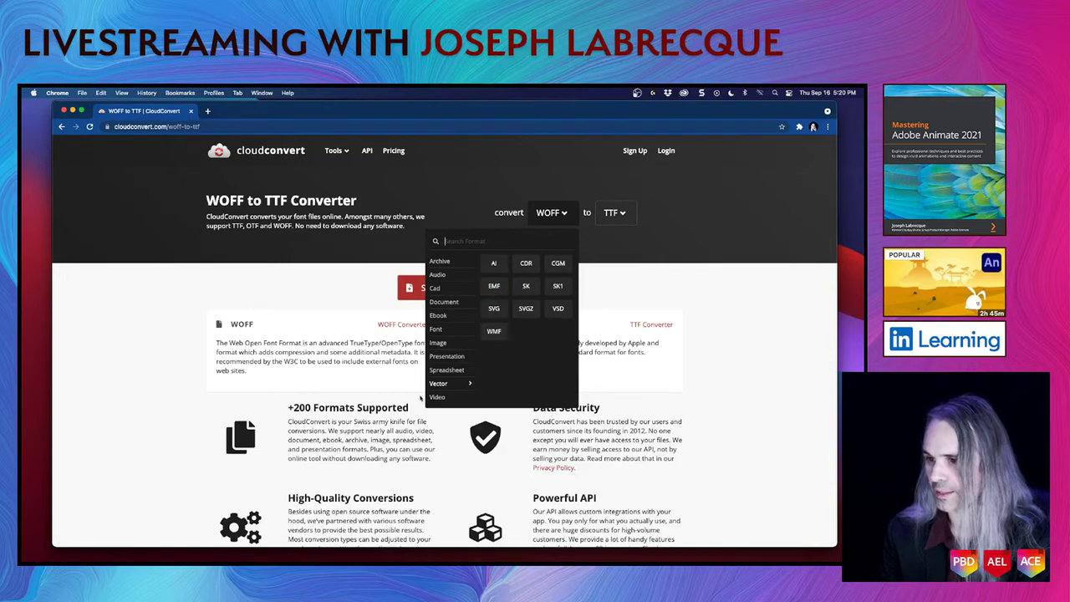
pyautogui.moveTo(438, 402)
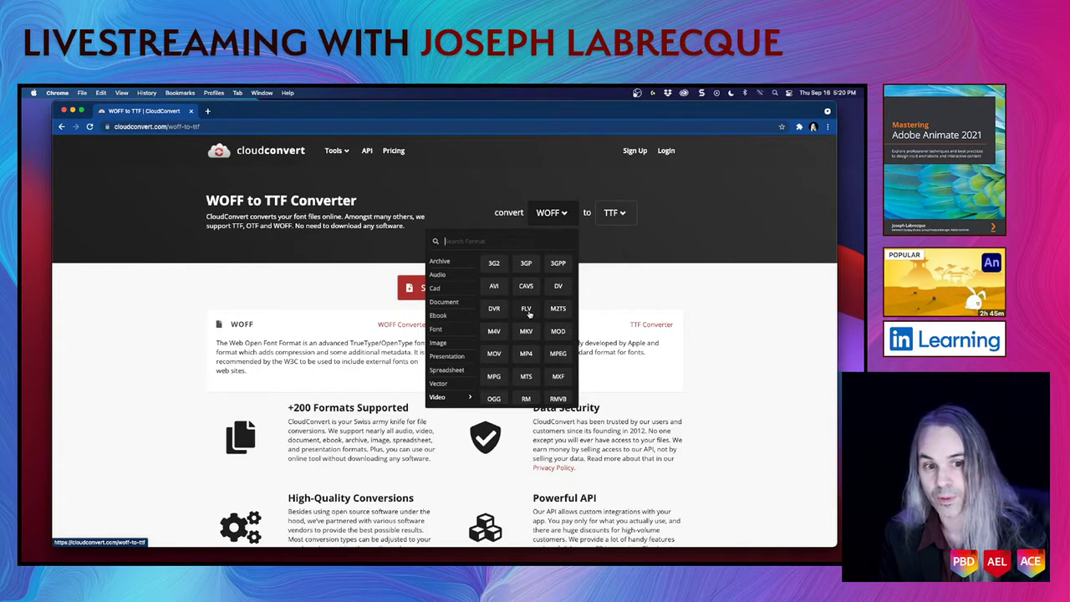
pyautogui.click(313, 277)
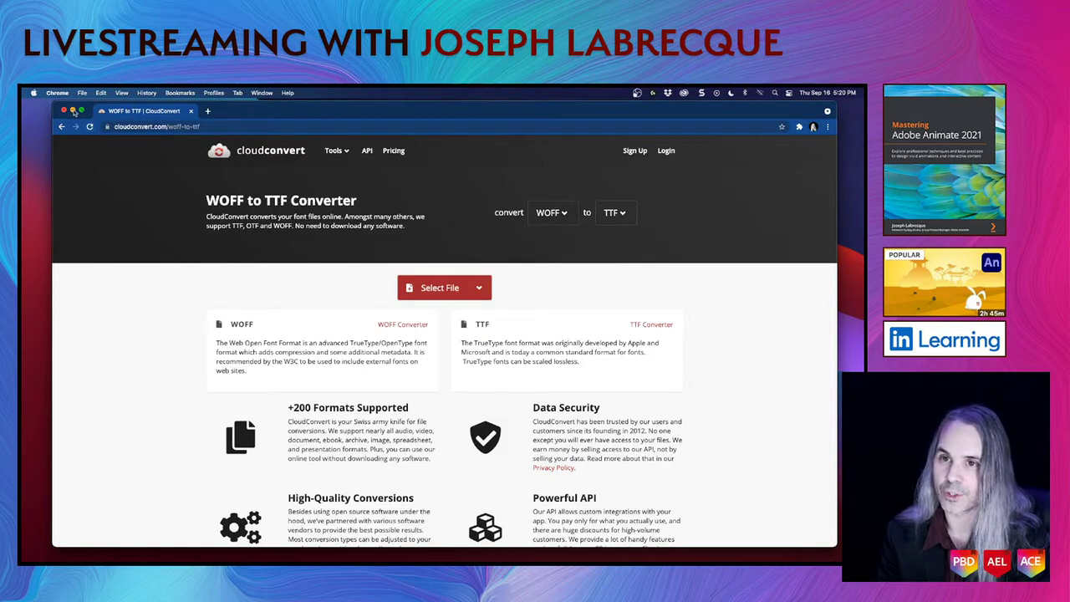
pyautogui.click(73, 110)
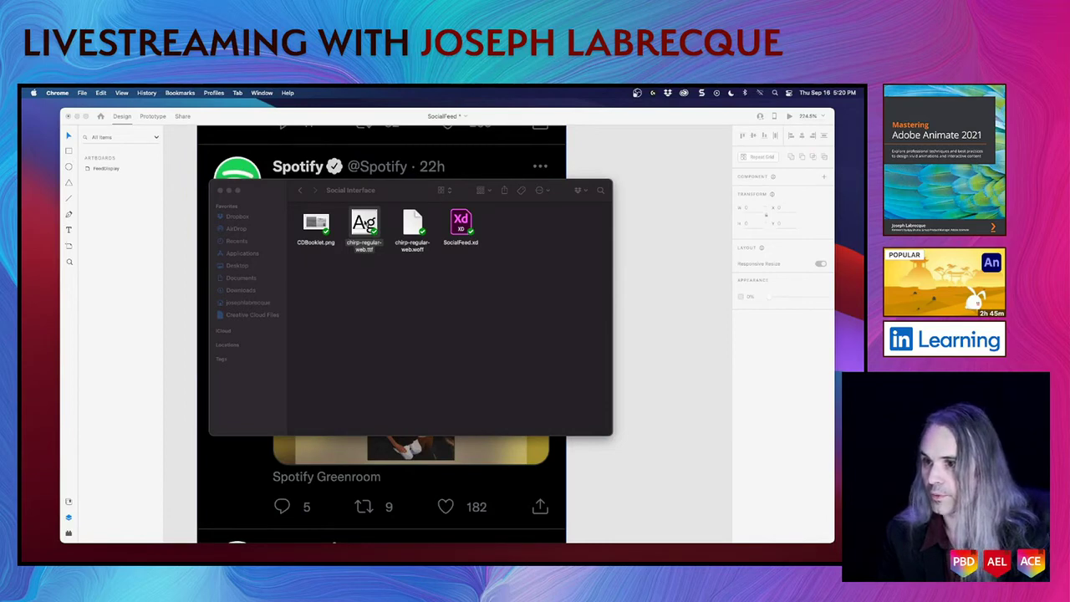
# Open chirp-regular-web.ttf in Font Book, install the font, and enlarge its sample text to size 25
pyautogui.rightClick(361, 224)
pyautogui.moveTo(398, 238)
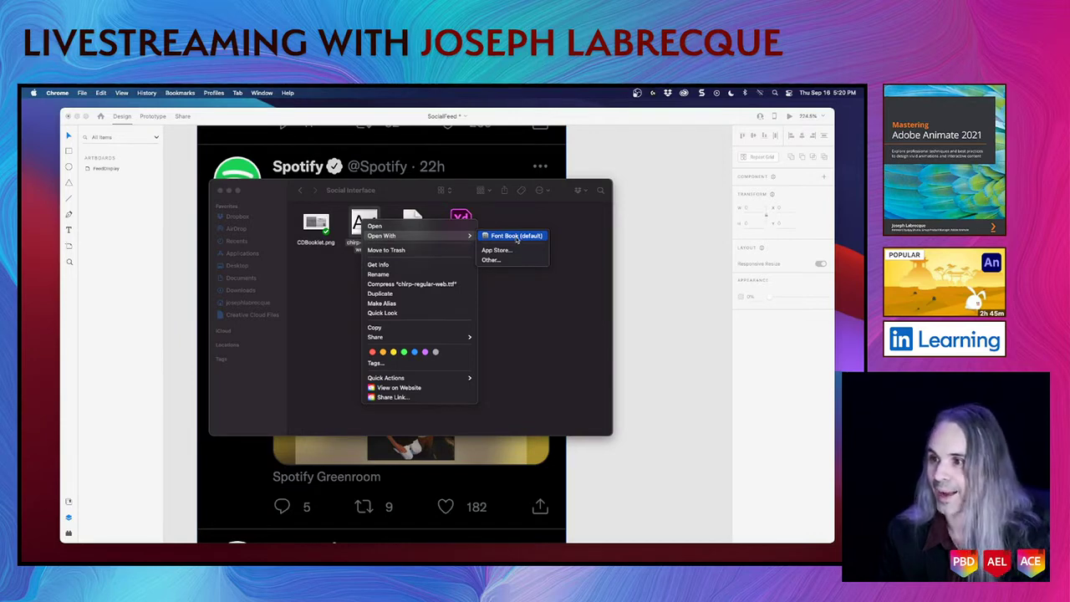
pyautogui.click(520, 237)
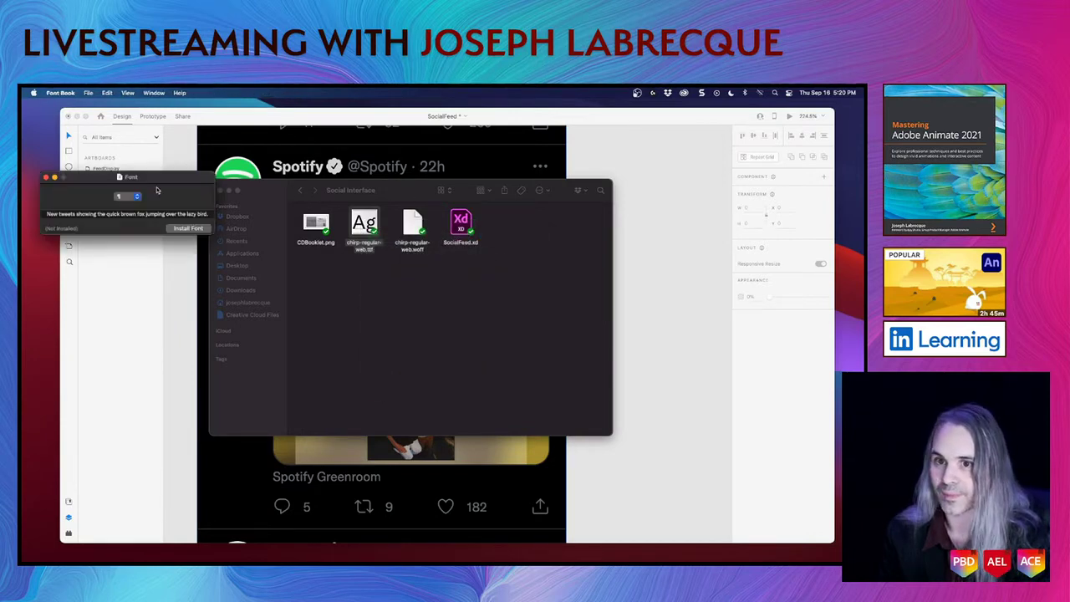
pyautogui.moveTo(162, 180); pyautogui.dragTo(472, 300)
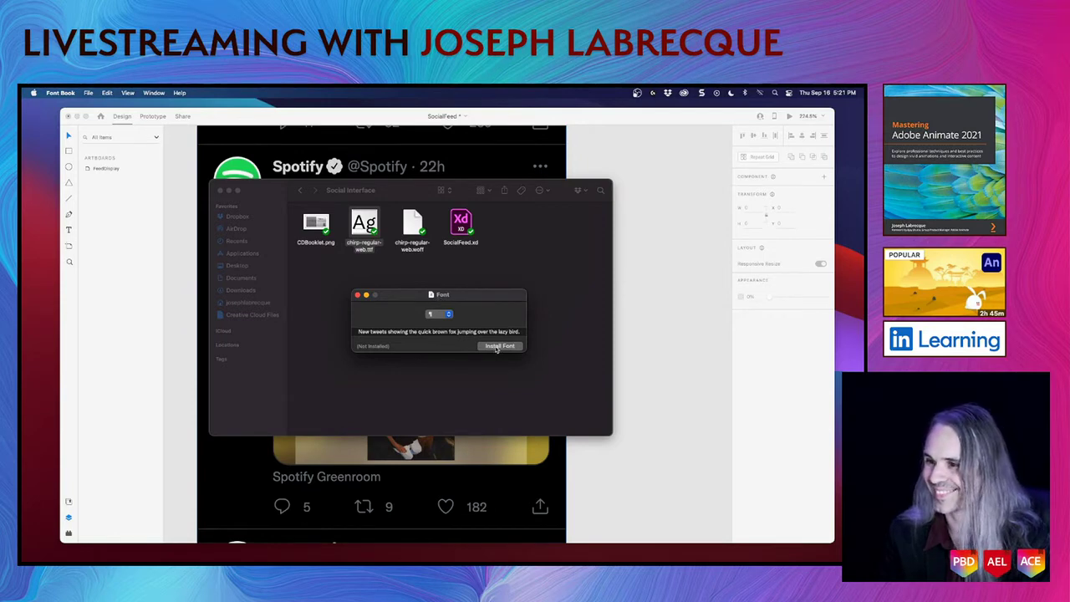
pyautogui.click(499, 346)
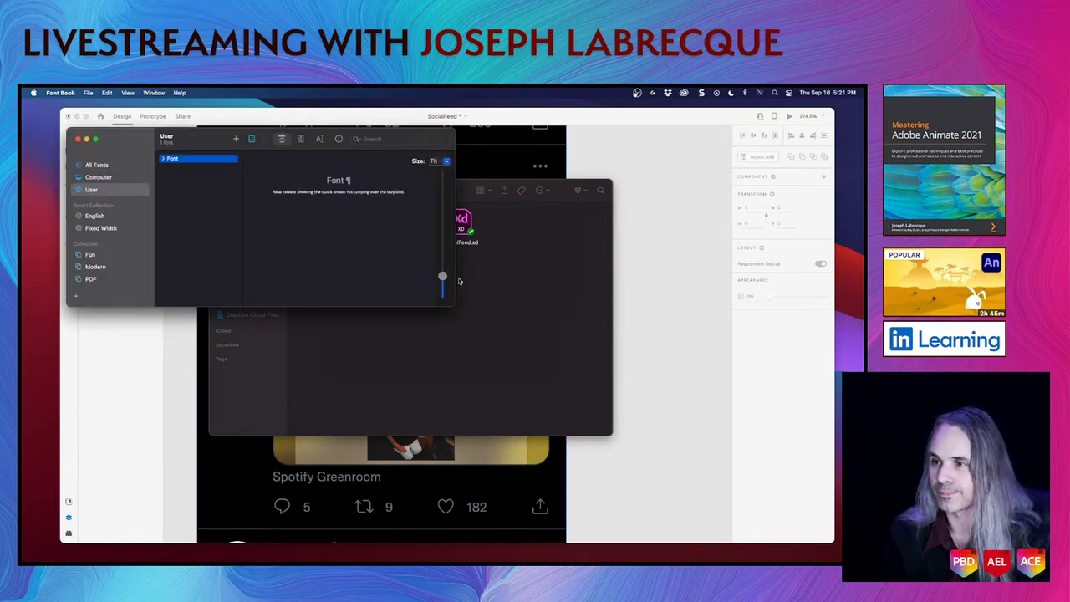
pyautogui.moveTo(442, 277)
pyautogui.mouseDown()
pyautogui.moveTo(442, 256)
pyautogui.moveTo(443, 289)
pyautogui.mouseUp()
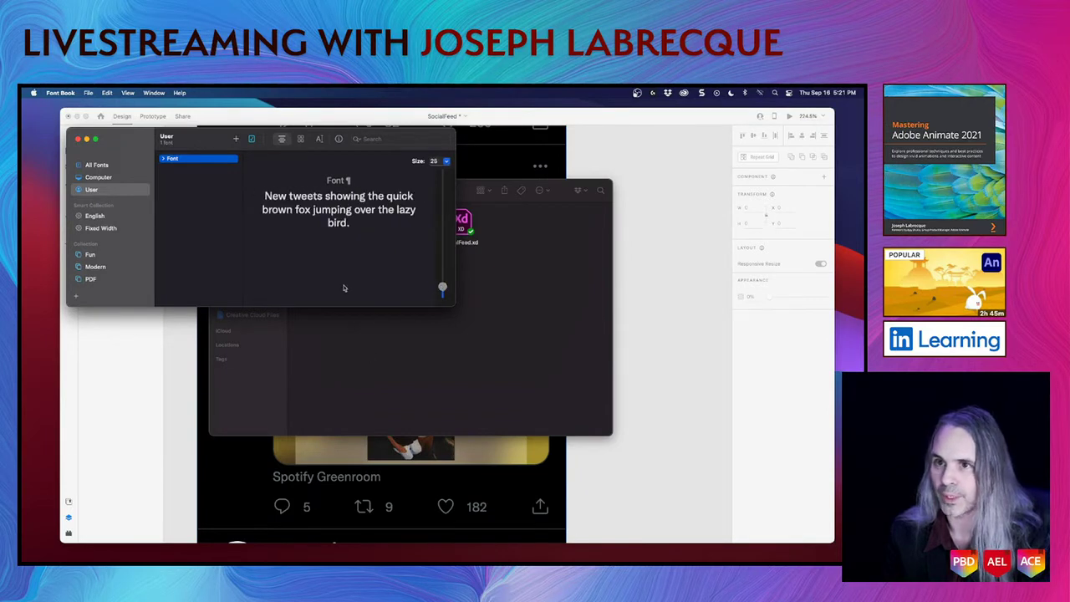
# Close Font Book, switch to Chrome and go back from the font converter to the twitter.com/spotify page
pyautogui.click(77, 140)
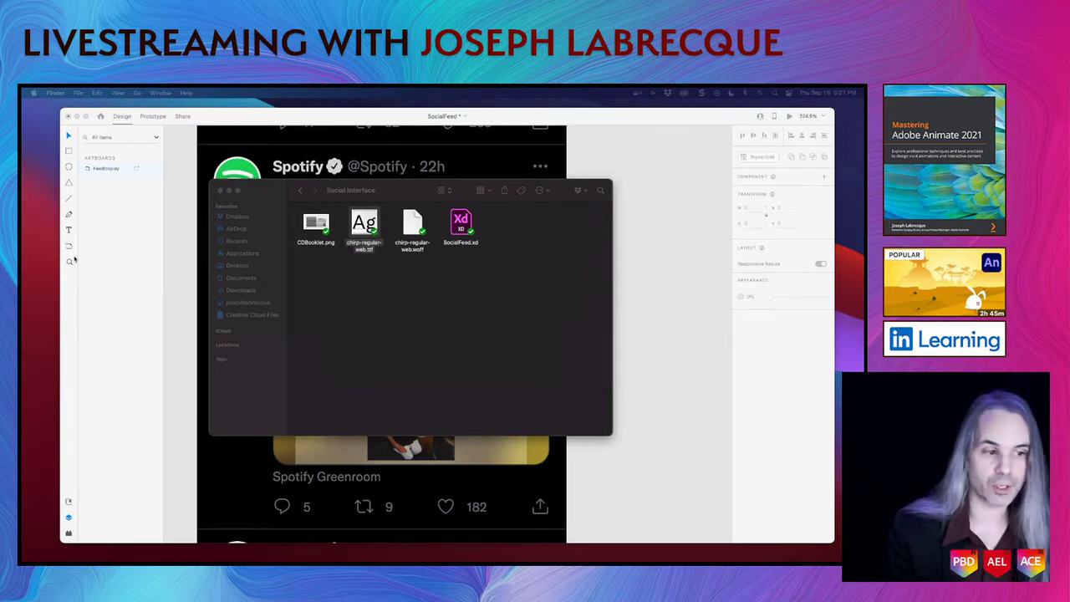
pyautogui.moveTo(406, 190); pyautogui.dragTo(270, 238)
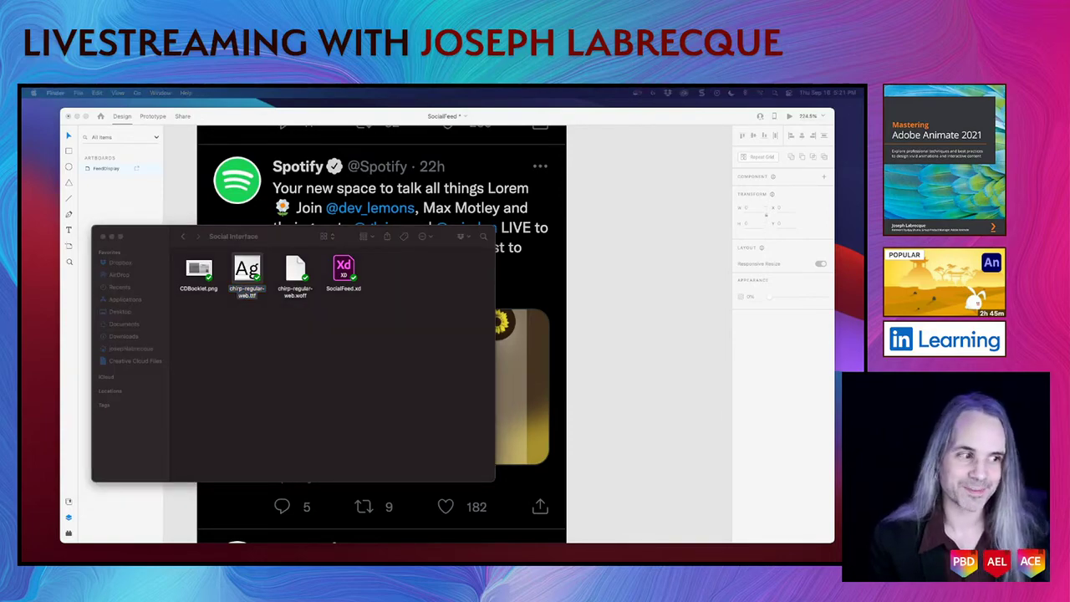
pyautogui.press('super+Tab')
pyautogui.click(62, 127)
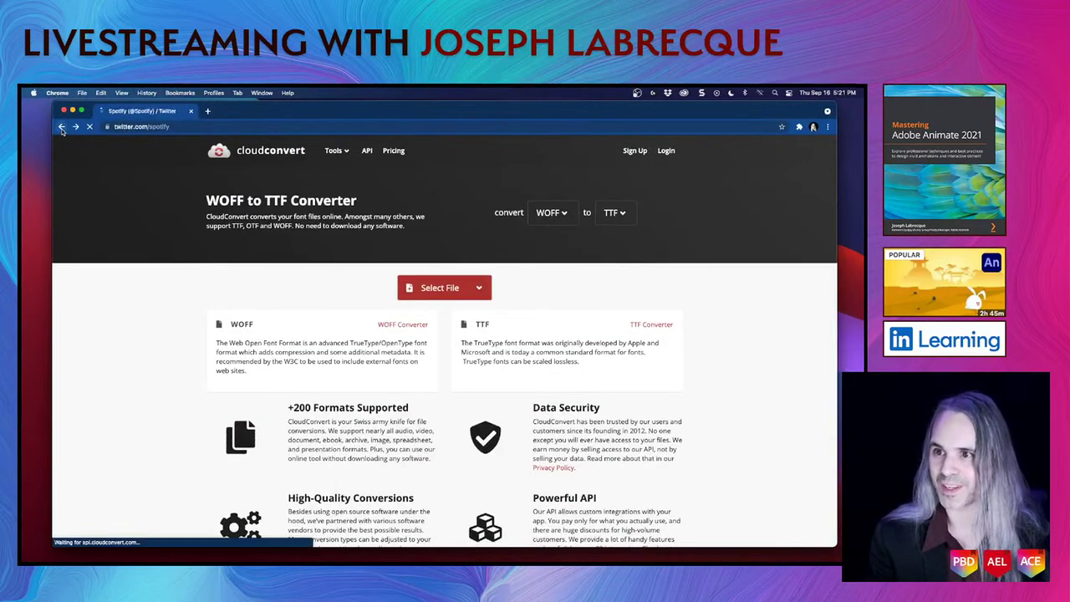
# Inspect the Spotify Twitter page with the developer tools and display it in the iPhone X mobile view
pyautogui.rightClick(246, 282)
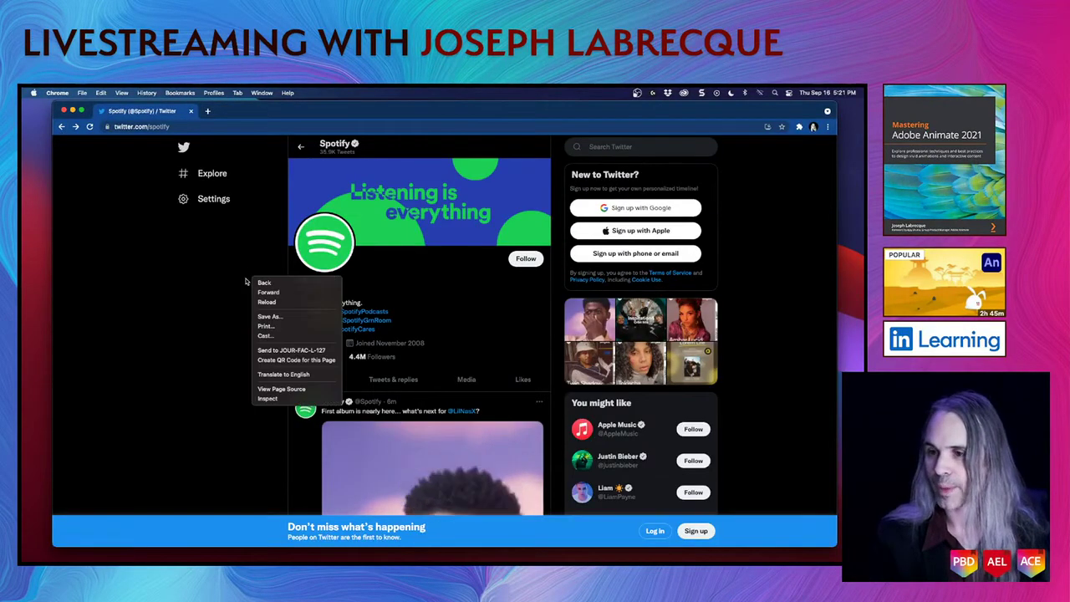
pyautogui.rightClick(245, 327)
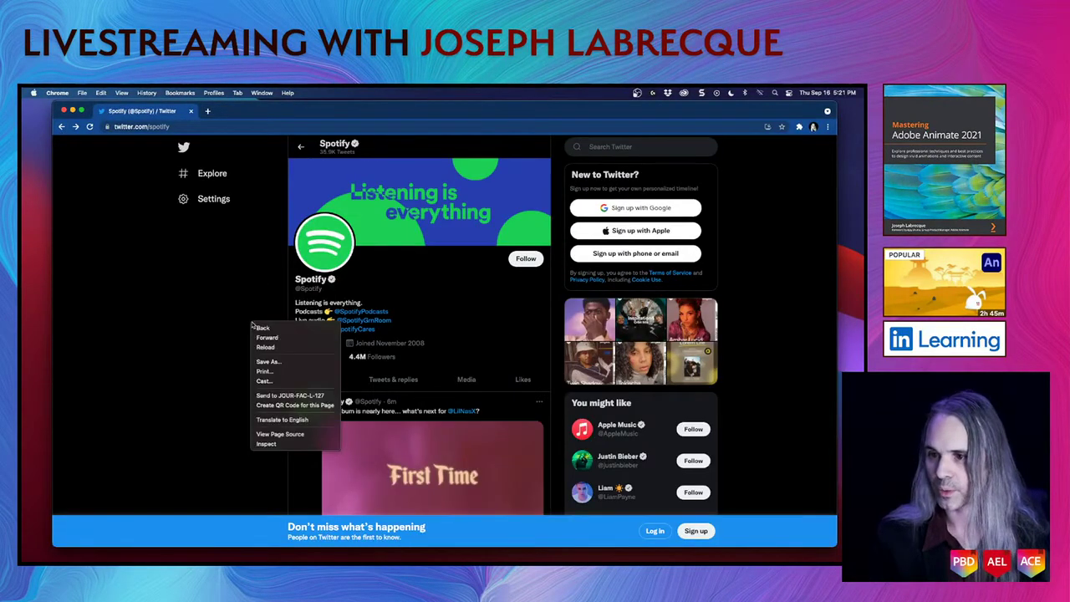
pyautogui.click(282, 445)
pyautogui.click(613, 141)
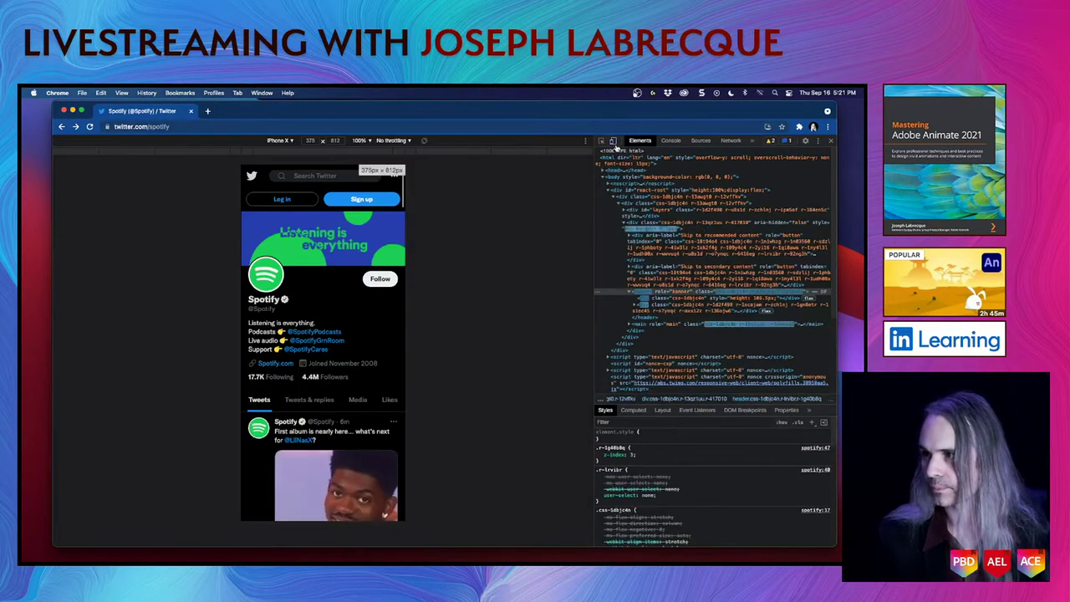
# Find the 22h Spotify tweet starting "Your new space to talk all things Lorem" and inspect its body text in the HTML
pyautogui.scroll(-1, 361, 356)
pyautogui.scroll(-5, 362, 356)
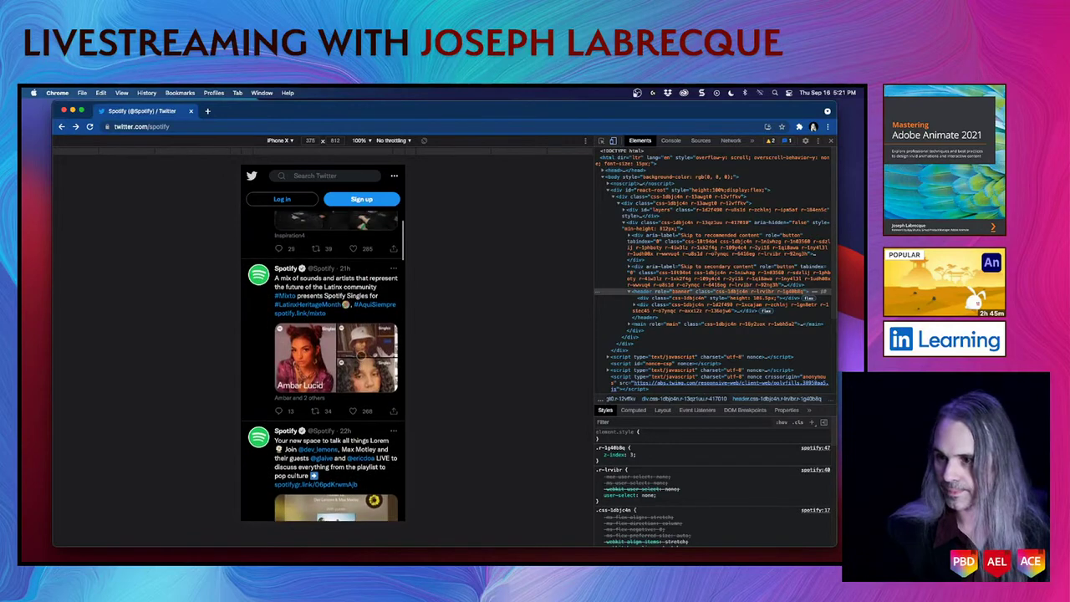
pyautogui.scroll(-2, 351, 350)
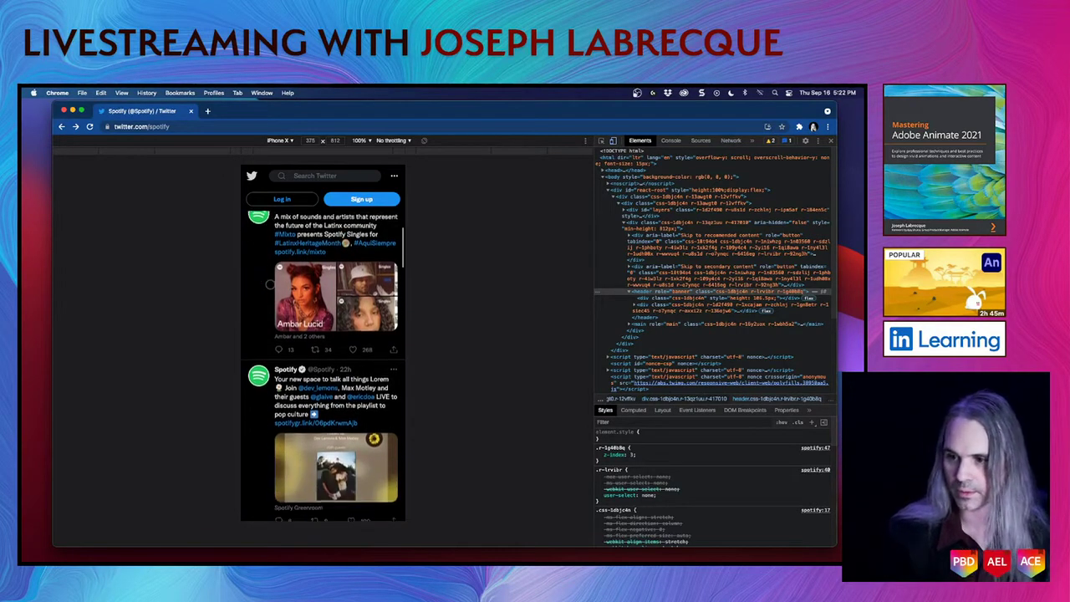
pyautogui.rightClick(355, 352)
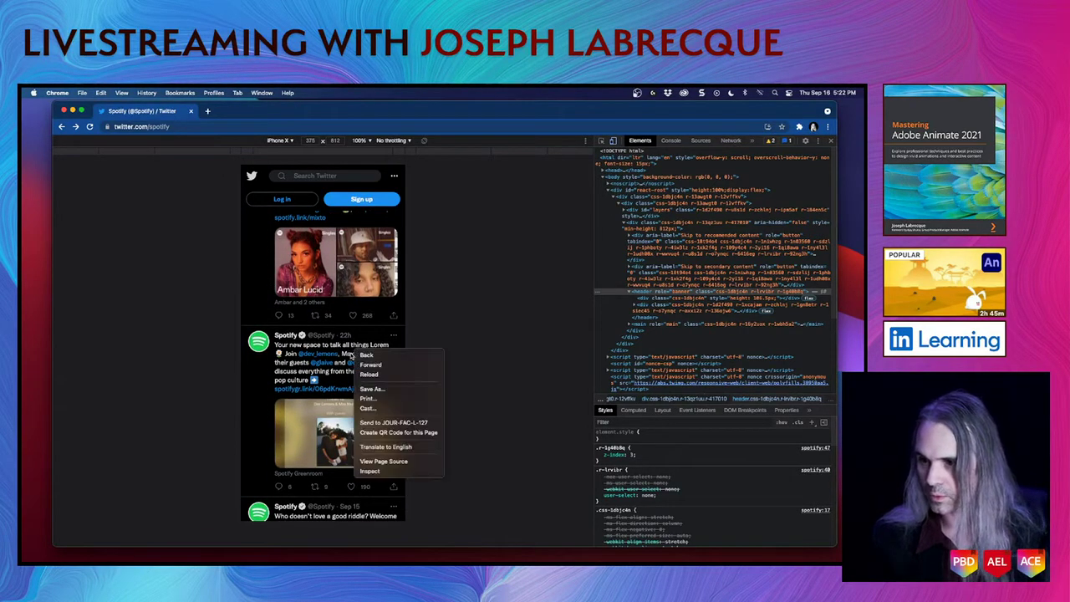
pyautogui.click(371, 471)
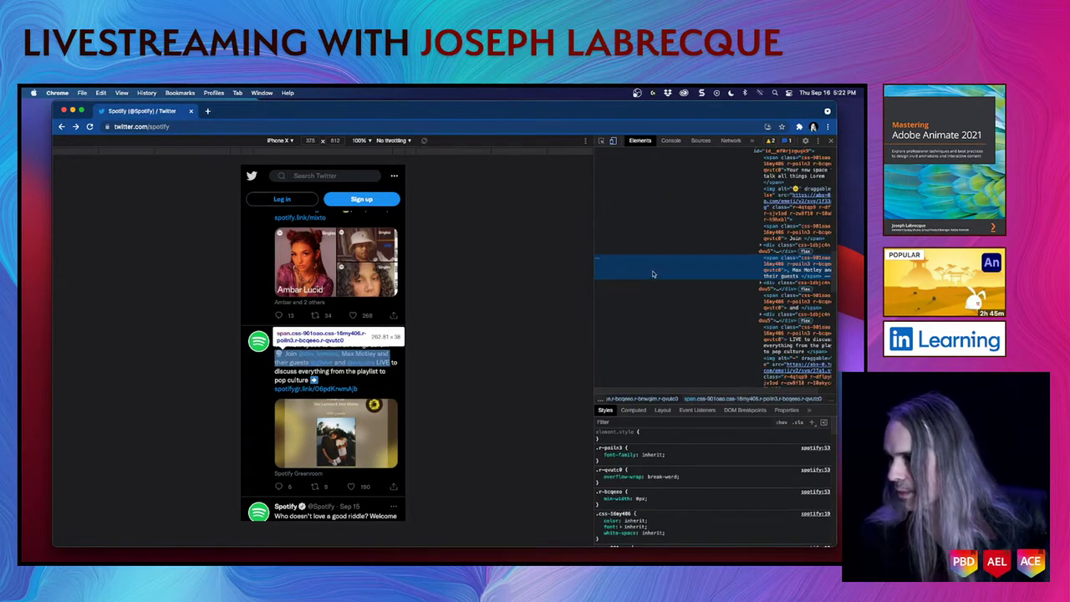
pyautogui.hscroll(2, 695, 298)
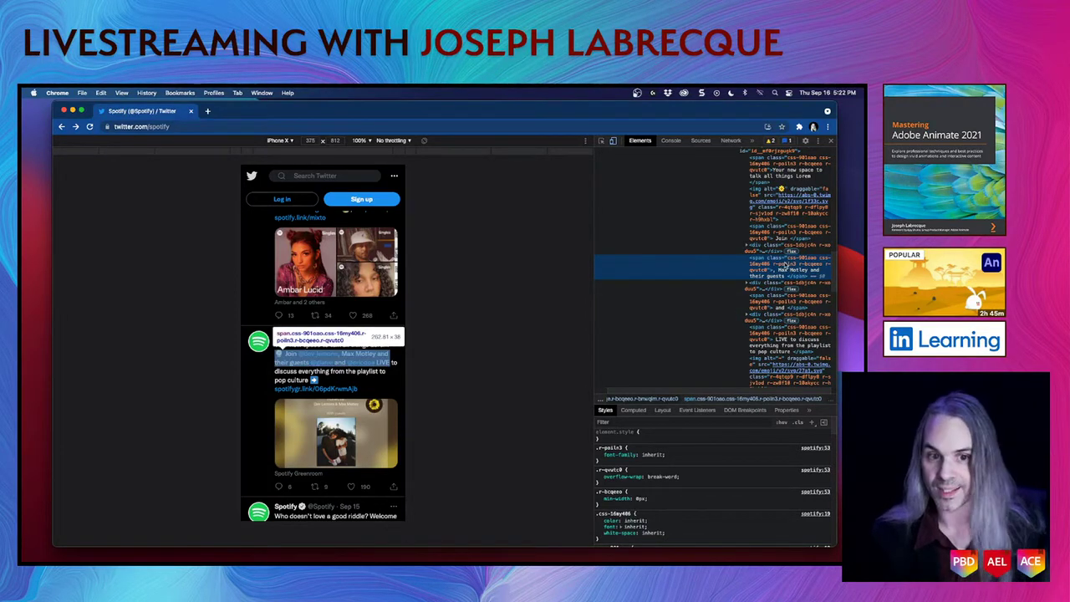
pyautogui.doubleClick(795, 273)
pyautogui.click(789, 272)
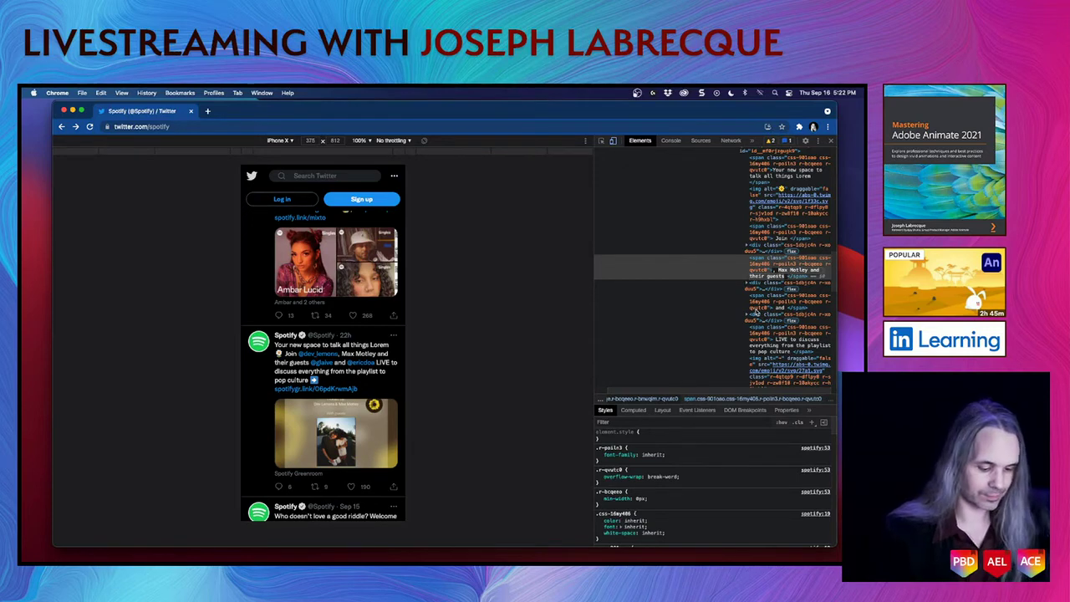
pyautogui.write('hey this i')
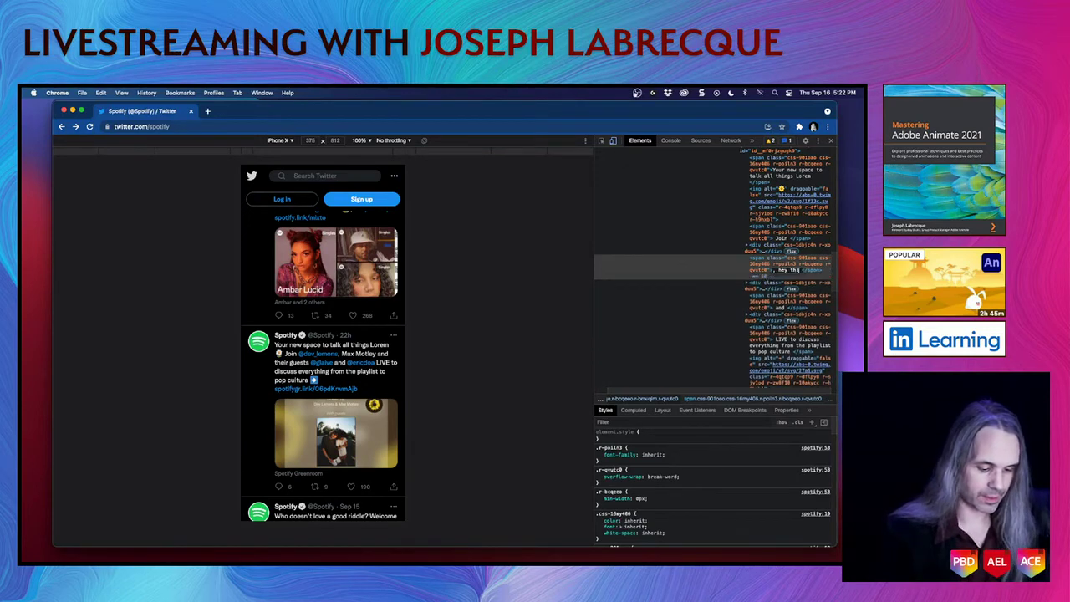
pyautogui.write('s not the original text!')
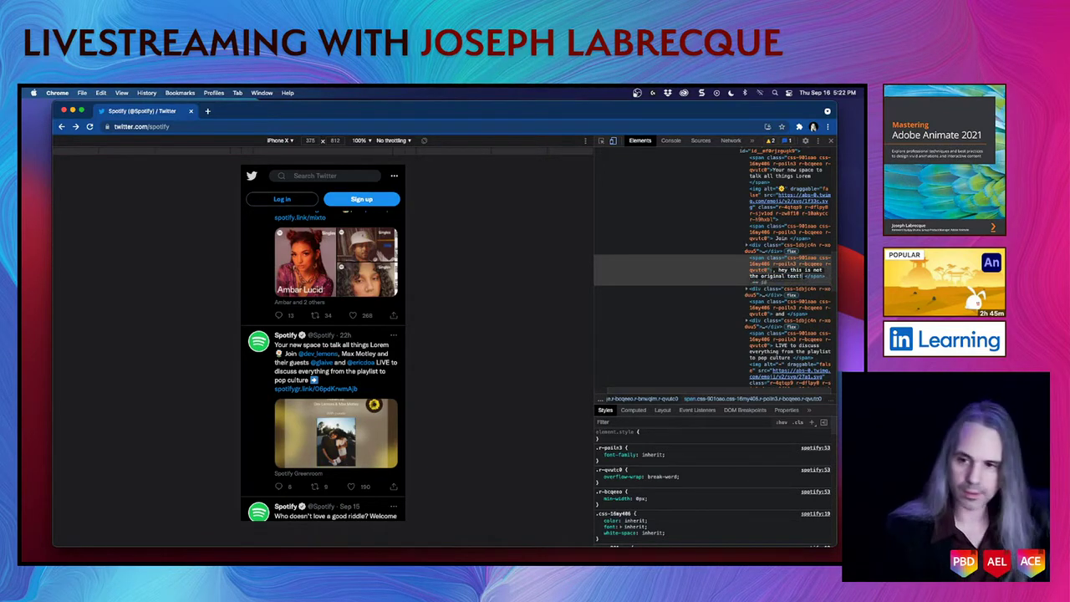
pyautogui.click(714, 276)
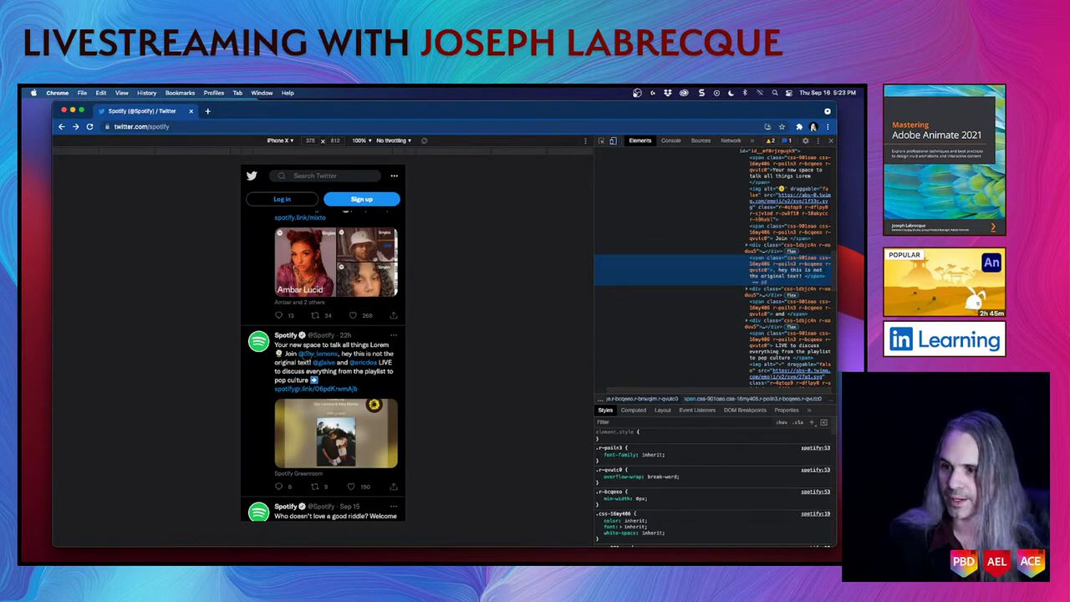
pyautogui.scroll(-2, 378, 370)
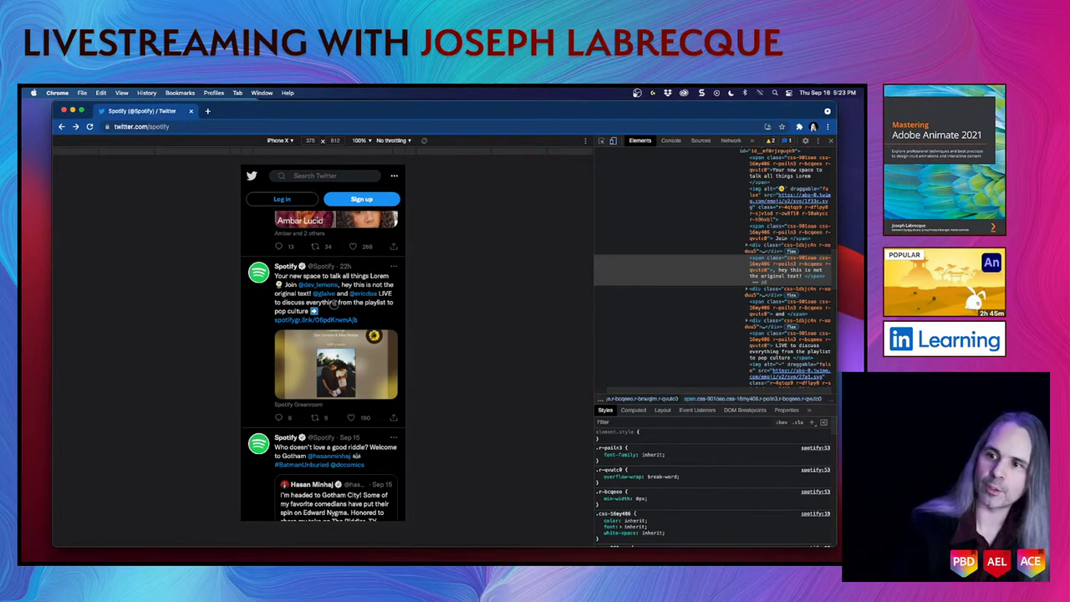
# Minimize the browser and preview CDBooklet.png from the Social Interface folder in Finder
pyautogui.rightClick(313, 179)
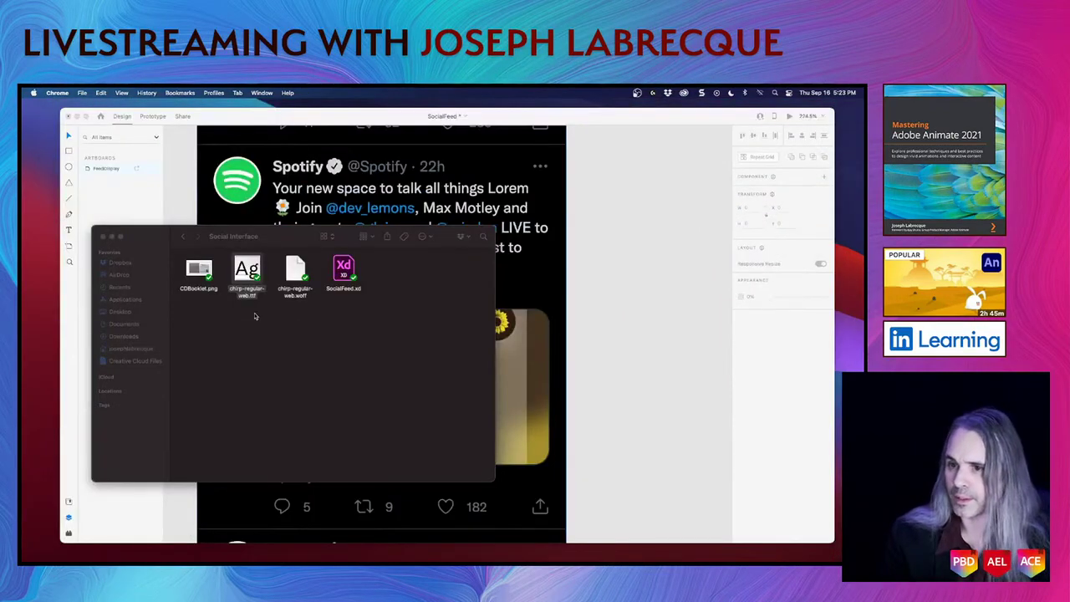
pyautogui.click(269, 346)
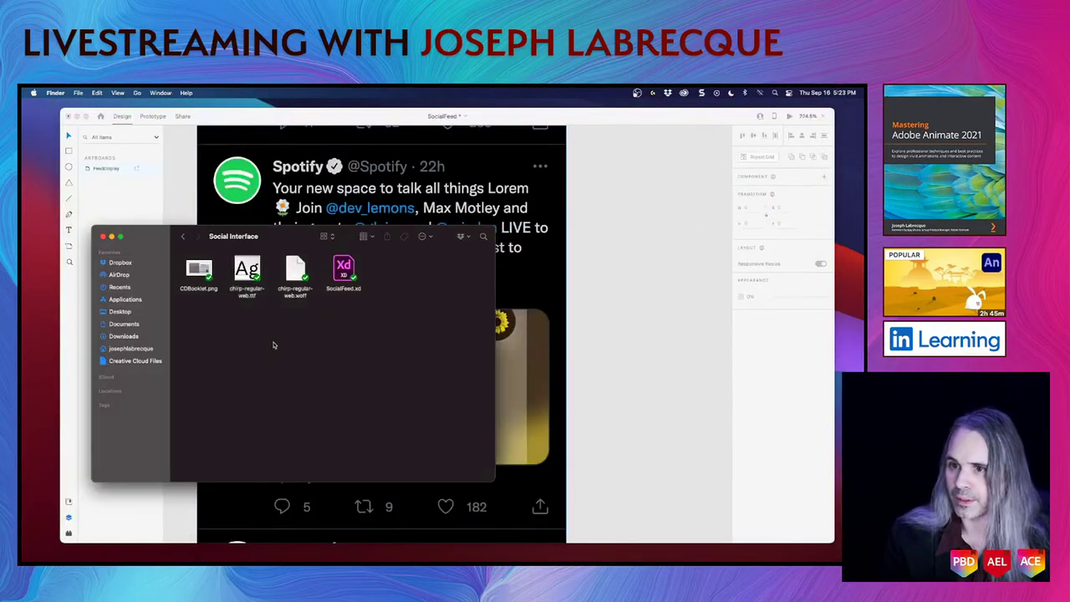
pyautogui.click(198, 269)
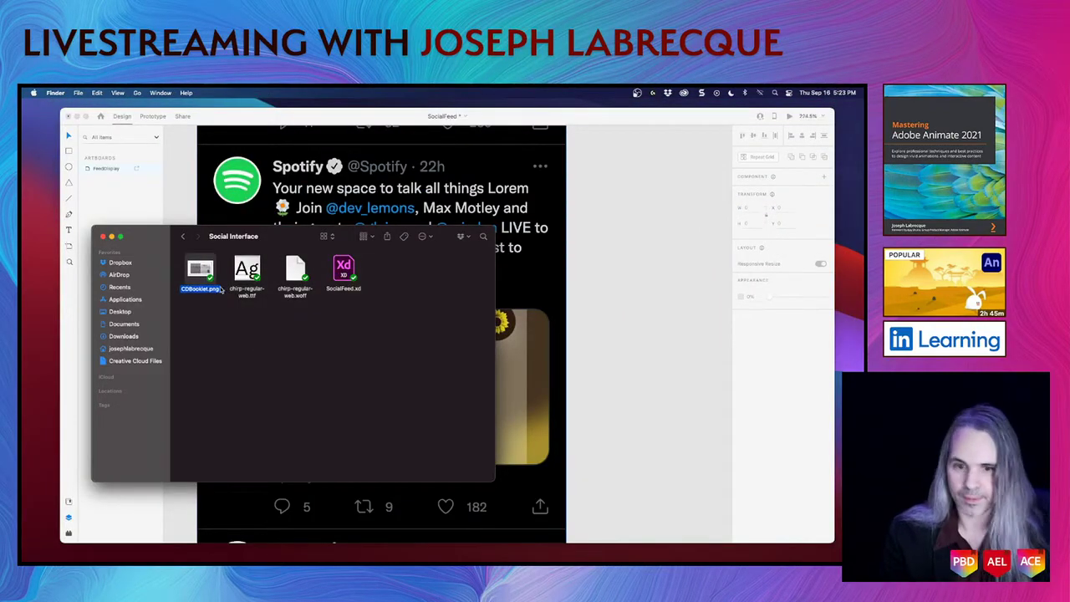
pyautogui.press('space')
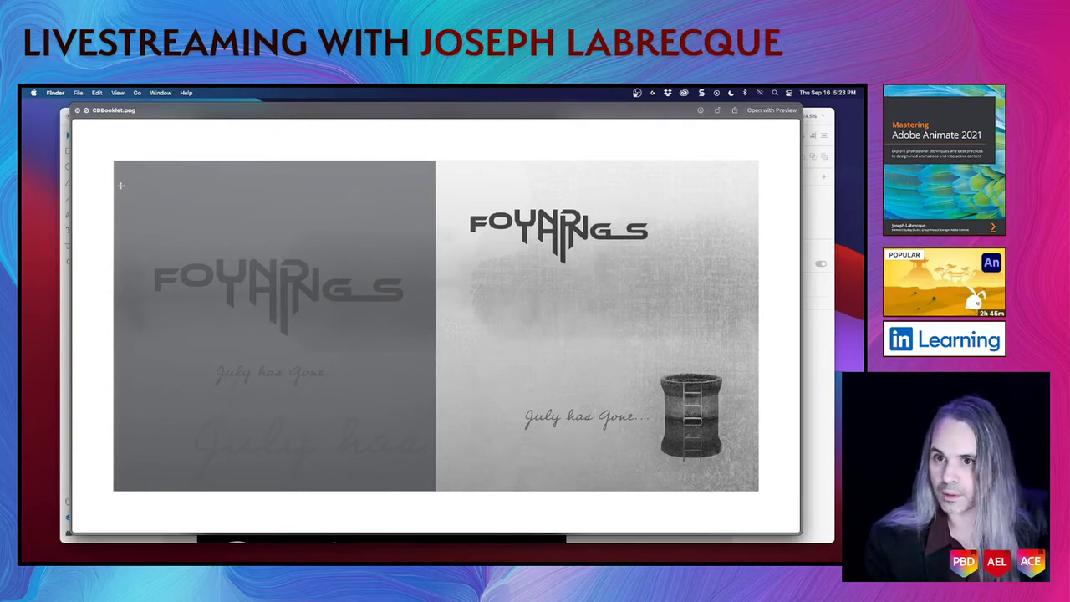
# Capture the dark half of the CDBooklet.png artwork as a cropped screenshot and close the preview
pyautogui.moveTo(117, 186); pyautogui.dragTo(433, 446)
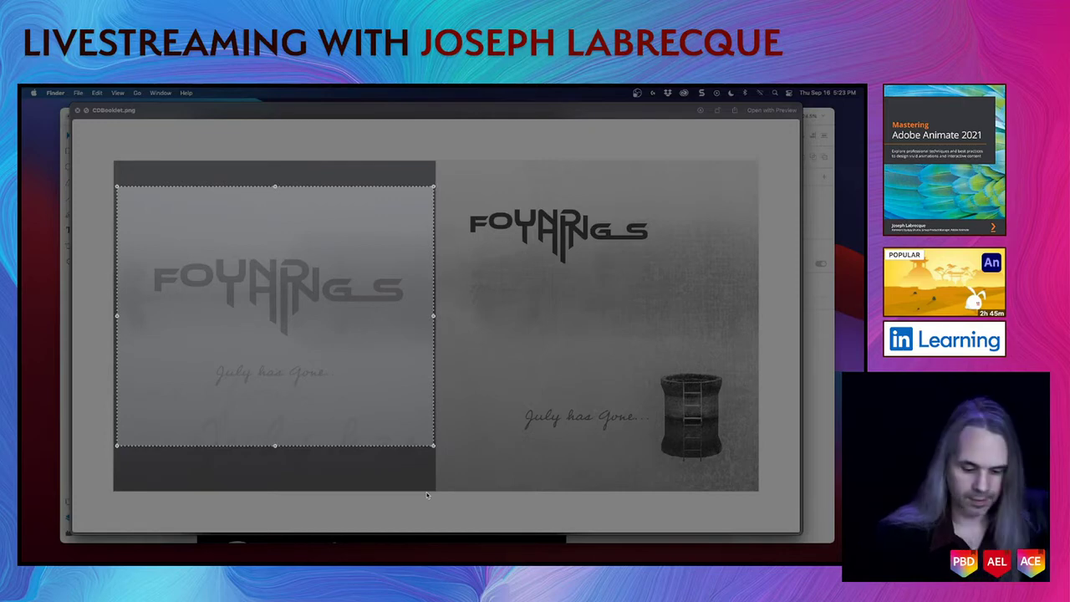
pyautogui.press('Return')
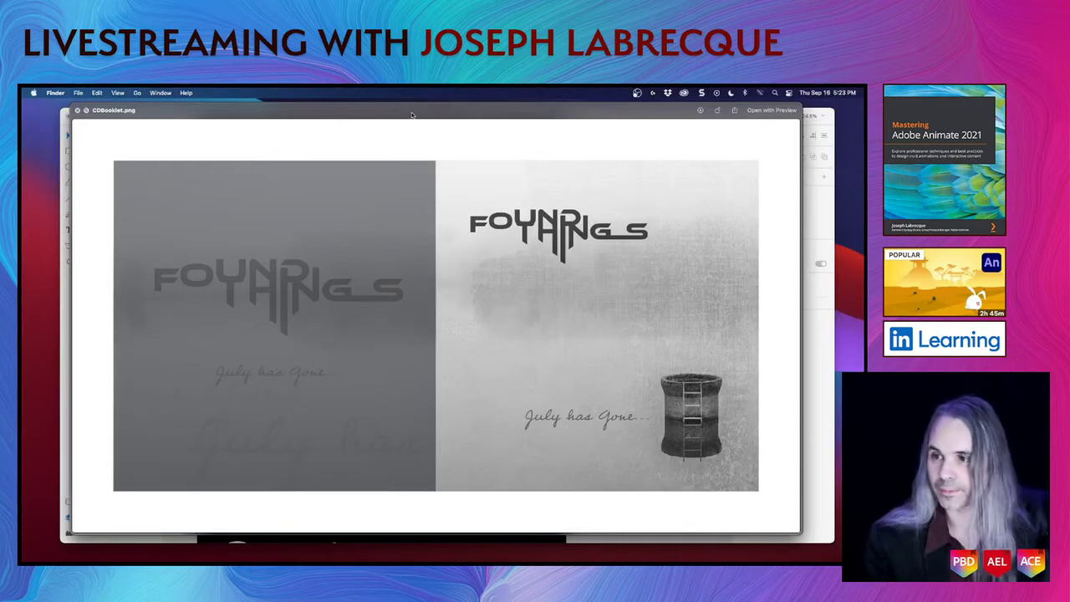
pyautogui.click(78, 110)
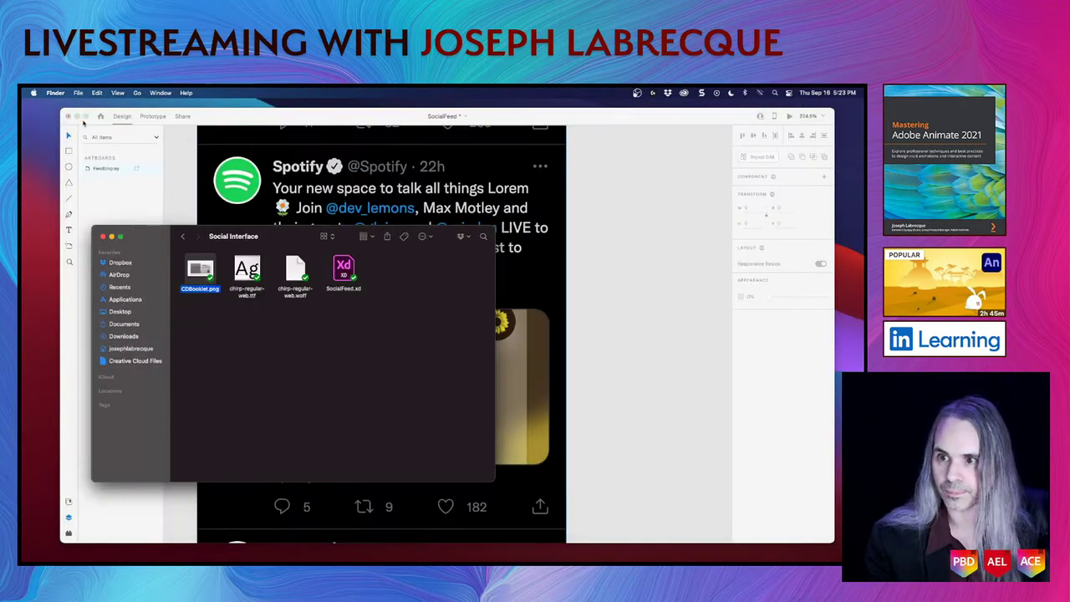
# Switch to Adobe XD and paste the captured album artwork onto the FeedDisplay artboard
pyautogui.click(653, 205)
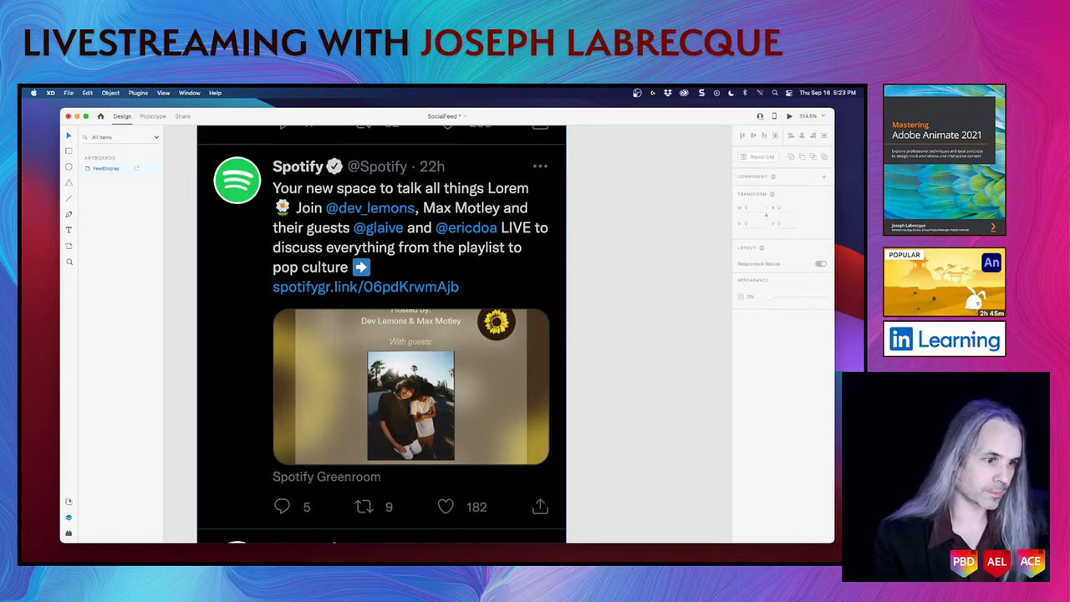
pyautogui.press('super+Tab')
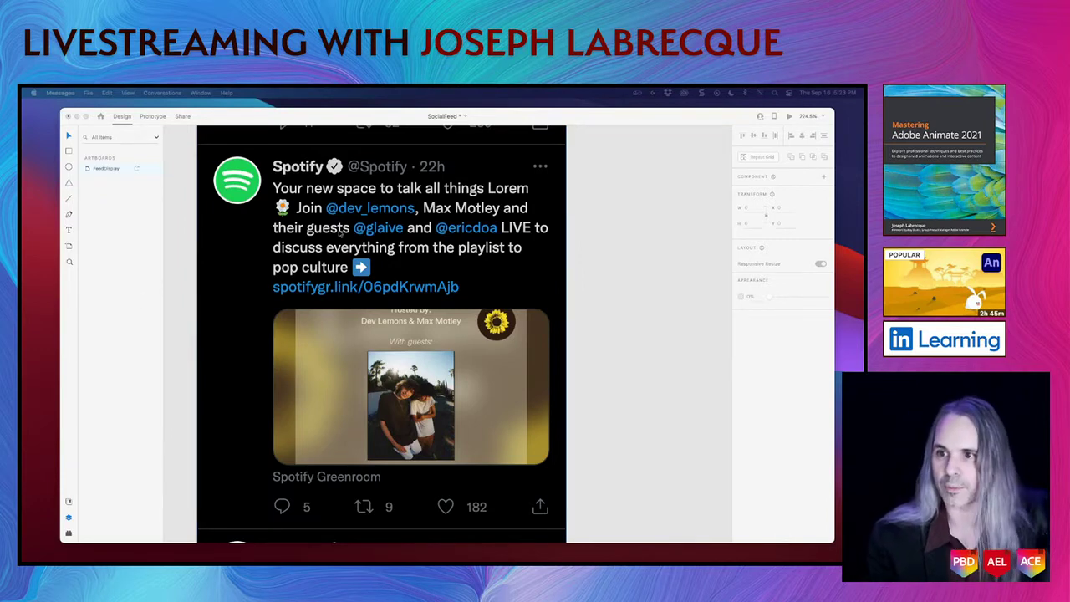
pyautogui.click(320, 254)
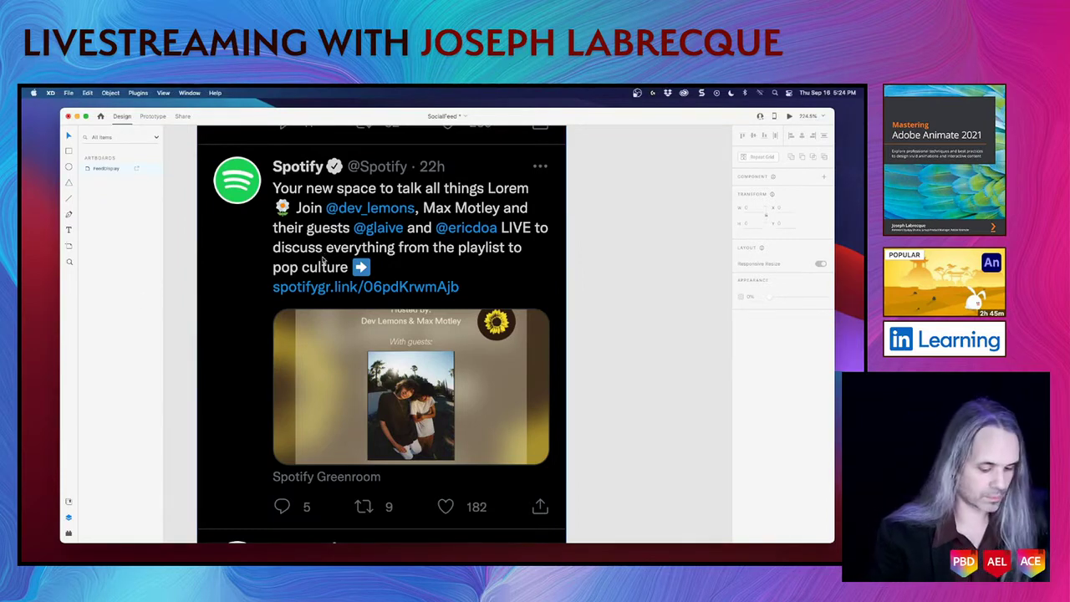
pyautogui.click(322, 259)
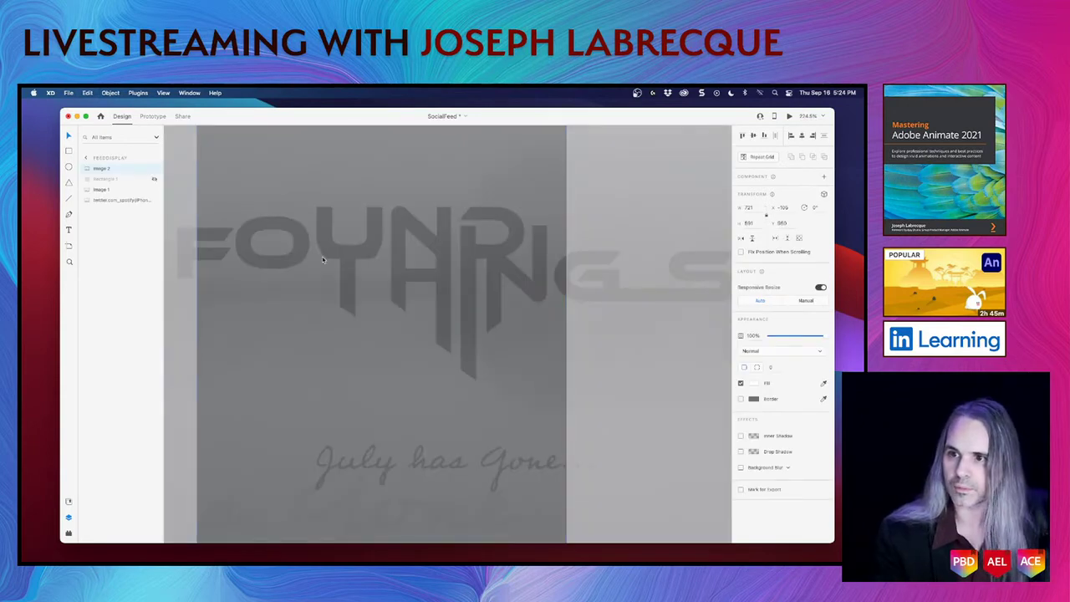
# Shrink the pasted artwork to about 295 by 242, place it over the tweet's picture, and hide it
pyautogui.moveTo(186, 207); pyautogui.dragTo(294, 366)
pyautogui.moveTo(207, 202); pyautogui.dragTo(294, 256)
pyautogui.moveTo(499, 384); pyautogui.dragTo(460, 402)
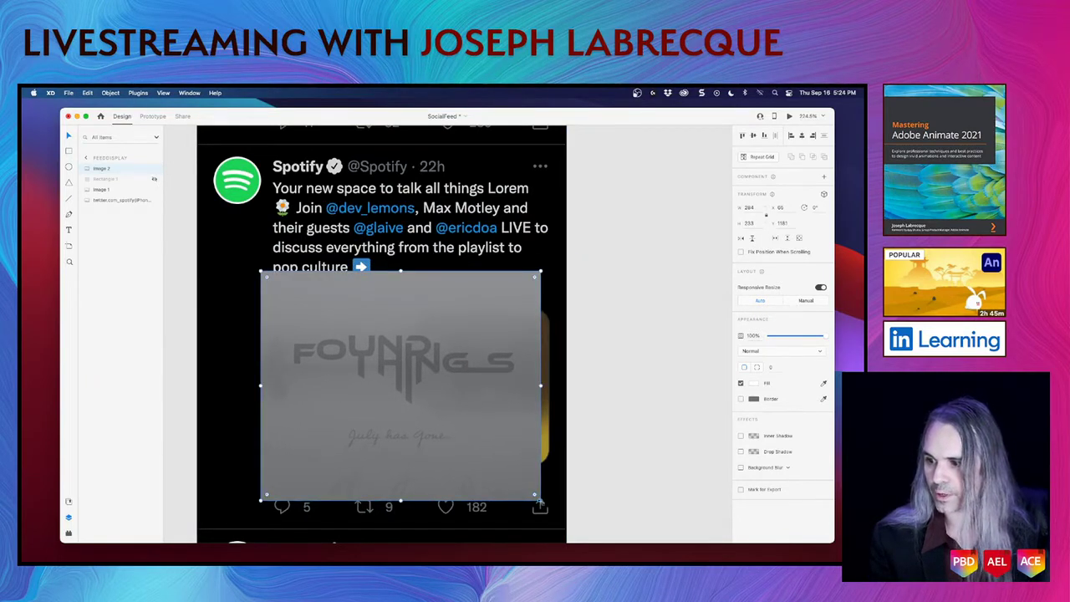
pyautogui.moveTo(540, 502); pyautogui.dragTo(552, 519)
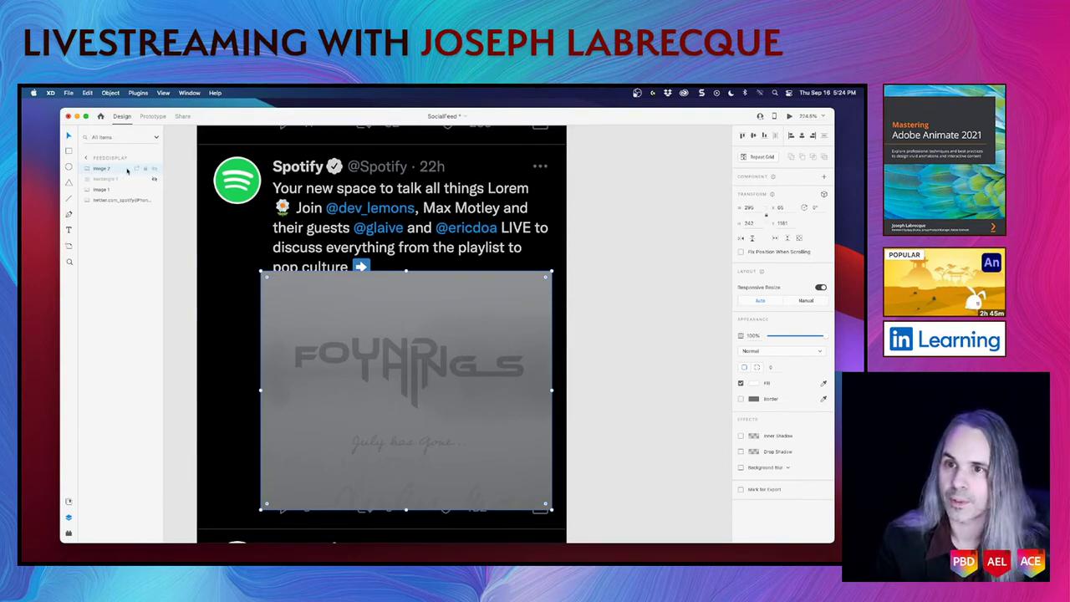
pyautogui.click(154, 169)
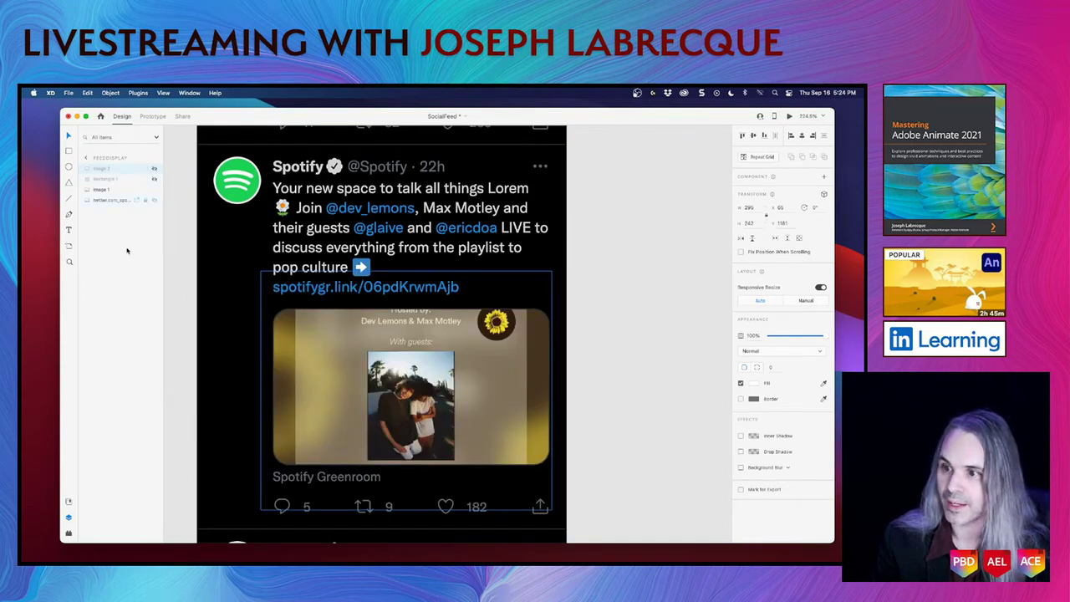
# Start the Rectangle tool and set the fill colour to bright green while the hidden artwork is still selected
pyautogui.click(69, 151)
pyautogui.click(754, 383)
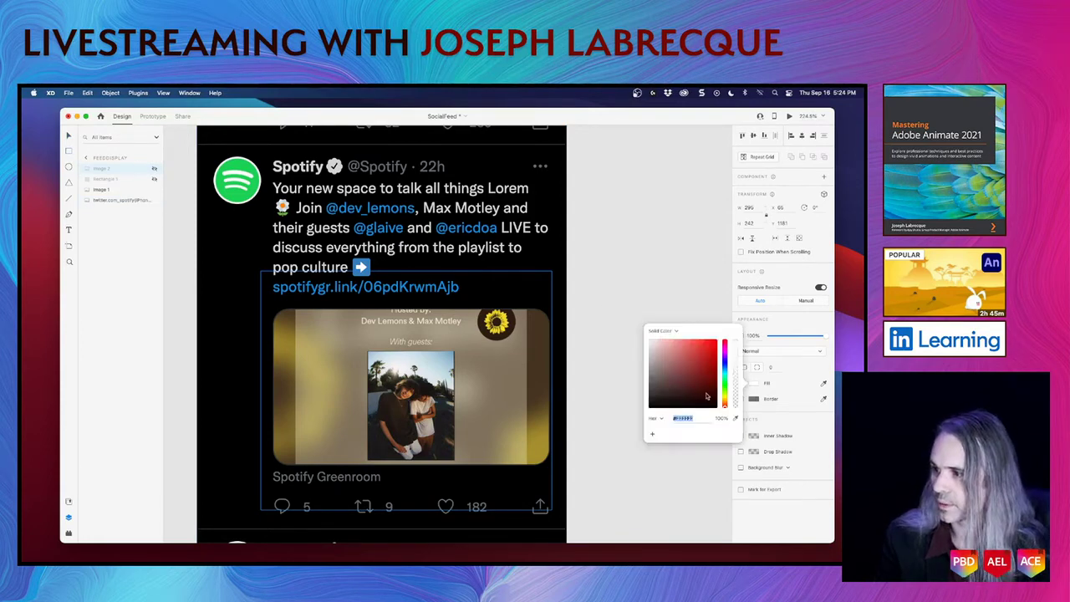
pyautogui.click(724, 389)
pyautogui.moveTo(695, 388); pyautogui.dragTo(735, 343)
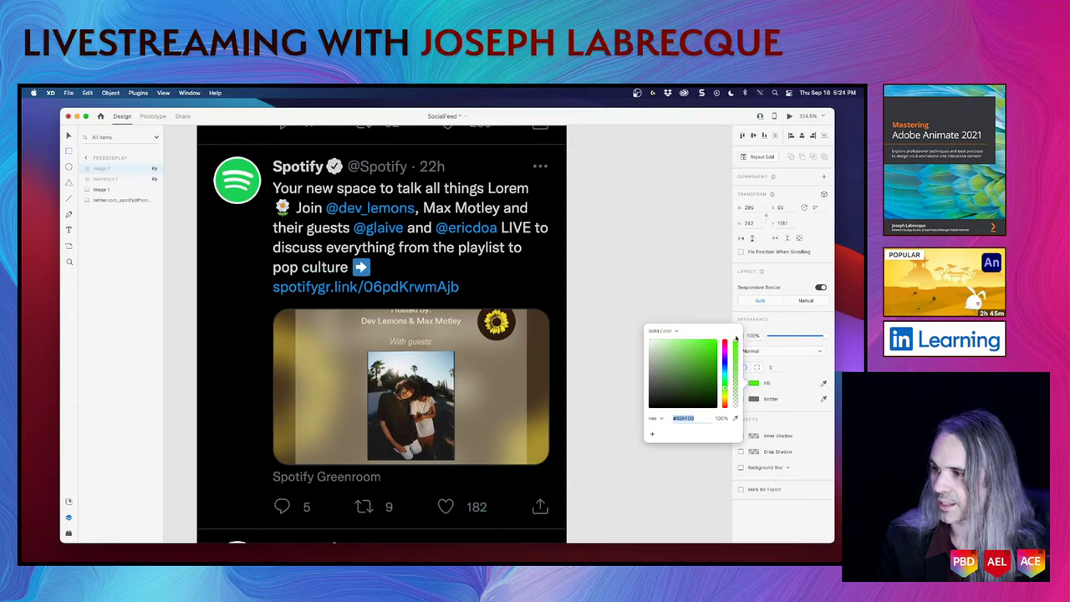
pyautogui.click(759, 386)
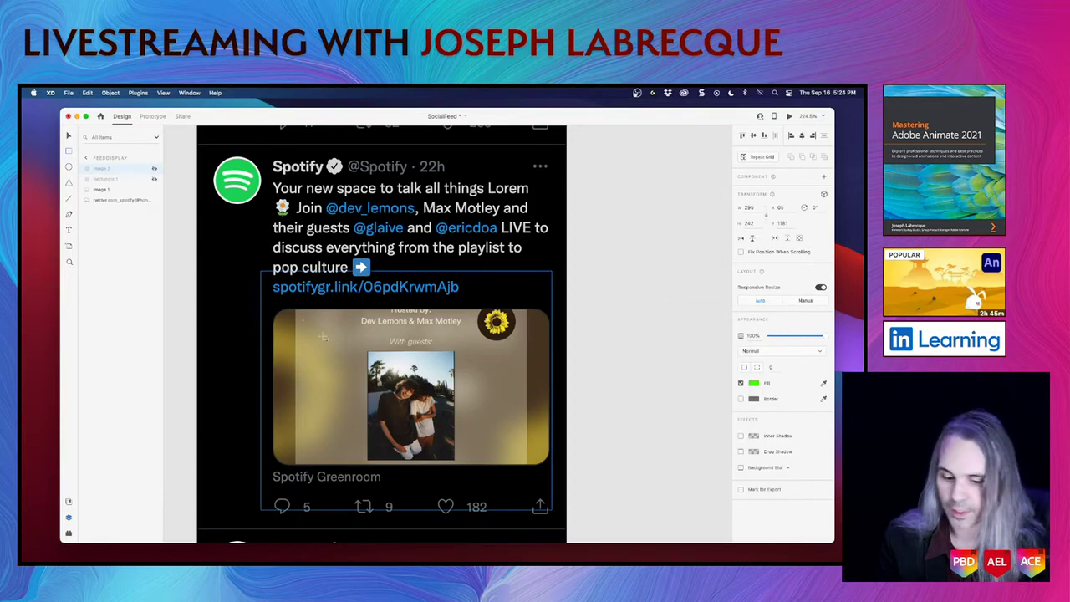
# Draw a rectangle about 283 by 159 that covers the tweet's picture
pyautogui.scroll(-3, 358, 339)
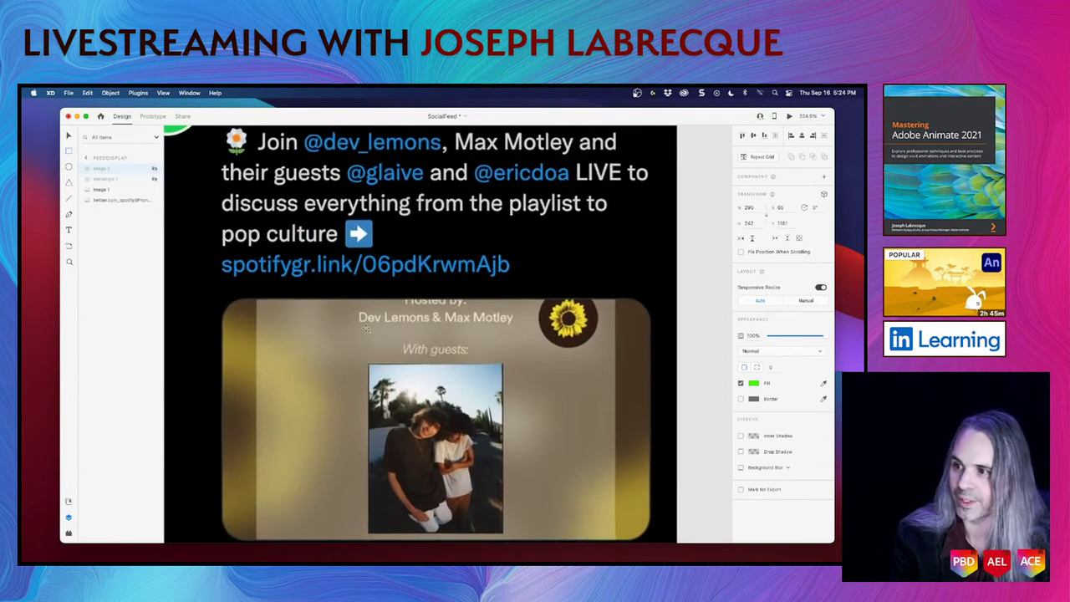
pyautogui.scroll(3, 366, 327)
pyautogui.scroll(-2, 366, 328)
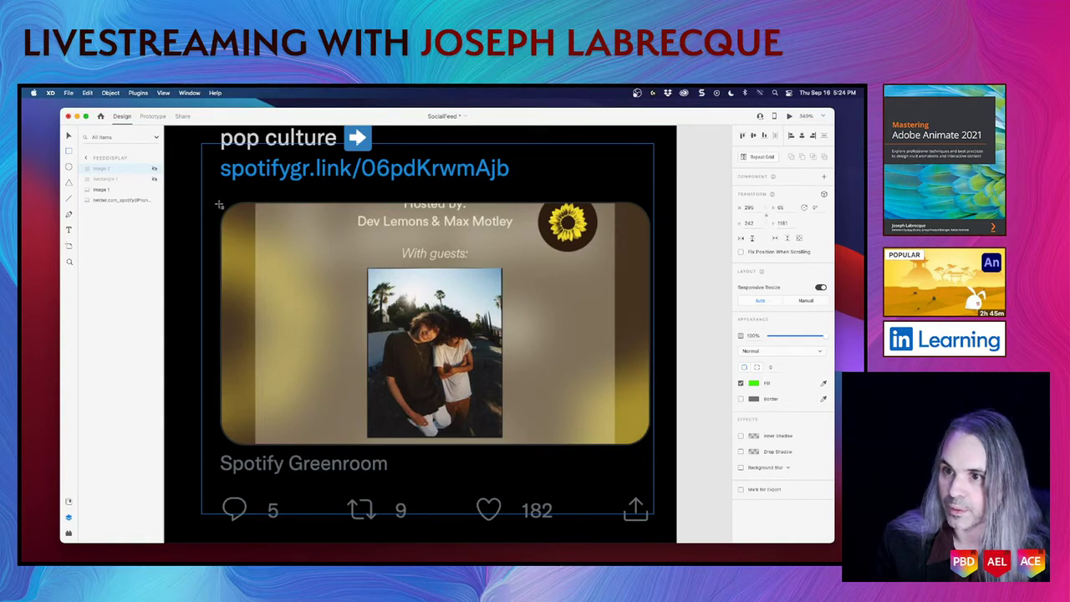
pyautogui.moveTo(221, 203)
pyautogui.mouseDown()
pyautogui.moveTo(480, 364)
pyautogui.moveTo(647, 447)
pyautogui.mouseUp()
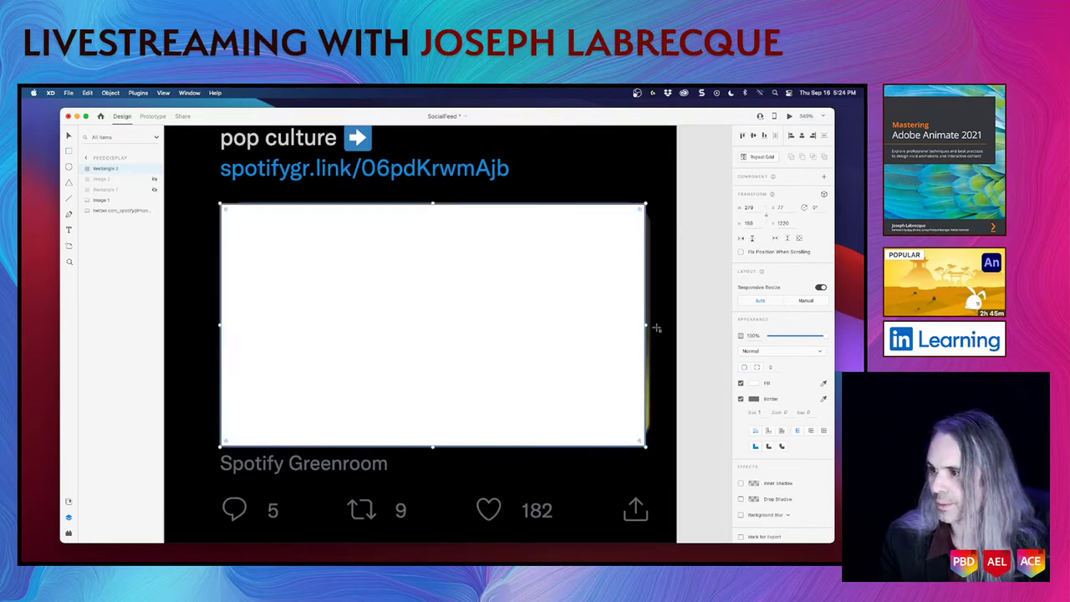
pyautogui.moveTo(645, 325); pyautogui.dragTo(654, 326)
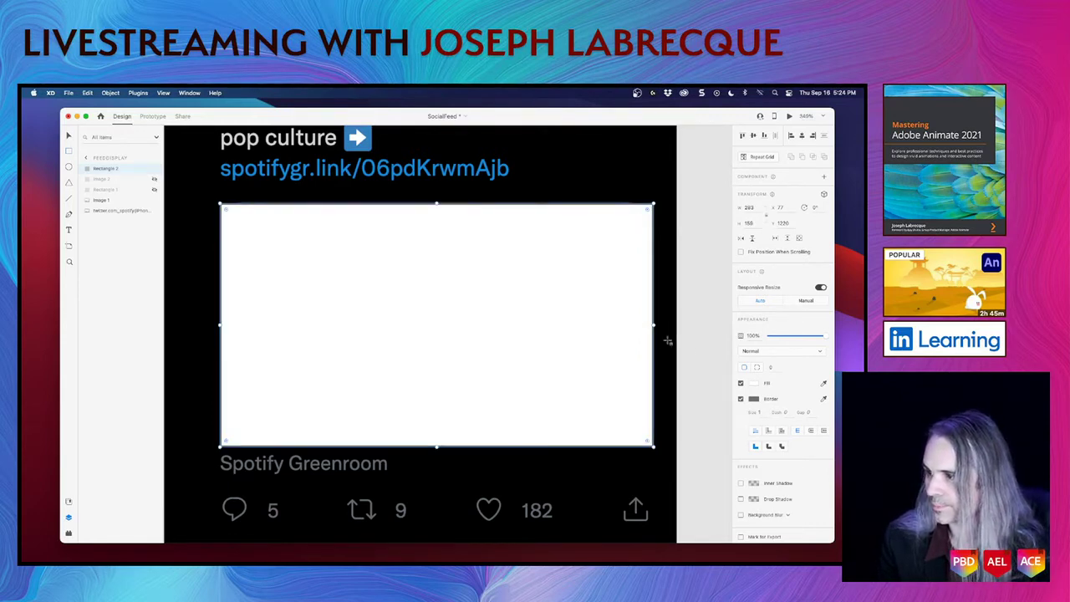
# Fill the new rectangle with bright green and turn off its border
pyautogui.click(752, 383)
pyautogui.click(725, 385)
pyautogui.moveTo(710, 375); pyautogui.dragTo(754, 322)
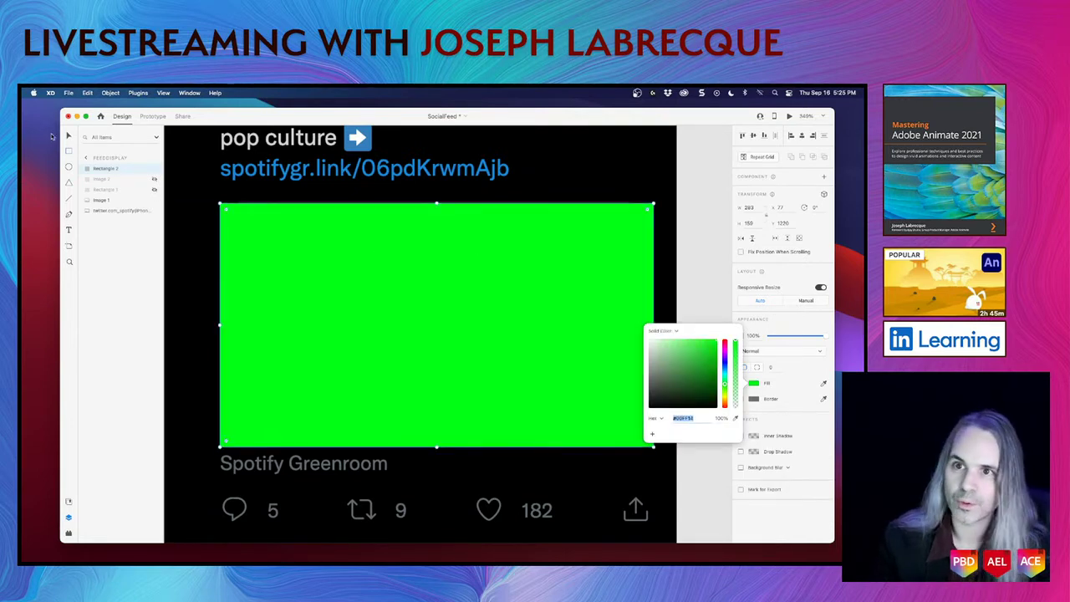
pyautogui.click(314, 242)
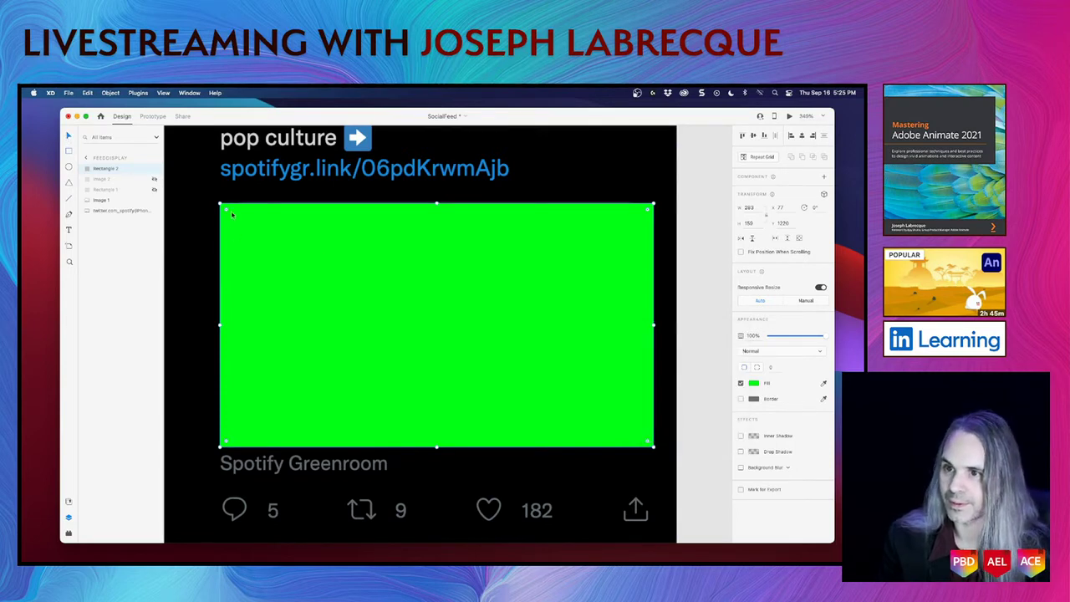
# Round the green rectangle's corners to a radius of 14 and nudge it one pixel up and one to the right
pyautogui.moveTo(226, 209)
pyautogui.mouseDown()
pyautogui.moveTo(260, 245)
pyautogui.moveTo(233, 223)
pyautogui.mouseUp()
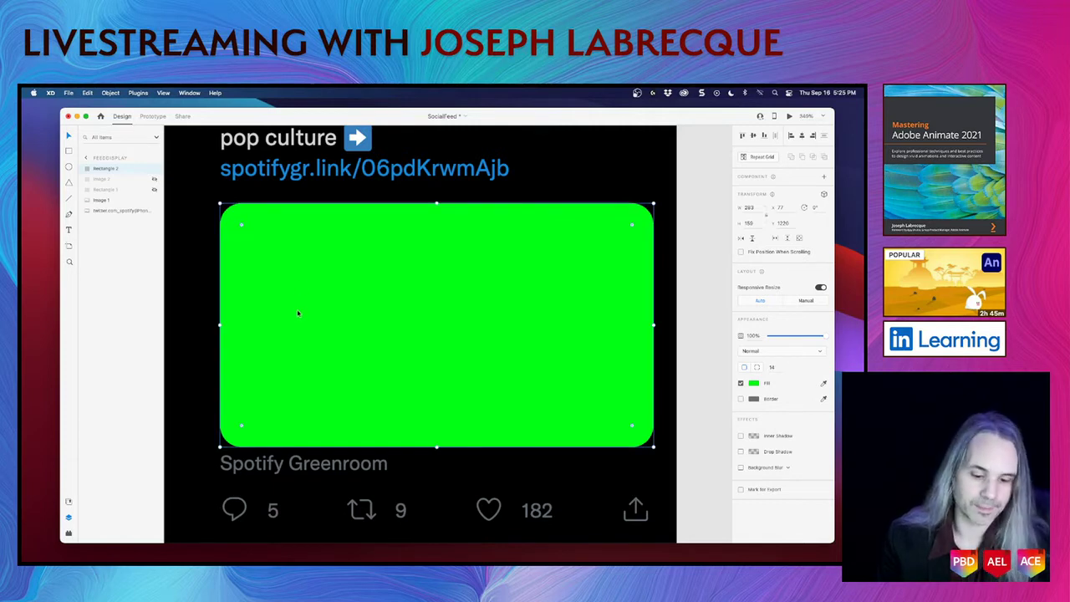
pyautogui.press('Up')
pyautogui.press('Right')
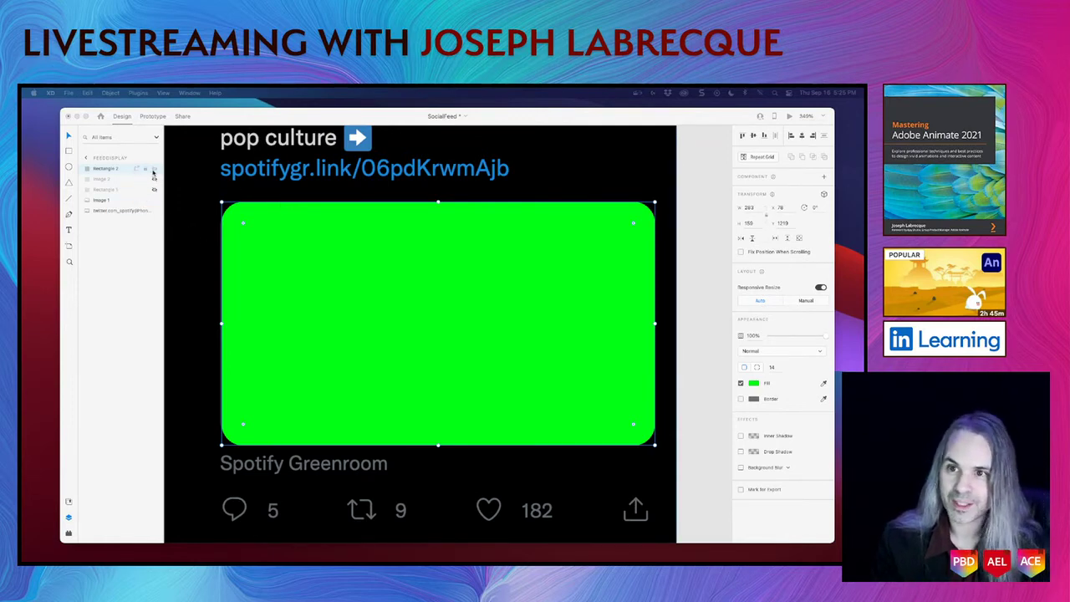
# Unhide the artwork layer, try turning off its mistaken green fill, and delete the layer
pyautogui.click(154, 180)
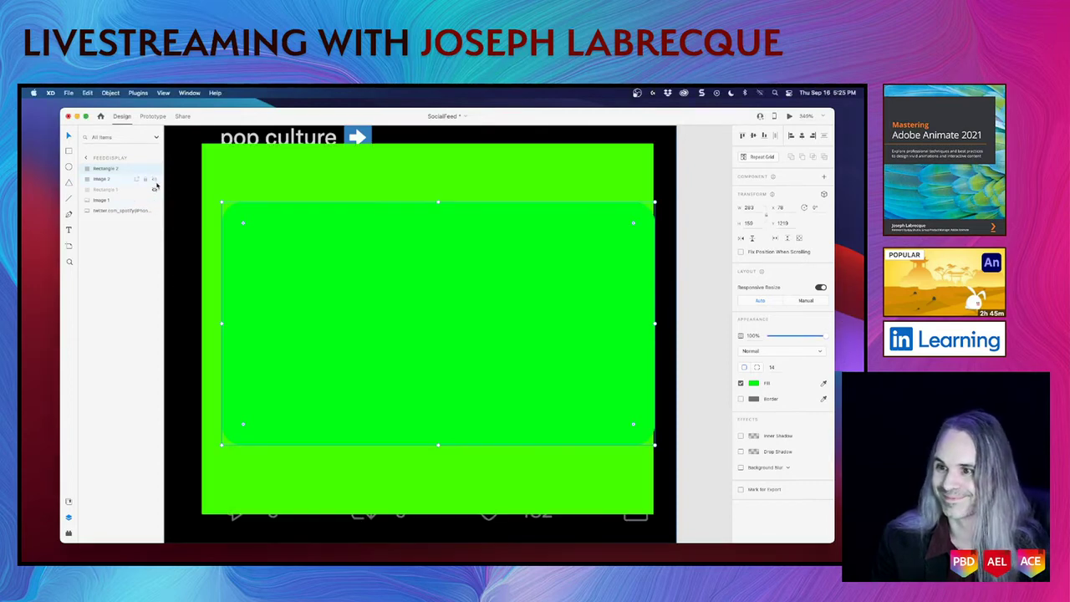
pyautogui.click(425, 176)
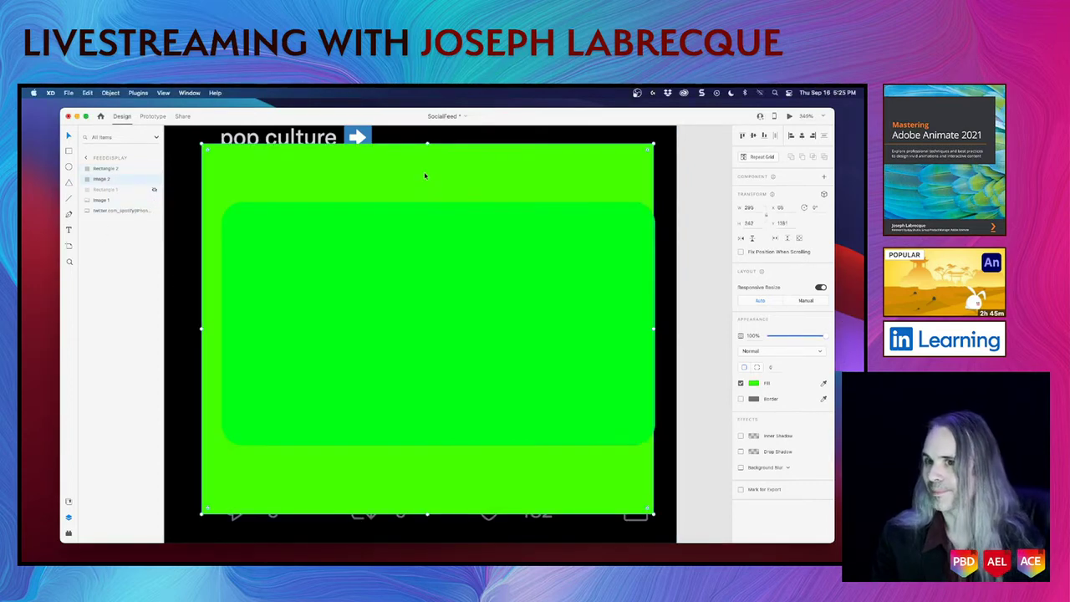
pyautogui.click(740, 384)
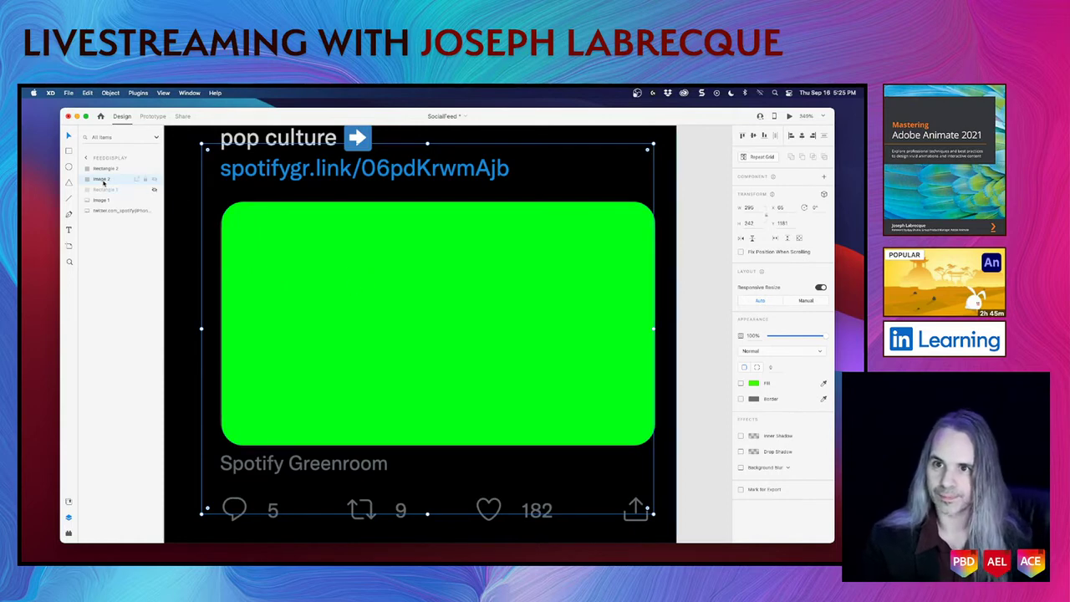
pyautogui.press('Delete')
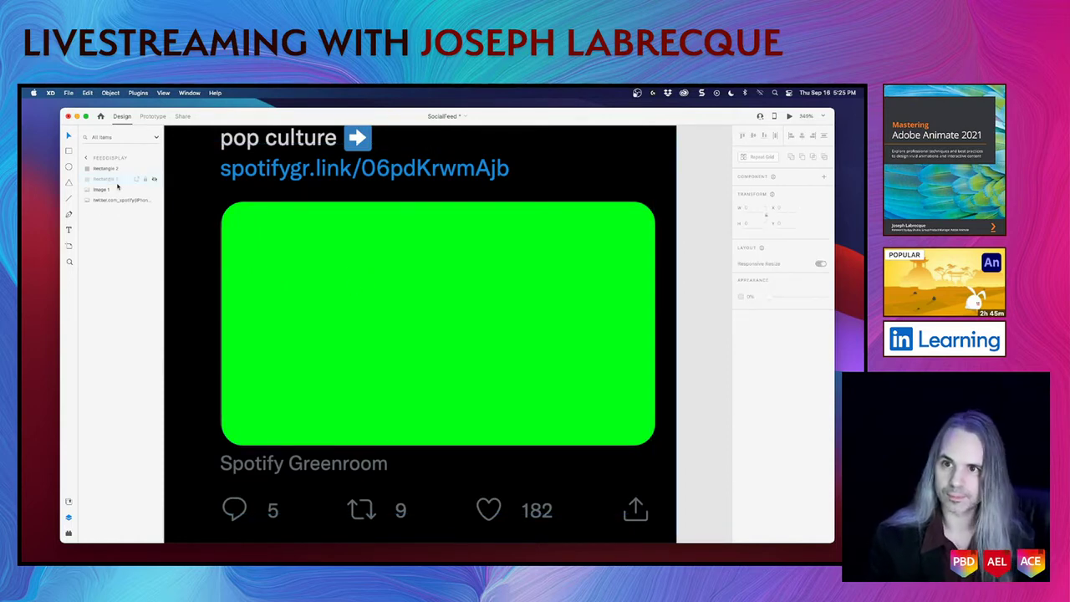
# Paste the album artwork again, place it beneath the green rectangle in the layer order, and shrink it to about 321 by 263 around the rectangle
pyautogui.press('super+v')
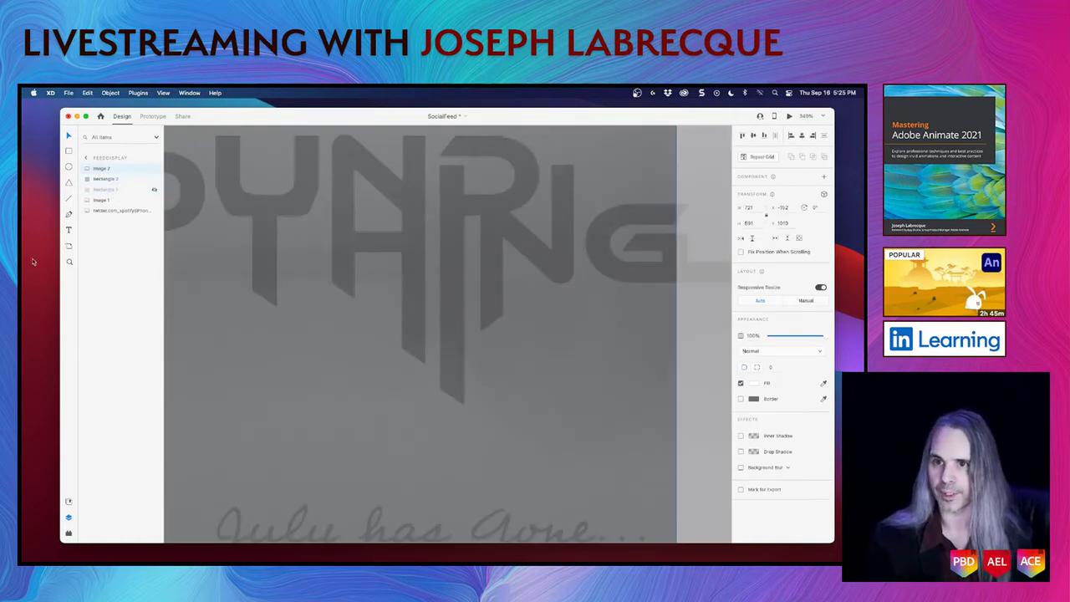
pyautogui.moveTo(100, 168); pyautogui.dragTo(98, 181)
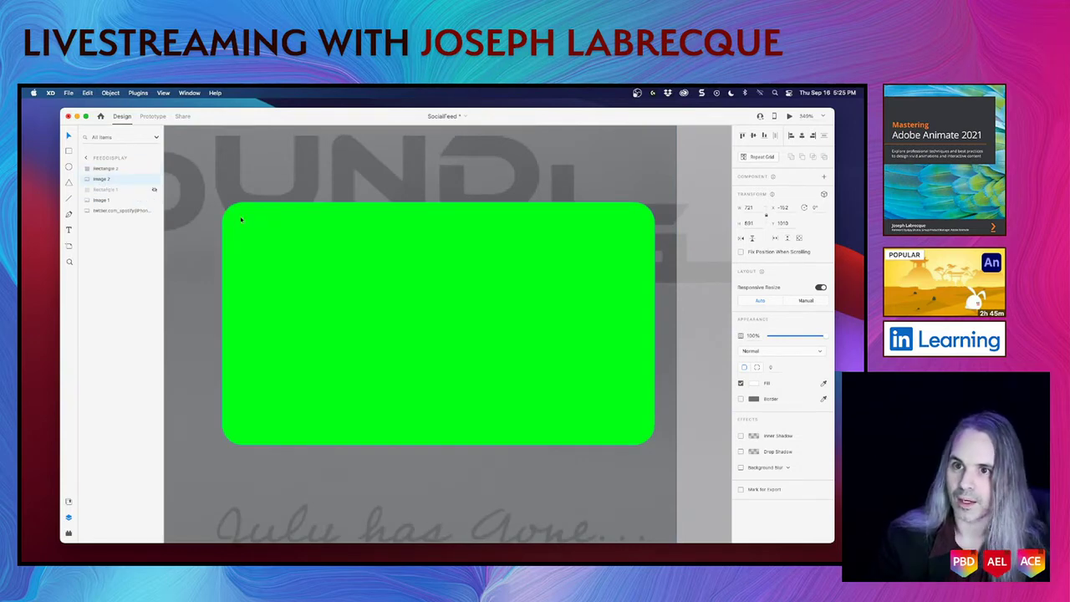
pyautogui.scroll(-5, 518, 182)
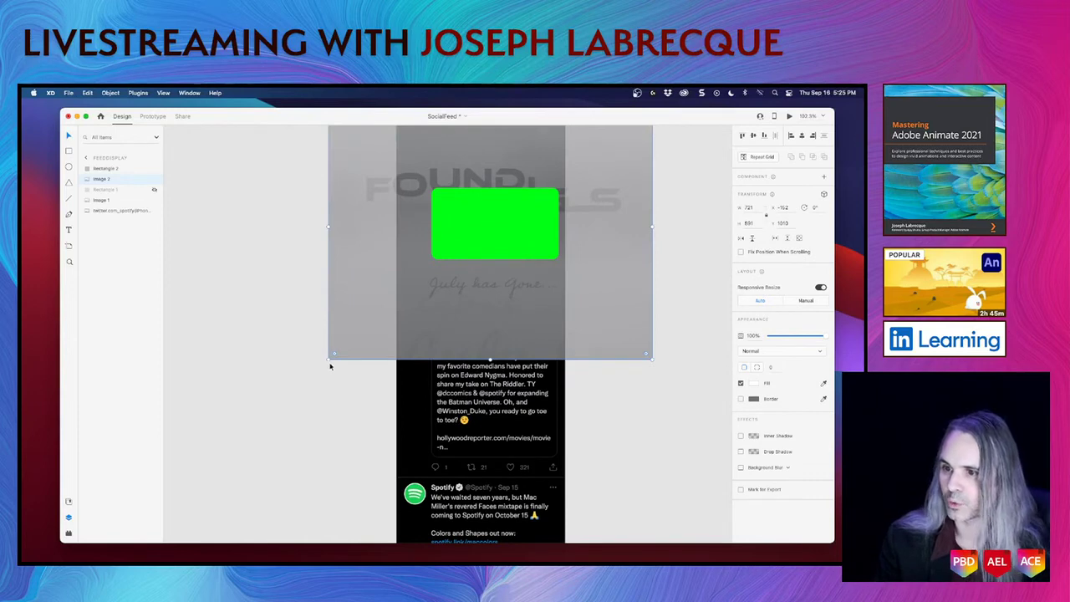
pyautogui.moveTo(328, 361); pyautogui.dragTo(509, 212)
pyautogui.moveTo(620, 179); pyautogui.dragTo(541, 243)
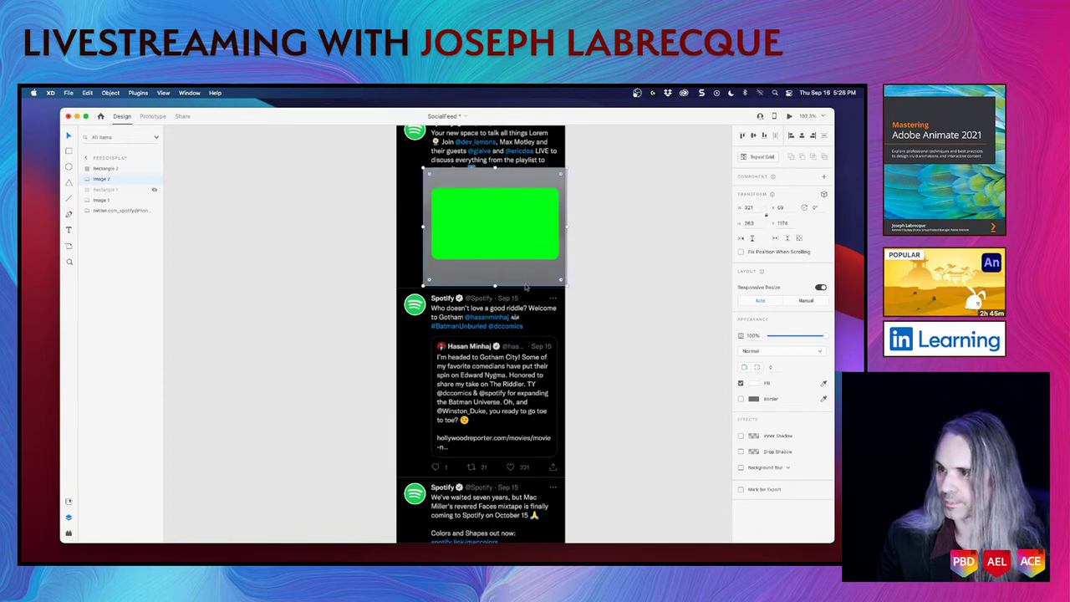
# Mask the album artwork with the rounded green rectangle using Mask with Shape
pyautogui.click(154, 170)
pyautogui.click(153, 170)
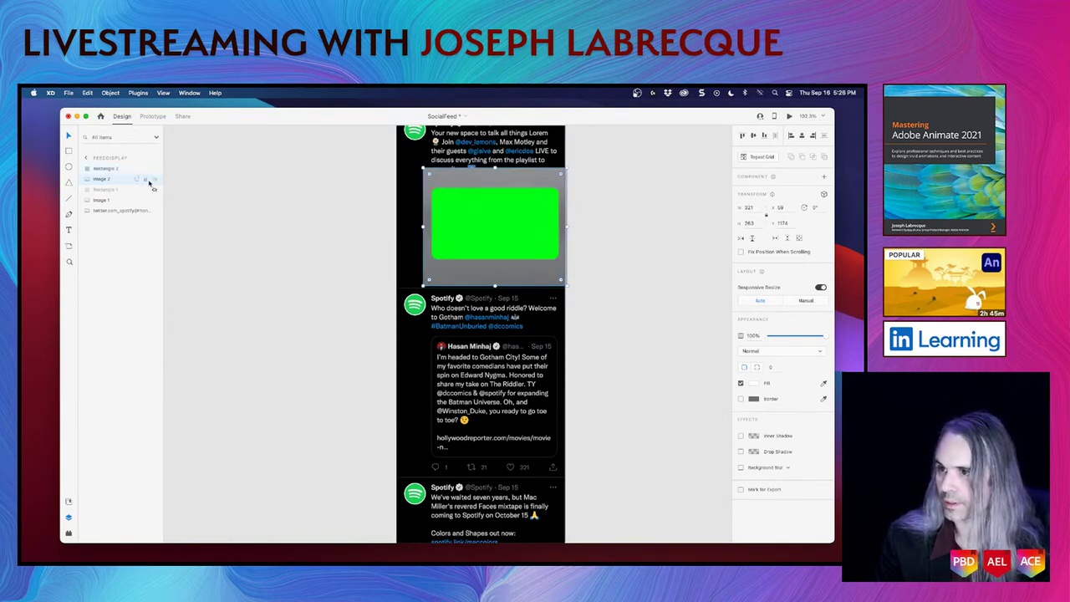
pyautogui.keyDown('shift'); pyautogui.click(110, 172); pyautogui.keyUp('shift')
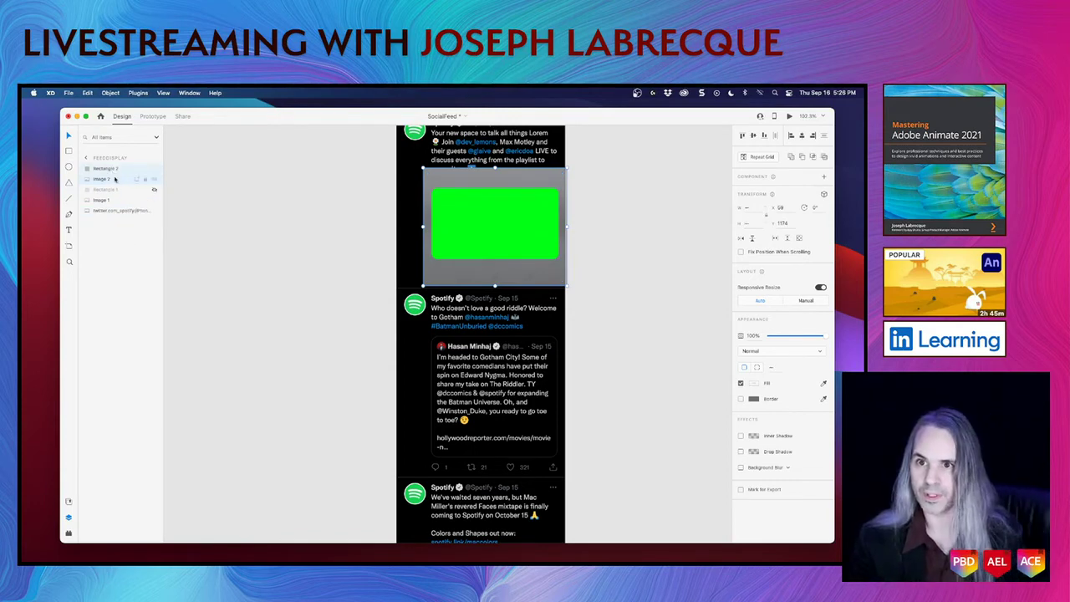
pyautogui.rightClick(470, 223)
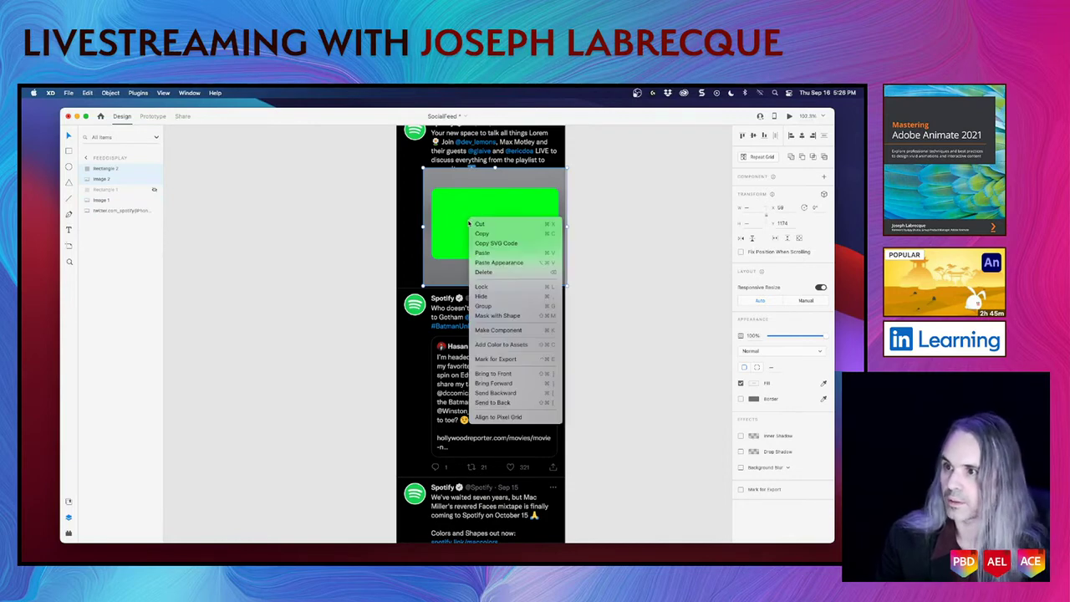
pyautogui.click(530, 317)
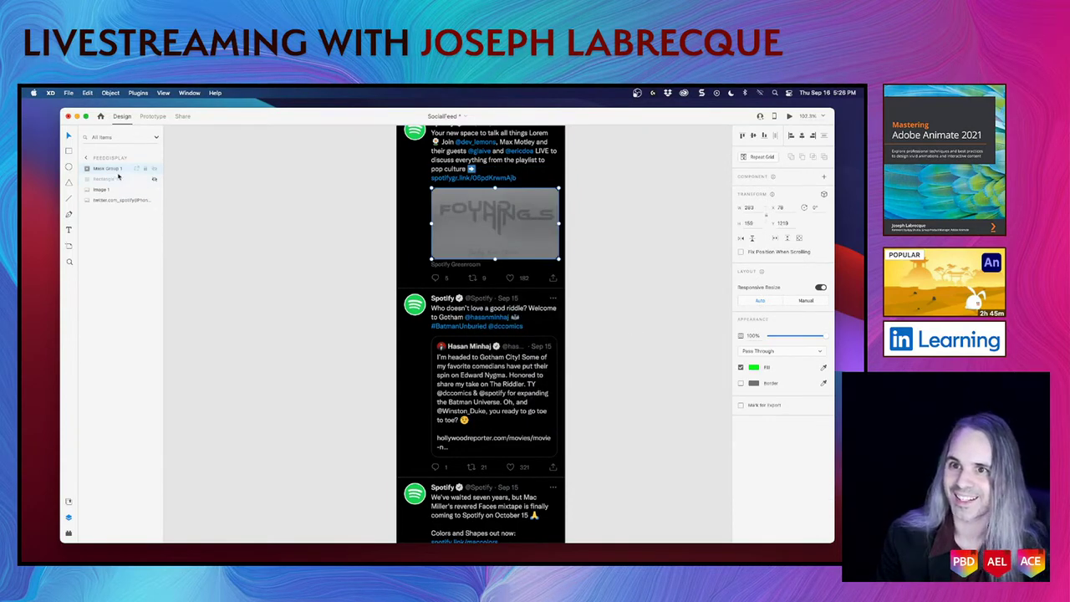
pyautogui.click(612, 271)
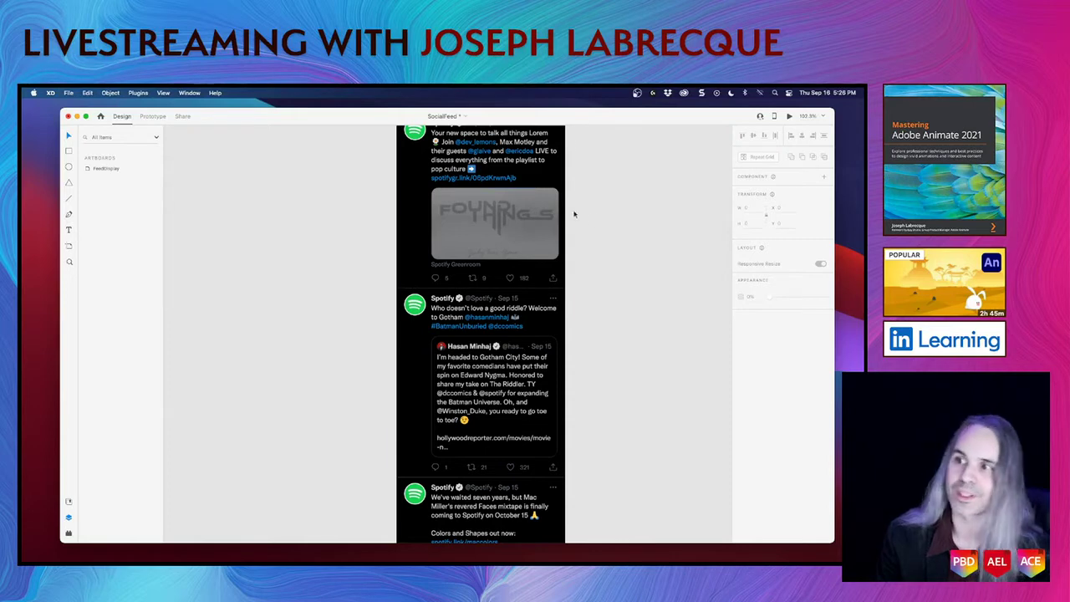
# Apply an Object Blur of 3 to the artwork image inside the mask group
pyautogui.doubleClick(507, 229)
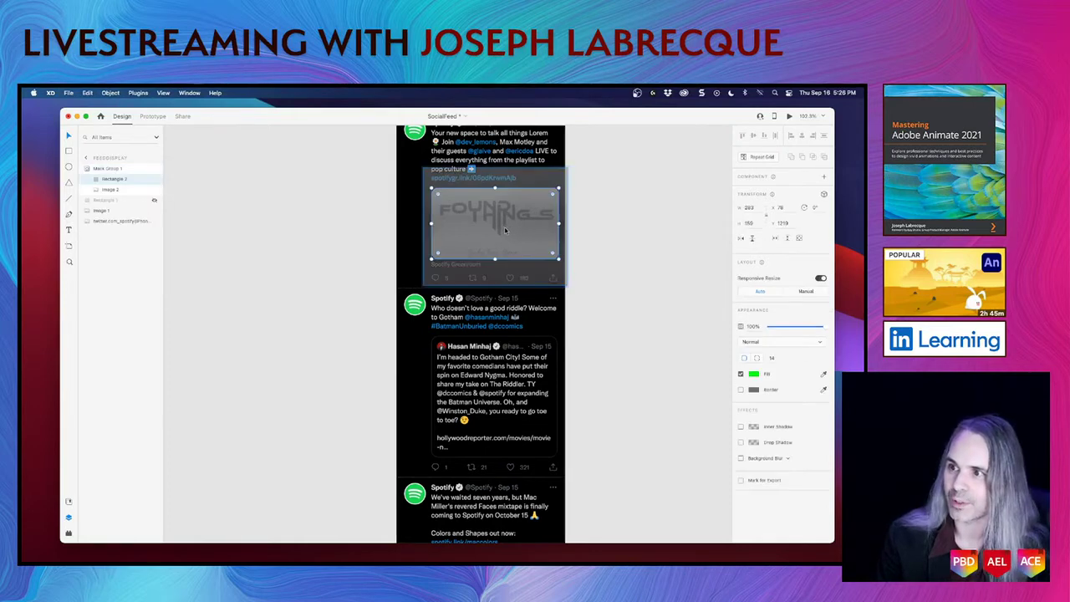
pyautogui.click(112, 191)
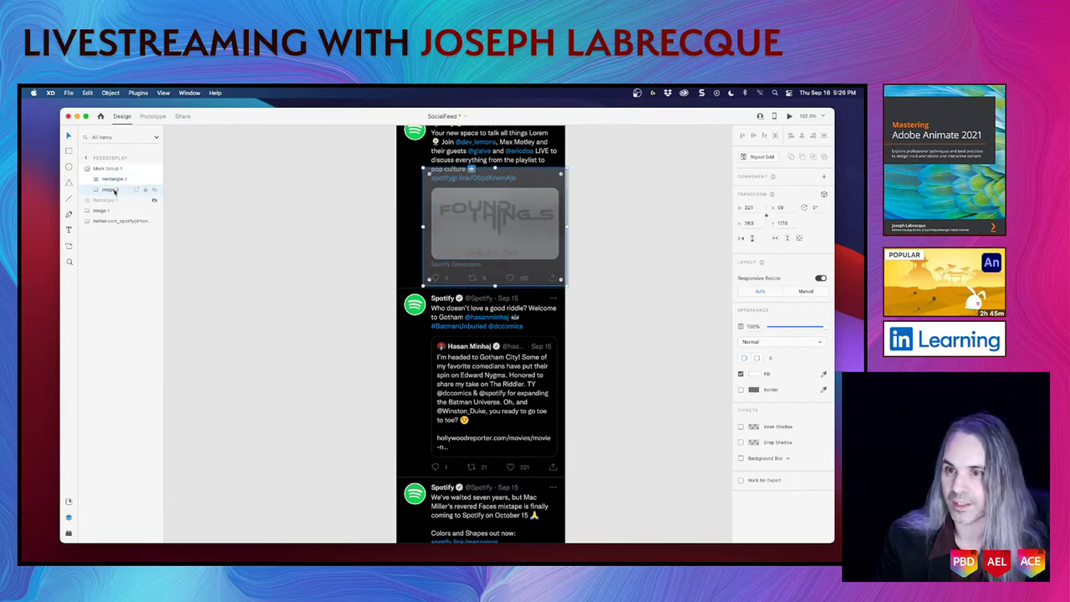
pyautogui.click(741, 460)
pyautogui.click(786, 459)
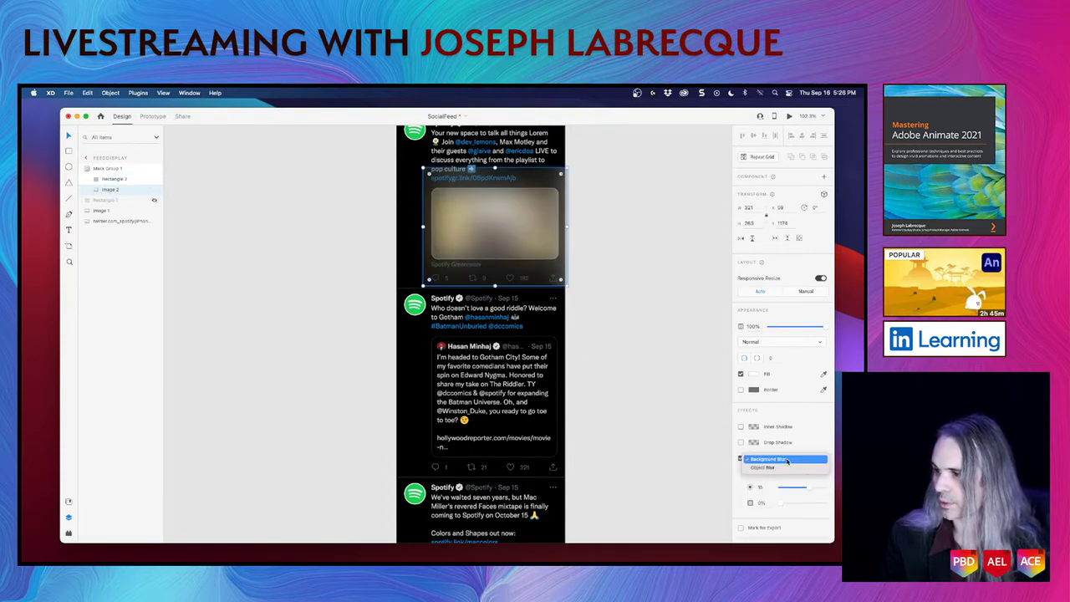
pyautogui.click(765, 467)
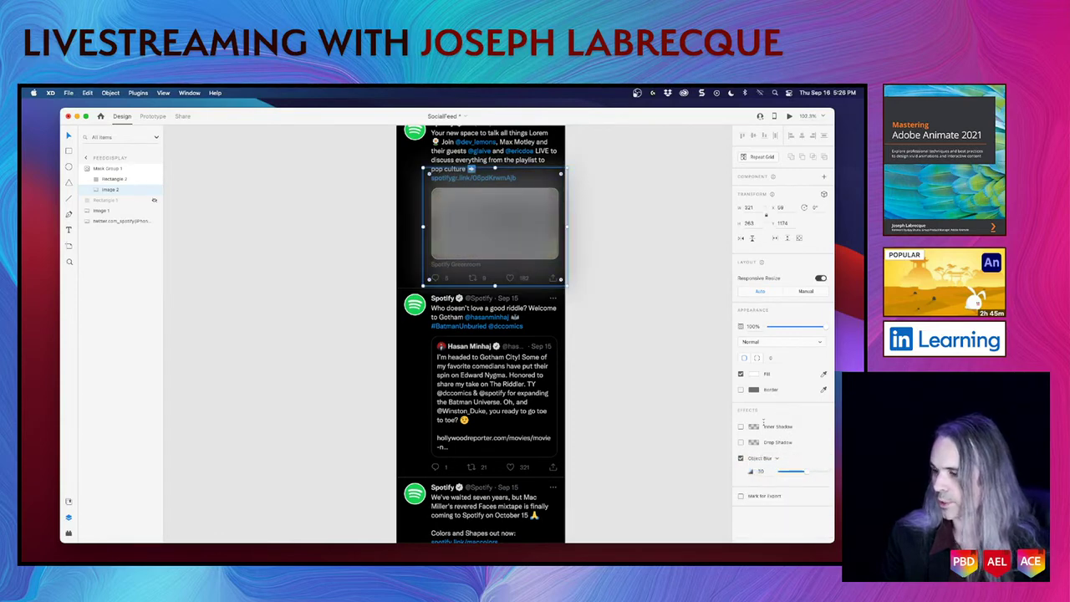
pyautogui.moveTo(806, 471); pyautogui.dragTo(780, 474)
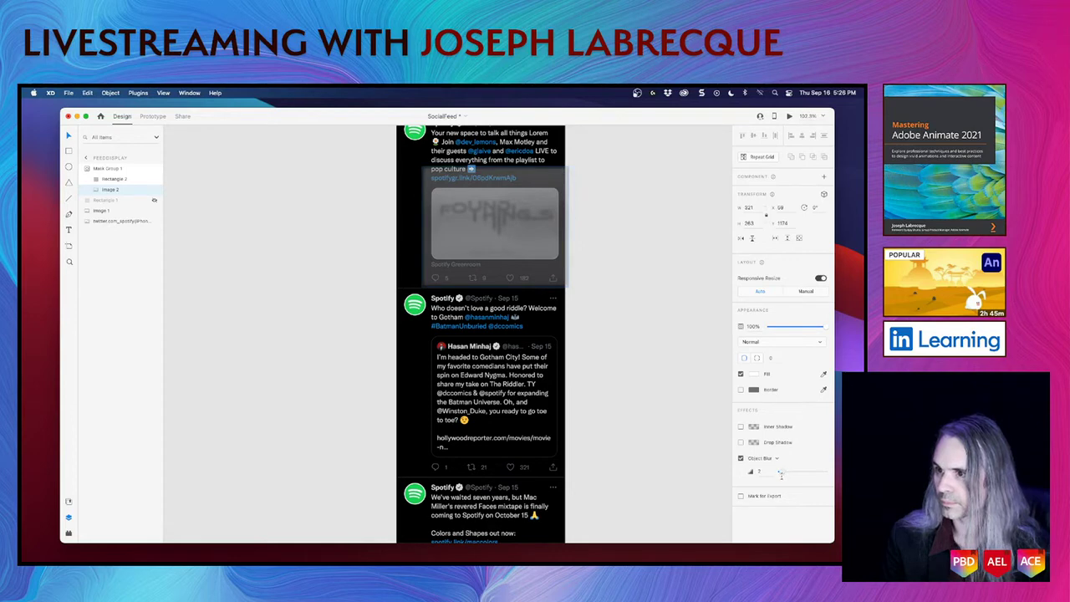
pyautogui.moveTo(783, 475); pyautogui.dragTo(779, 474)
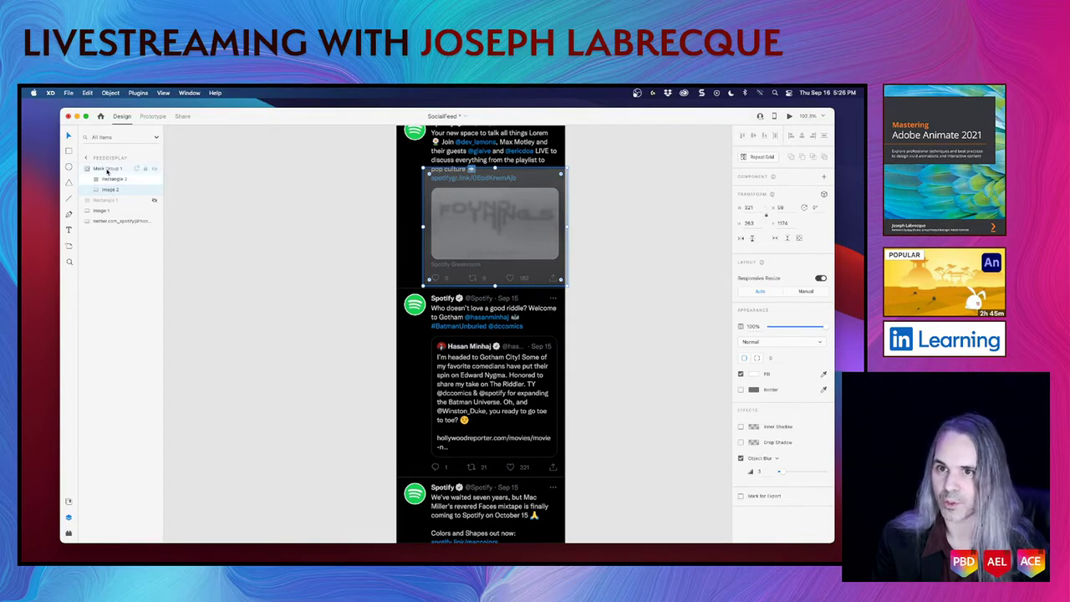
# Save the SocialFeed document and inspect the blurred artwork in the tweet
pyautogui.click(199, 202)
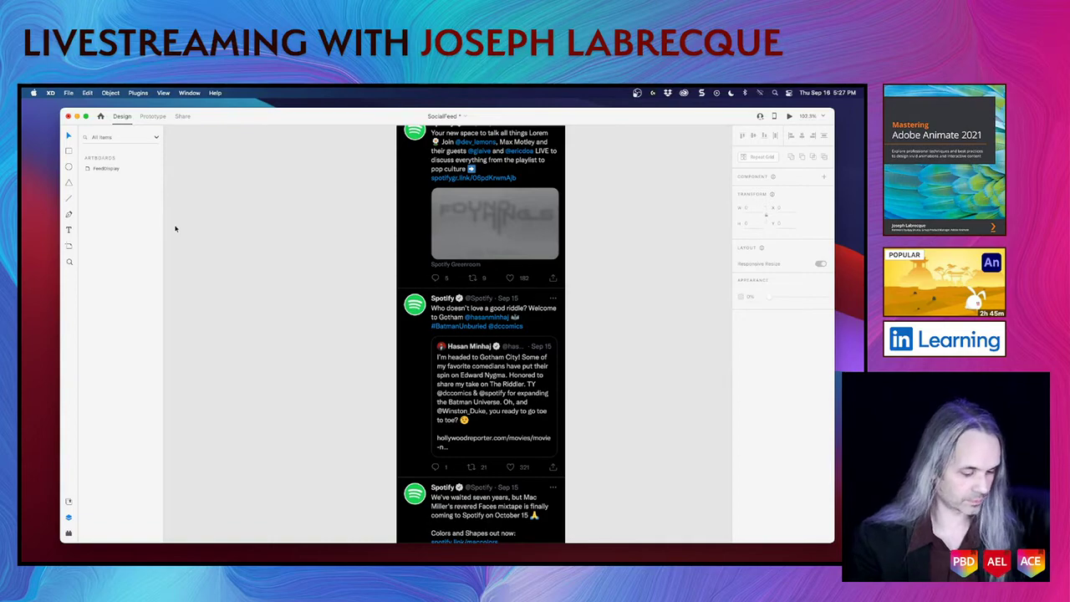
pyautogui.press('super+s')
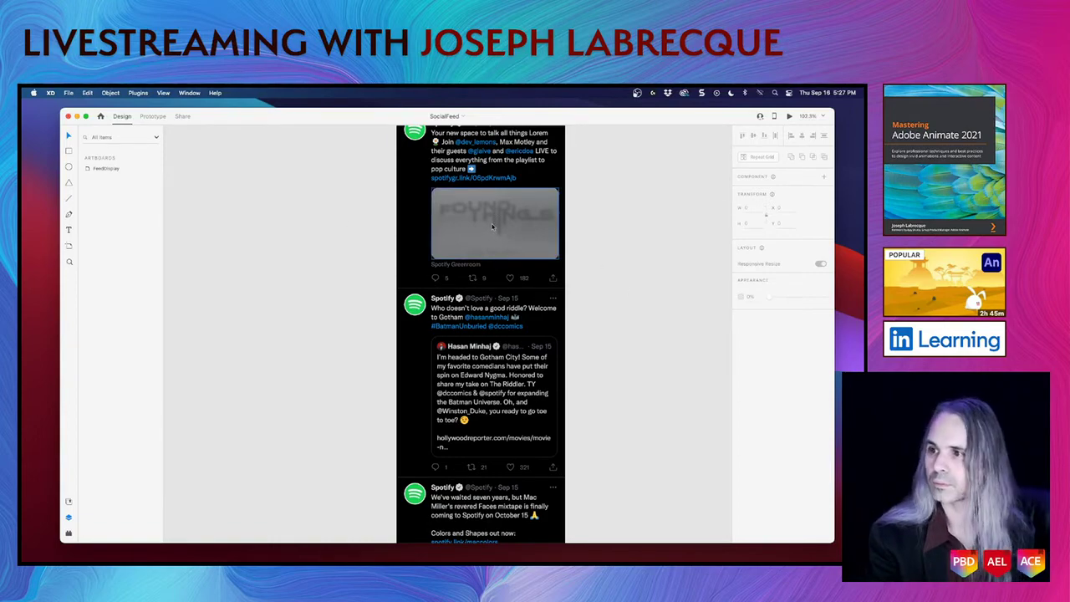
pyautogui.scroll(5, 492, 223)
pyautogui.scroll(2, 492, 223)
pyautogui.scroll(4, 491, 223)
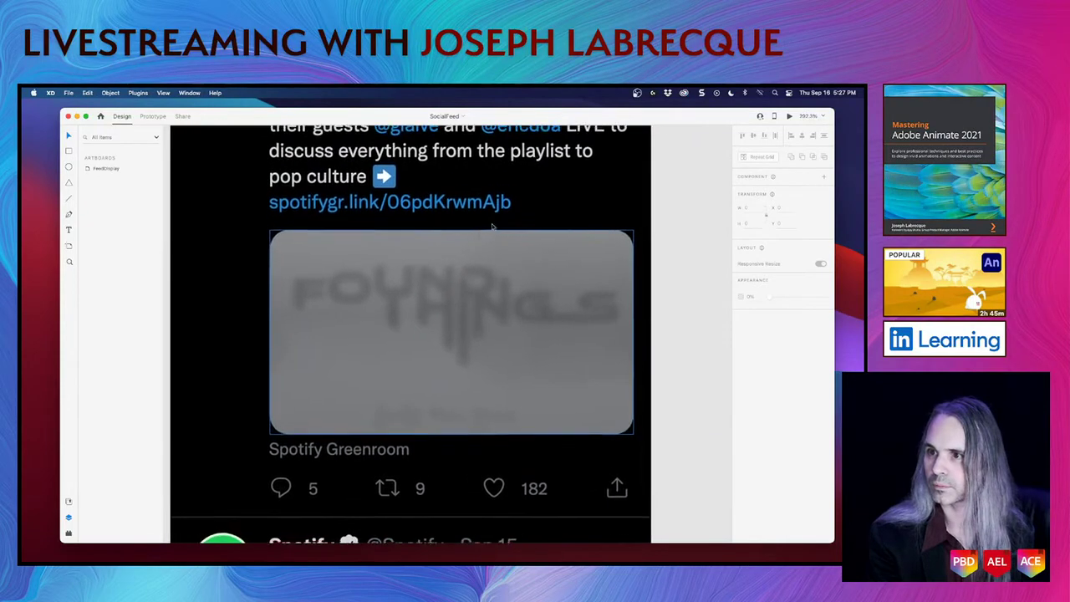
pyautogui.scroll(1, 492, 228)
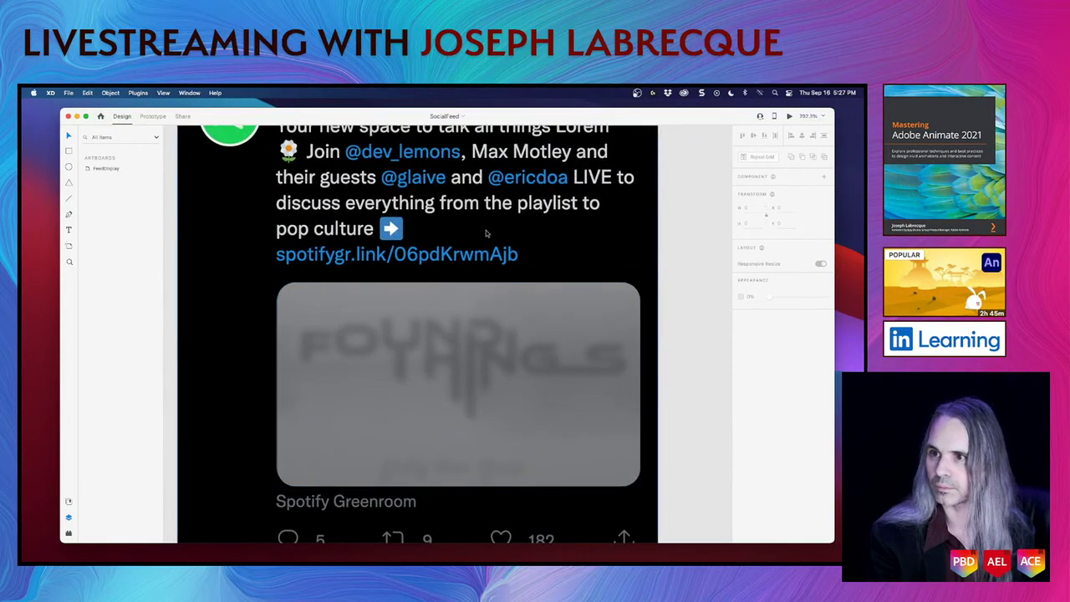
pyautogui.scroll(-4, 486, 229)
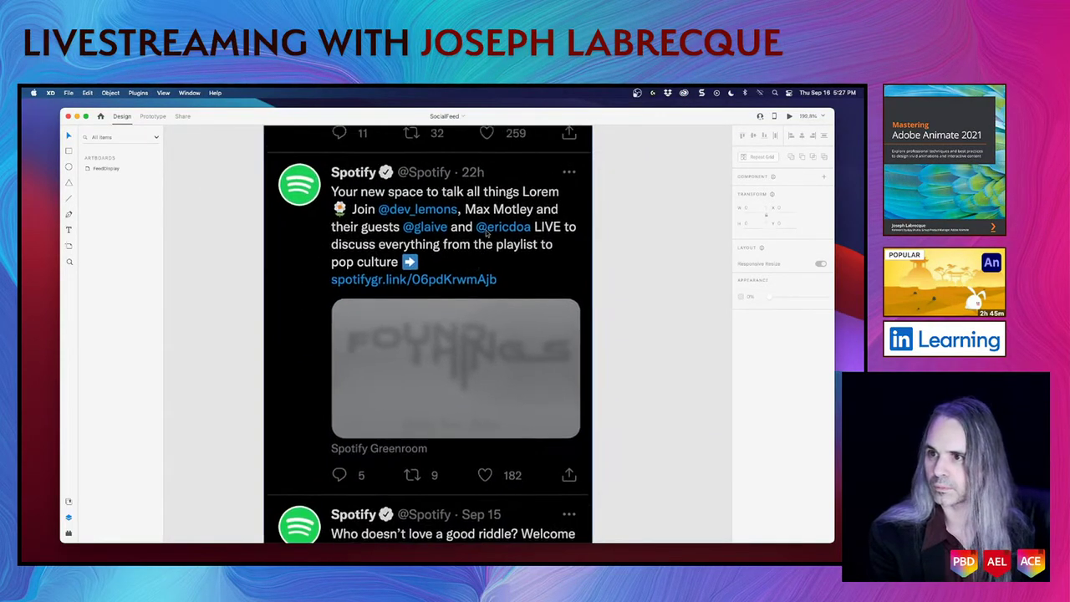
# Switch to Finder, preview CDBooklet.png, and capture its light front cover as a screenshot for pasting
pyautogui.scroll(1, 486, 232)
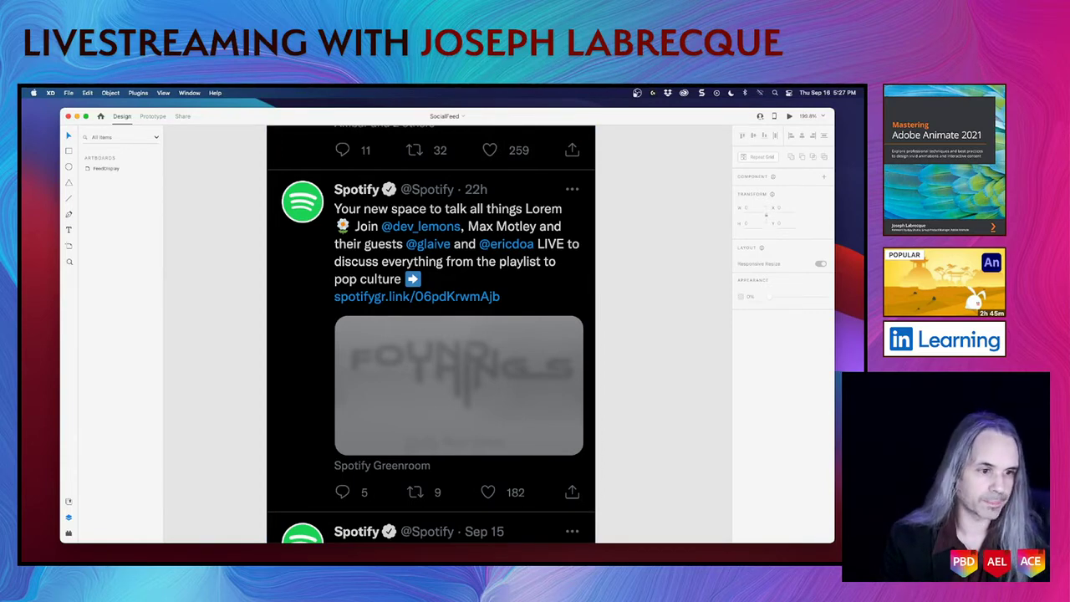
pyautogui.press('super+Tab')
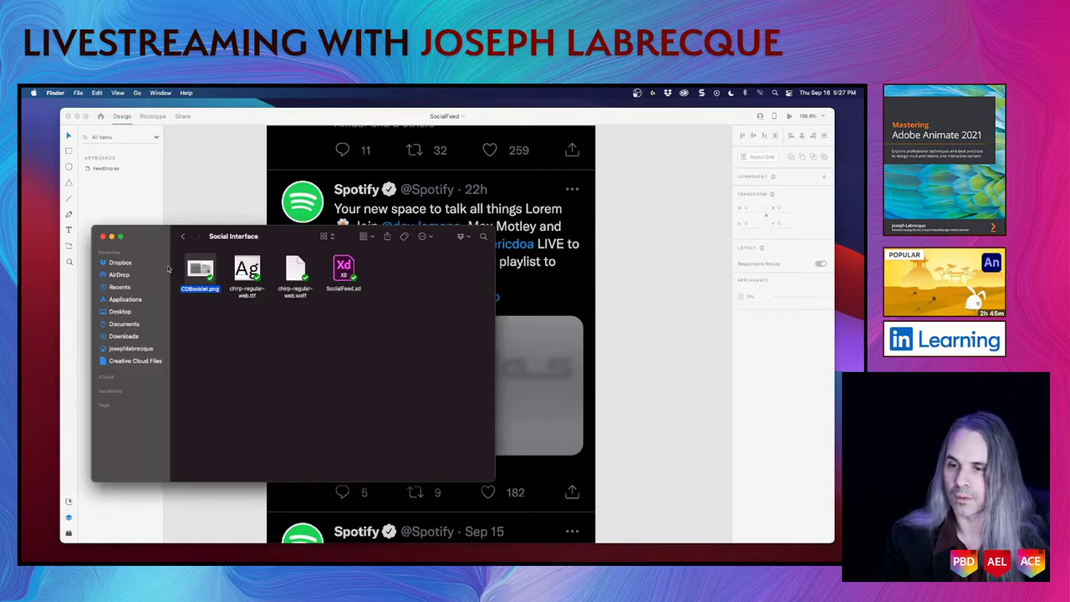
pyautogui.press('space')
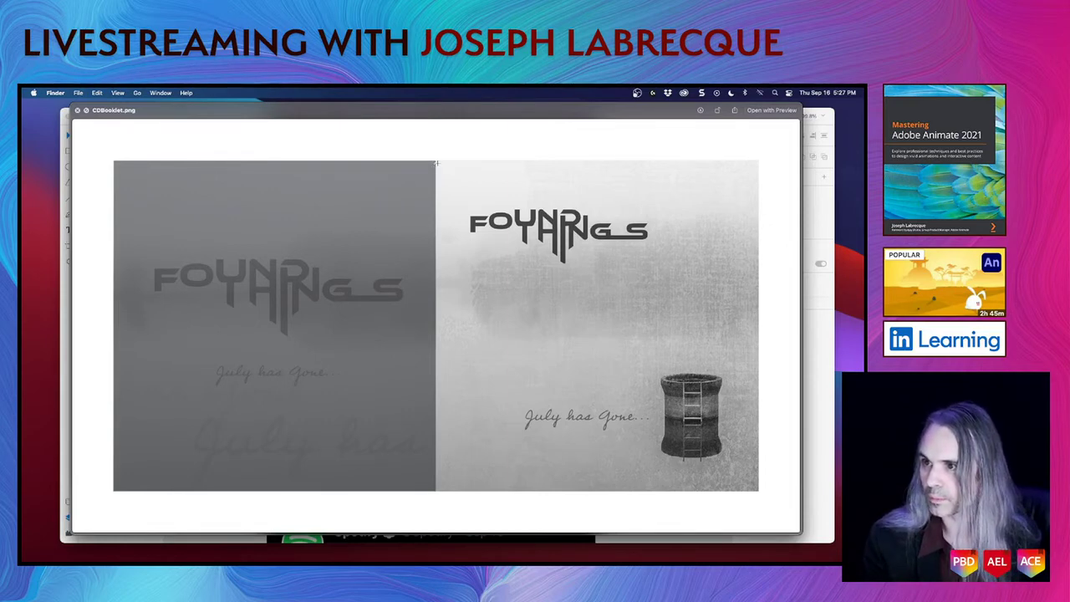
pyautogui.press('super+shift+4')
pyautogui.moveTo(437, 161); pyautogui.dragTo(757, 489)
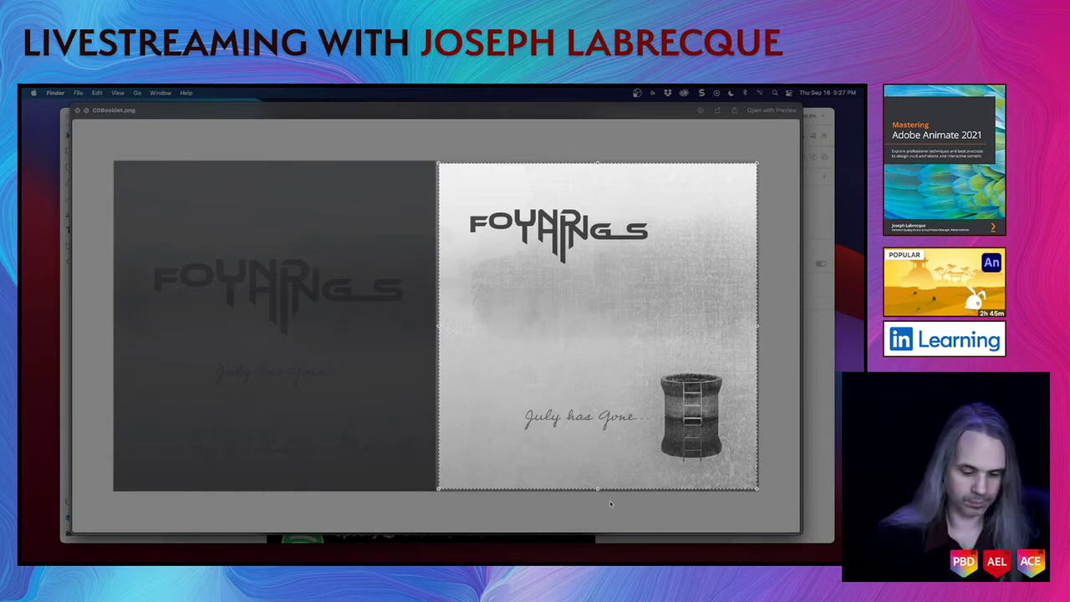
pyautogui.press('Return')
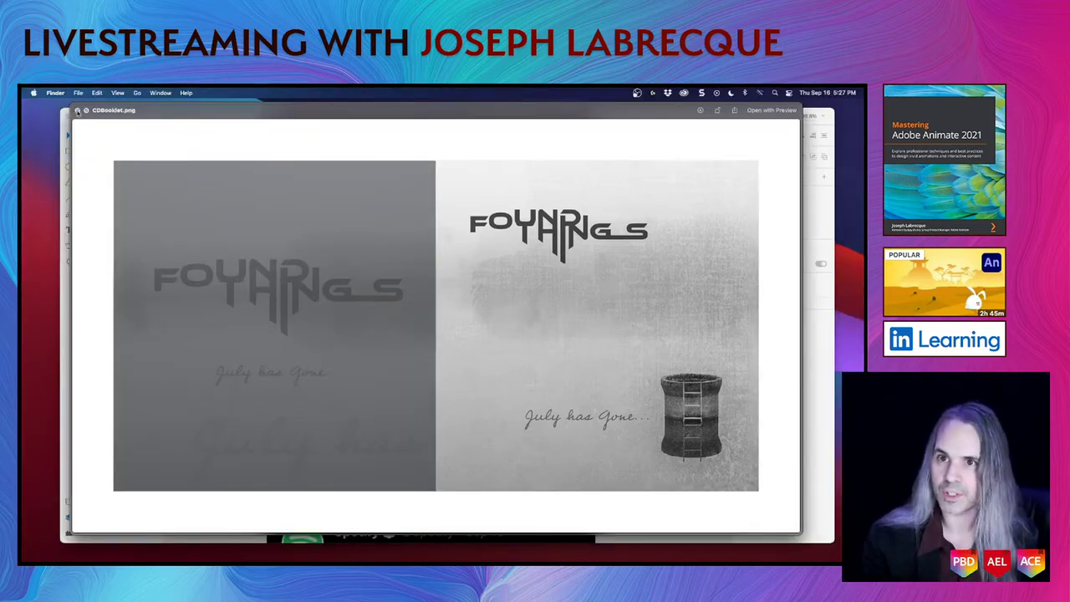
pyautogui.click(77, 109)
pyautogui.moveTo(296, 233); pyautogui.dragTo(22, 243)
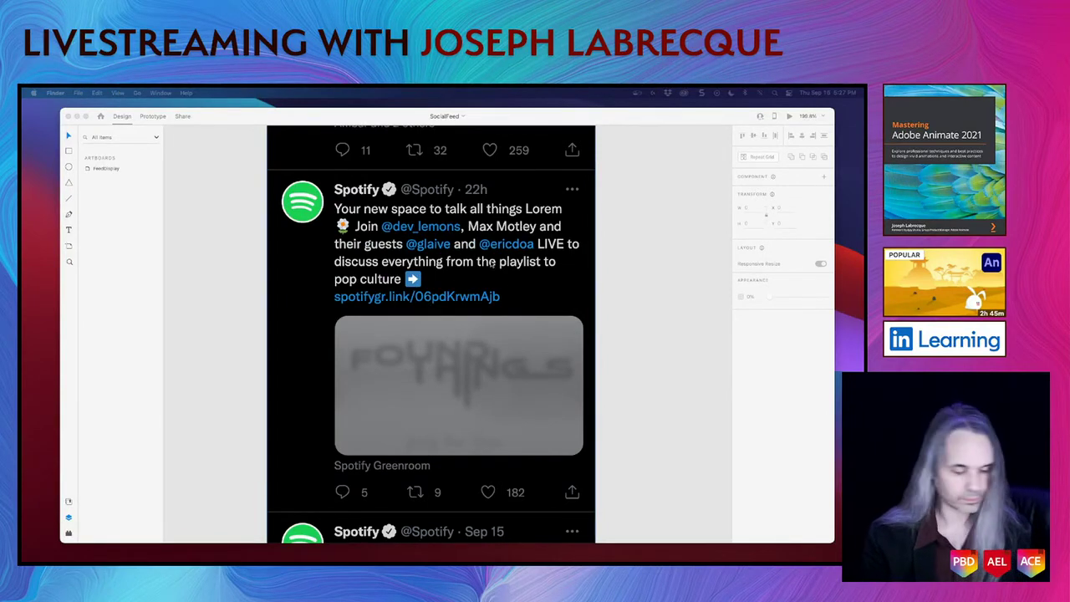
# Paste the captured cover into the SocialFeed document in XD, shrink it to about 128 by 131, and center it over the blurred artwork
pyautogui.click(544, 285)
pyautogui.press('super+v')
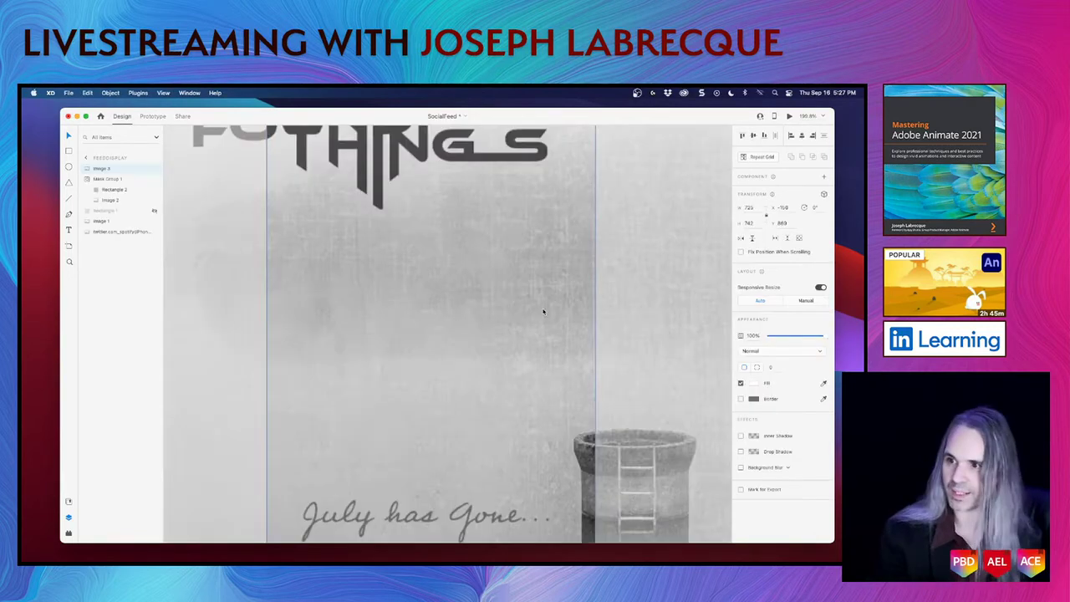
pyautogui.moveTo(210, 202); pyautogui.dragTo(381, 314)
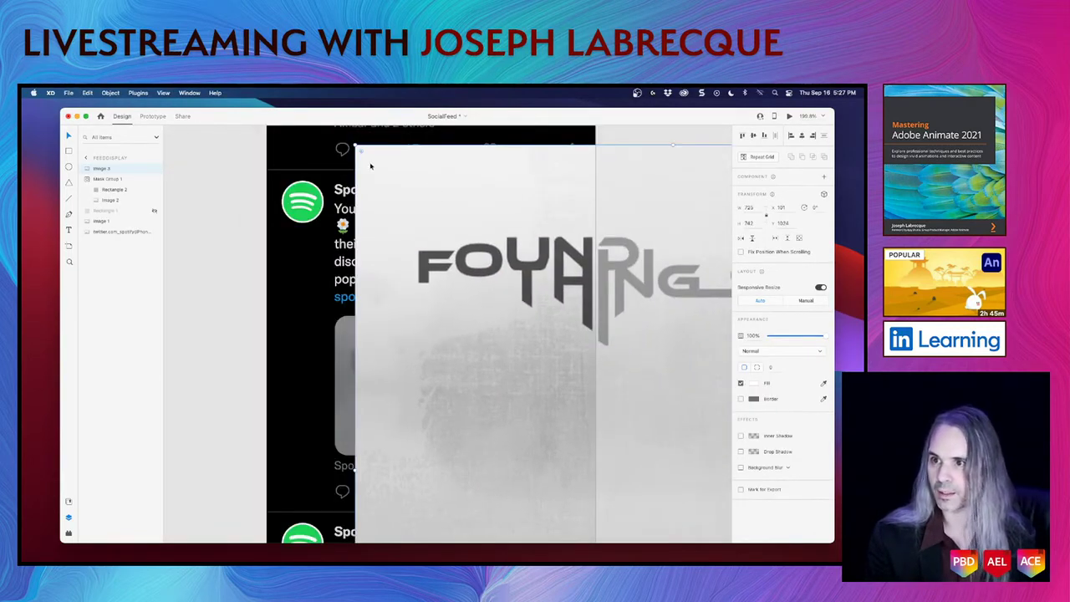
pyautogui.moveTo(355, 146); pyautogui.dragTo(659, 343)
pyautogui.moveTo(679, 471); pyautogui.dragTo(438, 376)
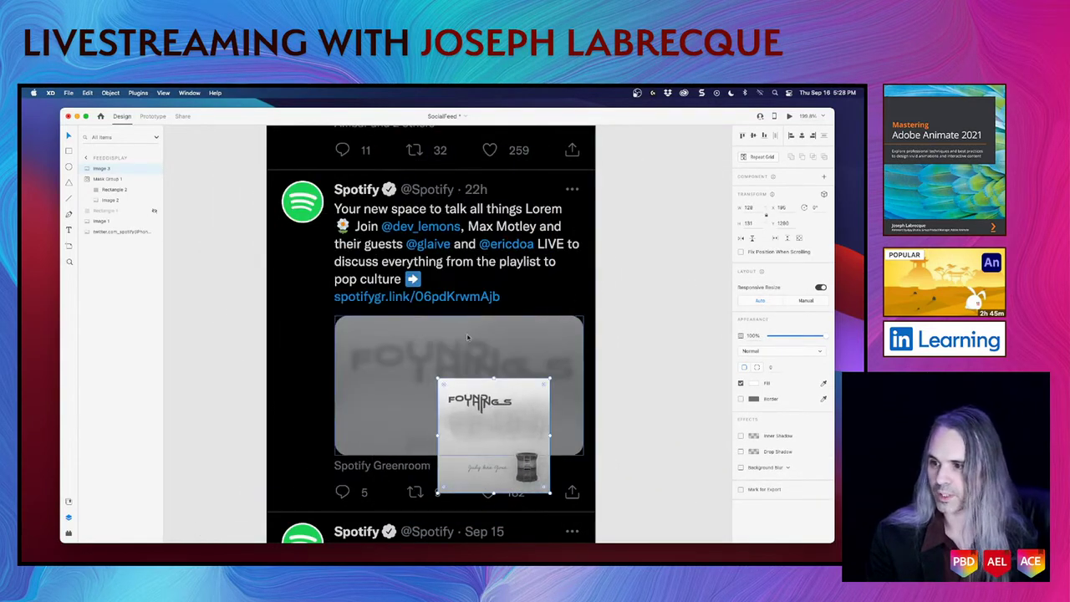
pyautogui.moveTo(518, 423); pyautogui.dragTo(485, 374)
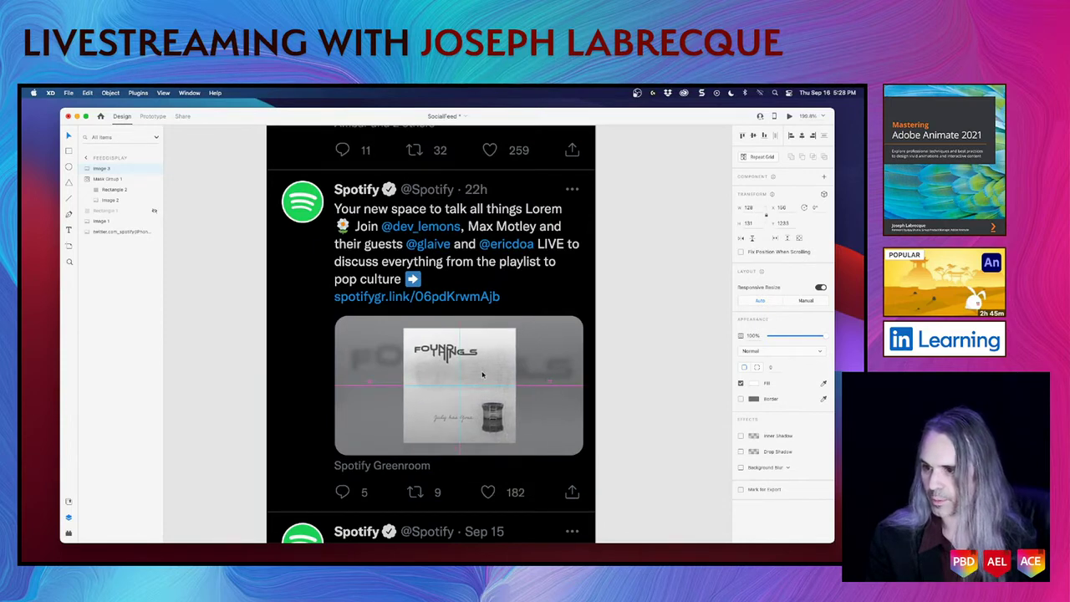
pyautogui.click(691, 452)
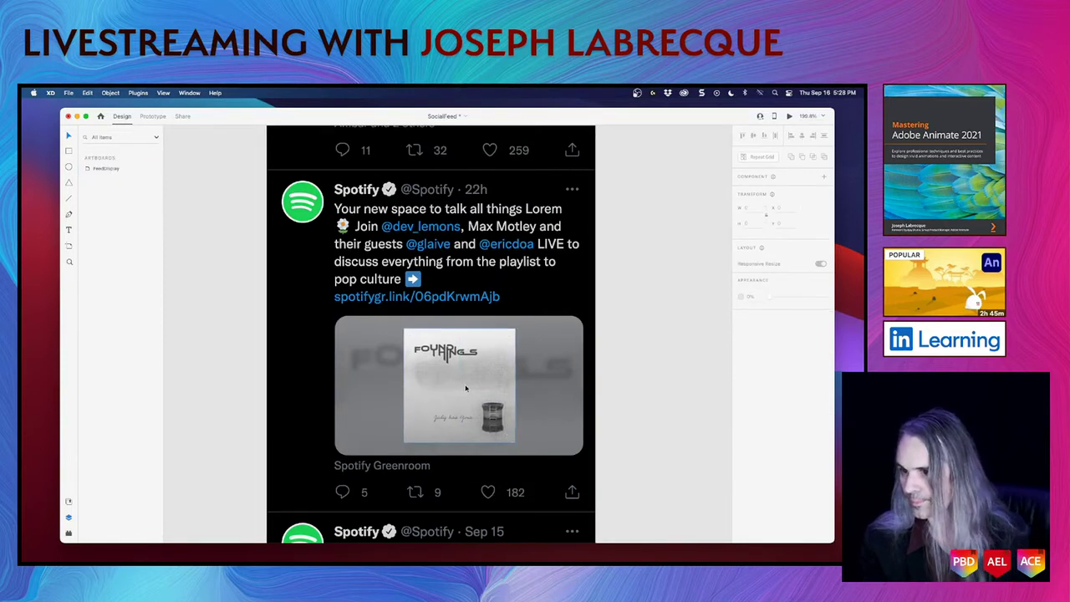
# Round all corners of the small album cover image to a radius of 4
pyautogui.click(430, 368)
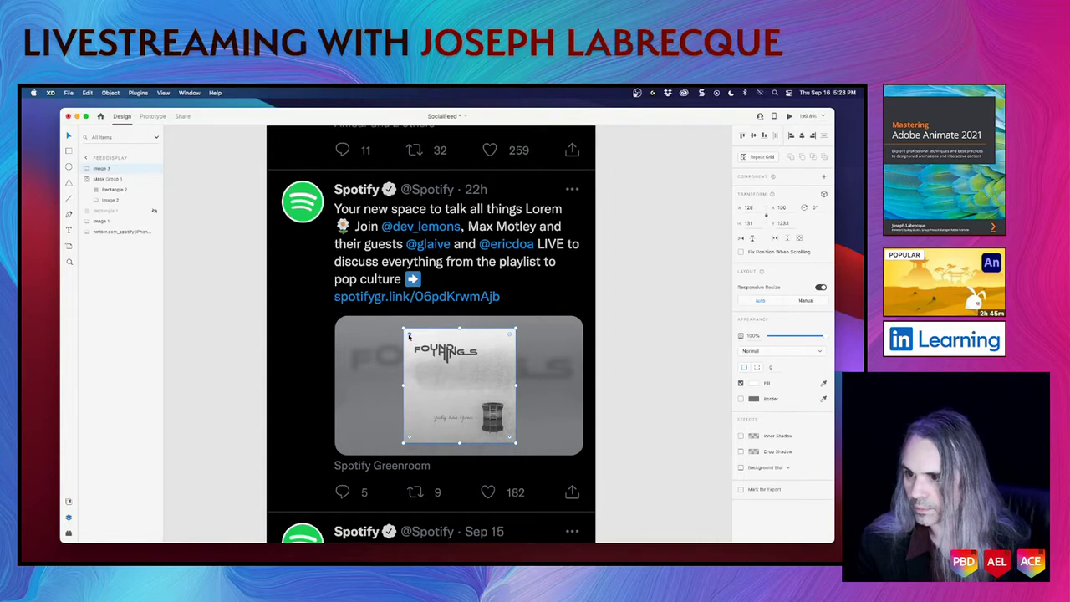
pyautogui.moveTo(413, 338); pyautogui.dragTo(405, 333)
pyautogui.click(639, 398)
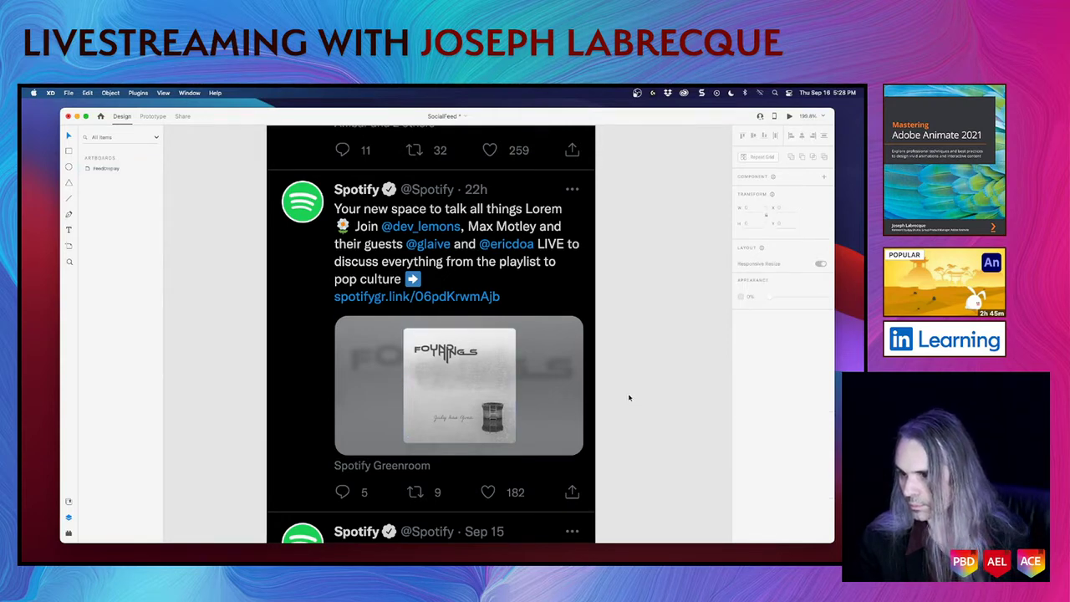
# Add a drop shadow to the small album cover with its default offset and blur
pyautogui.click(502, 383)
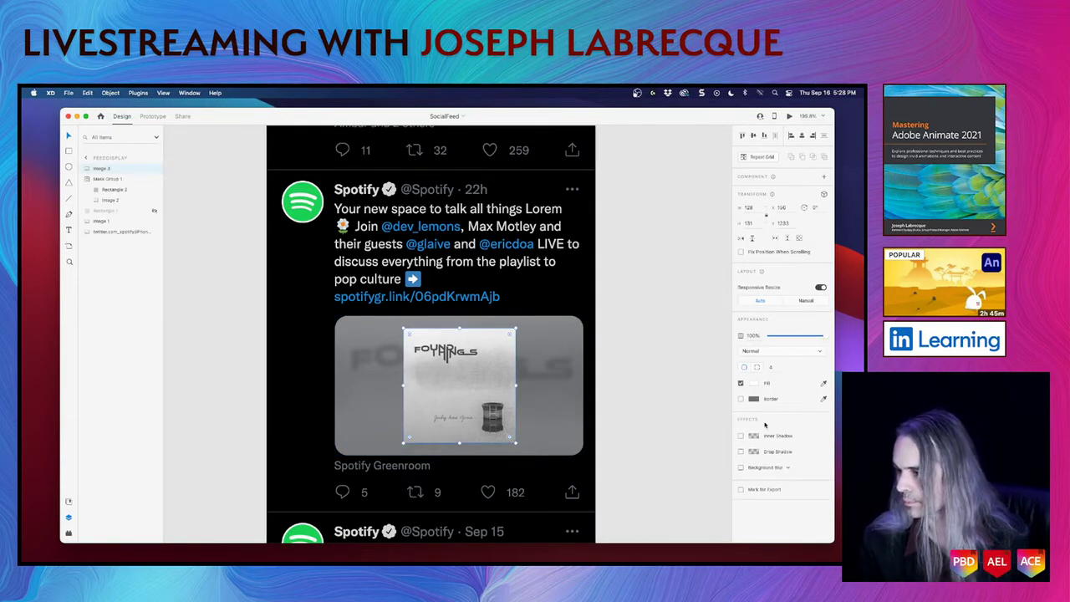
pyautogui.click(741, 452)
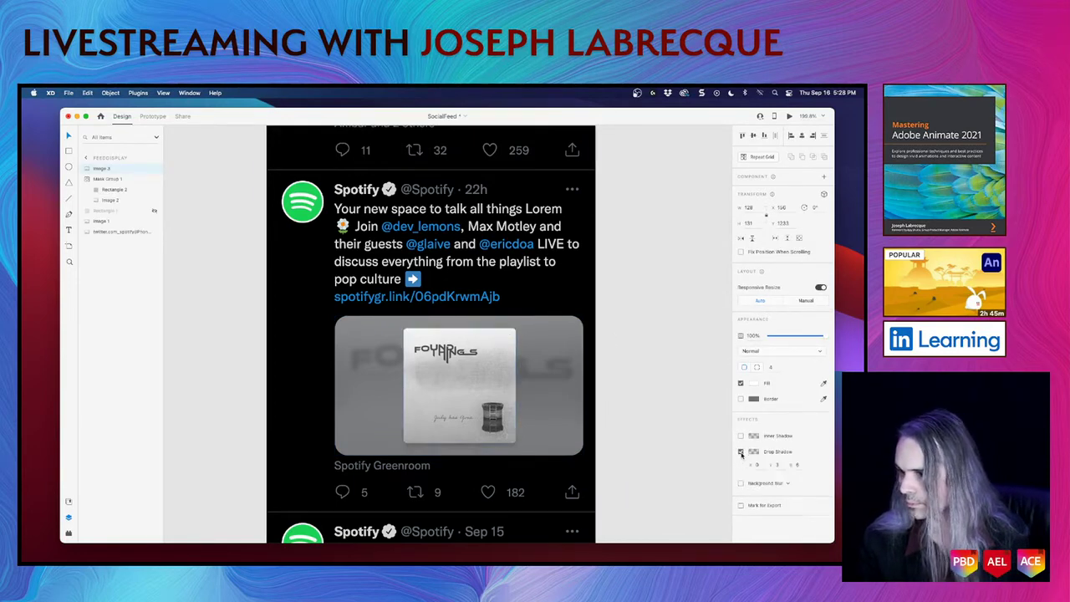
pyautogui.click(648, 438)
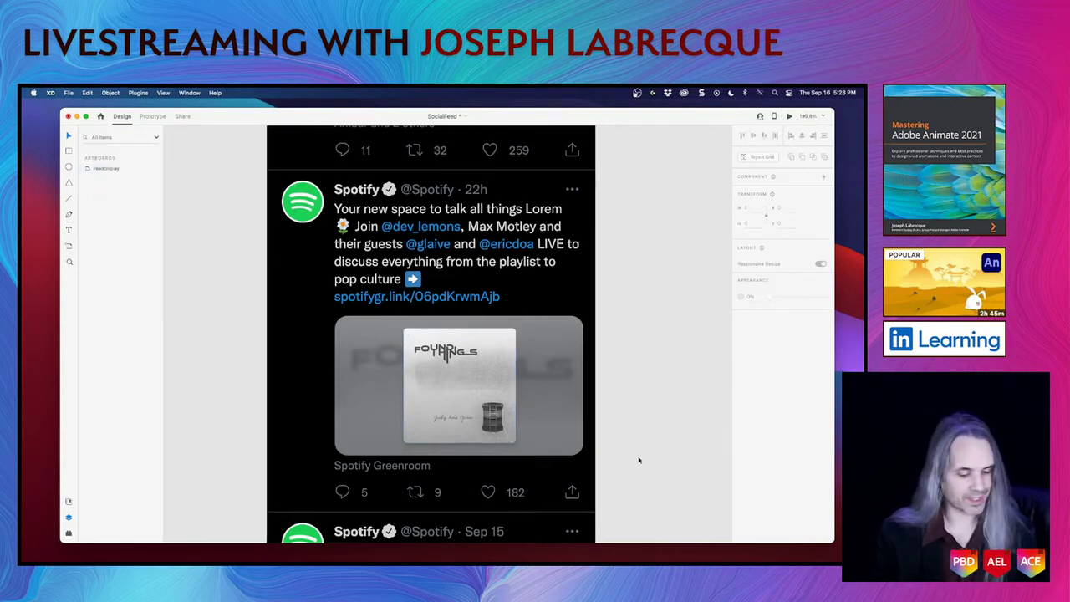
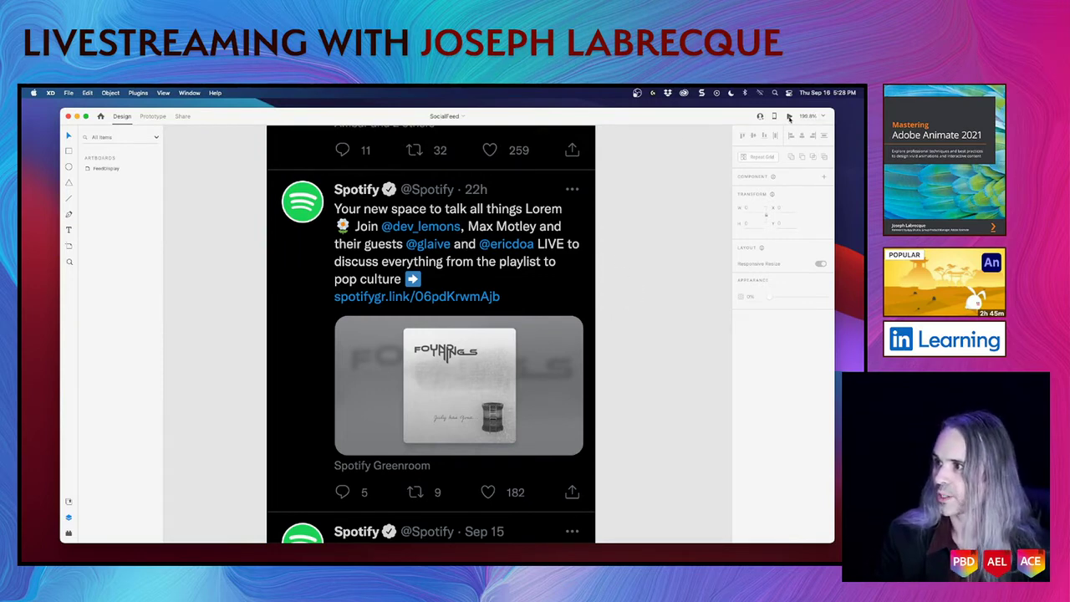
# Preview the SocialFeed prototype, scroll through its posts to check the modified one, and close the preview
pyautogui.click(789, 117)
pyautogui.moveTo(381, 158); pyautogui.dragTo(704, 149)
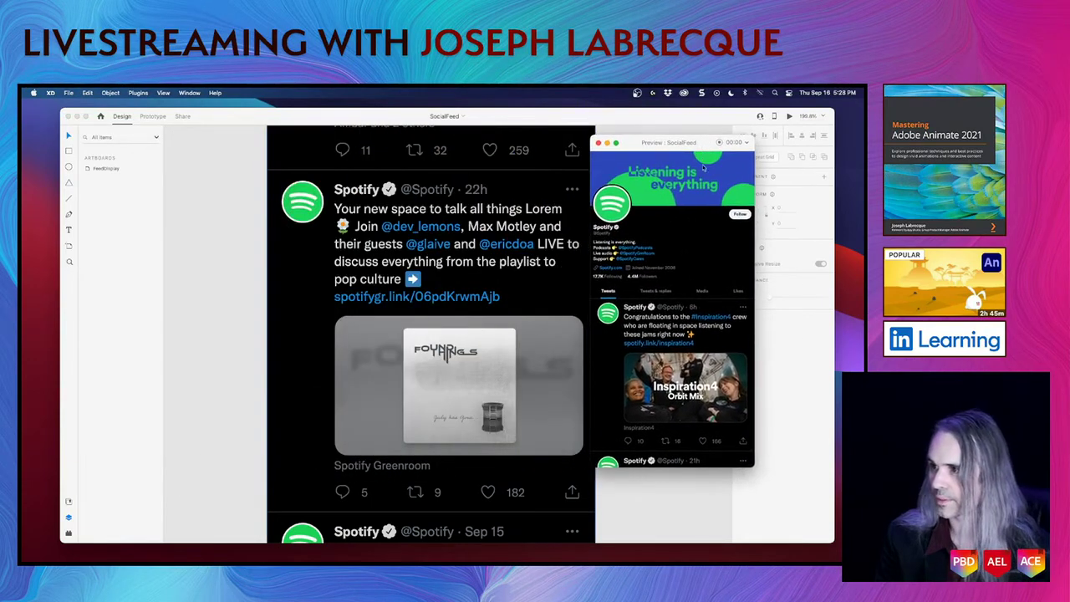
pyautogui.scroll(-10, 712, 326)
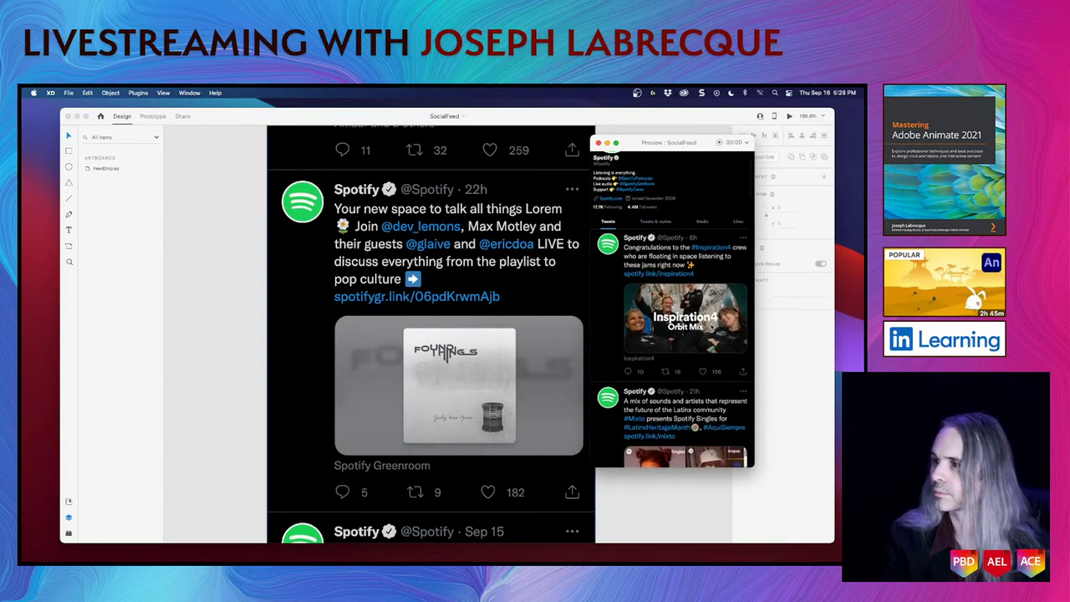
pyautogui.scroll(-5, 712, 326)
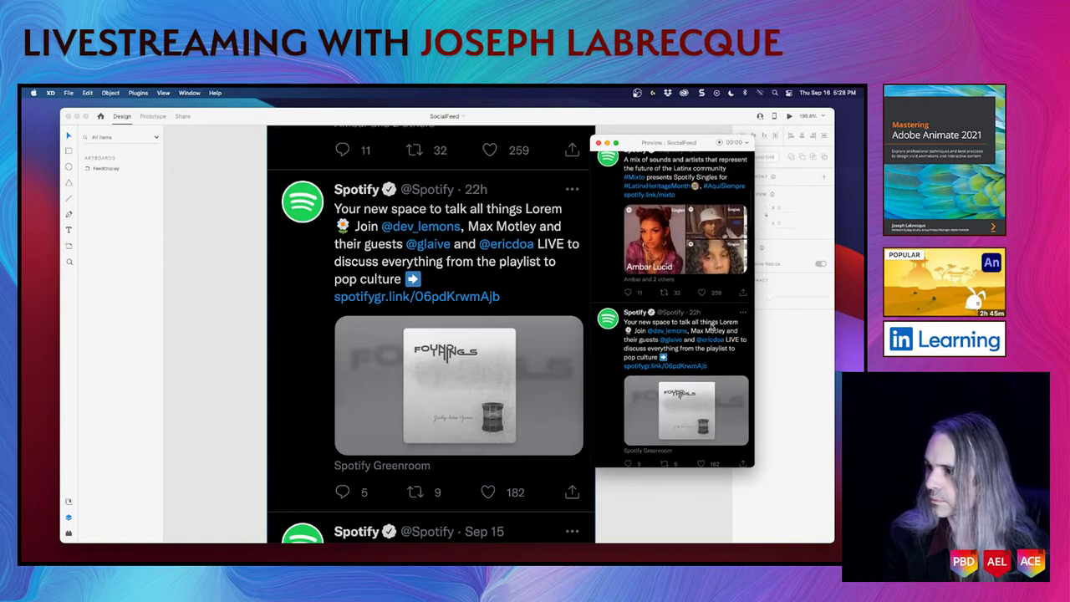
pyautogui.scroll(-3, 711, 327)
pyautogui.scroll(5, 712, 326)
pyautogui.scroll(-4, 712, 326)
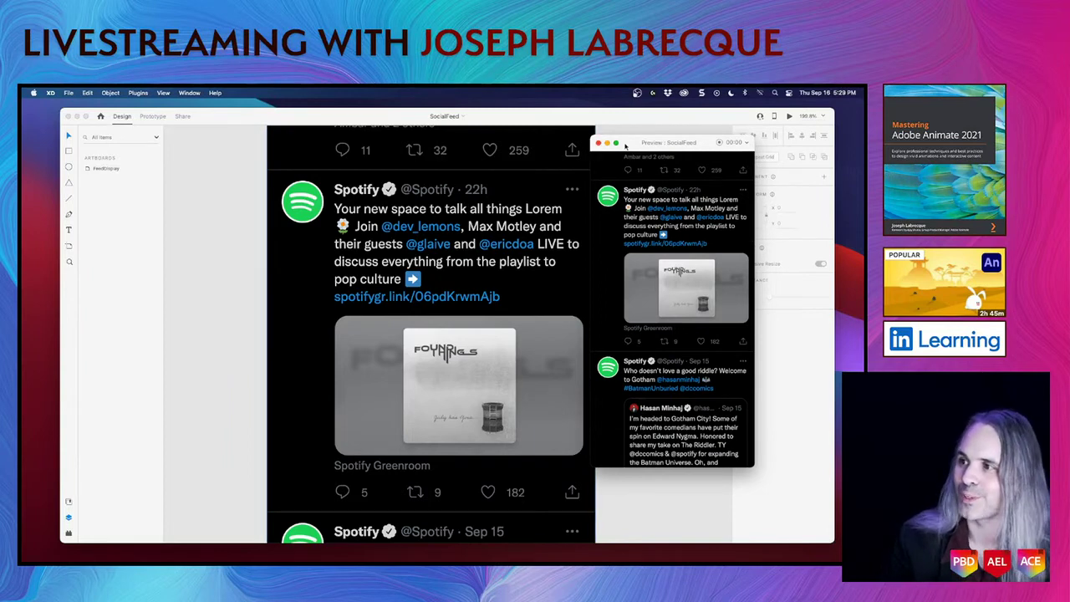
pyautogui.click(599, 144)
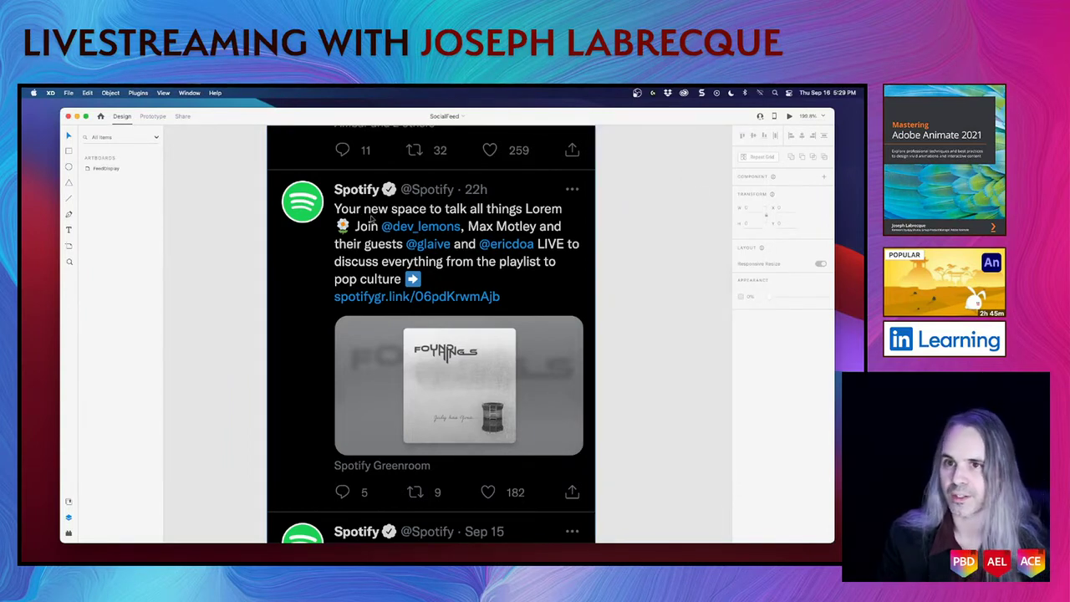
# Show the hidden black Rectangle 1 in the 22h Spotify post and move it down to Y 1138, below the first two text lines
pyautogui.click(387, 242)
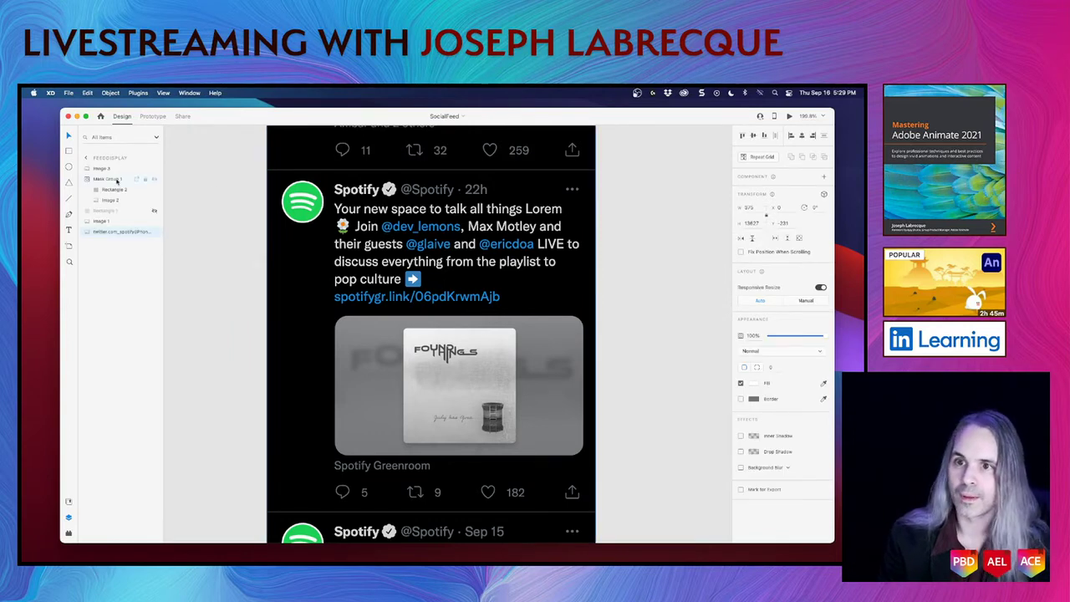
pyautogui.click(154, 213)
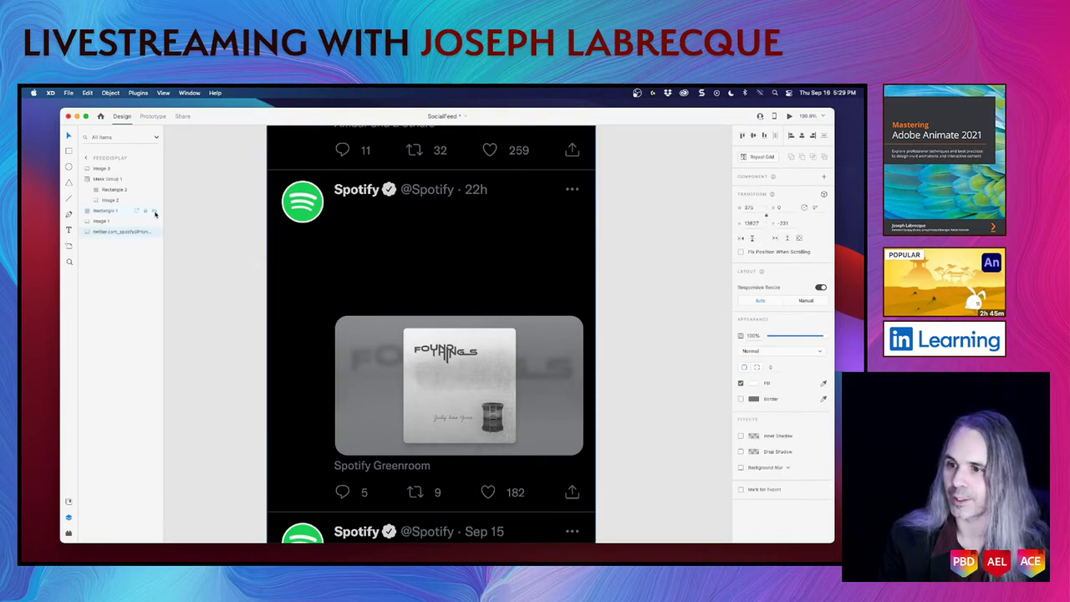
pyautogui.click(154, 214)
pyautogui.click(153, 214)
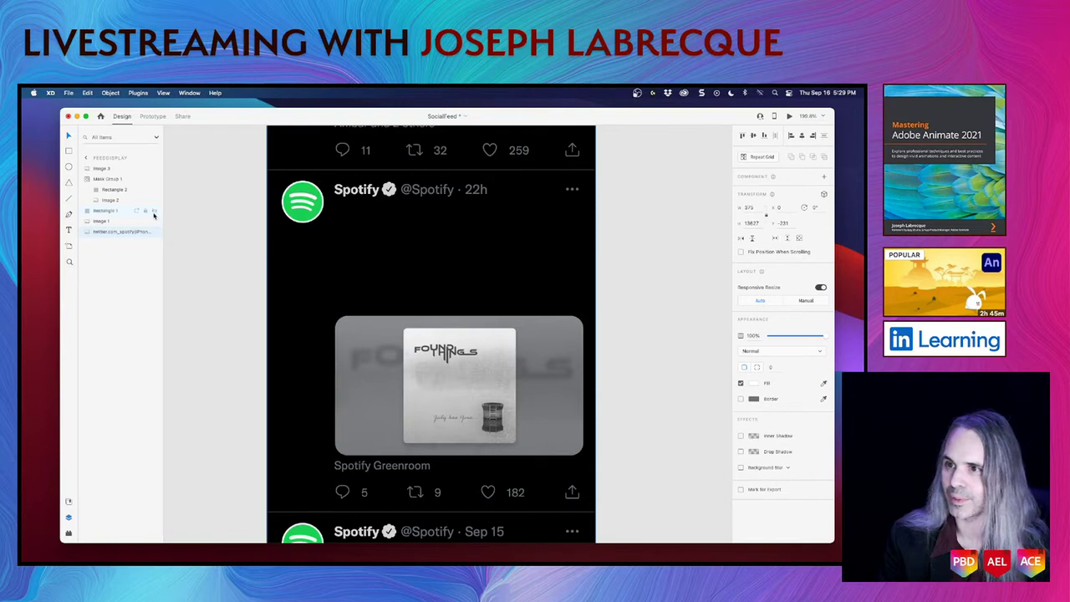
pyautogui.click(153, 214)
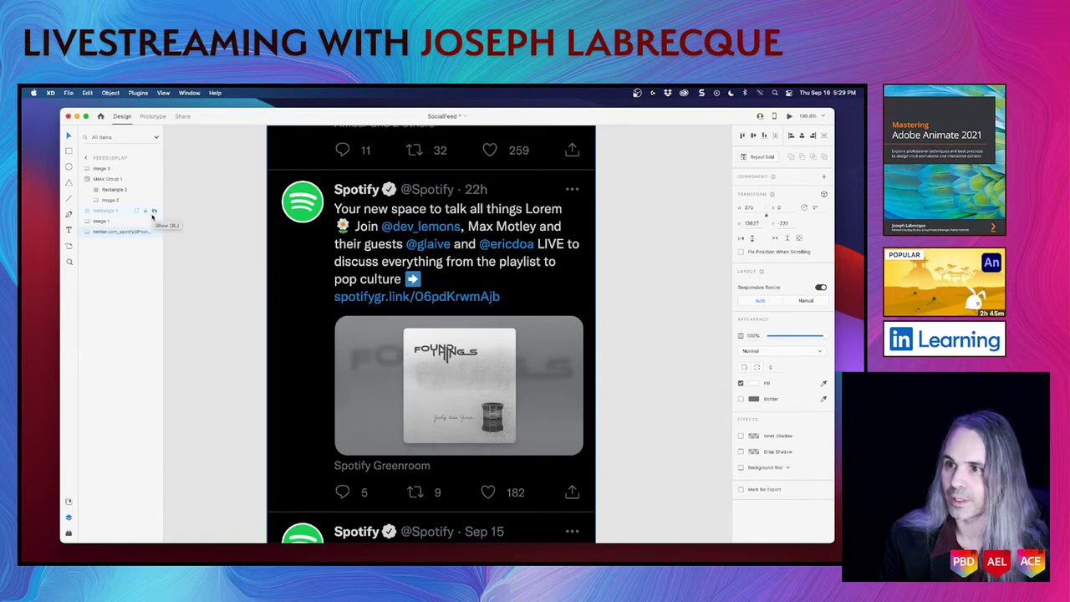
pyautogui.click(153, 214)
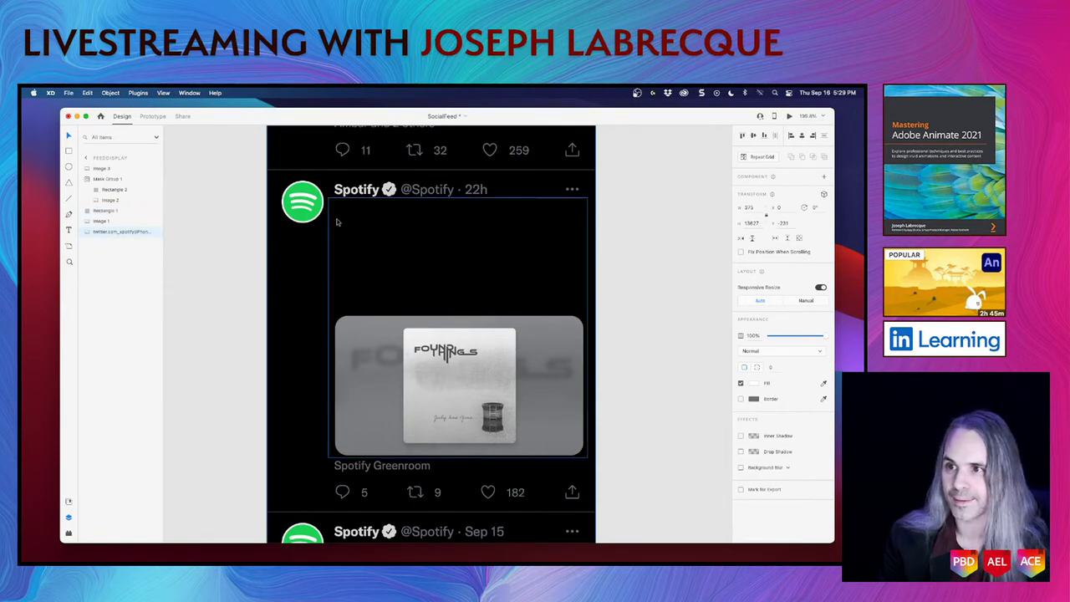
pyautogui.moveTo(420, 232); pyautogui.dragTo(424, 270)
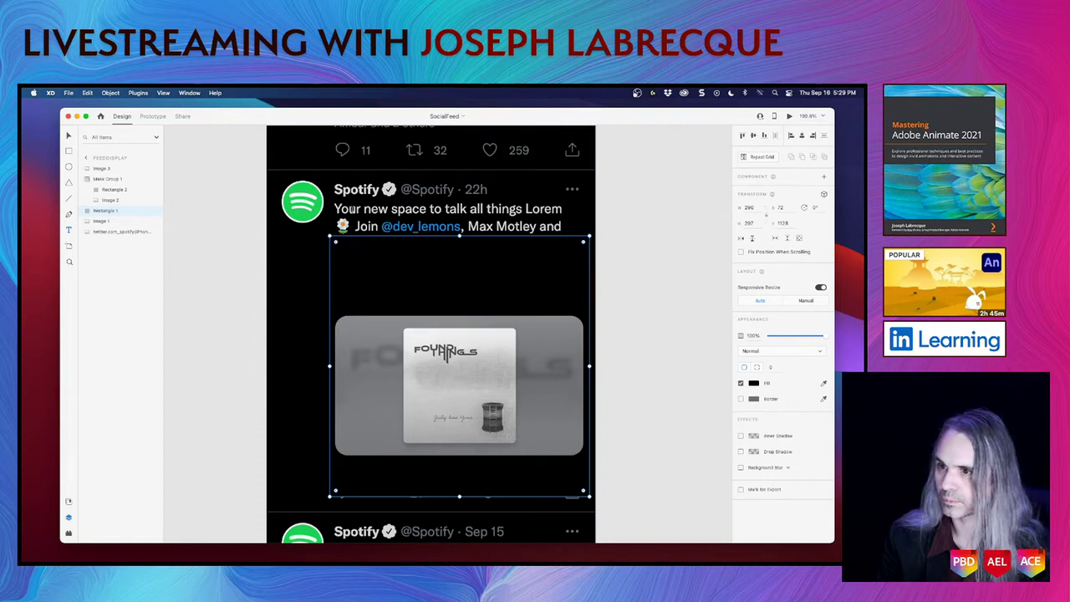
# Add the text "Fake album text" on the black area above the album image in the 22h post
pyautogui.click(382, 272)
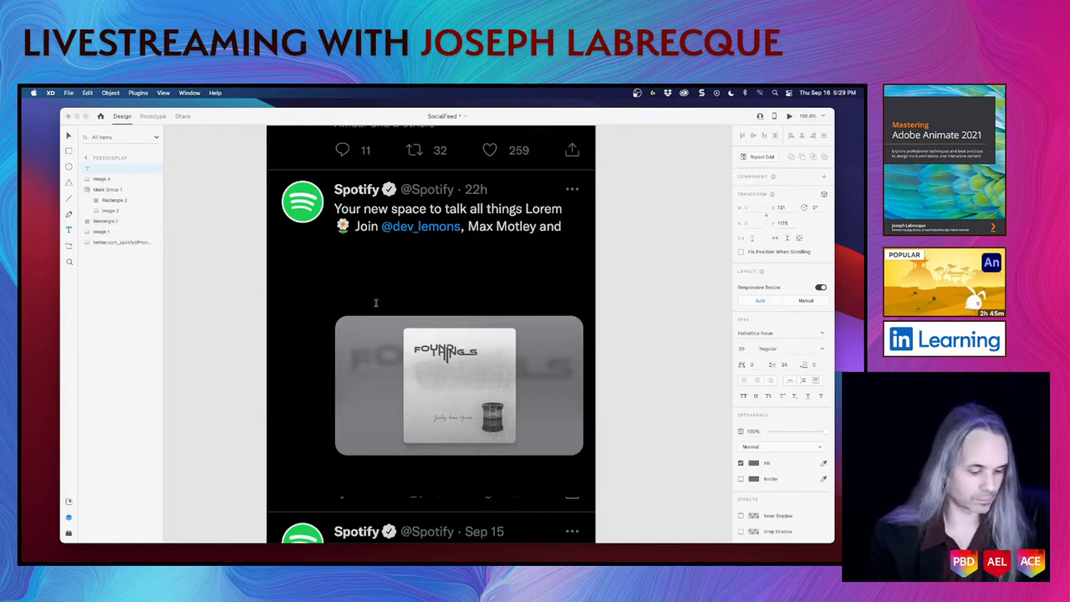
pyautogui.write('Fake ')
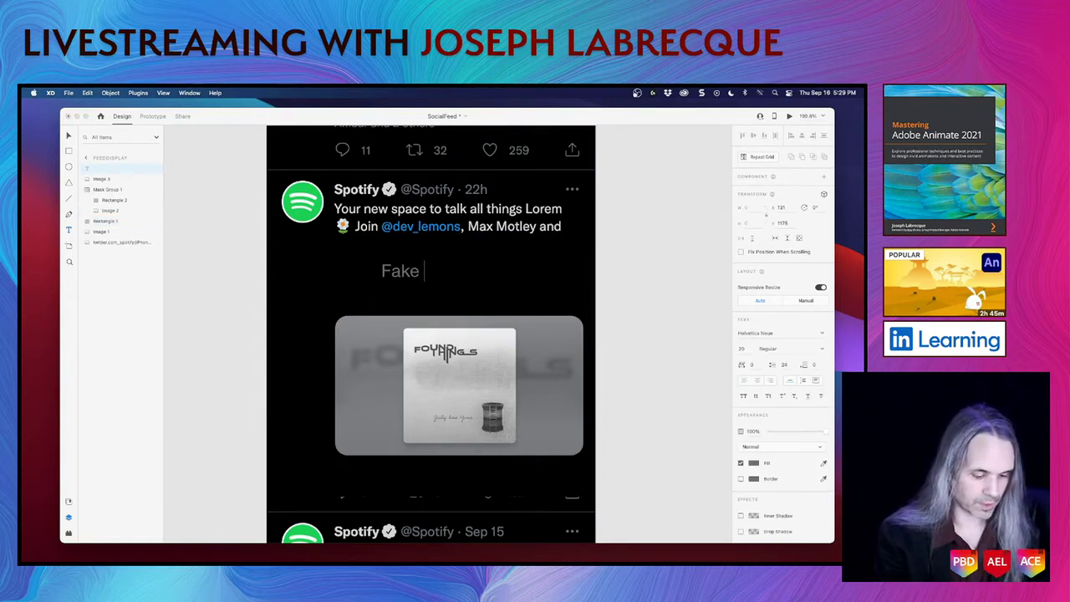
pyautogui.write('alb')
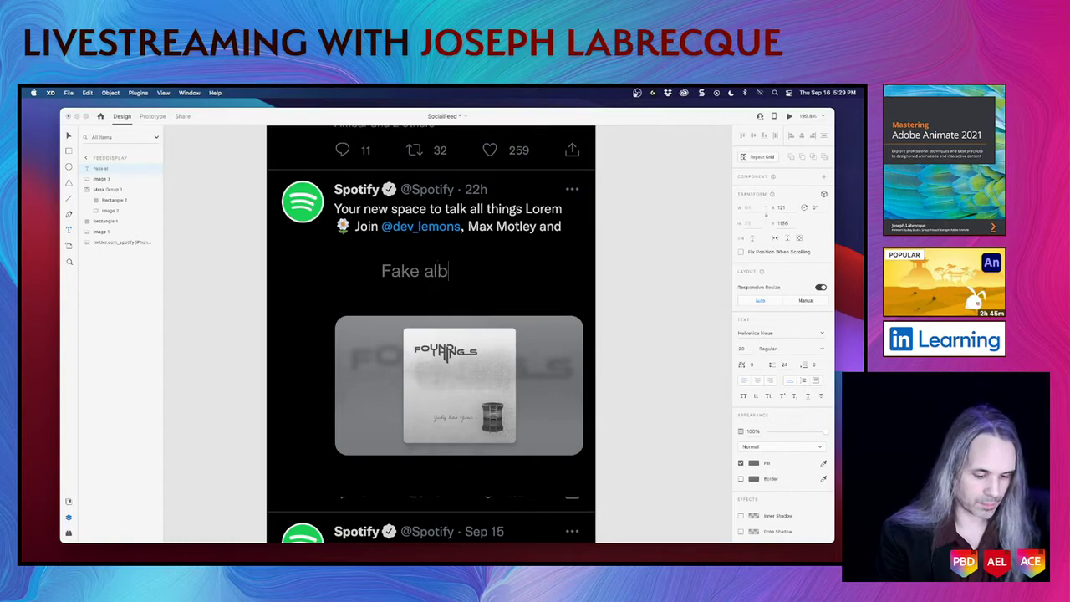
pyautogui.write('um text')
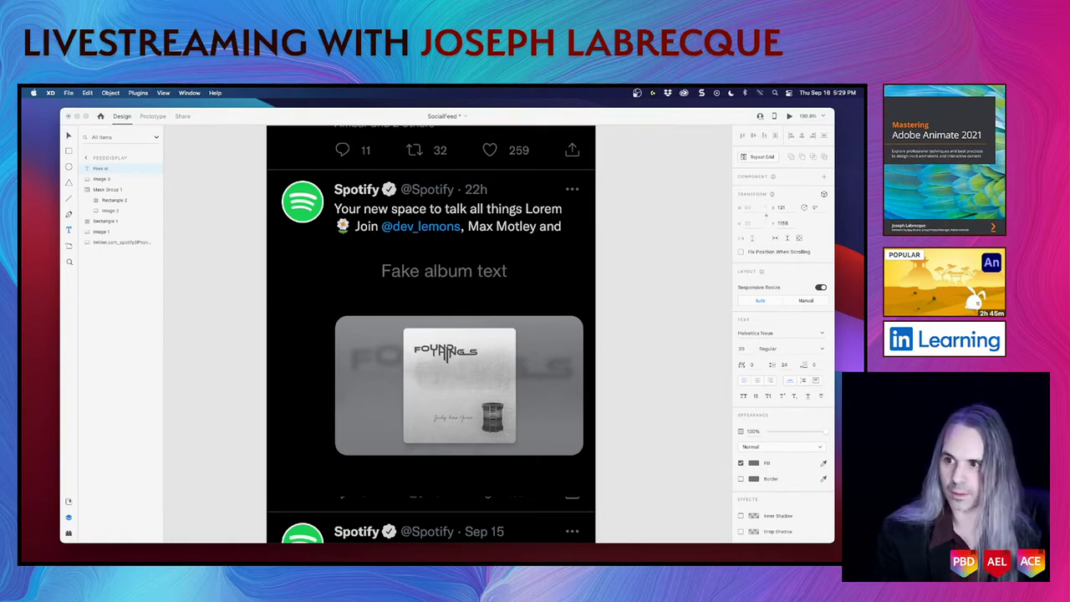
pyautogui.press('super+a')
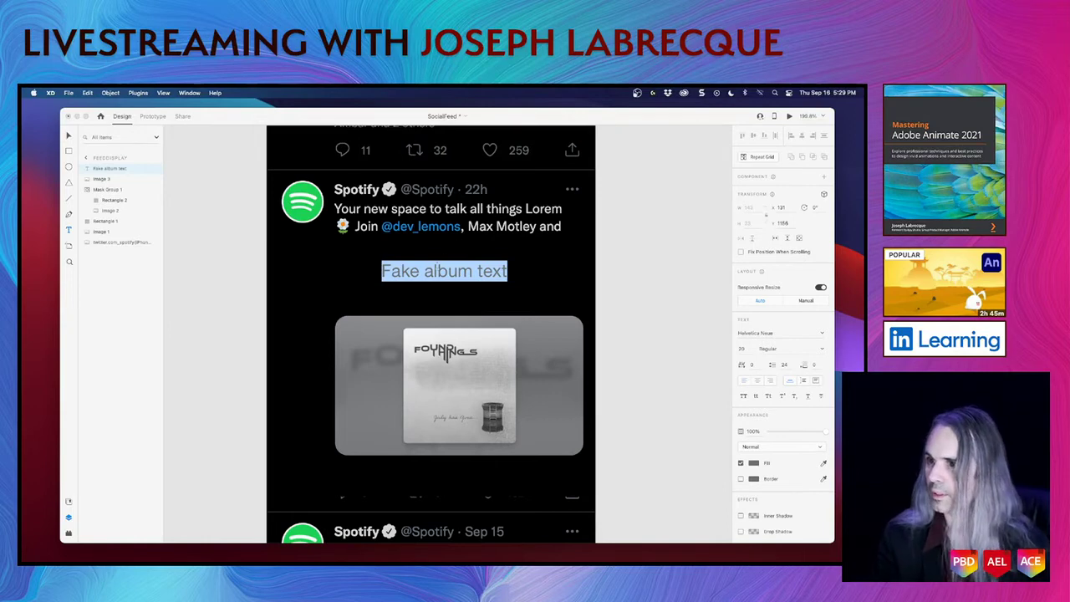
pyautogui.click(433, 272)
pyautogui.click(68, 136)
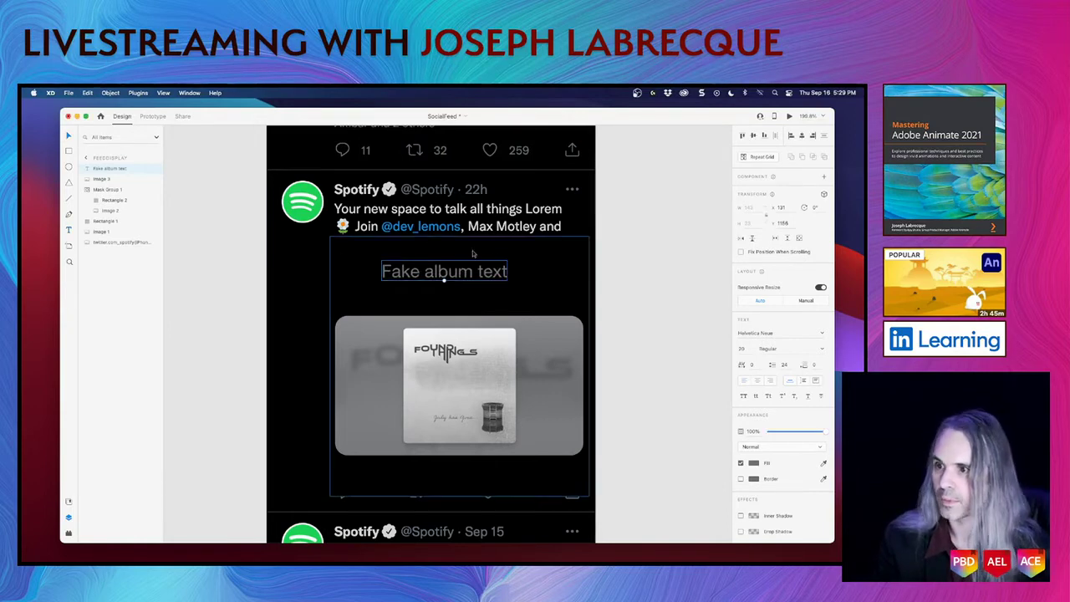
# Browse the available fonts and set the "Fake album text" font to Font
pyautogui.click(822, 333)
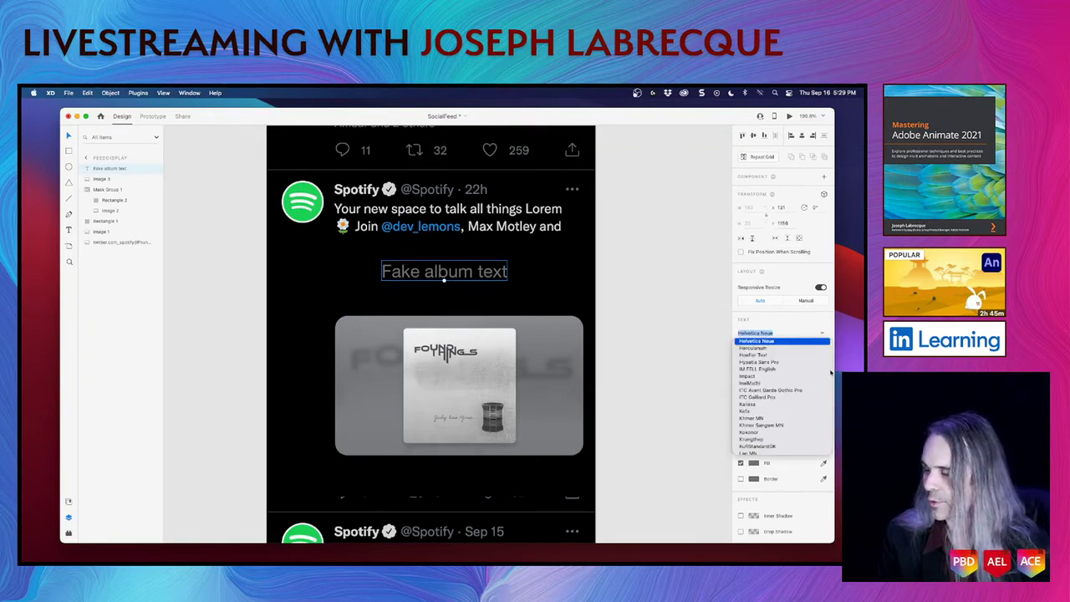
pyautogui.scroll(-3, 801, 383)
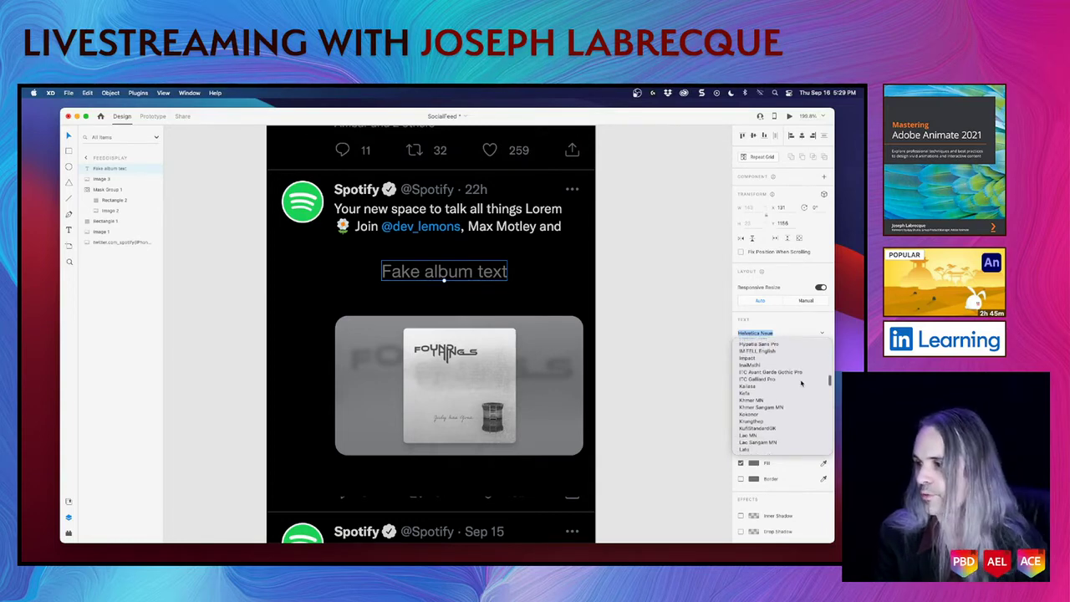
pyautogui.scroll(3, 801, 383)
pyautogui.scroll(5, 801, 383)
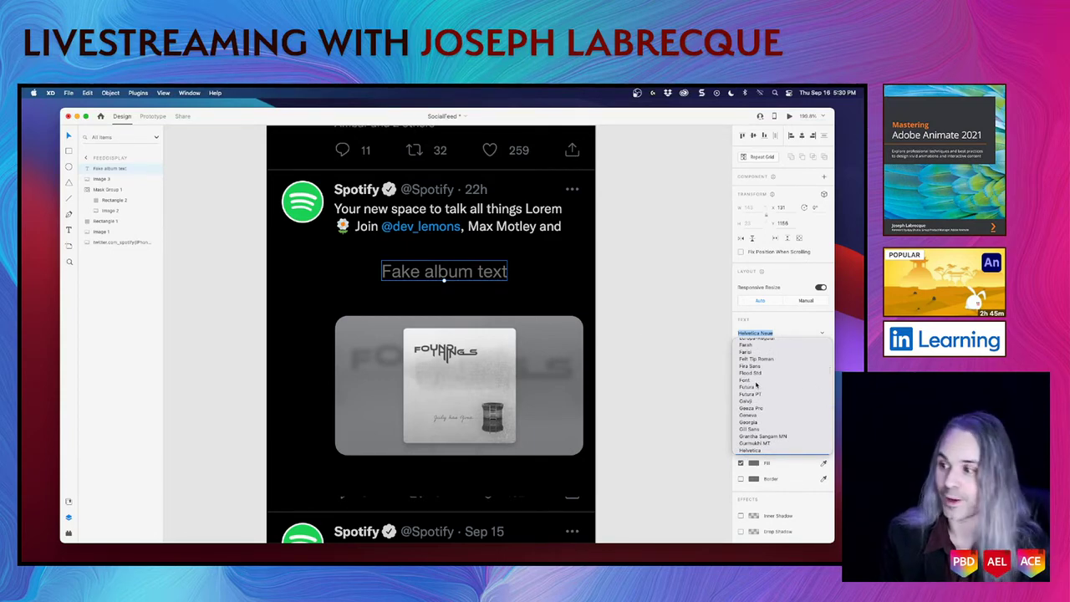
pyautogui.click(756, 381)
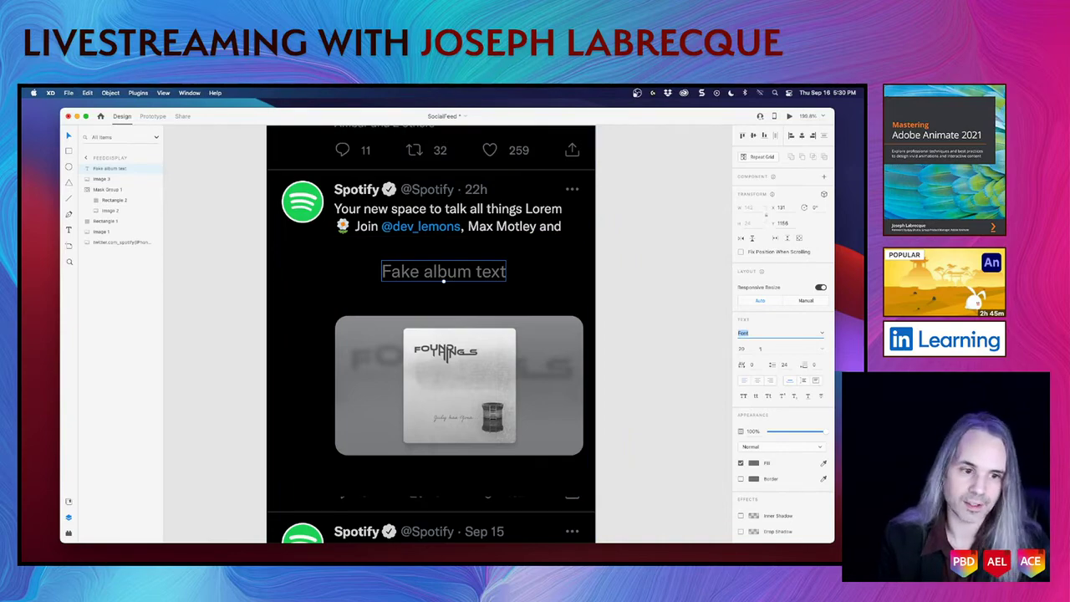
# Switch to Chrome, inspect the text of the 22h Spotify tweet, and examine its inherited font styles in an enlarged Styles view
pyautogui.press('super+Tab')
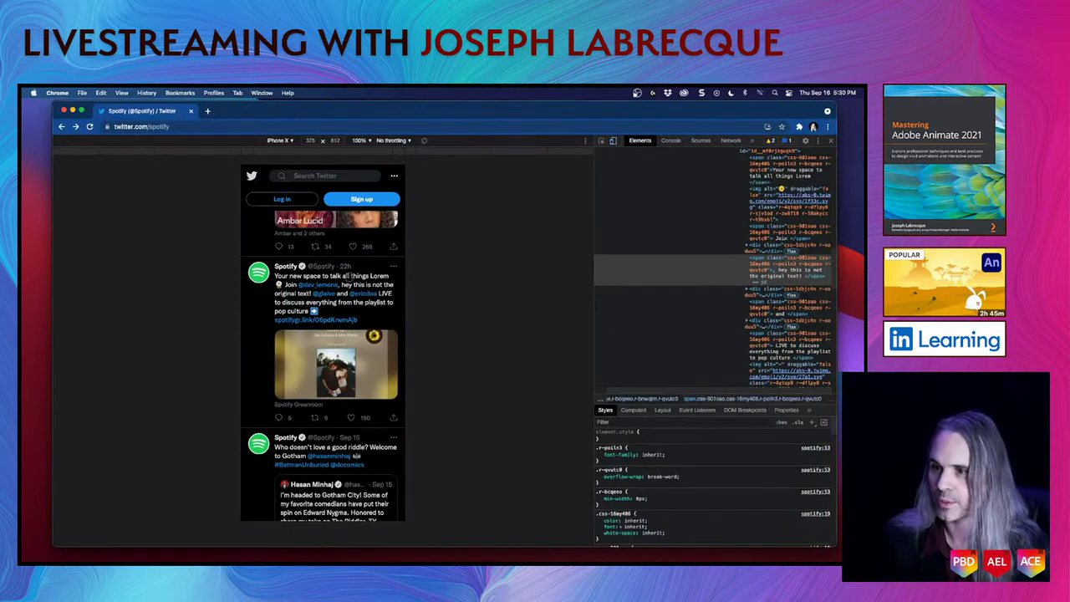
pyautogui.rightClick(344, 276)
pyautogui.click(387, 399)
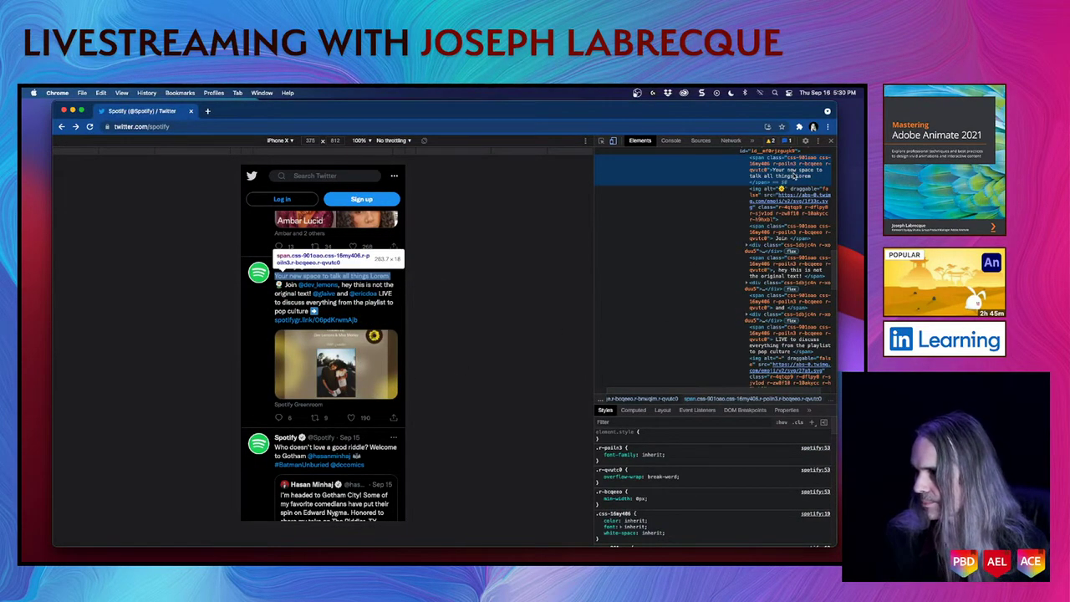
pyautogui.click(596, 250)
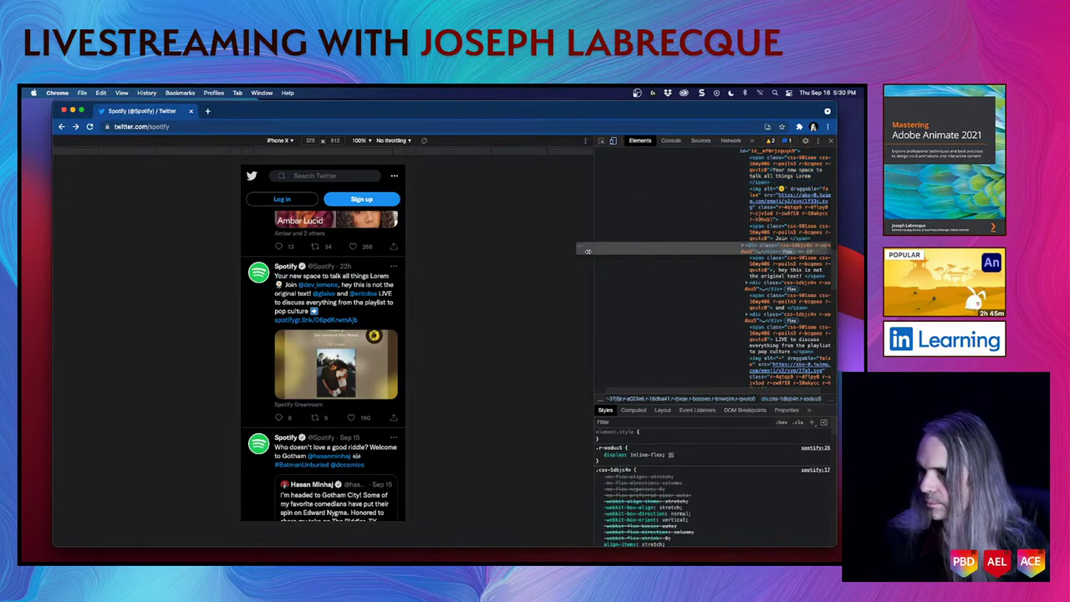
pyautogui.moveTo(593, 262); pyautogui.dragTo(289, 264)
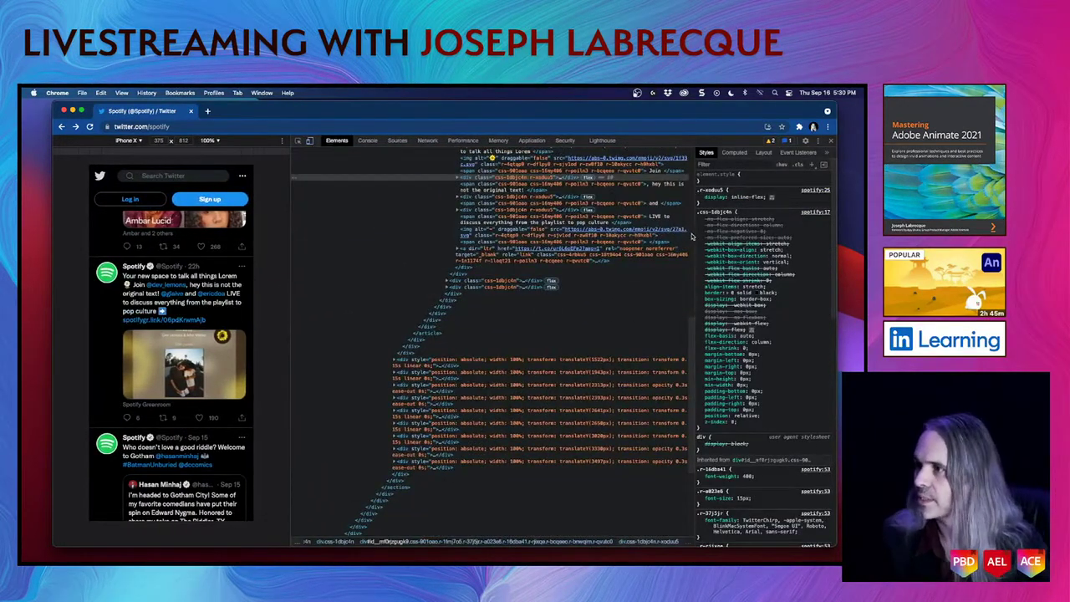
pyautogui.moveTo(695, 236); pyautogui.dragTo(386, 238)
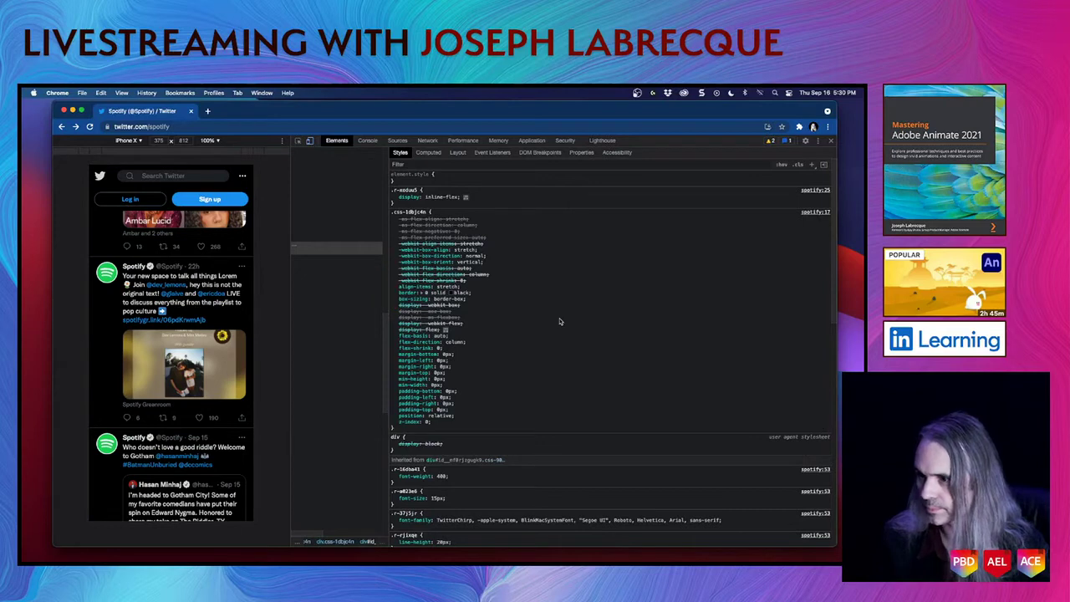
pyautogui.scroll(-5, 560, 321)
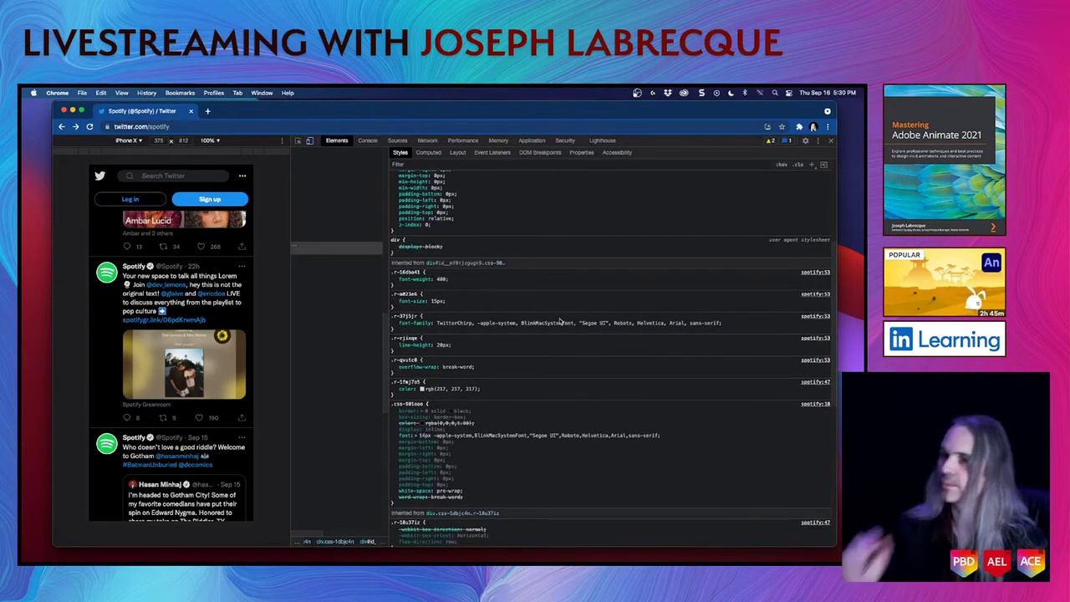
pyautogui.click(455, 324)
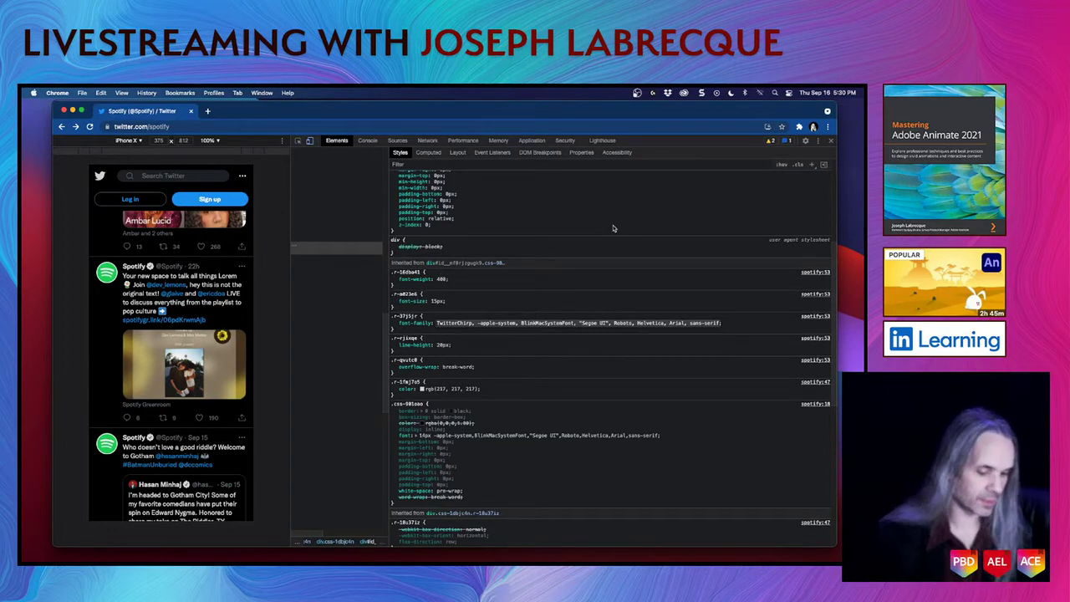
# Capture a screenshot of the inherited rules from font-weight to color, and return to Adobe XD
pyautogui.moveTo(392, 253); pyautogui.dragTo(534, 403)
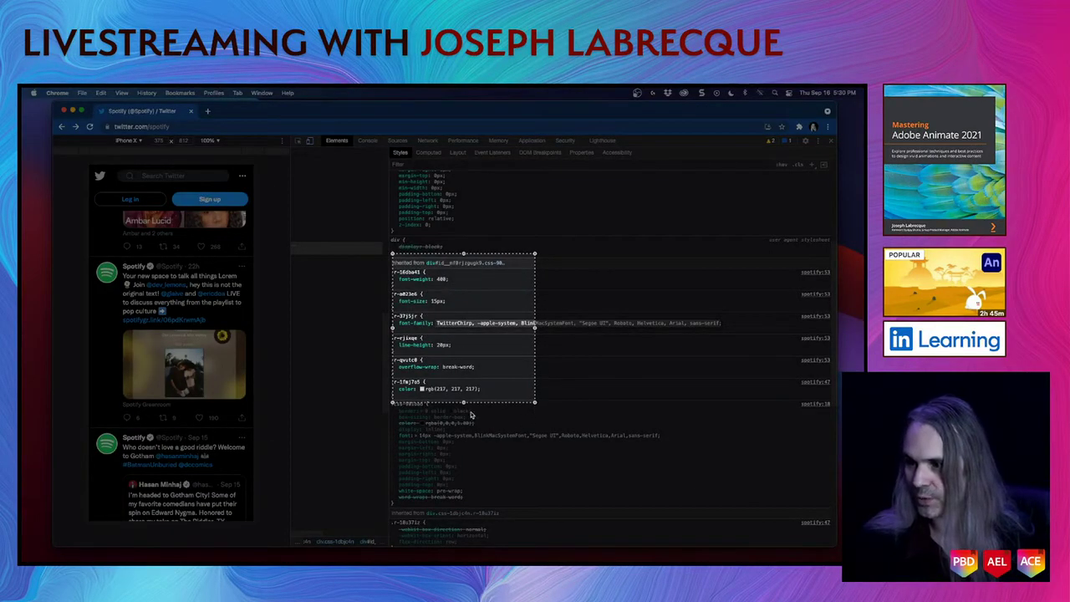
pyautogui.press('Return')
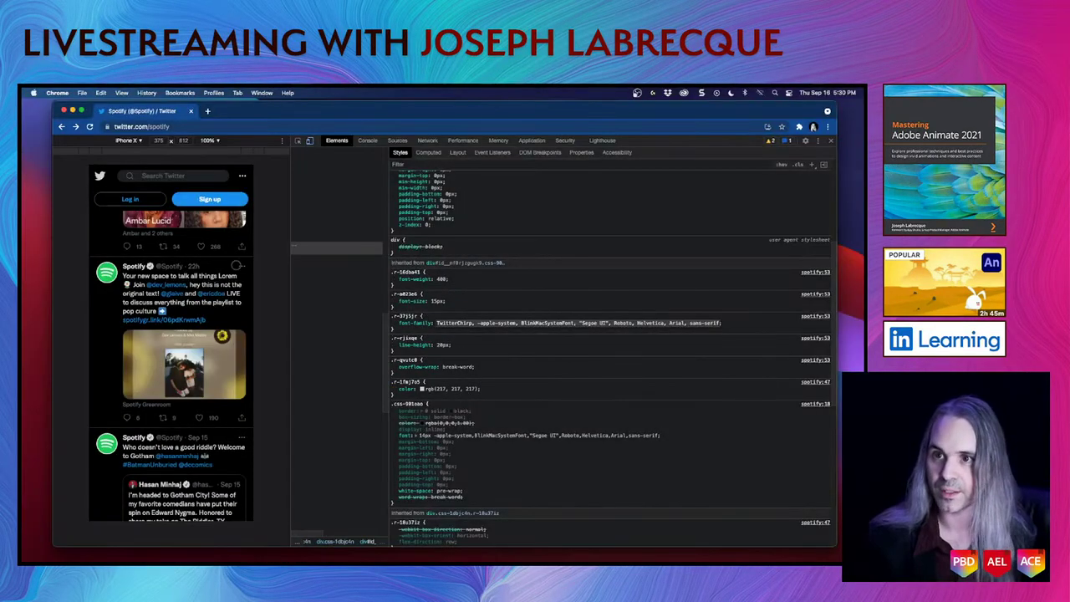
pyautogui.click(72, 110)
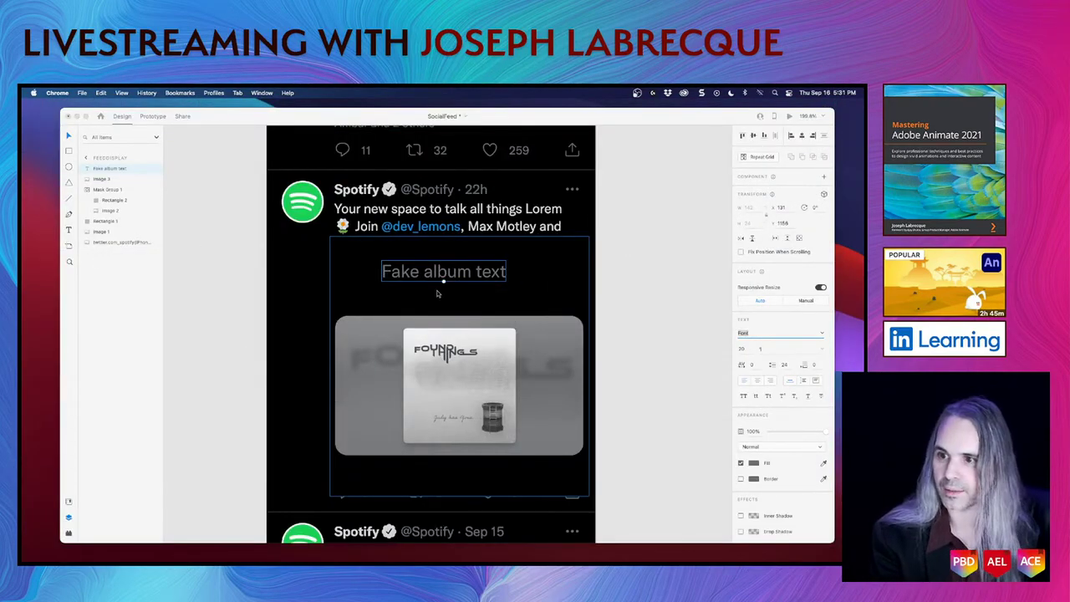
# Bring the empty canvas beside the feed artboard into view at a smaller zoom and deselect the text
pyautogui.click(667, 330)
pyautogui.scroll(-5, 633, 340)
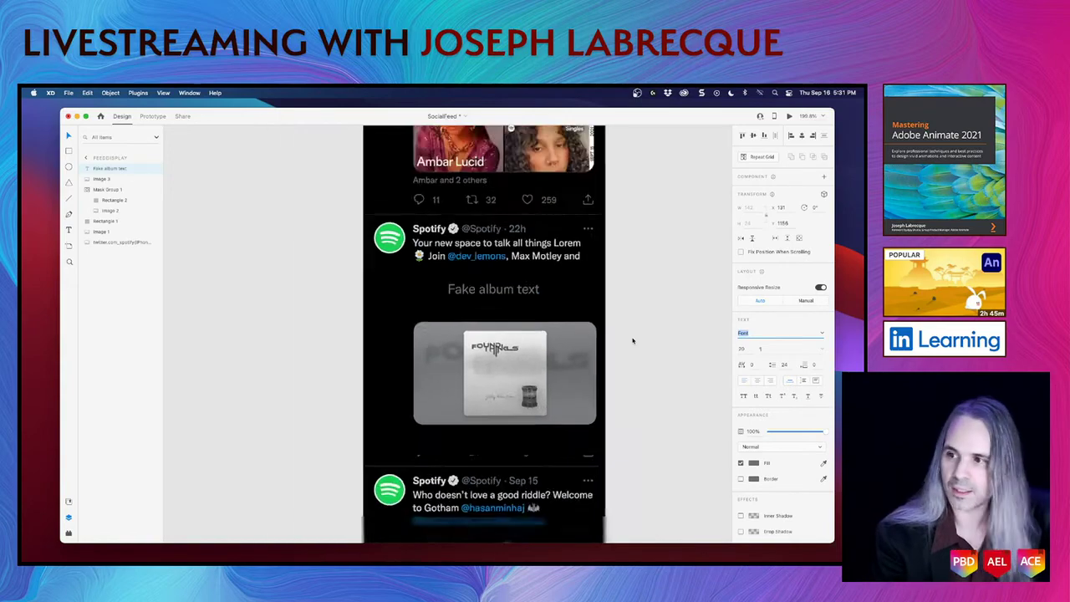
pyautogui.scroll(2, 633, 340)
pyautogui.hscroll(5, 633, 341)
pyautogui.scroll(-2, 633, 340)
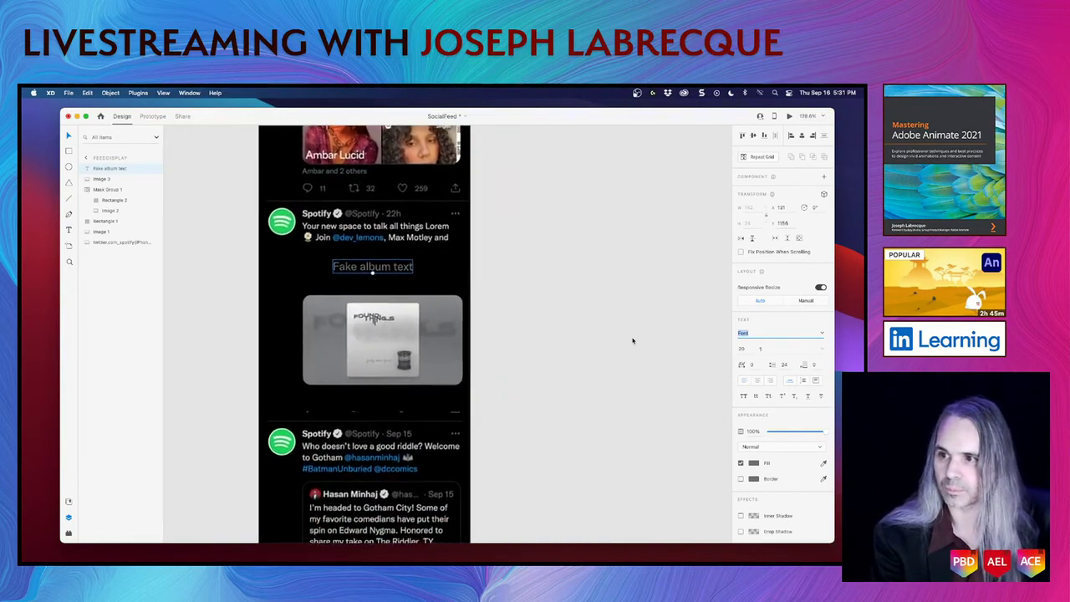
pyautogui.click(594, 311)
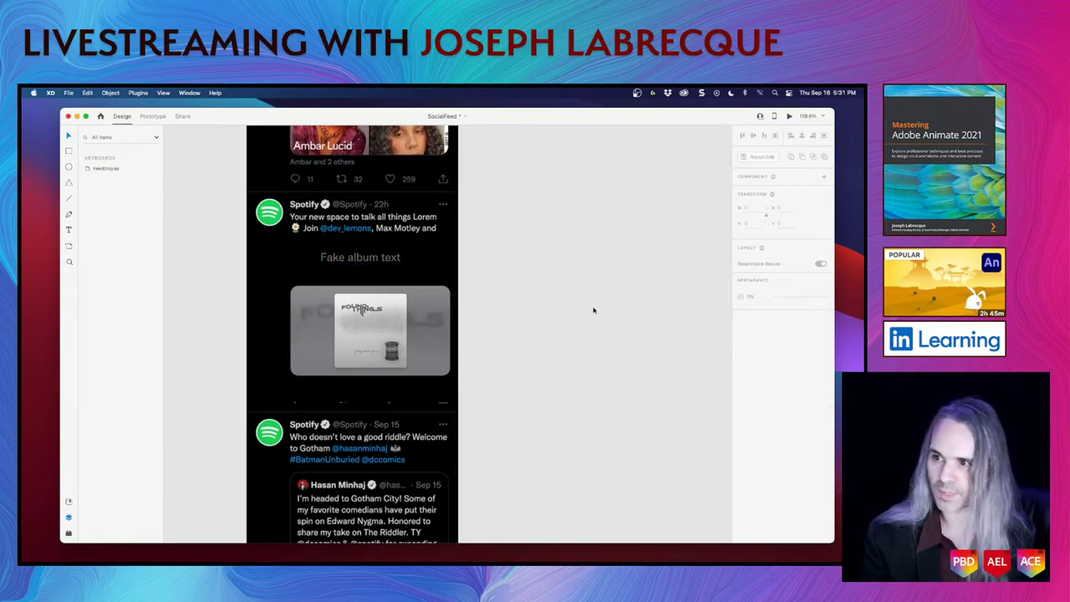
# Paste the captured font-rules screenshot and place it on the empty canvas beside the feed artboard
pyautogui.press('super+v')
pyautogui.moveTo(495, 291); pyautogui.dragTo(612, 268)
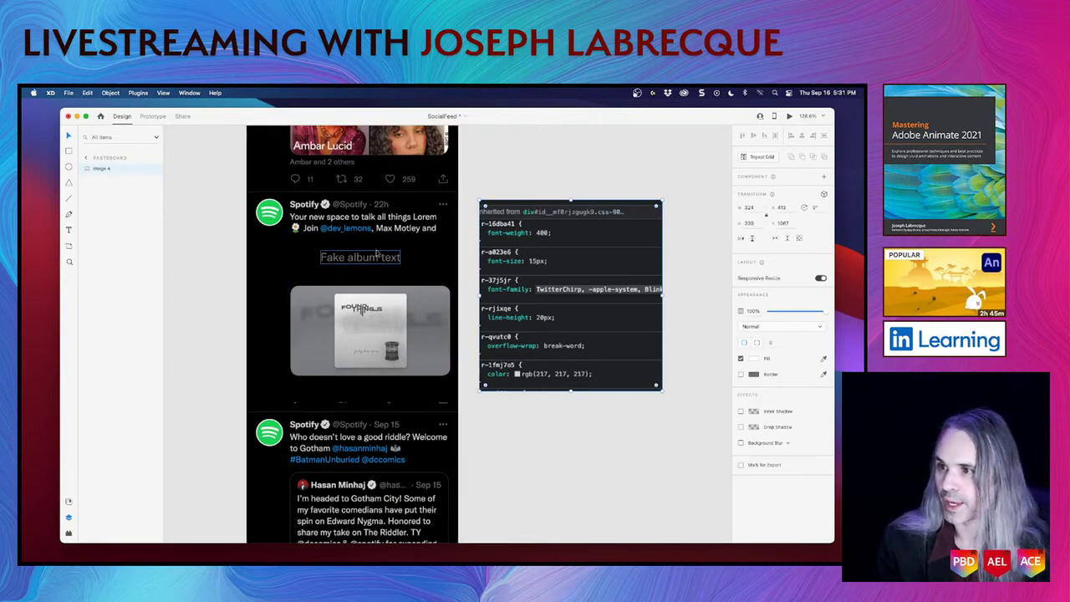
# Set the "Fake album text" font size to 15 and its fill to white, #FFFFFF
pyautogui.scroll(3, 397, 246)
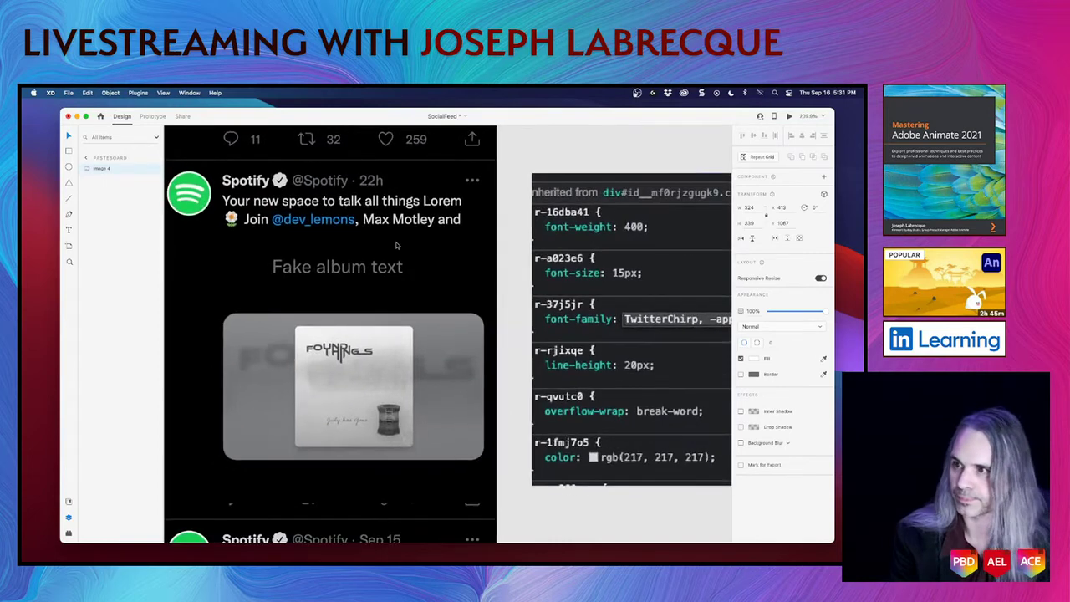
pyautogui.doubleClick(343, 269)
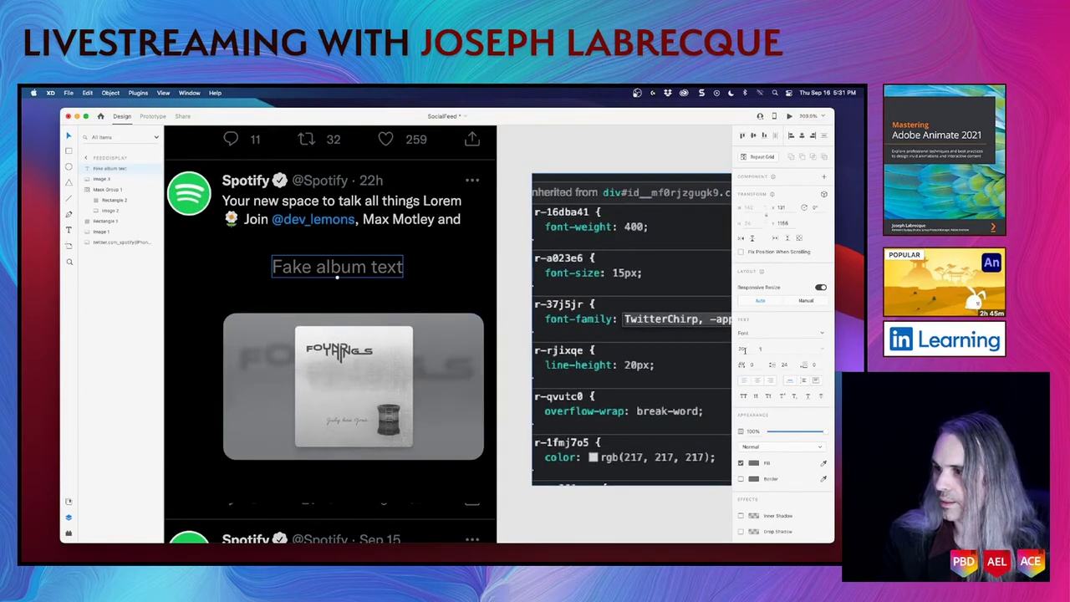
pyautogui.click(743, 349)
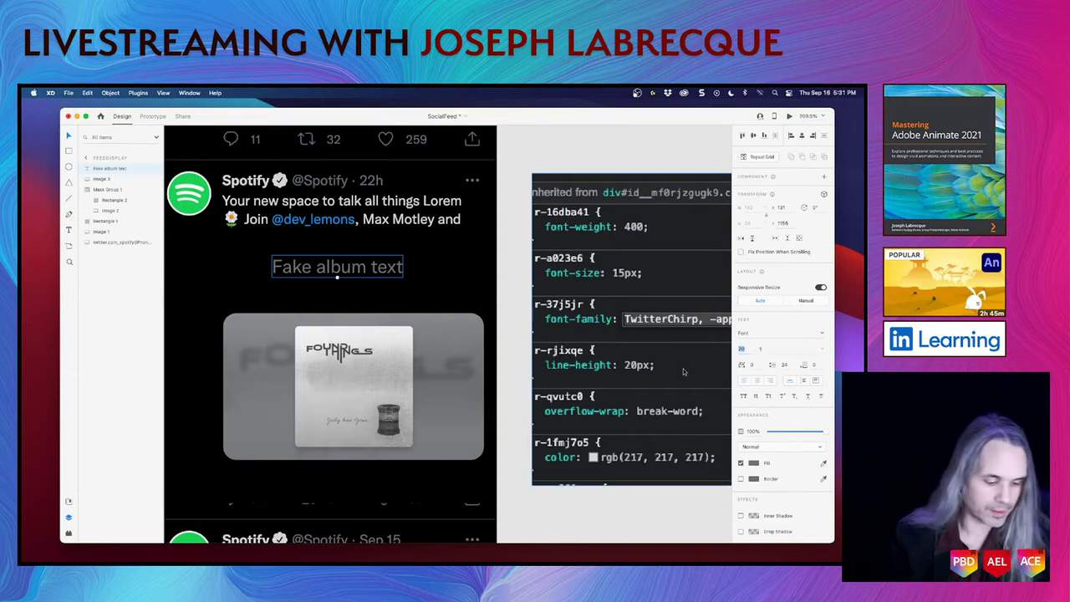
pyautogui.write('1')
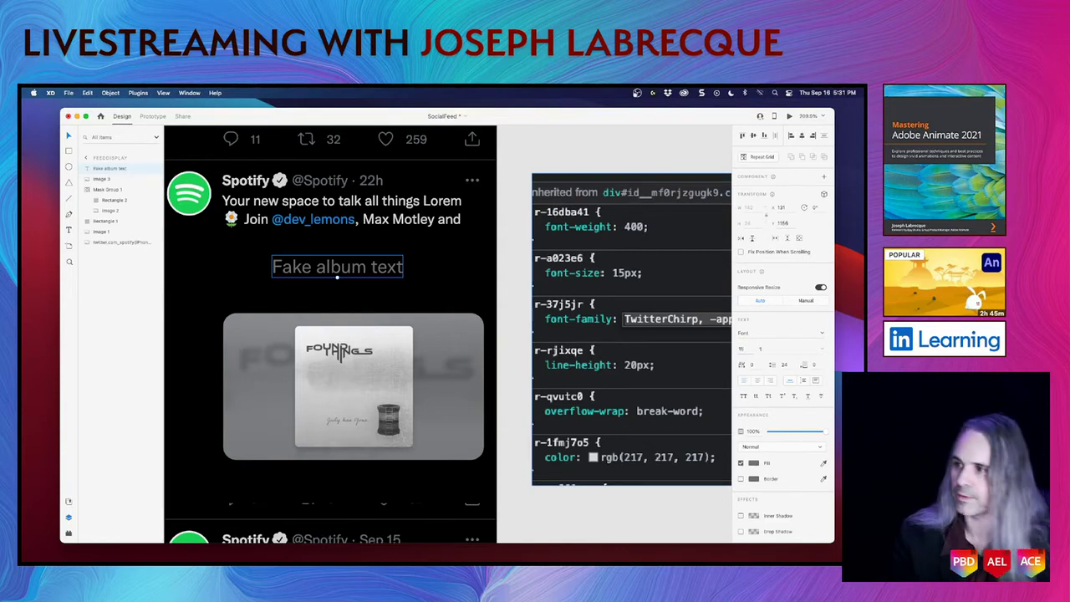
pyautogui.write('5')
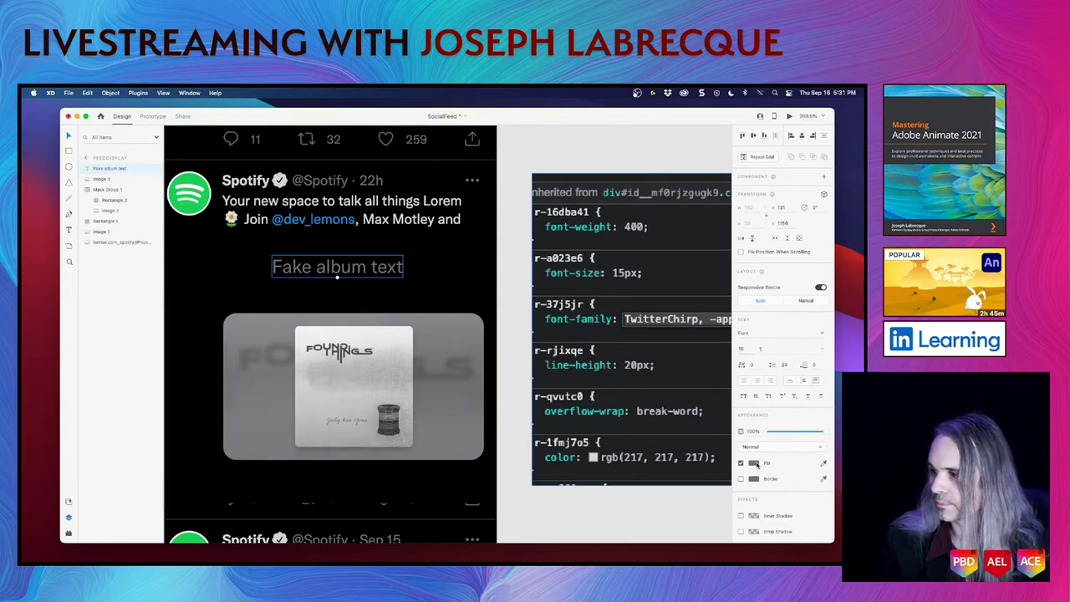
pyautogui.click(754, 462)
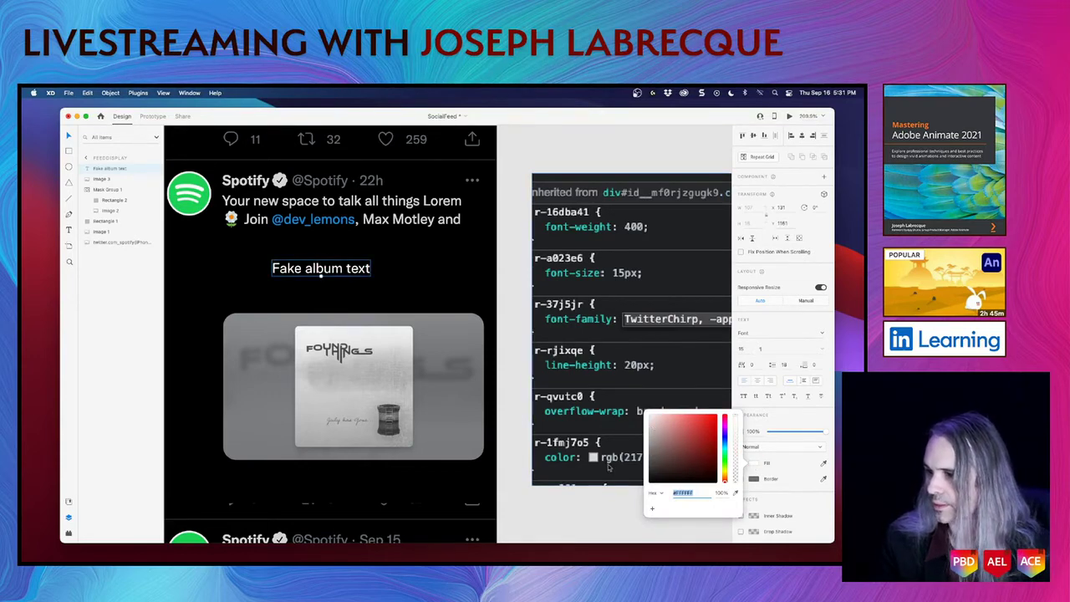
# Try filling the pasted screenshot with the RGB color 217, 217, 217
pyautogui.click(642, 464)
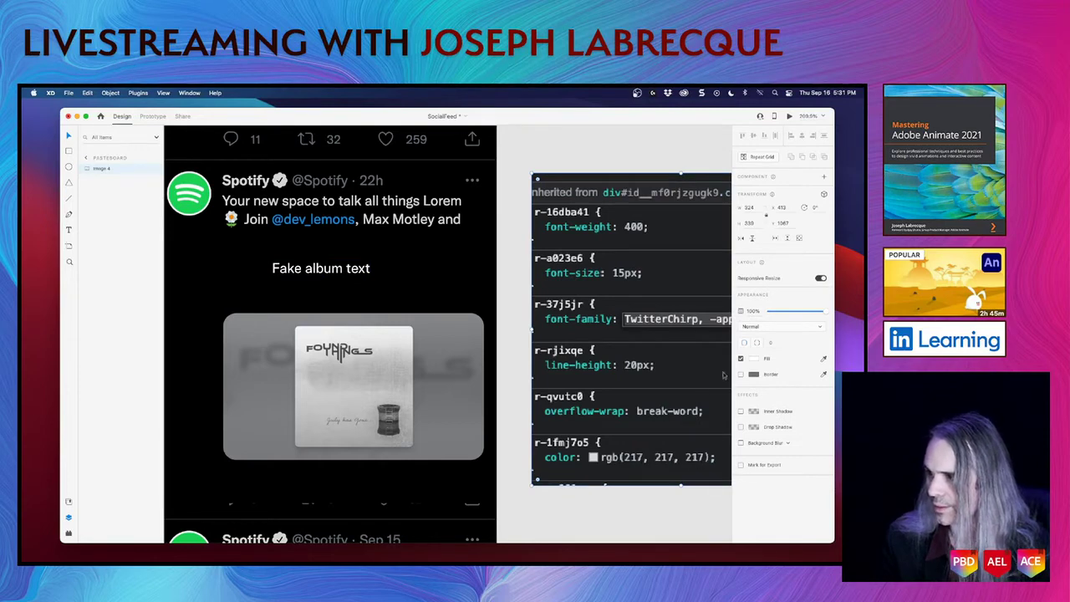
pyautogui.click(758, 362)
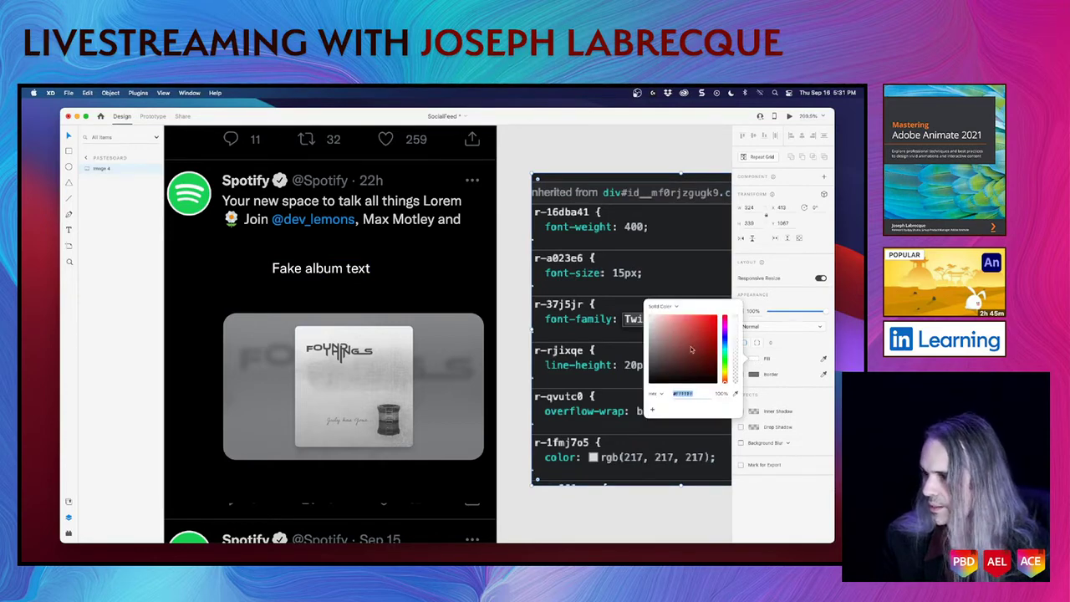
pyautogui.click(661, 394)
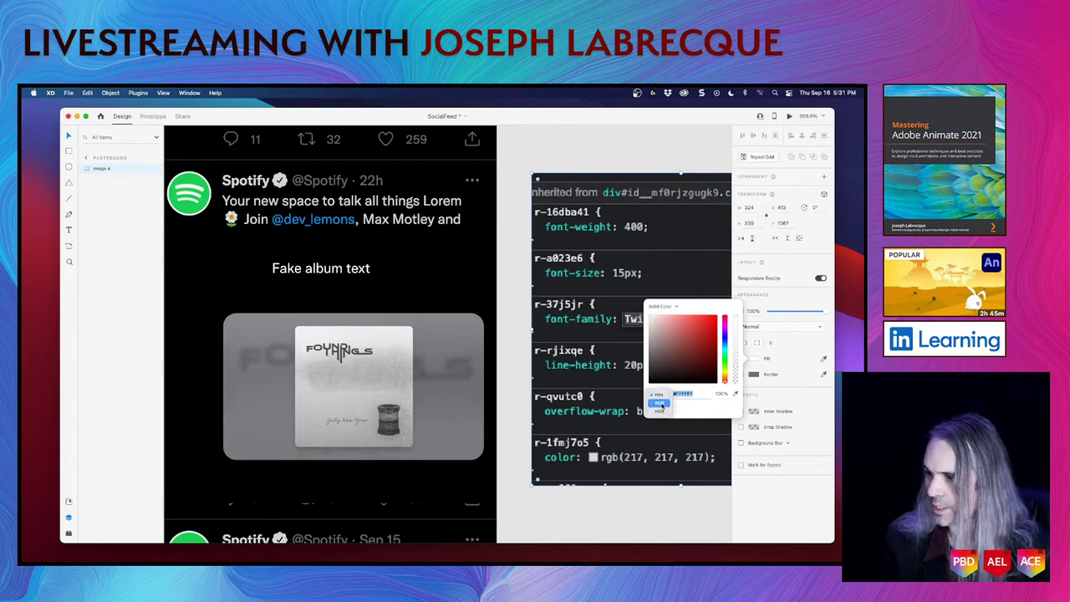
pyautogui.click(660, 404)
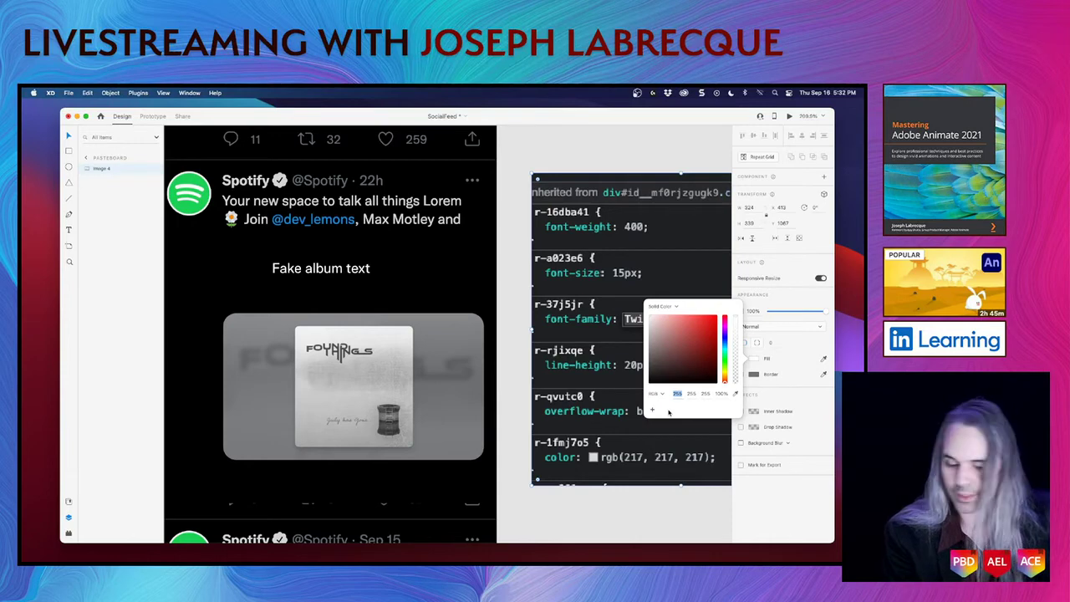
pyautogui.write('217')
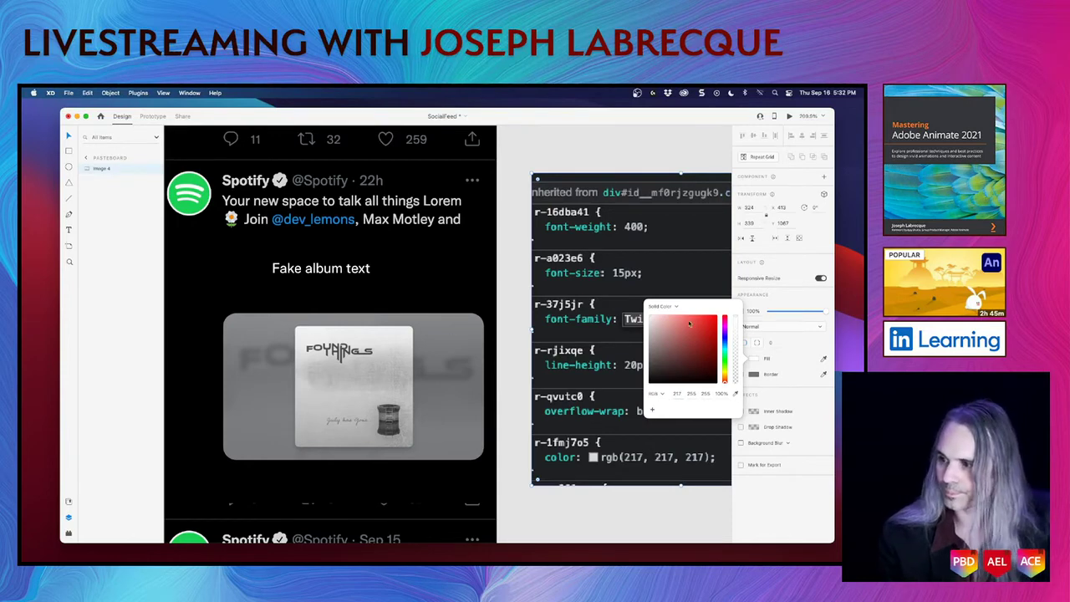
pyautogui.press('Return')
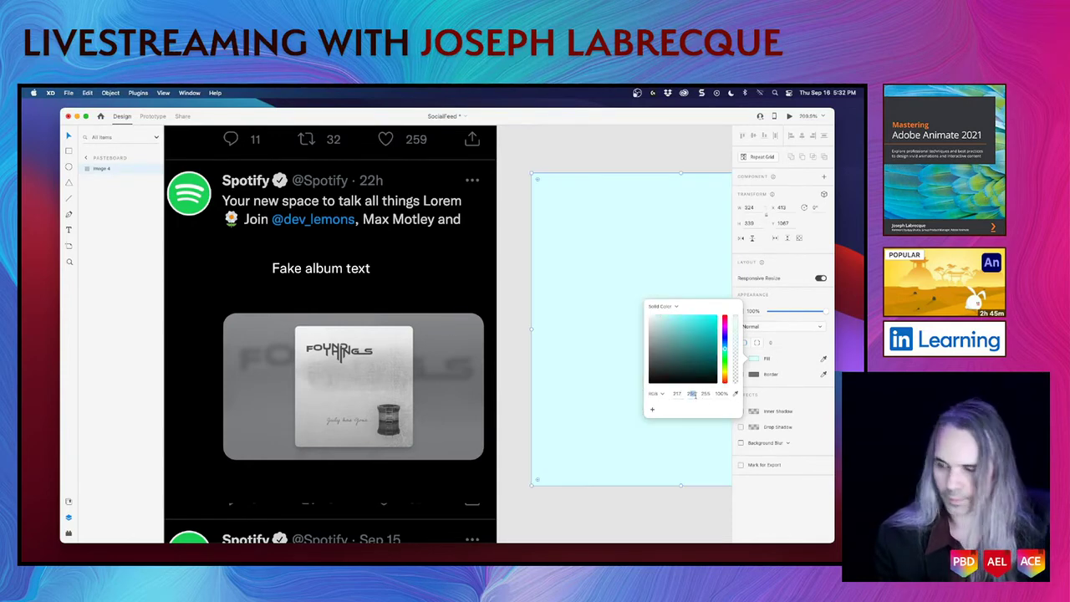
pyautogui.press('BackSpace')
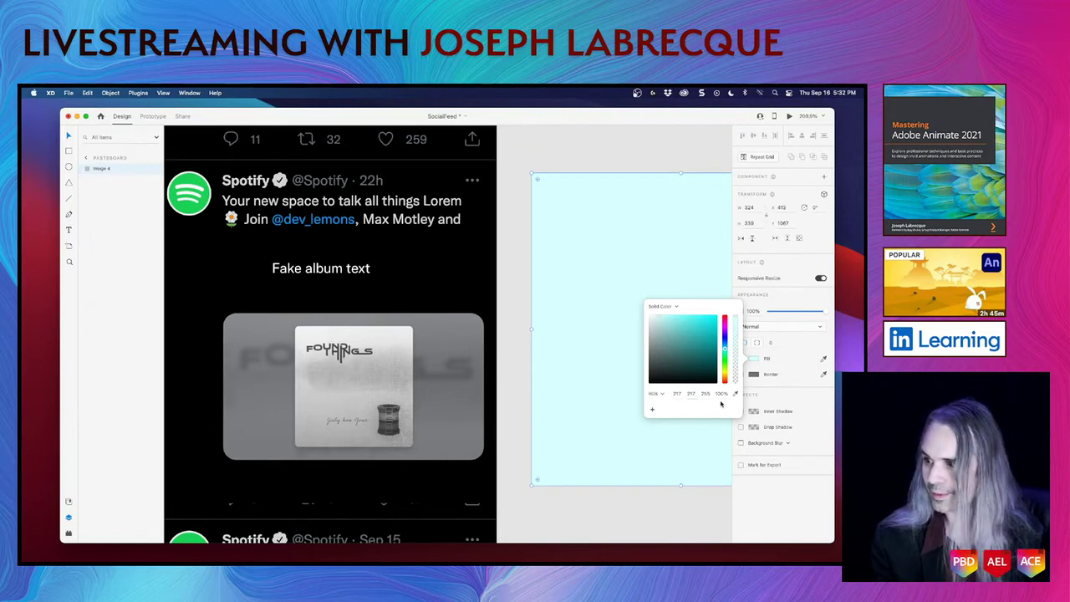
pyautogui.click(707, 394)
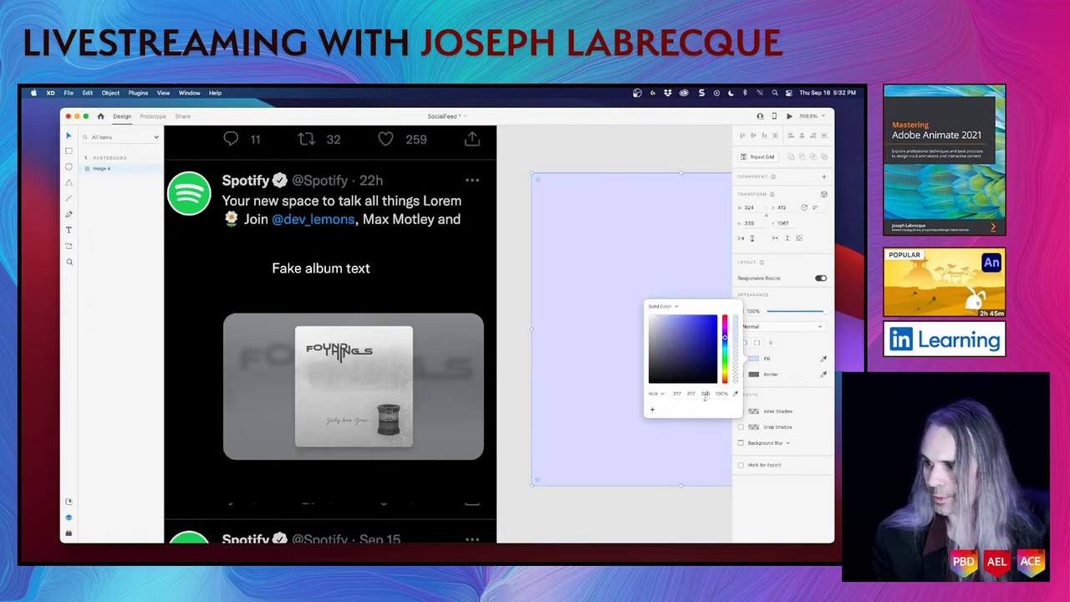
pyautogui.write('217')
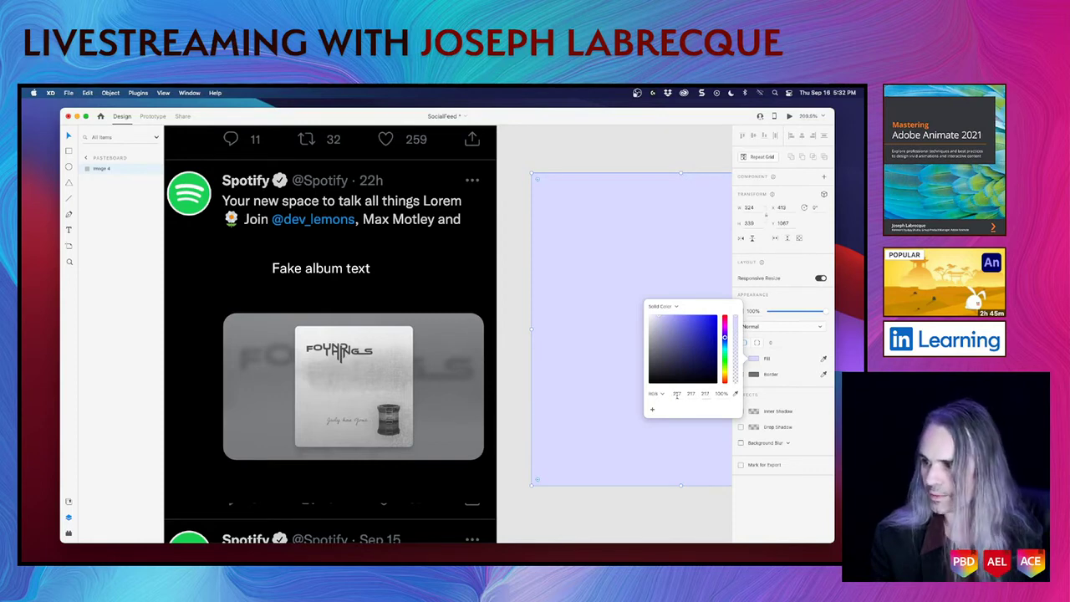
pyautogui.click(678, 394)
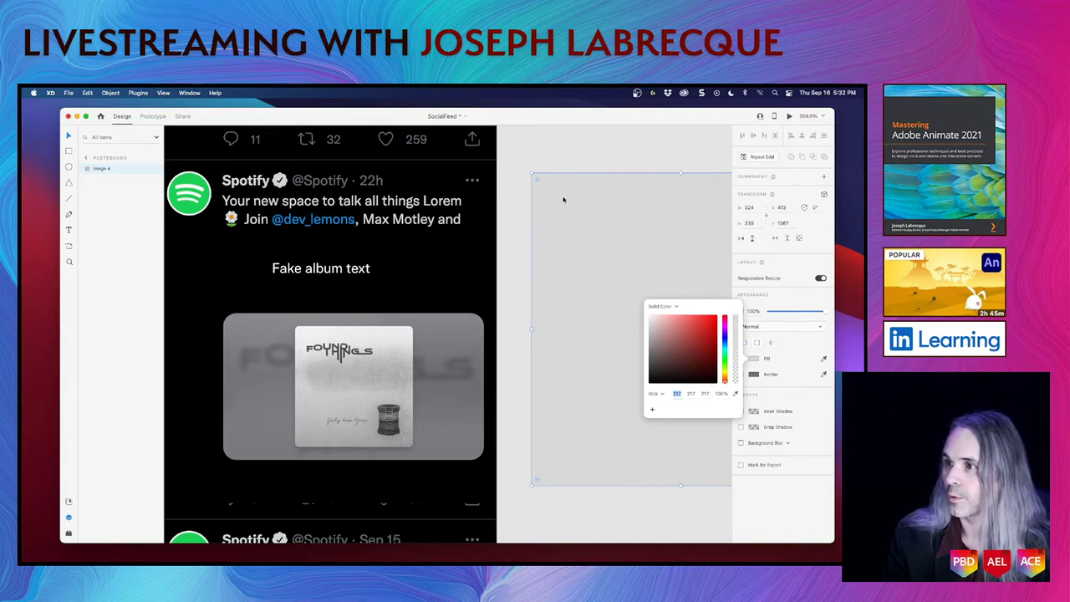
# Save the grey as a swatch and undo the fill changes on the pasted screenshot
pyautogui.click(652, 410)
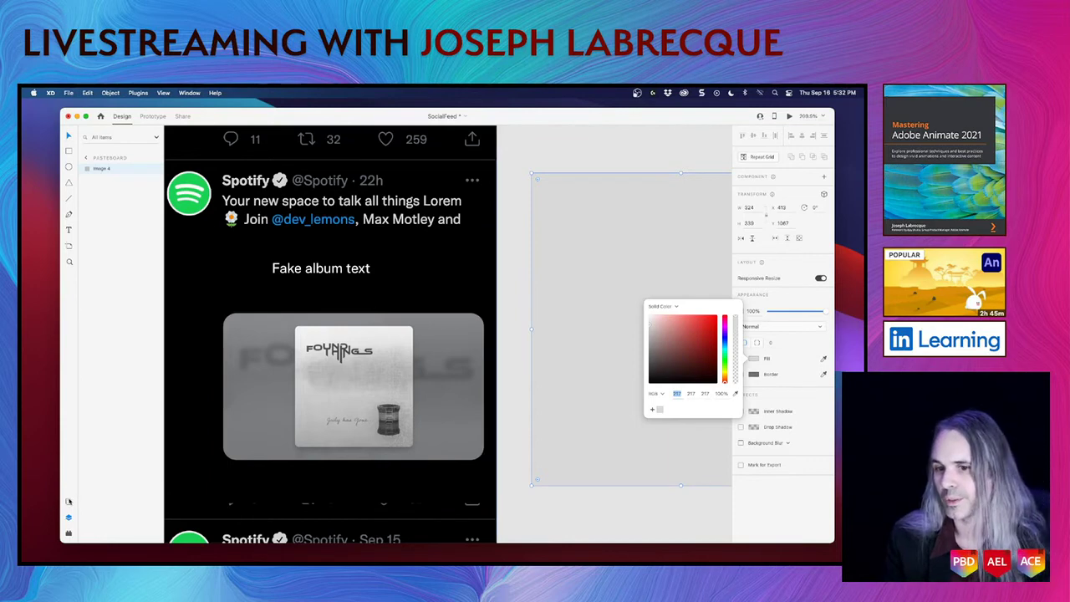
pyautogui.click(69, 501)
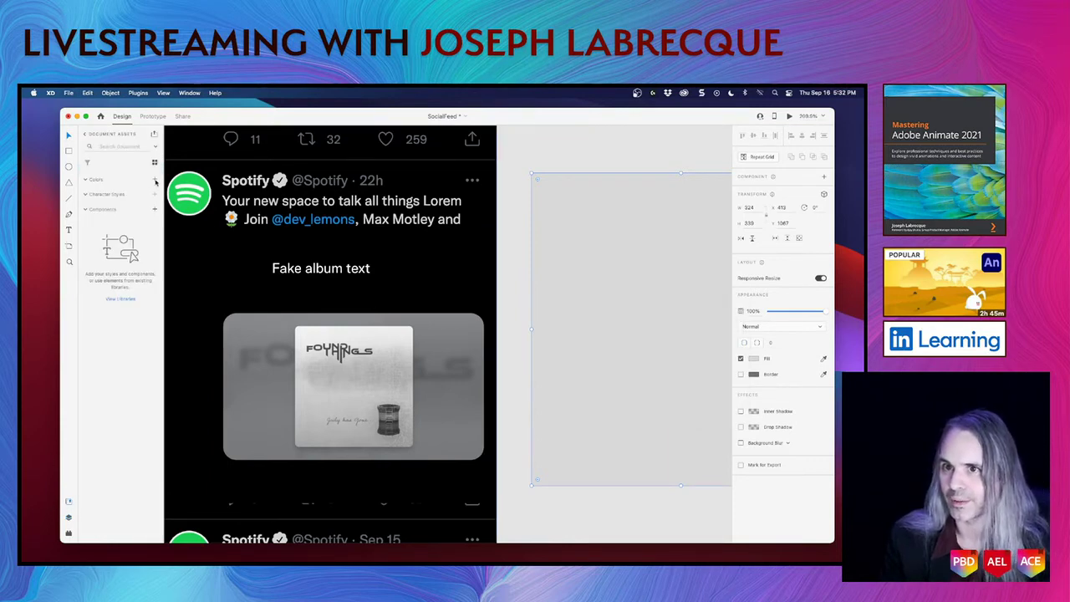
pyautogui.click(155, 179)
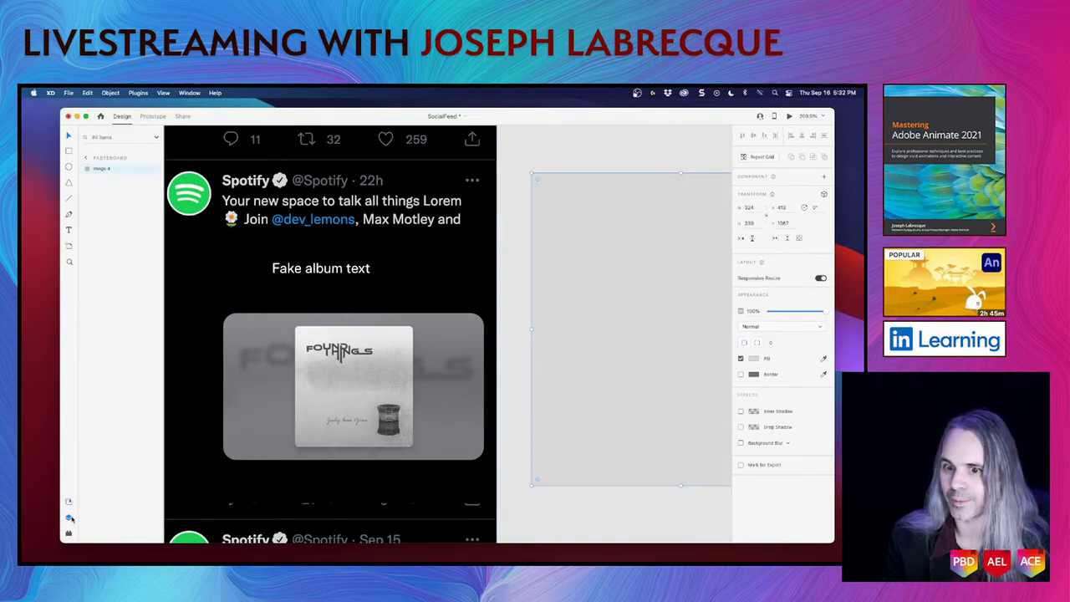
pyautogui.click(68, 518)
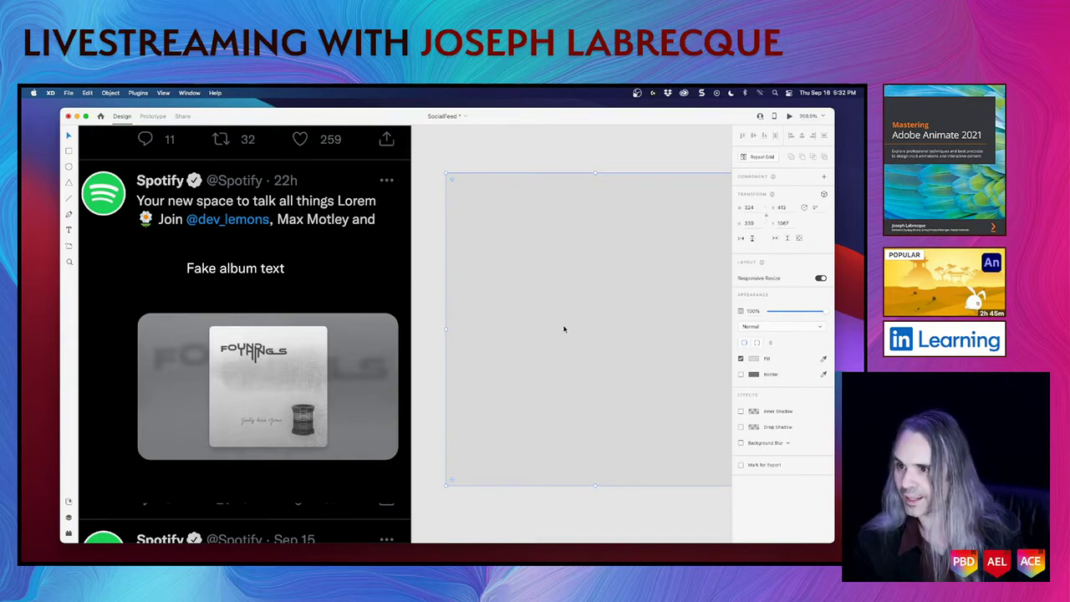
pyautogui.press('super+alt+v')
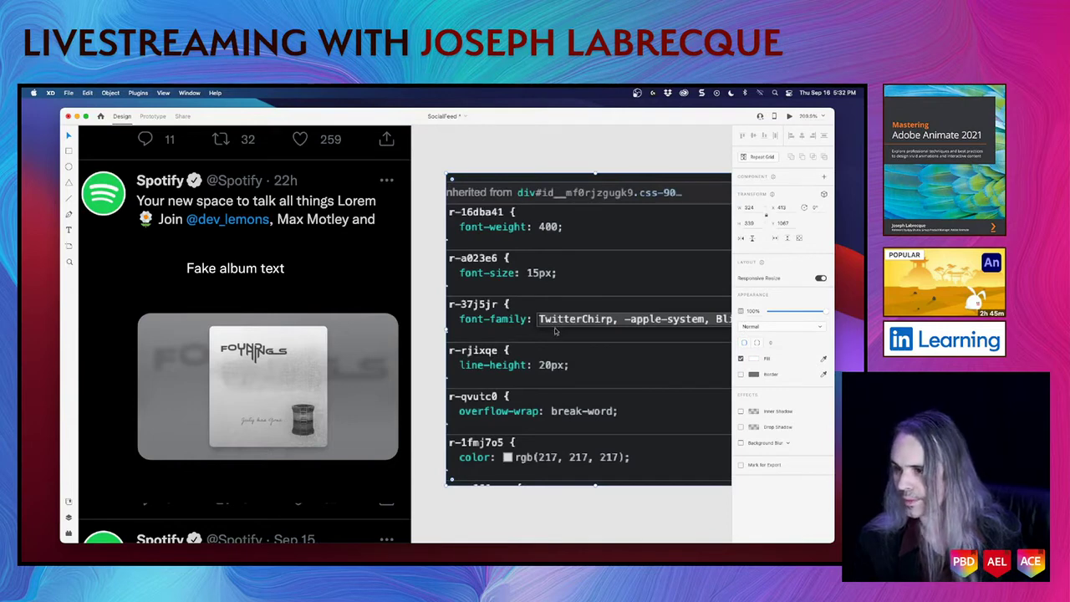
# Set the fill of the "Fake album text" to RGB 217, 217, 217 and deselect it
pyautogui.click(247, 269)
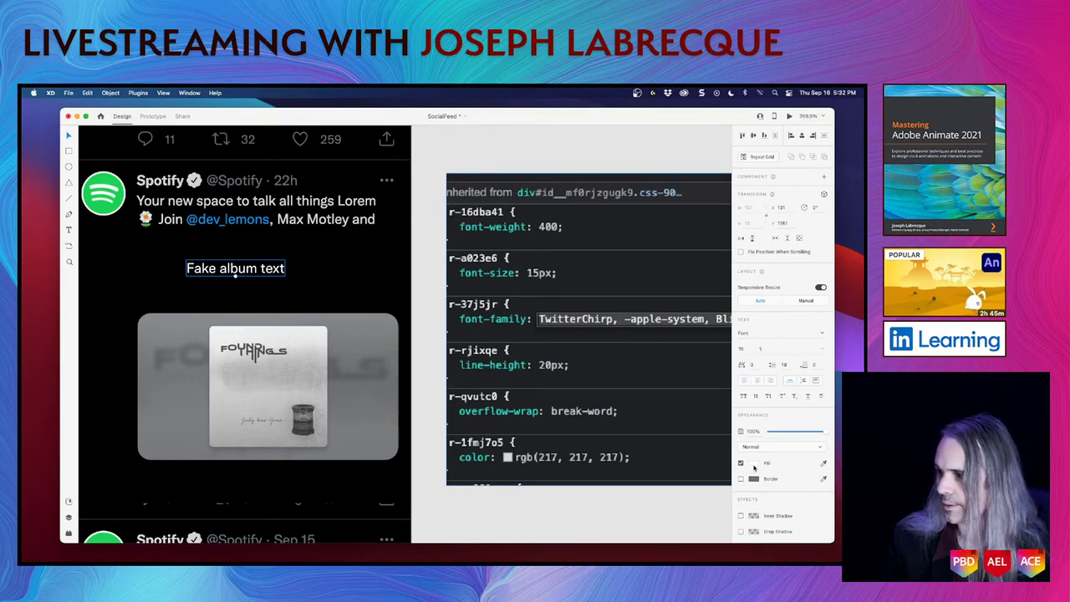
pyautogui.click(755, 467)
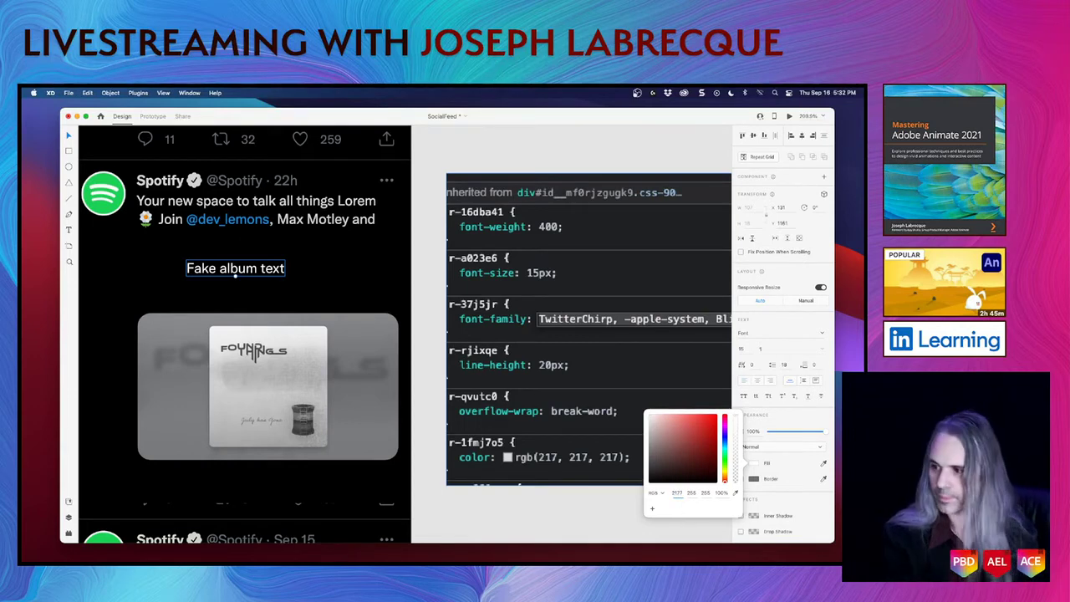
pyautogui.click(692, 493)
pyautogui.write('217')
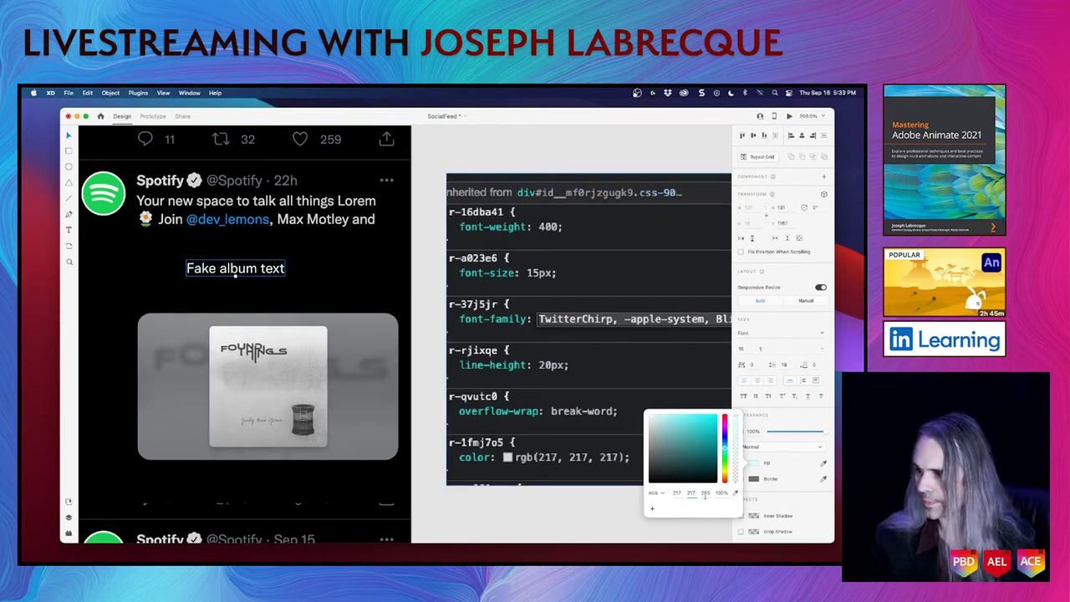
pyautogui.press('Tab')
pyautogui.write('217')
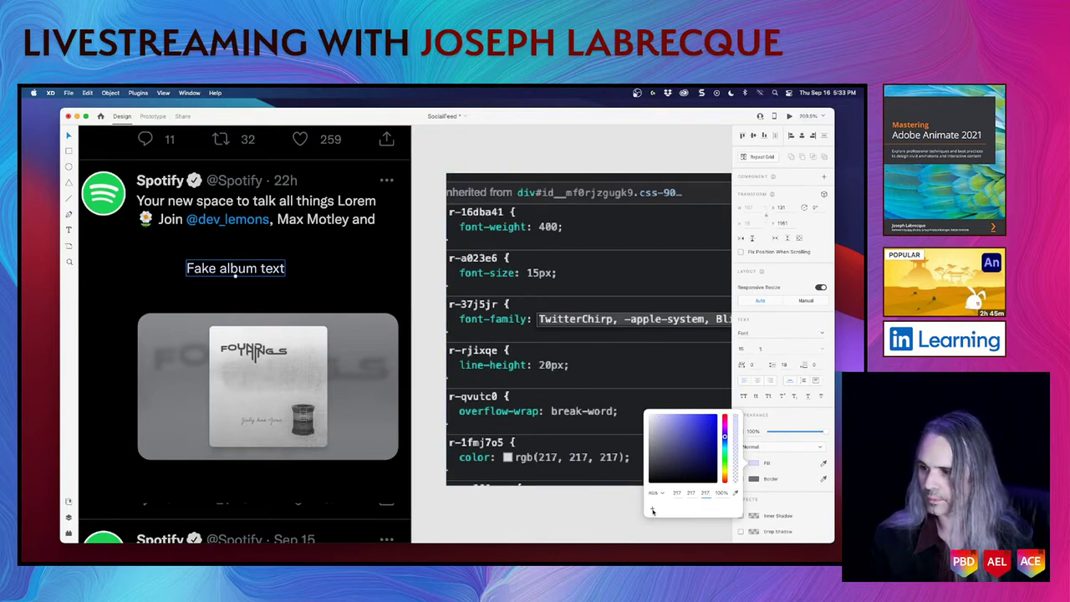
pyautogui.click(690, 494)
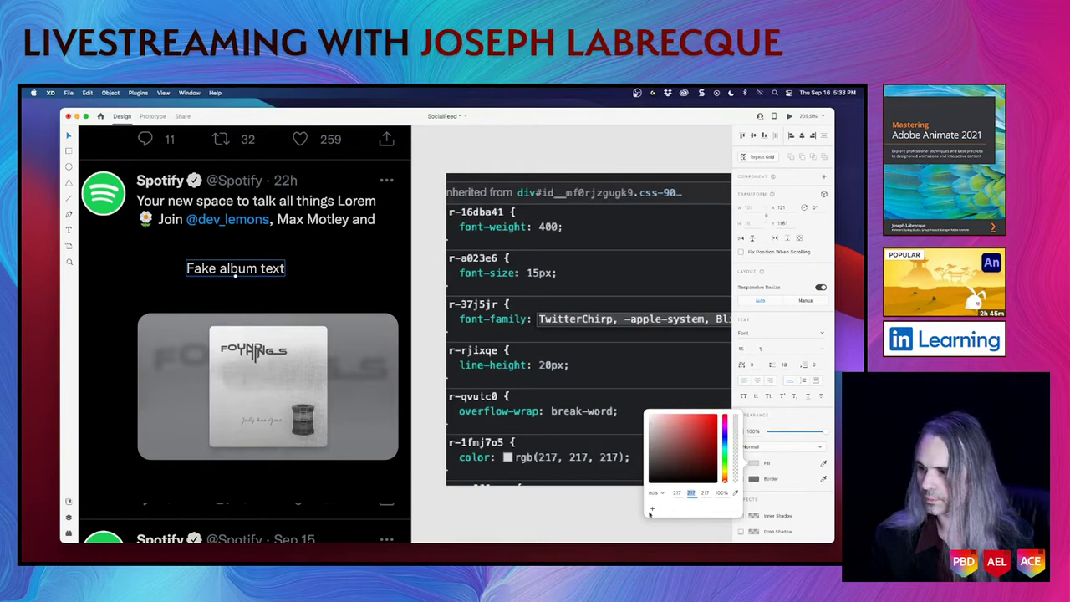
pyautogui.click(624, 513)
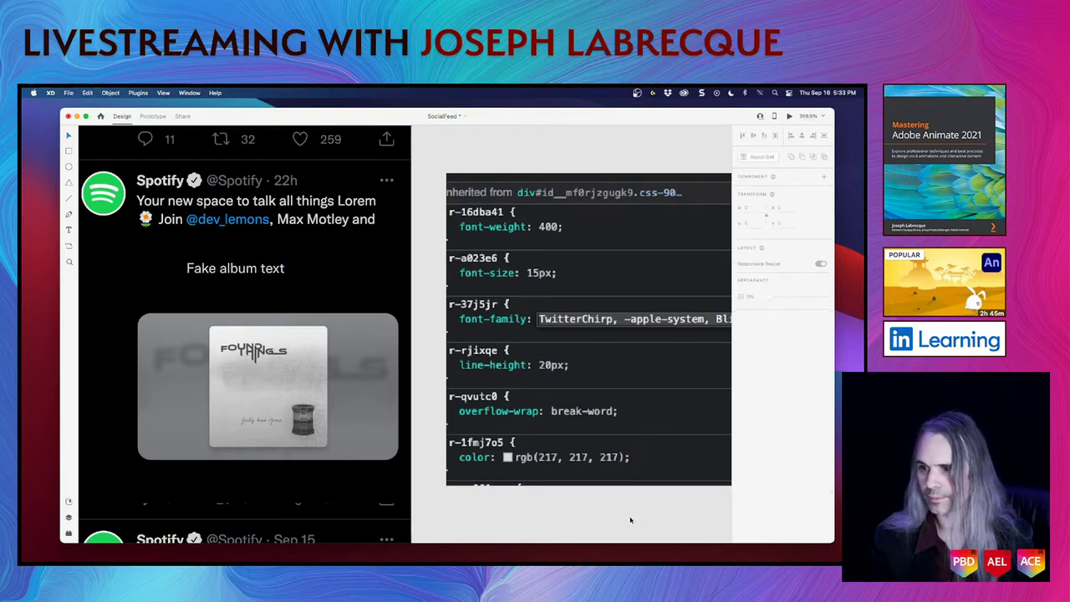
# Change the "Fake album text" wording to "Talk" and place it over the word "talk" in the 22h Spotify tweet
pyautogui.moveTo(243, 273); pyautogui.dragTo(266, 265)
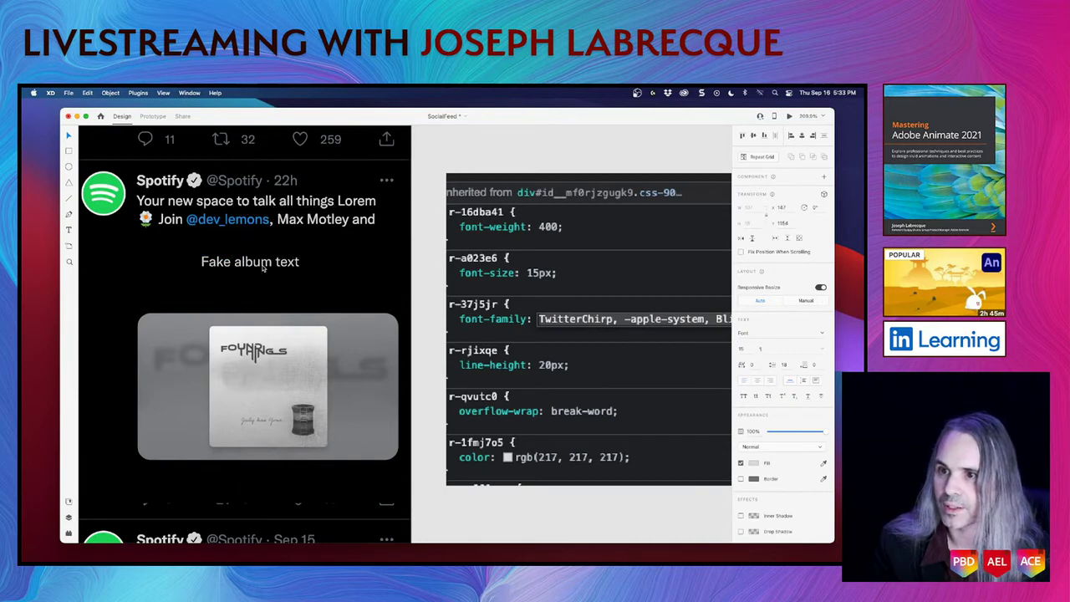
pyautogui.doubleClick(256, 263)
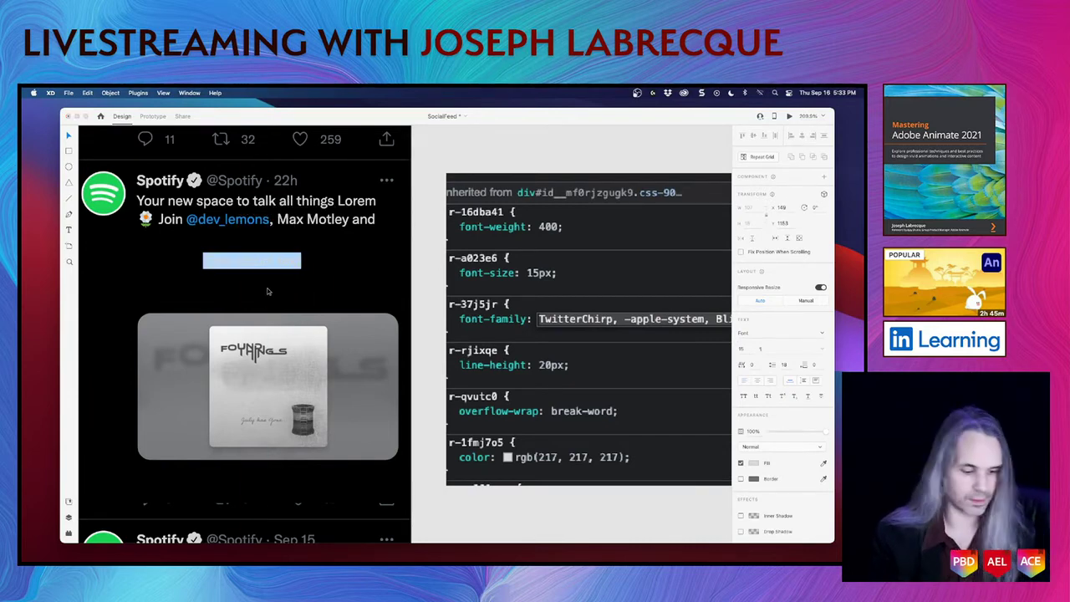
pyautogui.write('talk')
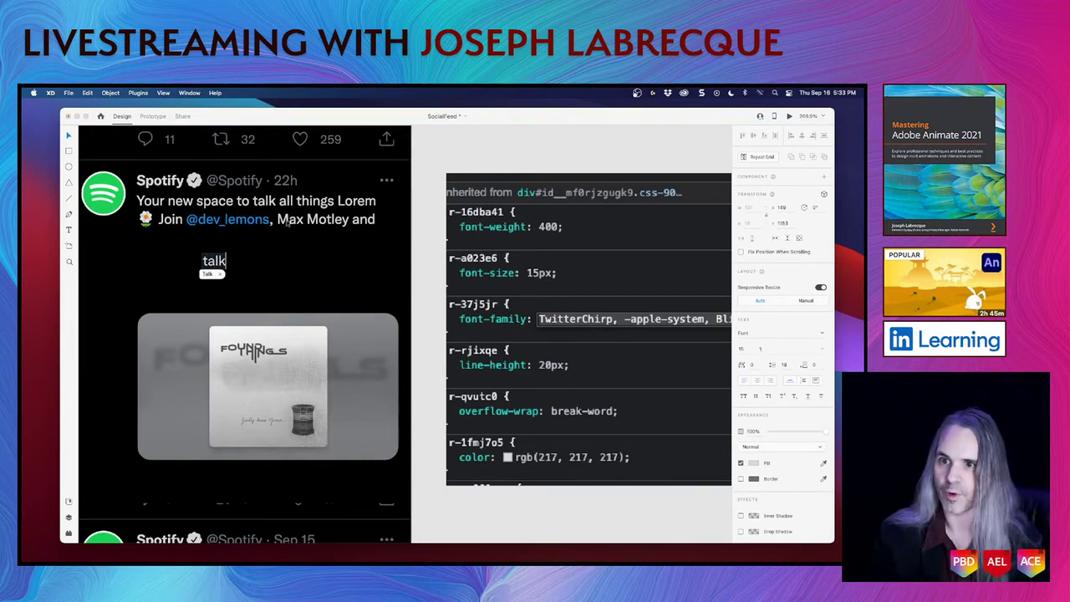
pyautogui.press('Escape')
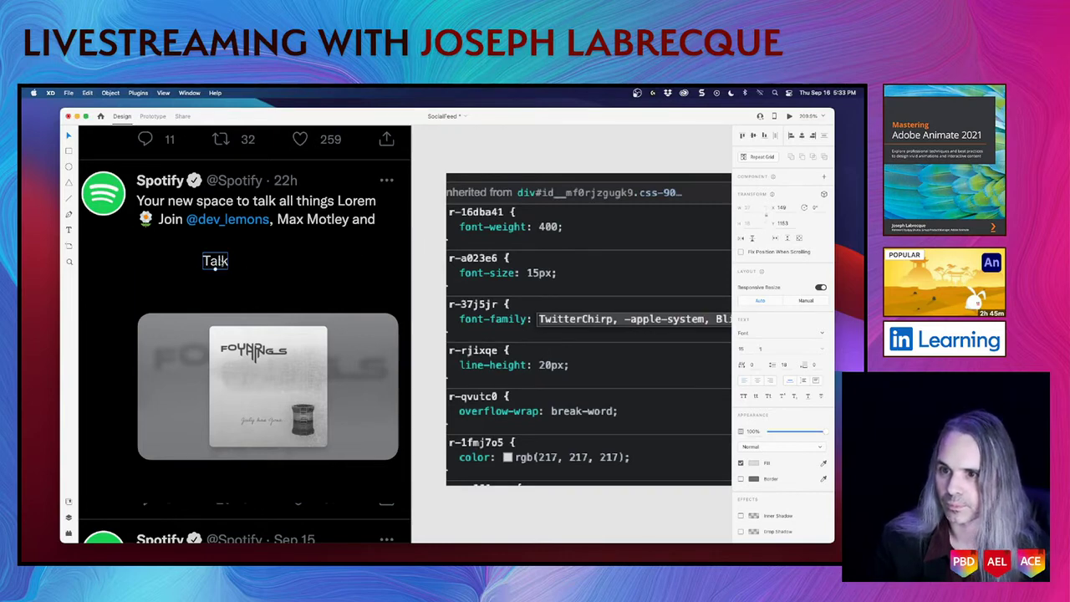
pyautogui.moveTo(219, 261); pyautogui.dragTo(268, 204)
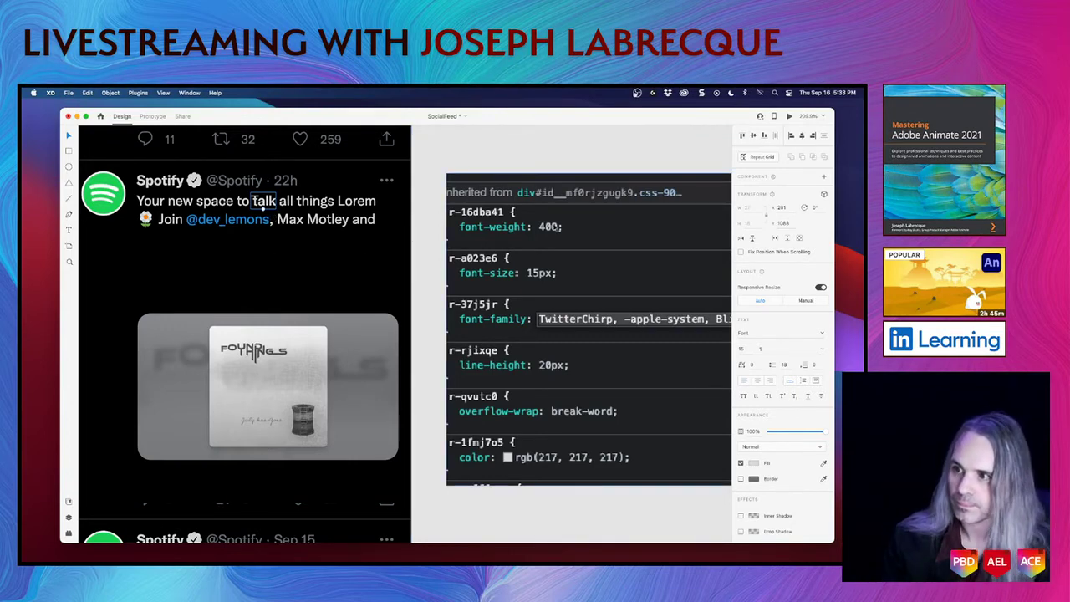
# Delete the pasted font-rules screenshot from beside the artboard
pyautogui.click(535, 246)
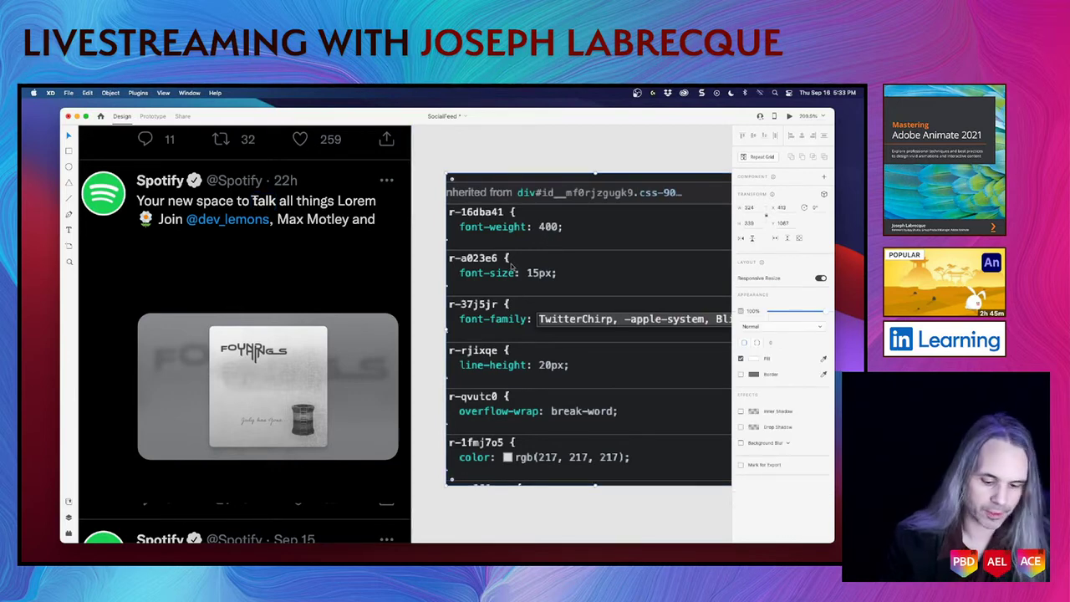
pyautogui.press('Delete')
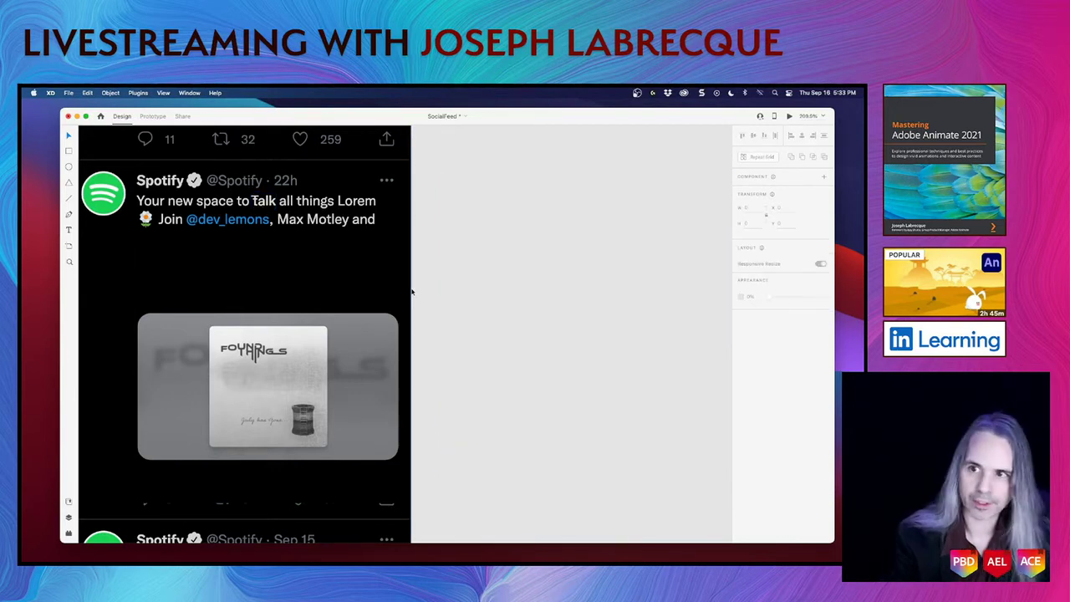
# Place the "Talk" text over the start of the 22h Spotify tweet's first line and change its wording to "Your new space"
pyautogui.hscroll(-5, 411, 291)
pyautogui.scroll(2, 411, 291)
pyautogui.click(337, 235)
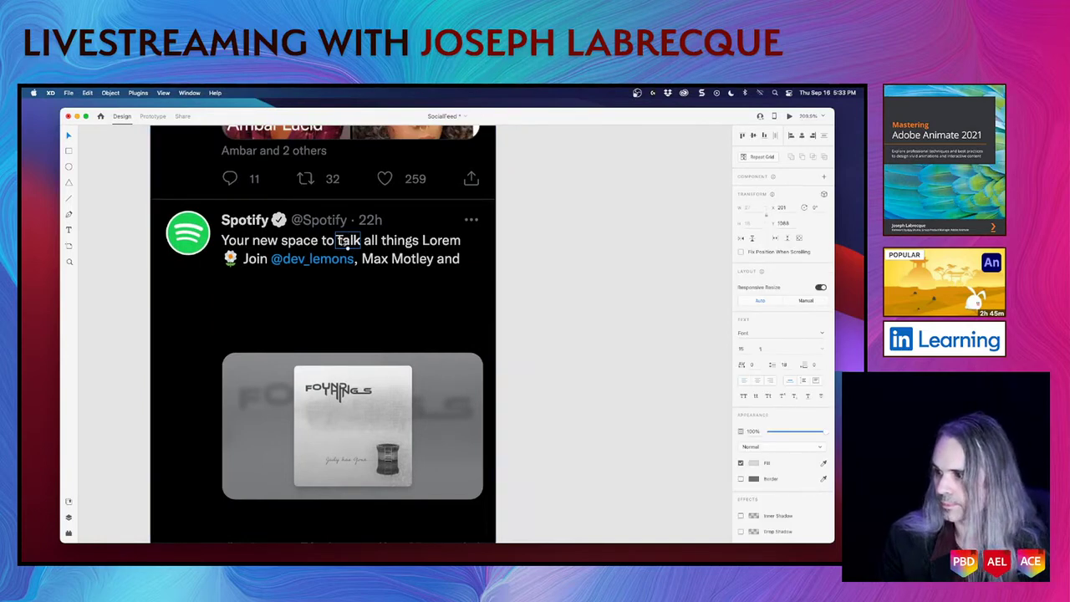
pyautogui.moveTo(347, 243); pyautogui.dragTo(238, 243)
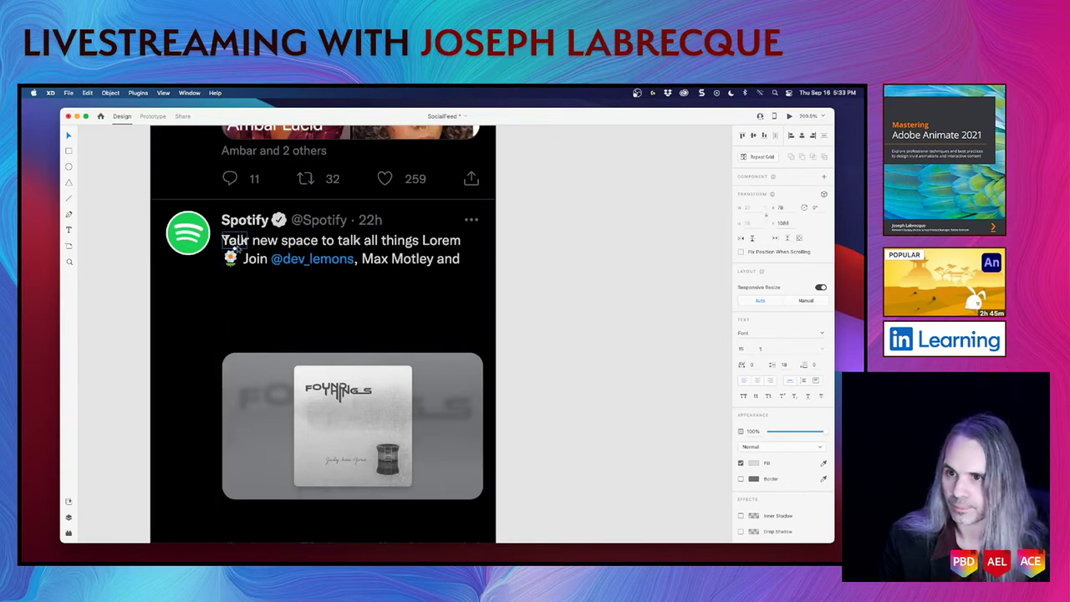
pyautogui.doubleClick(237, 242)
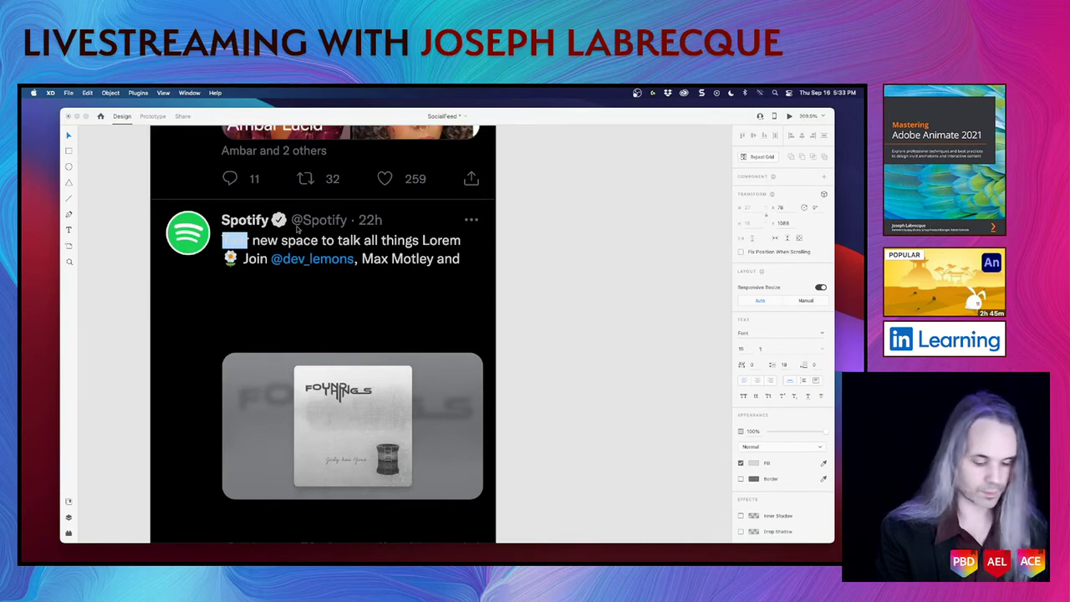
pyautogui.write('Your new s')
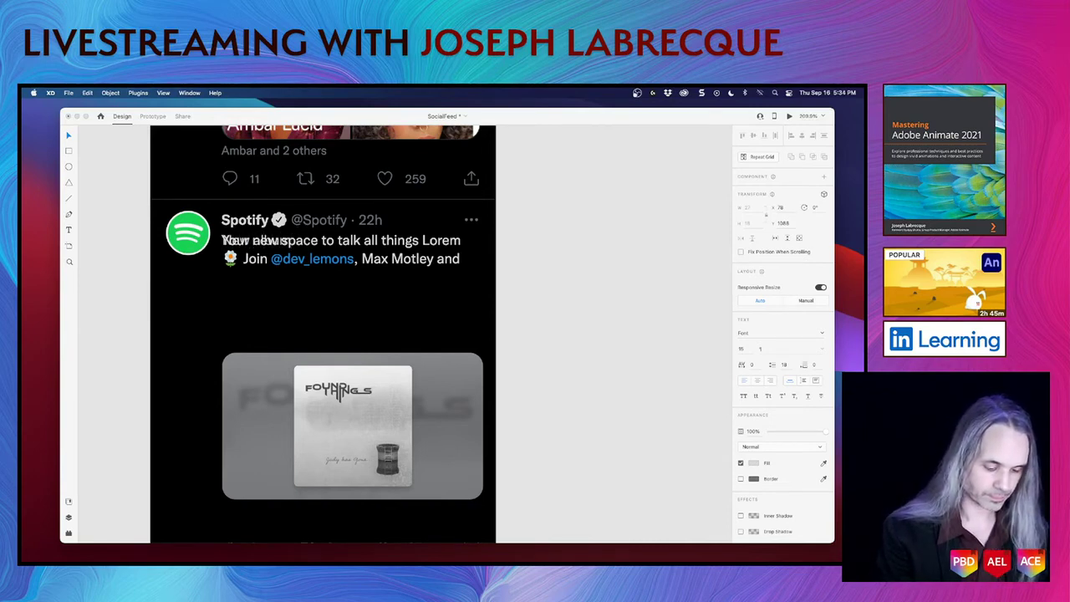
pyautogui.write('pac')
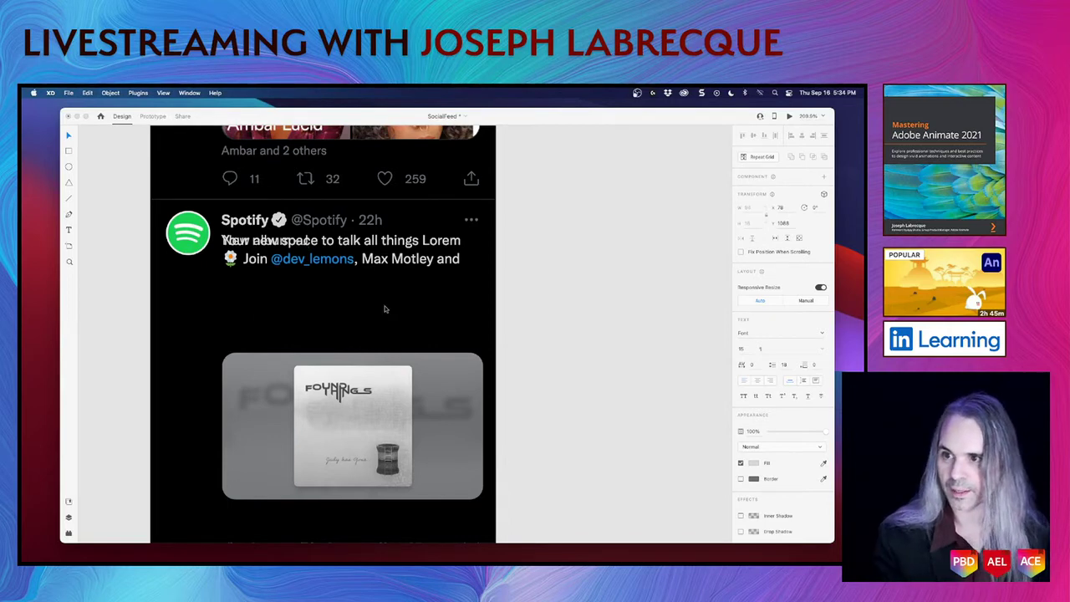
# Cover the tweet's original wording with the black rectangle and change the overlaid text to "New album - July has Gone... - from FoundThings"
pyautogui.click(365, 316)
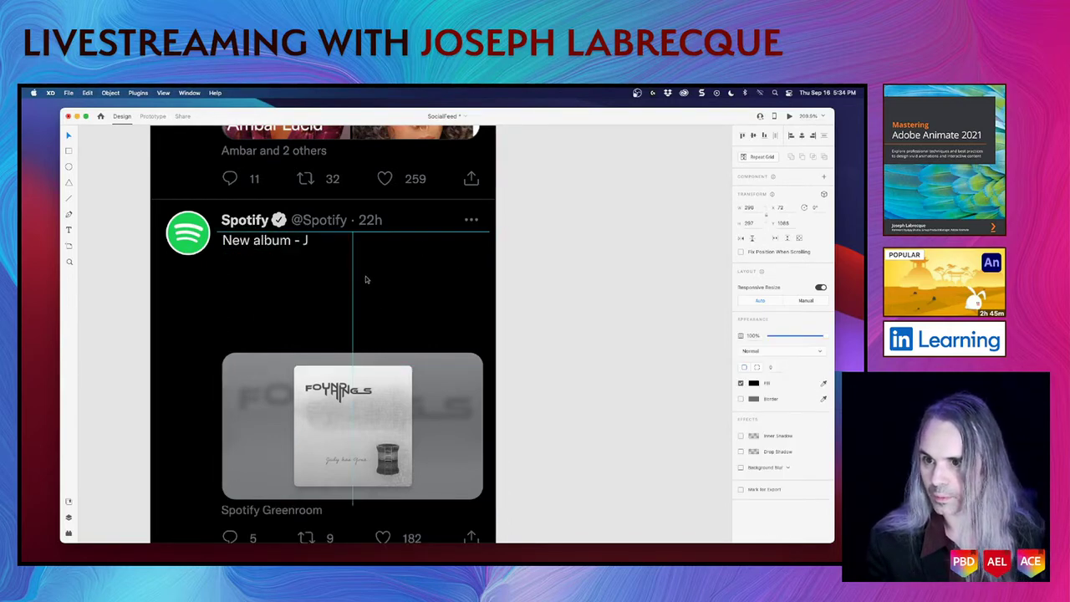
pyautogui.click(289, 243)
pyautogui.doubleClick(289, 243)
pyautogui.click(341, 269)
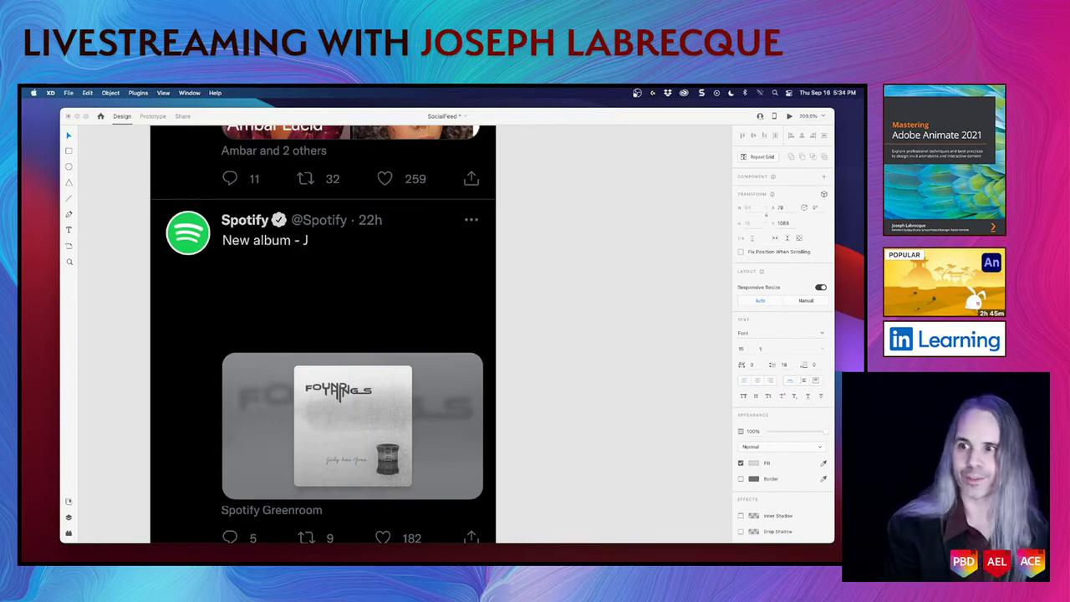
pyautogui.write('uly ')
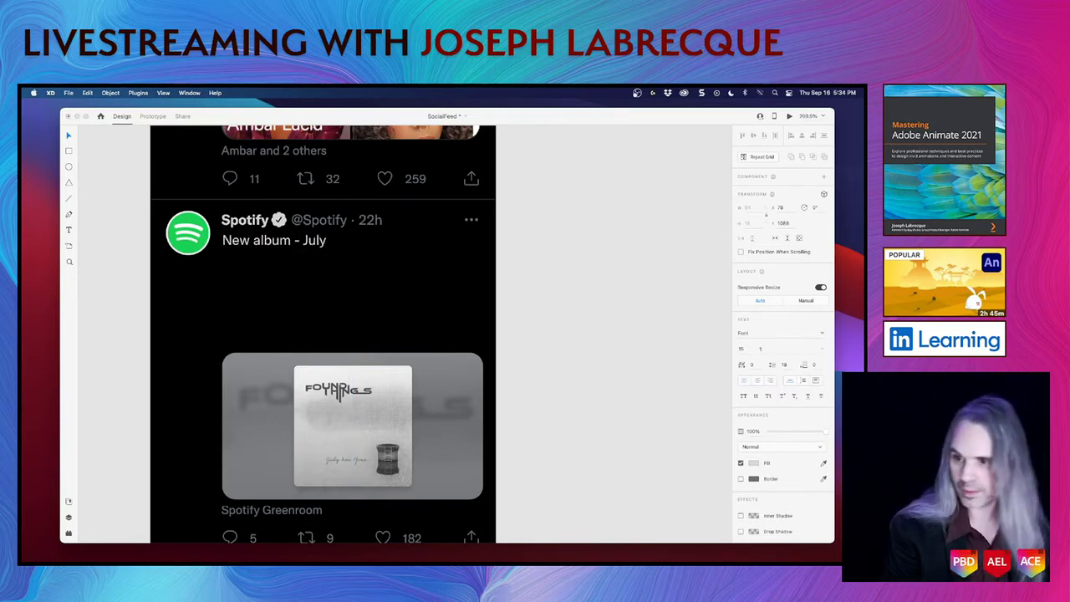
pyautogui.write('has G')
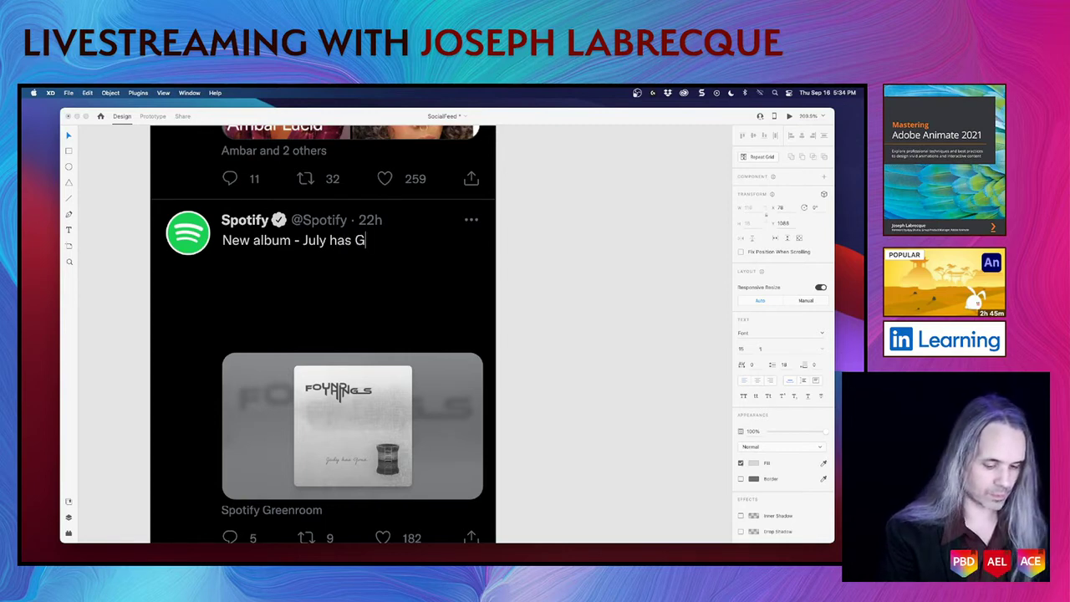
pyautogui.write('one... ')
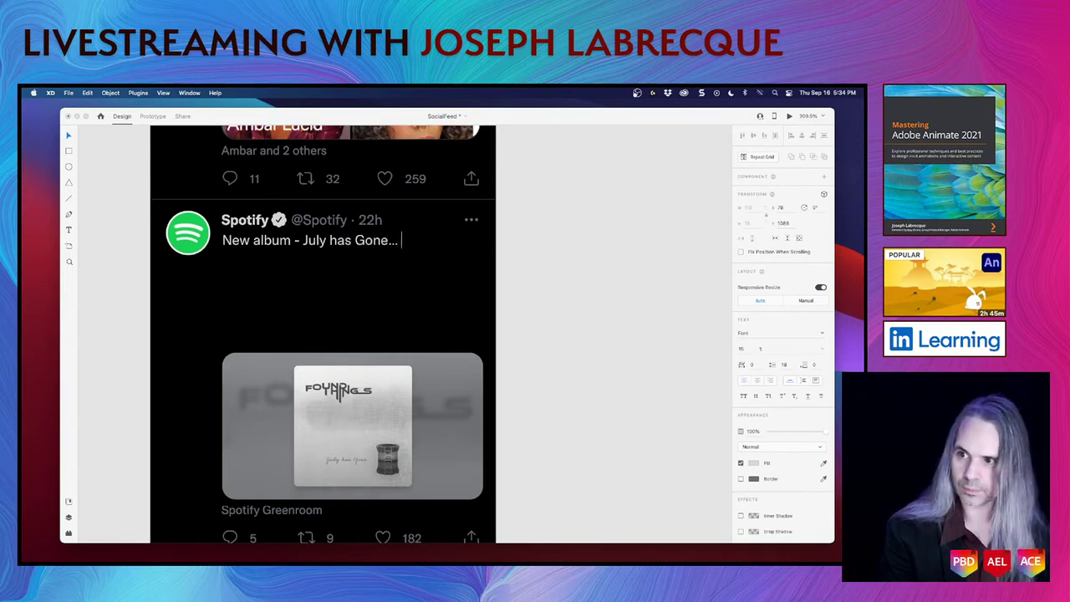
pyautogui.write('-')
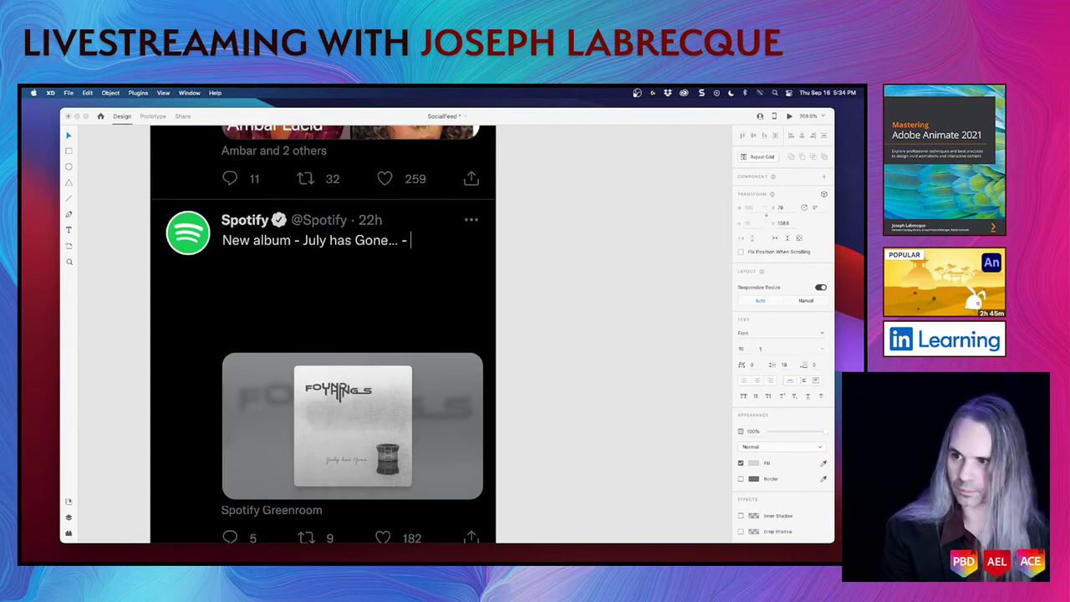
pyautogui.write(' from ')
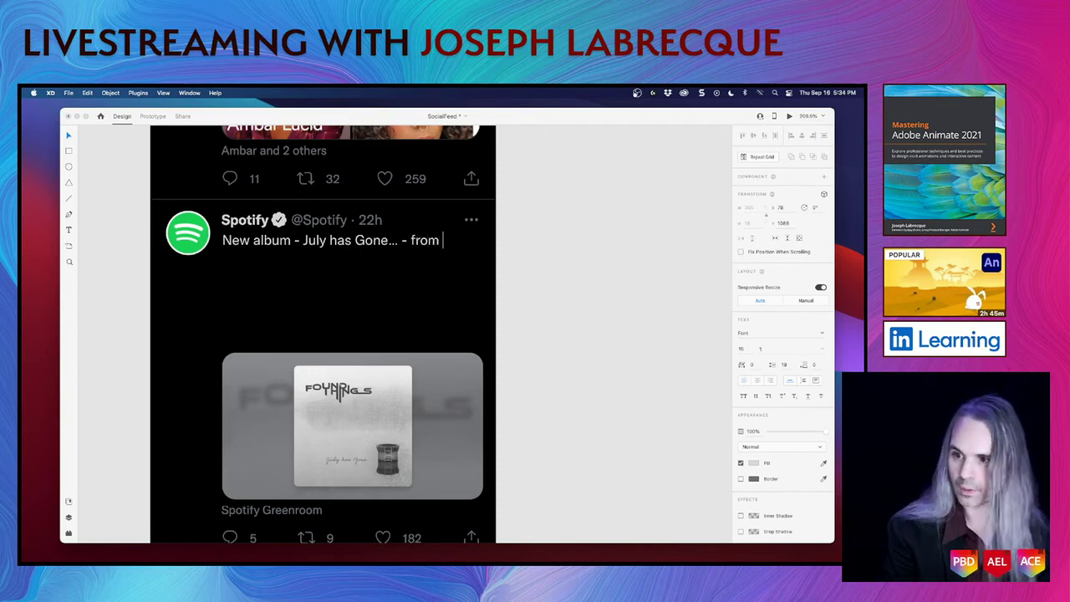
pyautogui.write('Fo')
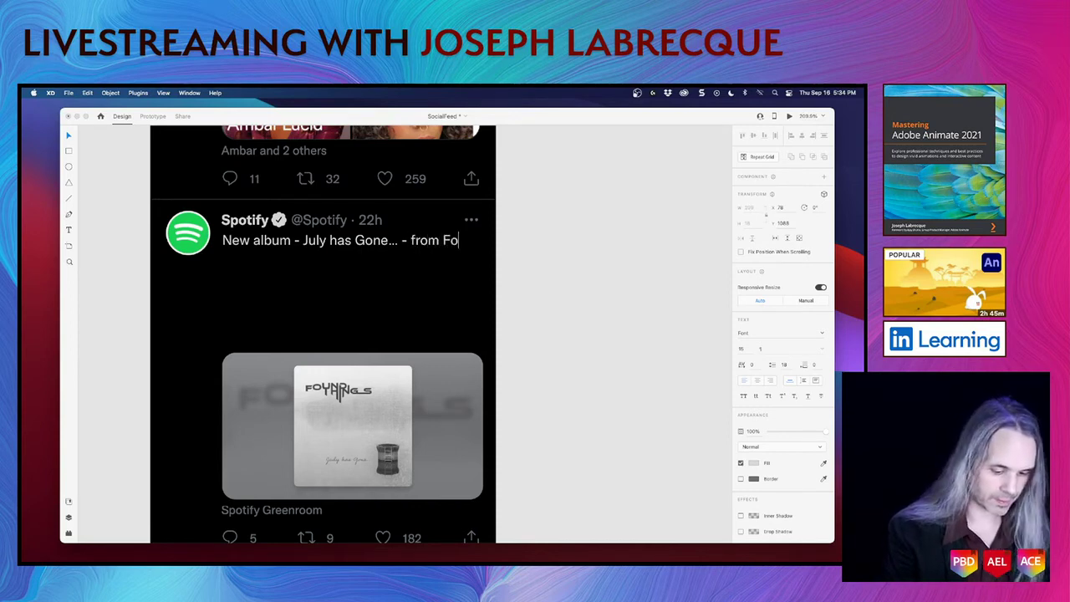
pyautogui.write('undTh')
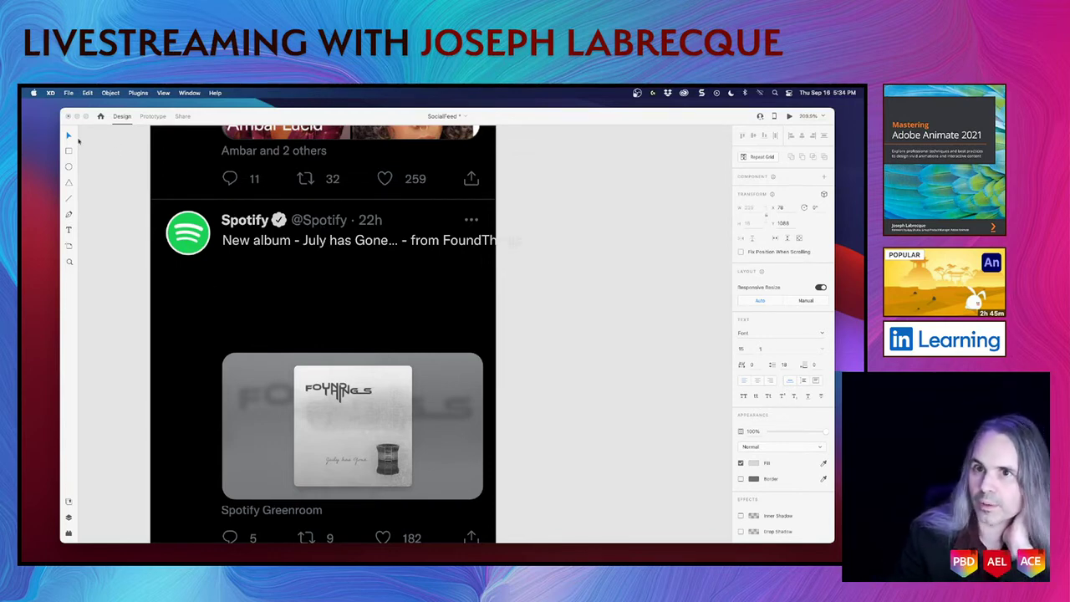
# Copy the full wording of the new album text in the Spotify tweet
pyautogui.click(307, 240)
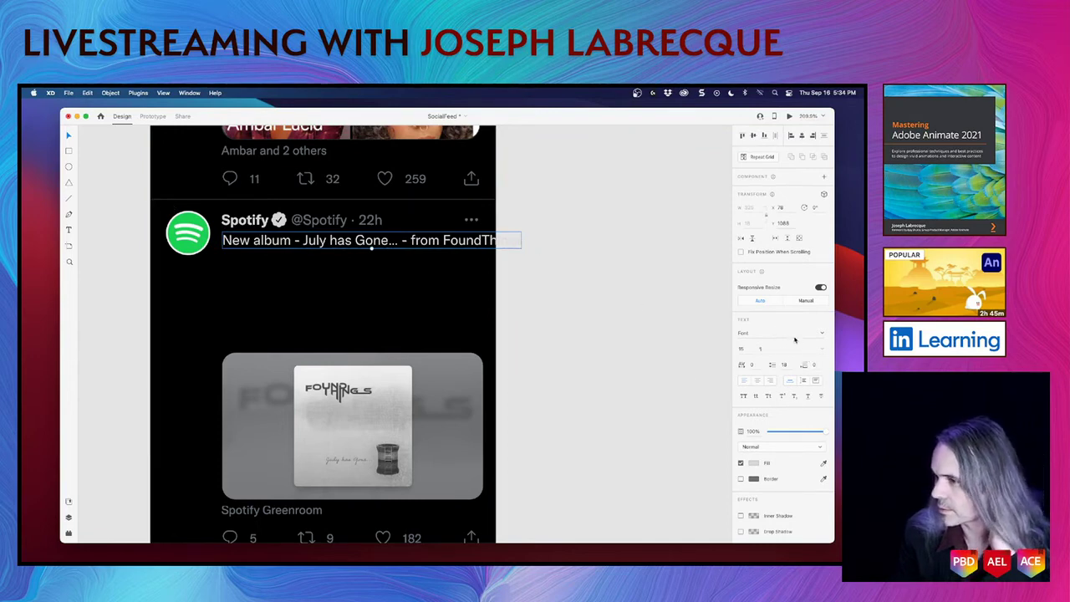
pyautogui.scroll(-3, 806, 330)
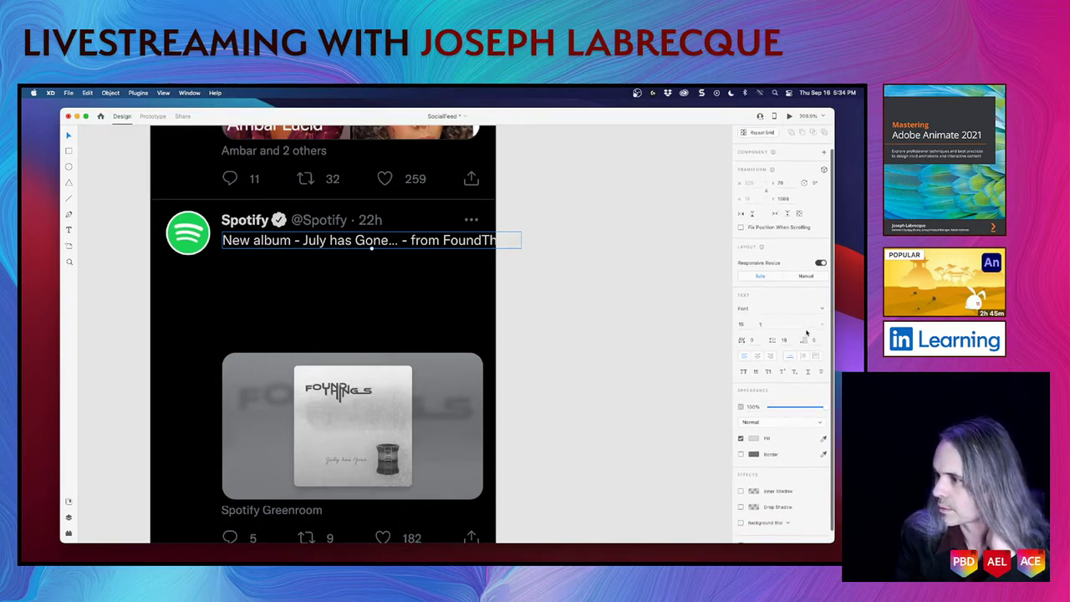
pyautogui.scroll(3, 806, 335)
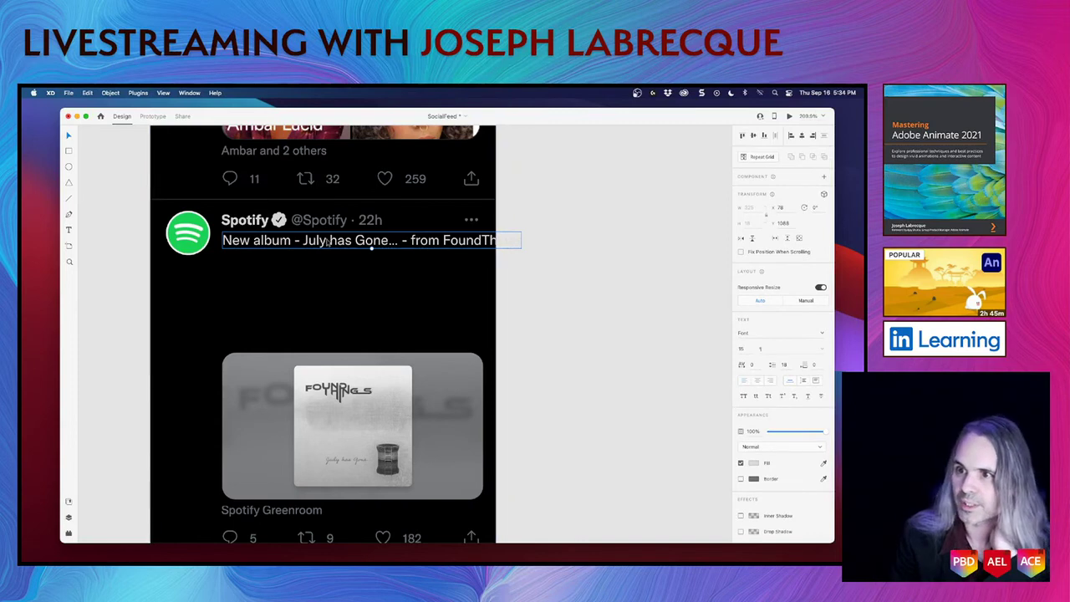
pyautogui.doubleClick(356, 244)
pyautogui.press('super+c')
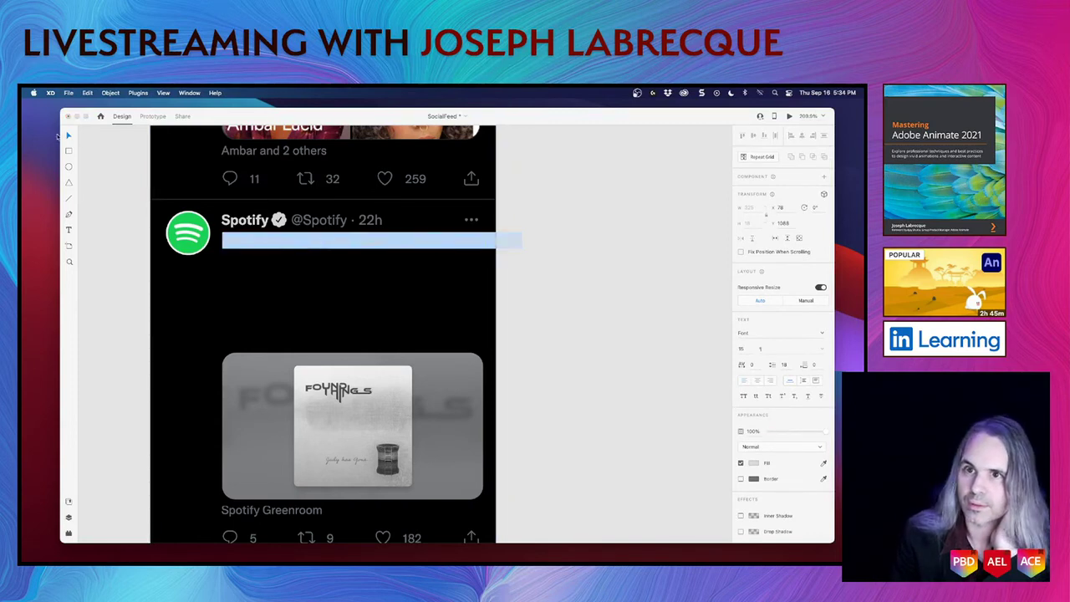
# Try resizing the one-line album text from its lower edge, and undo the change
pyautogui.click(385, 248)
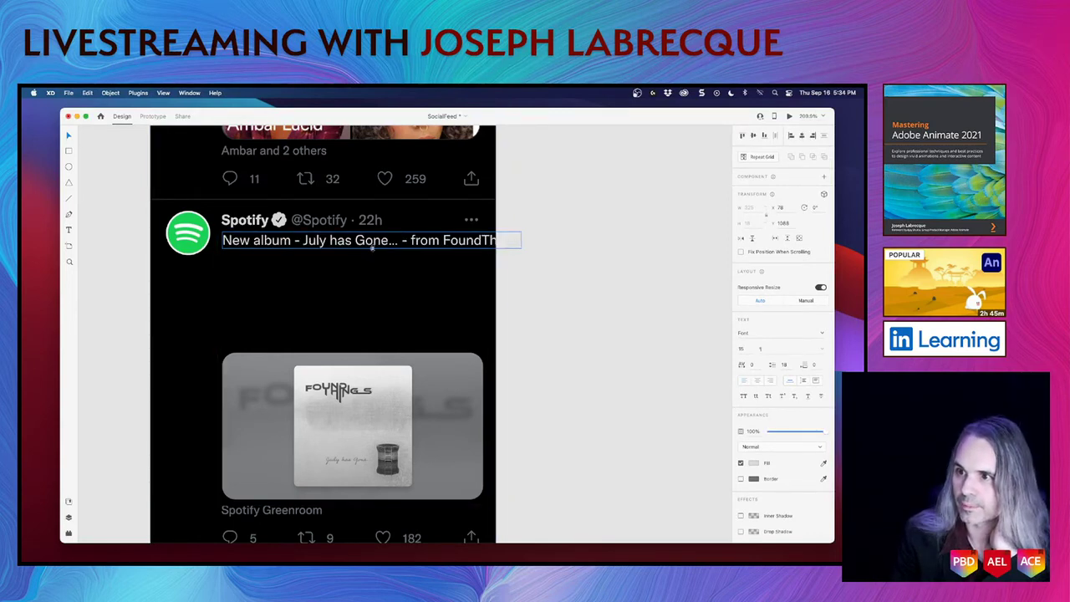
pyautogui.moveTo(372, 248)
pyautogui.mouseDown()
pyautogui.moveTo(363, 279)
pyautogui.moveTo(362, 264)
pyautogui.mouseUp()
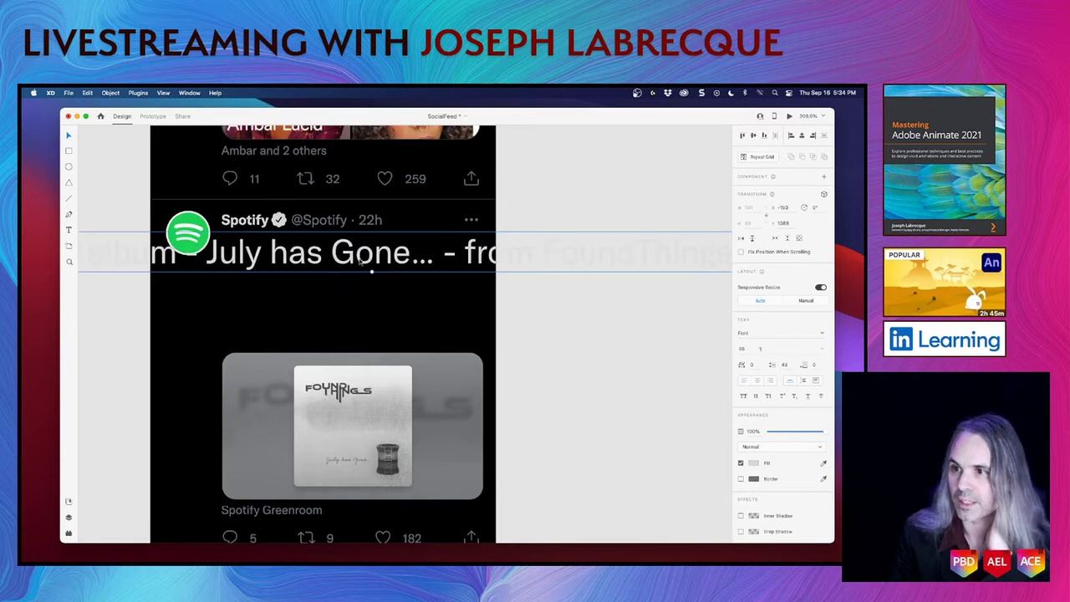
pyautogui.press('super+z')
# Delete all wording of the one-line album text so the object is removed from the tweet
pyautogui.doubleClick(371, 244)
pyautogui.click(378, 242)
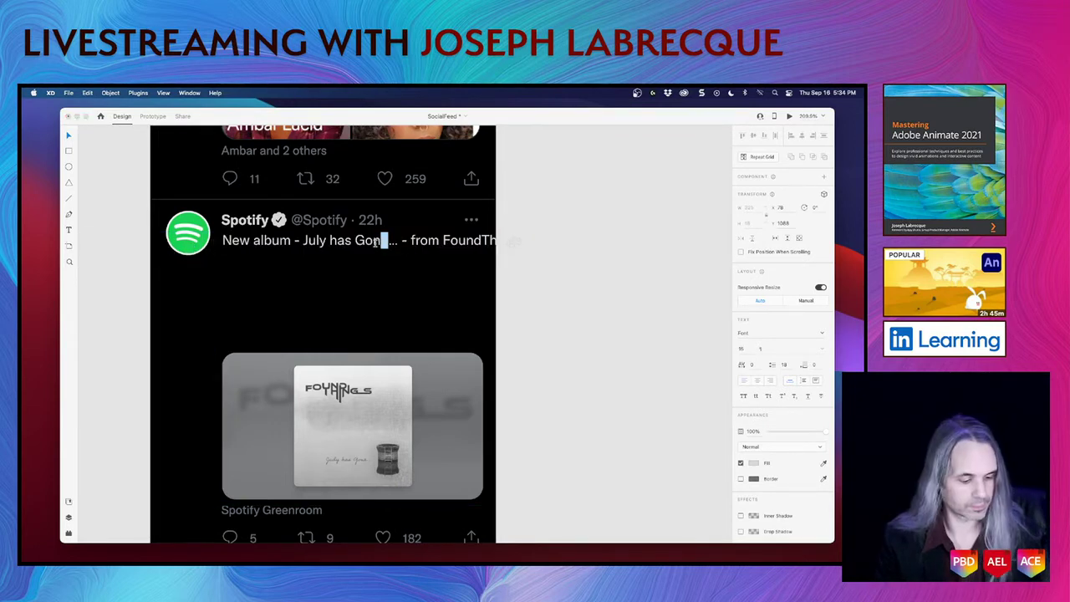
pyautogui.press('super+a')
pyautogui.press('BackSpace')
pyautogui.press('Escape')
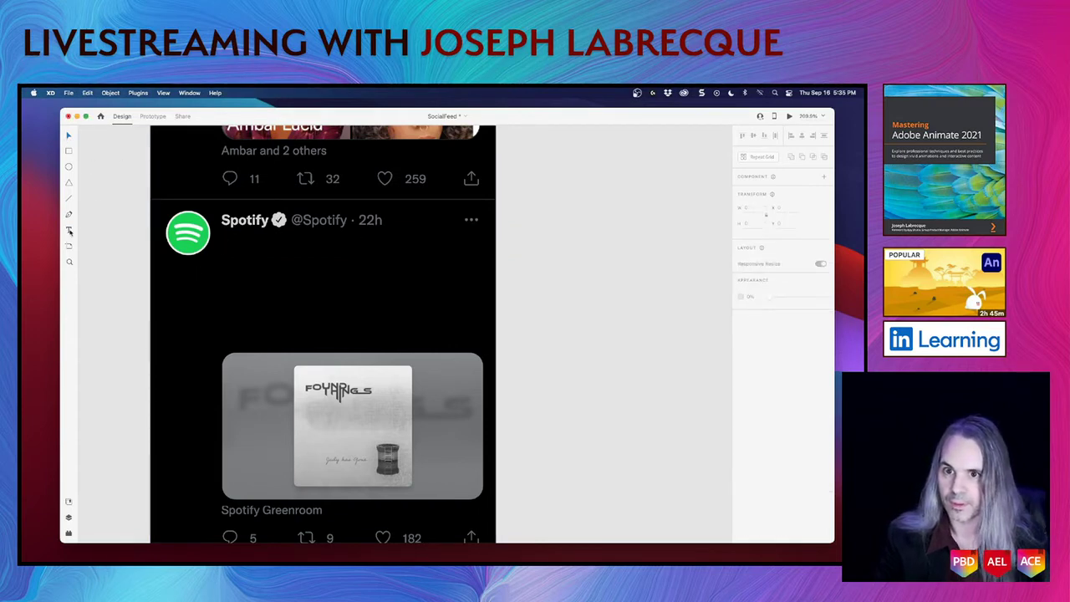
# Draw an area text box about 293 px wide between the Spotify name and the album image, and paste the copied wording into it
pyautogui.click(234, 253)
pyautogui.press('Escape')
pyautogui.moveTo(252, 255); pyautogui.dragTo(484, 345)
pyautogui.doubleClick(387, 296)
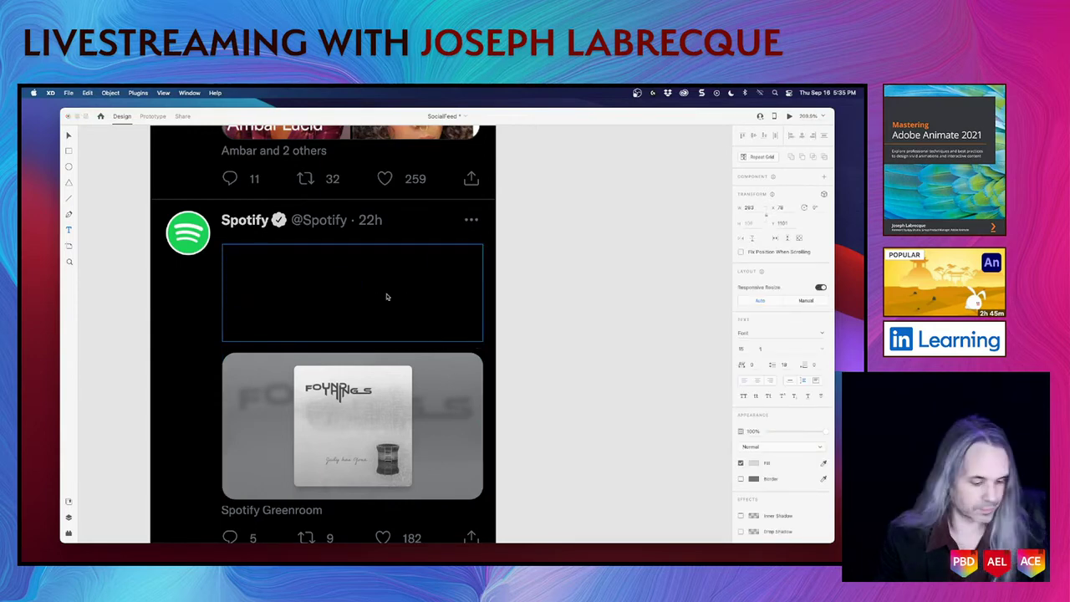
pyautogui.press('super+v')
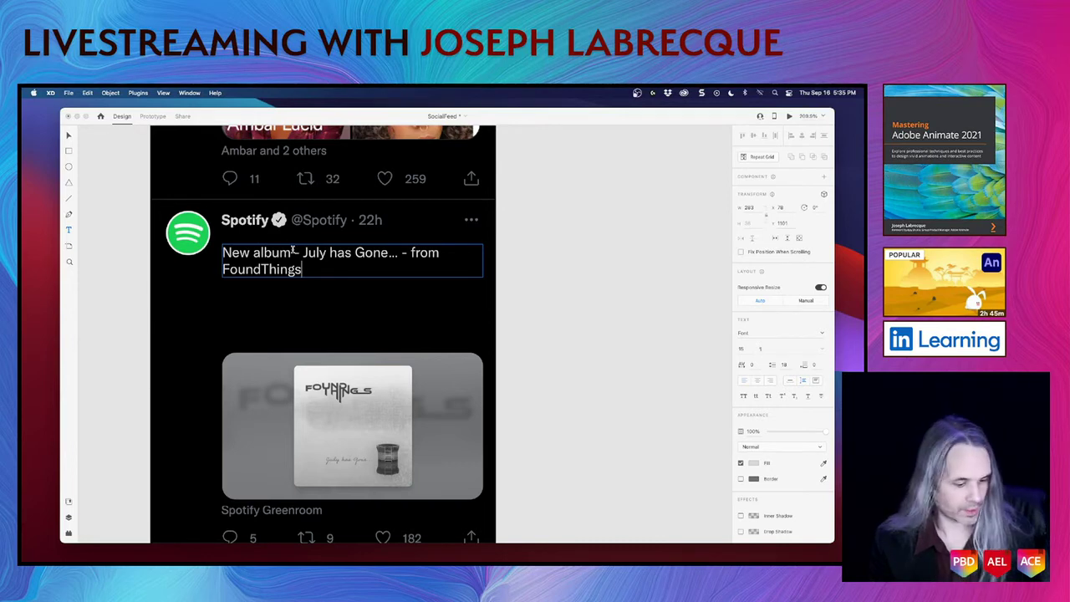
# Set the line spacing of the whole album text to 20 and finish editing it
pyautogui.press('super+a')
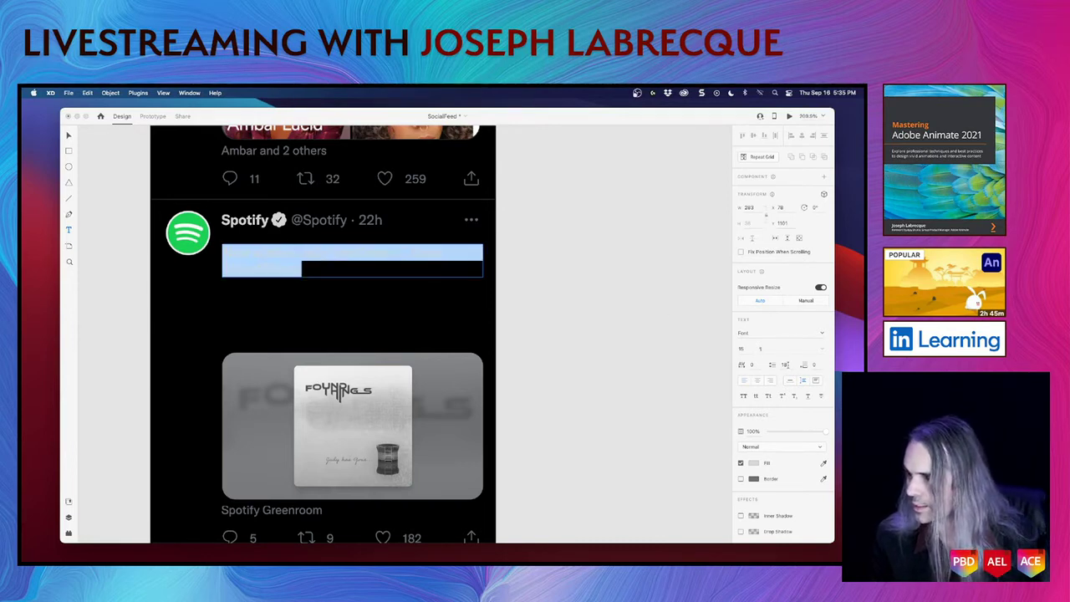
pyautogui.click(785, 365)
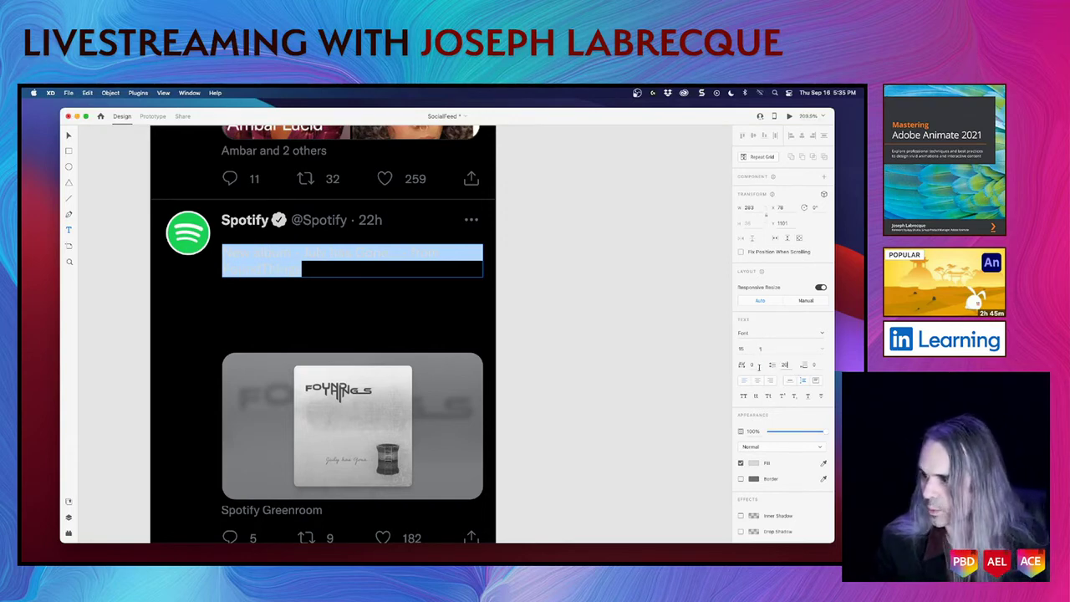
pyautogui.click(740, 349)
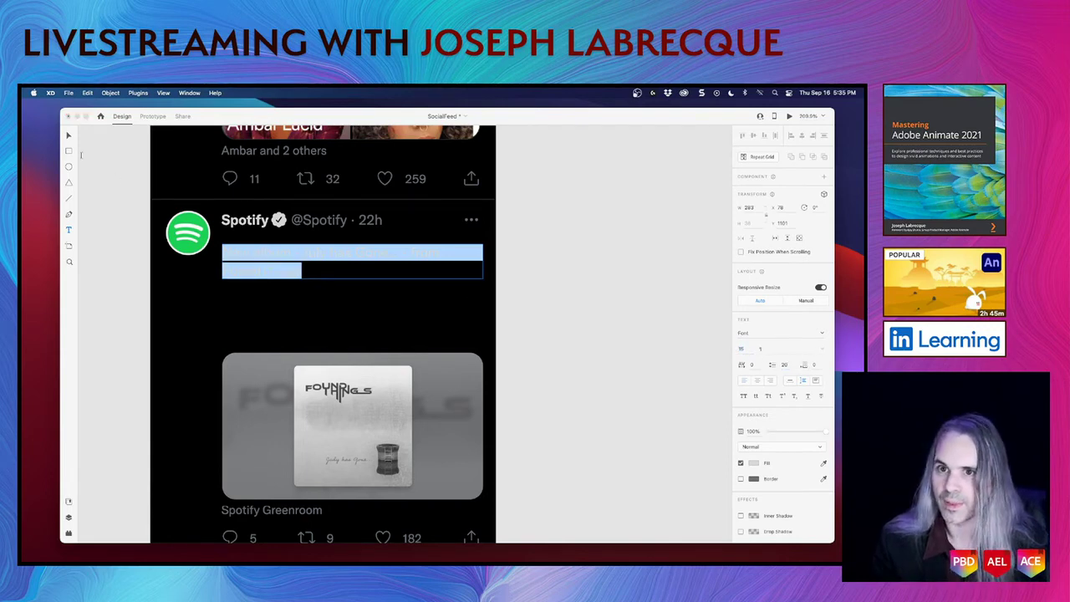
pyautogui.click(69, 137)
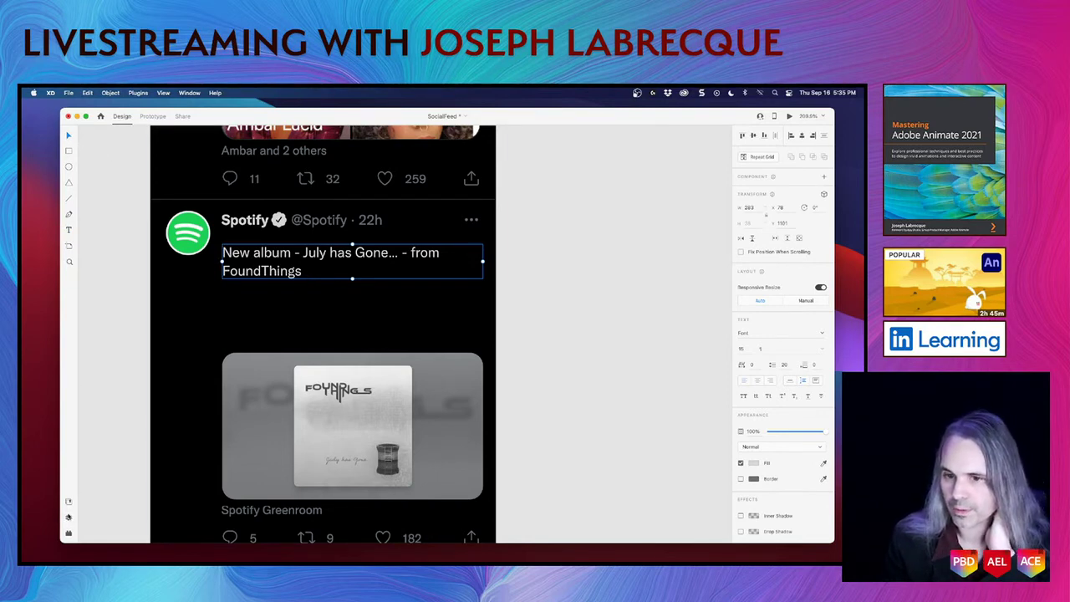
# Show the layer list and hide Rectangle 1 to reveal the original tweet wording beneath the album text
pyautogui.click(68, 517)
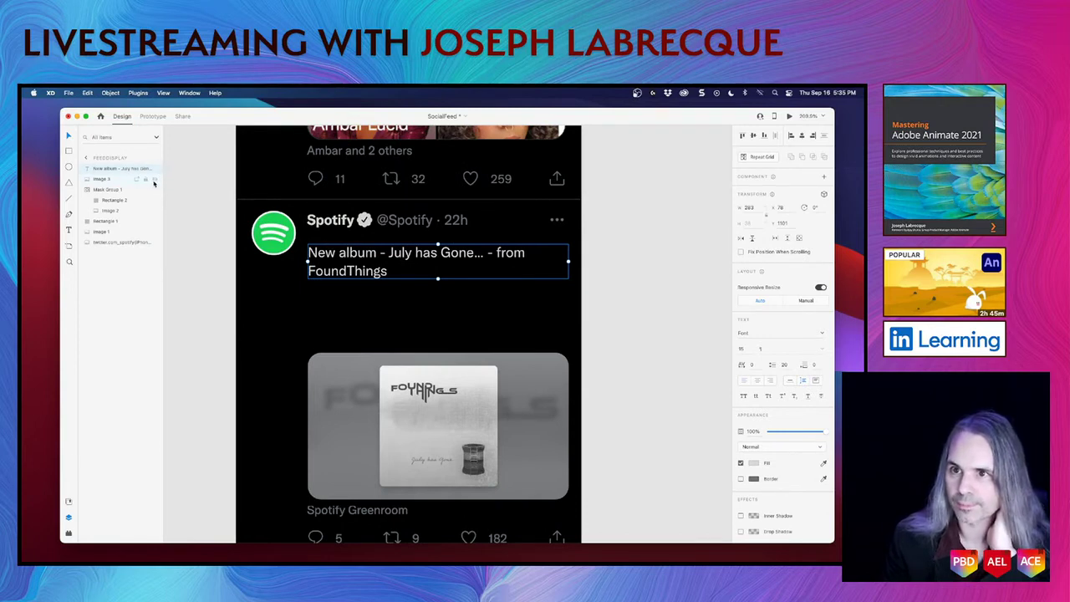
pyautogui.click(154, 180)
pyautogui.click(155, 180)
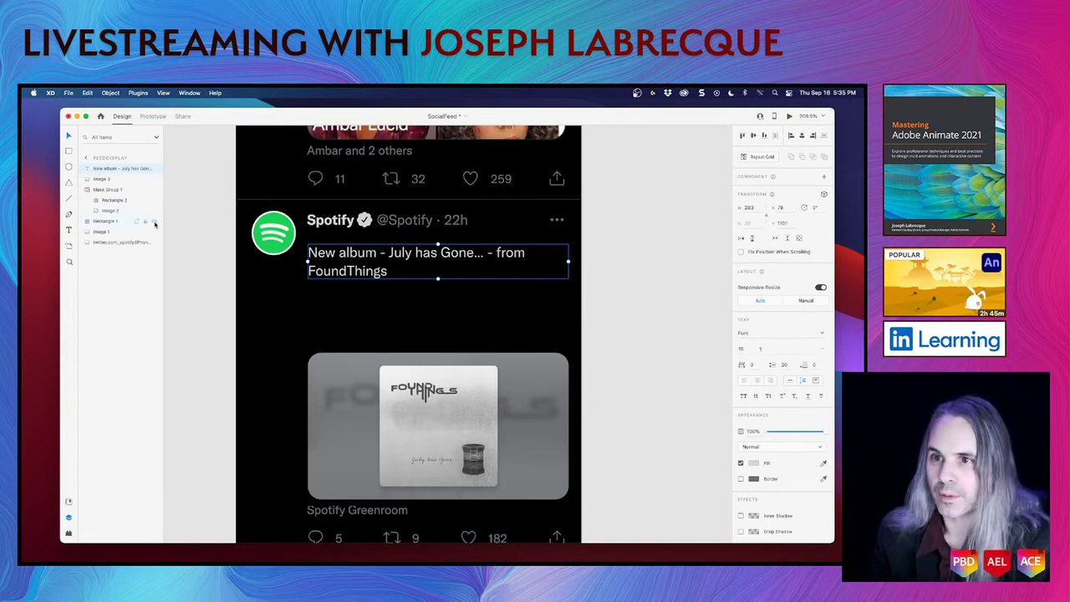
pyautogui.click(155, 221)
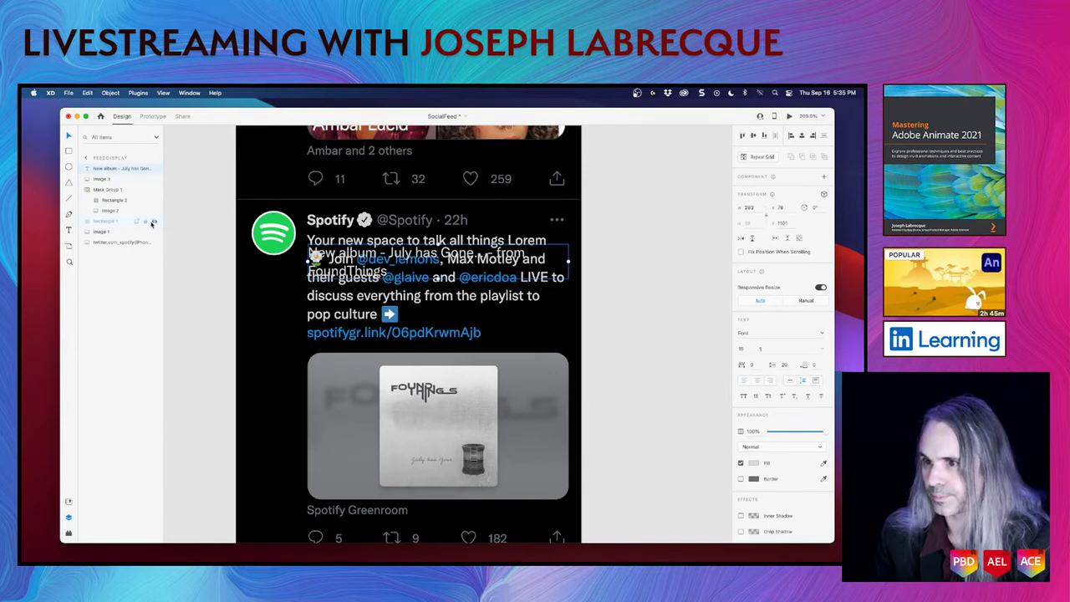
# Move the album text onto the first lines of the original tweet, nudge it to X 76, and compare the alignment up close
pyautogui.moveTo(349, 250); pyautogui.dragTo(346, 239)
pyautogui.press('Right')
pyautogui.press('Left')
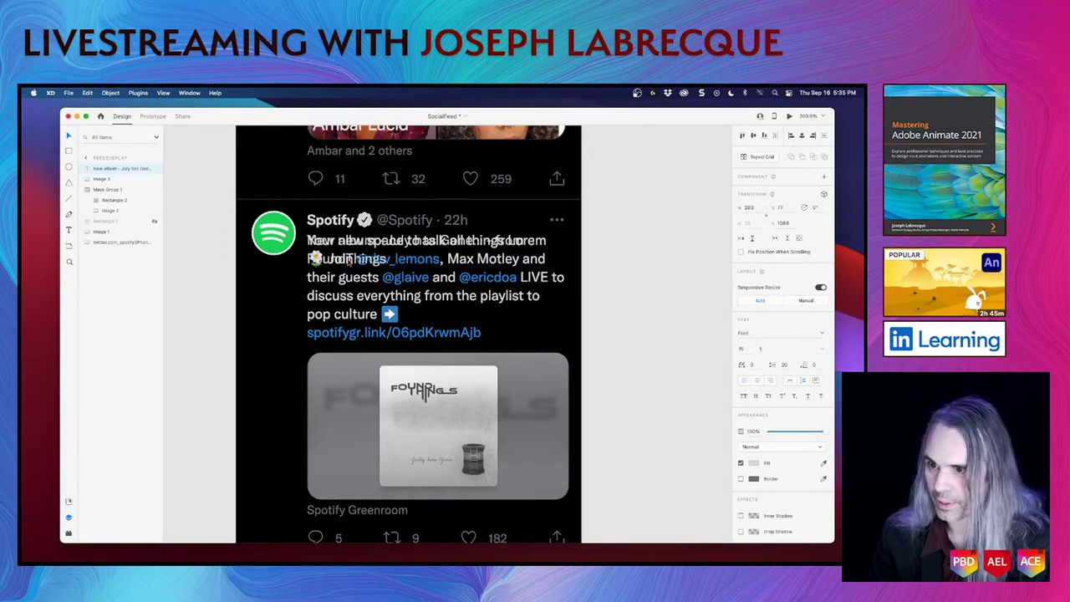
pyautogui.press('Right')
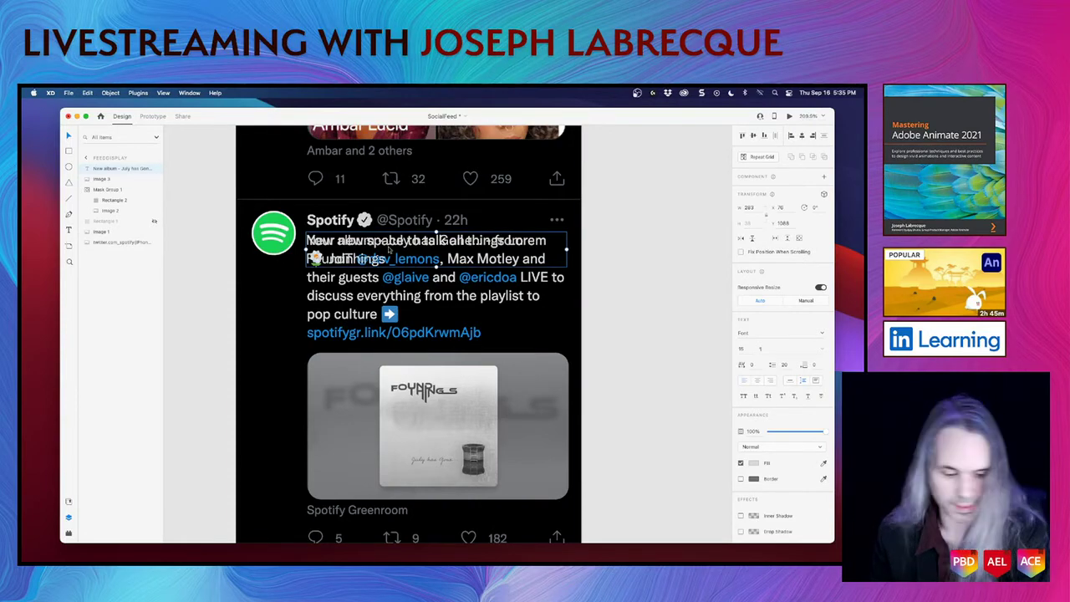
pyautogui.scroll(6, 389, 249)
pyautogui.scroll(-1, 389, 249)
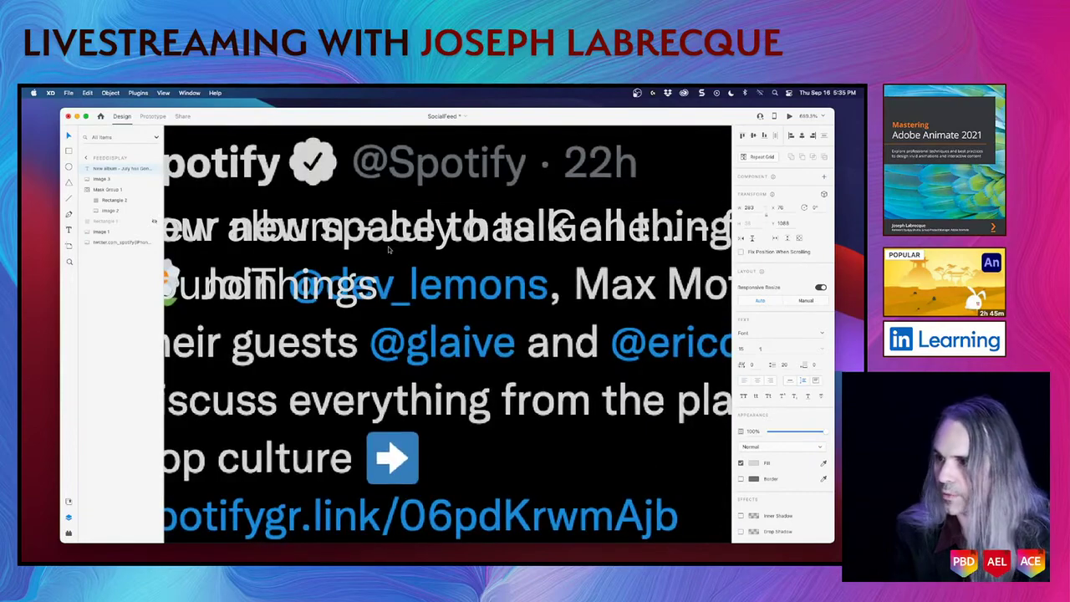
pyautogui.scroll(-3, 339, 266)
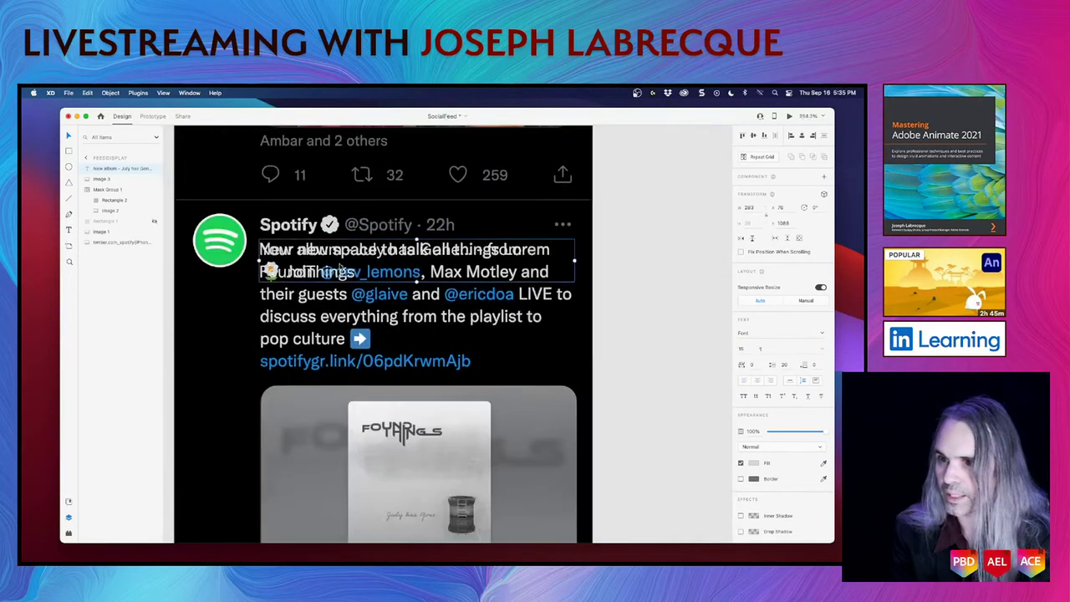
# Make Rectangle 1 visible again to cover the original tweet wording, and nudge it up to Y 1084
pyautogui.scroll(-4, 339, 266)
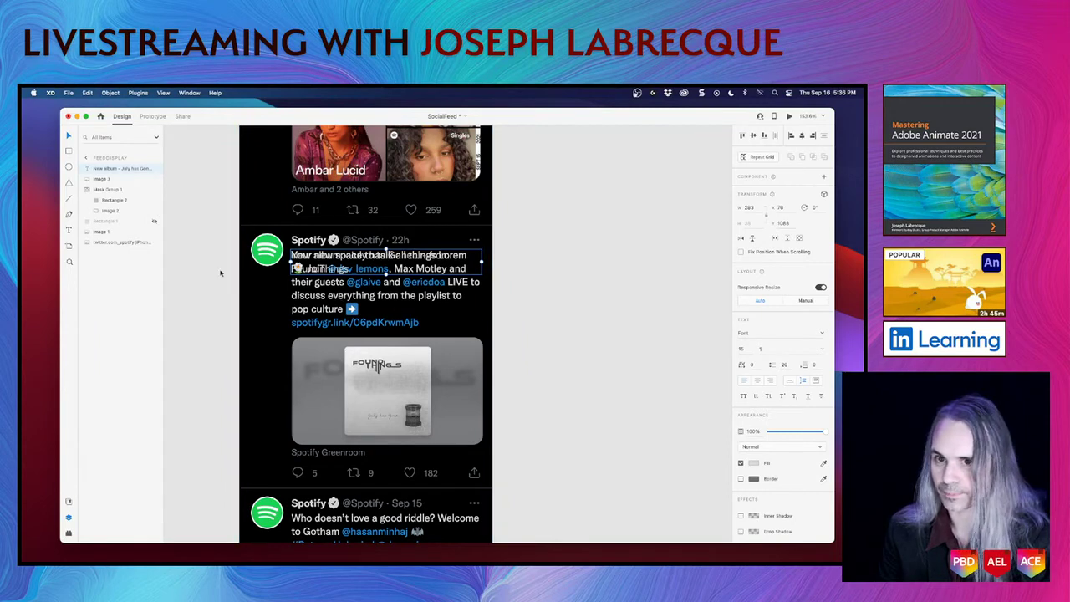
pyautogui.click(155, 222)
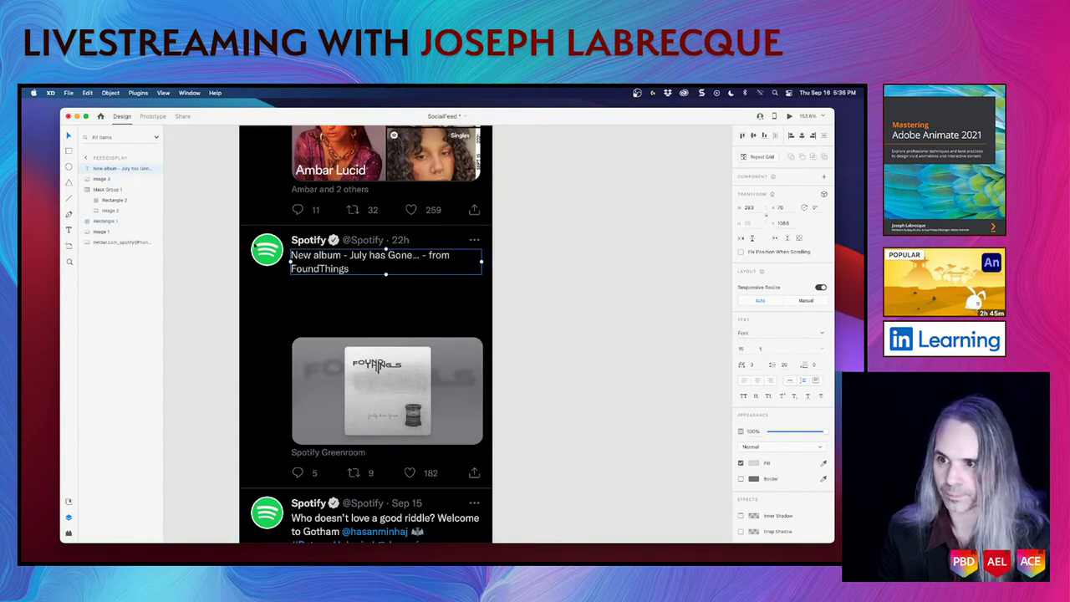
pyautogui.click(392, 316)
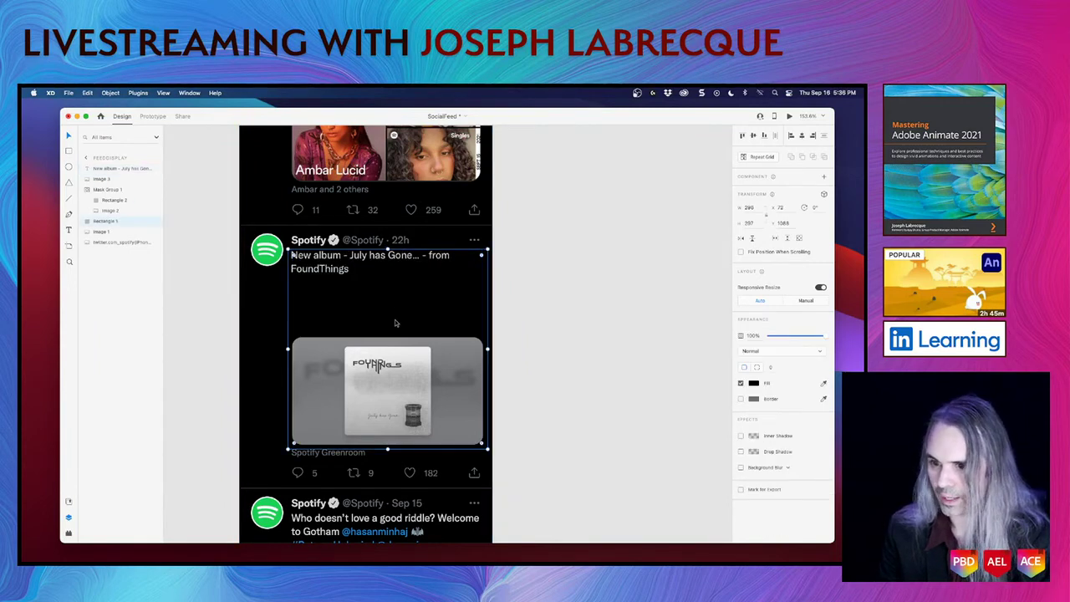
pyautogui.press('Up')
pyautogui.press('Up')
pyautogui.press('Up')
pyautogui.press('Up')
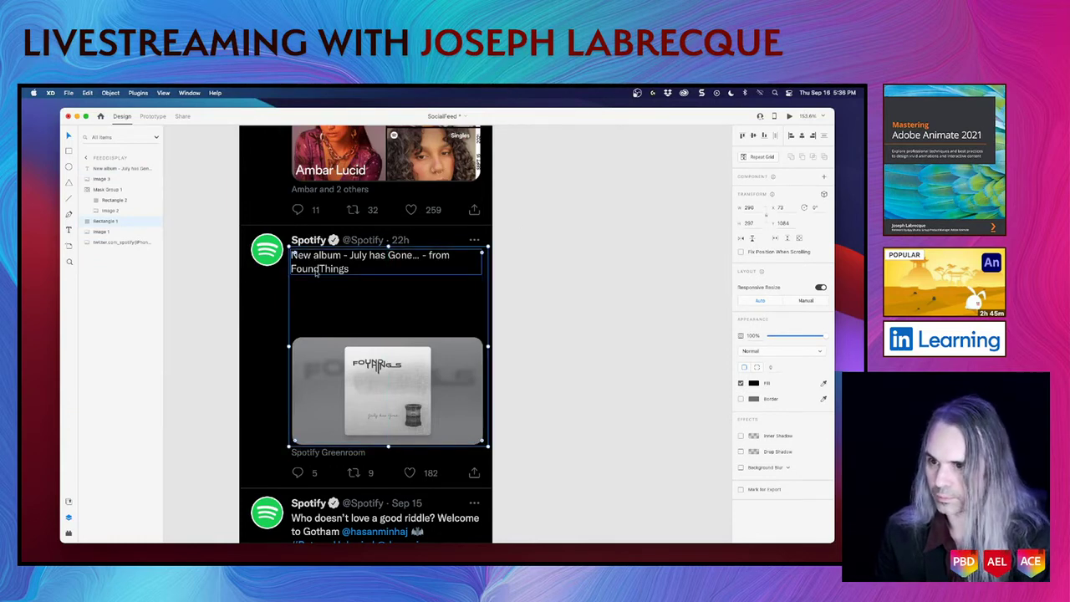
# Extend the album text after FoundThings with ". Premiering on Spotify this October!"
pyautogui.click(317, 271)
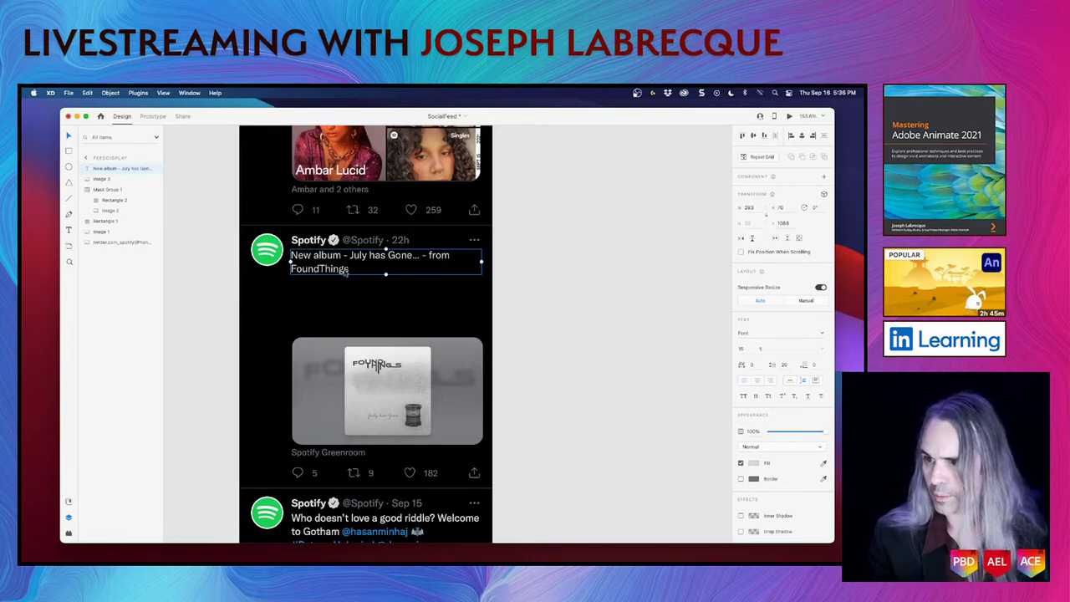
pyautogui.doubleClick(344, 271)
pyautogui.click(374, 269)
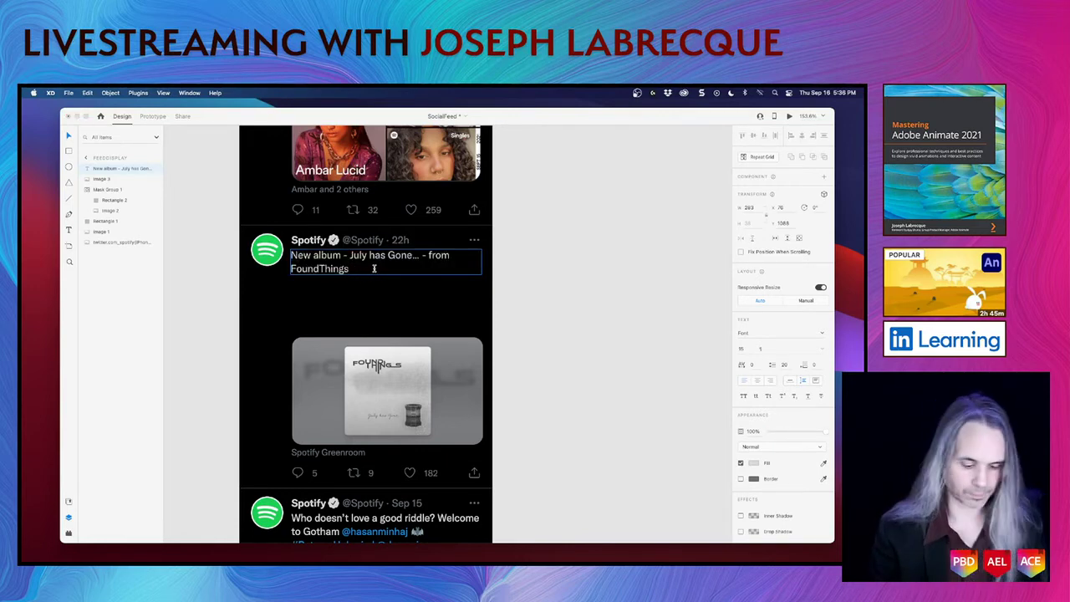
pyautogui.write('. Premiering on Spotify')
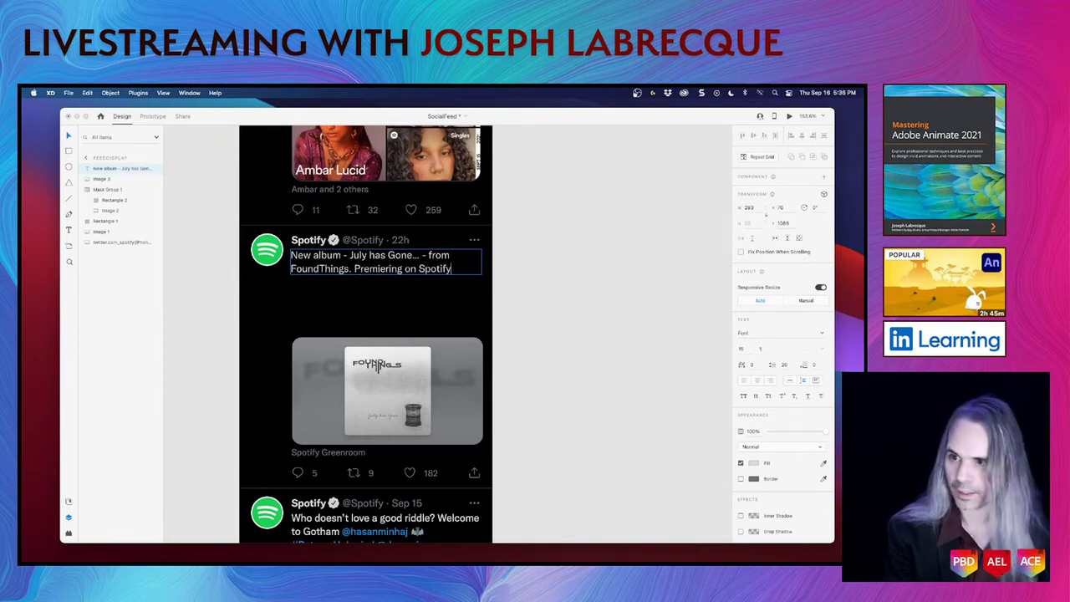
pyautogui.write(' in')
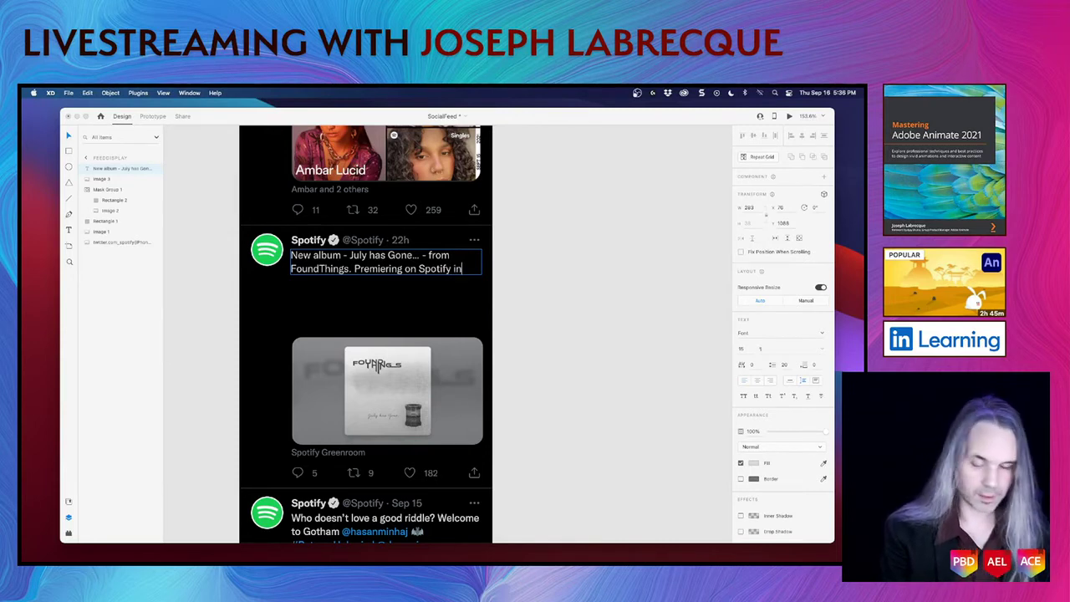
pyautogui.press('BackSpace')
pyautogui.press('BackSpace')
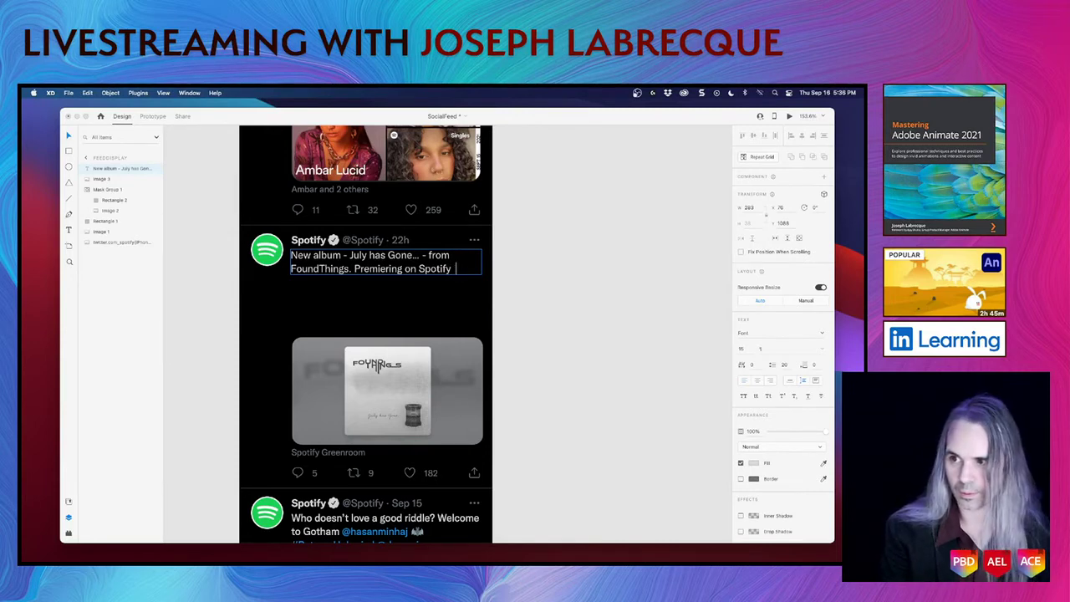
pyautogui.write('this')
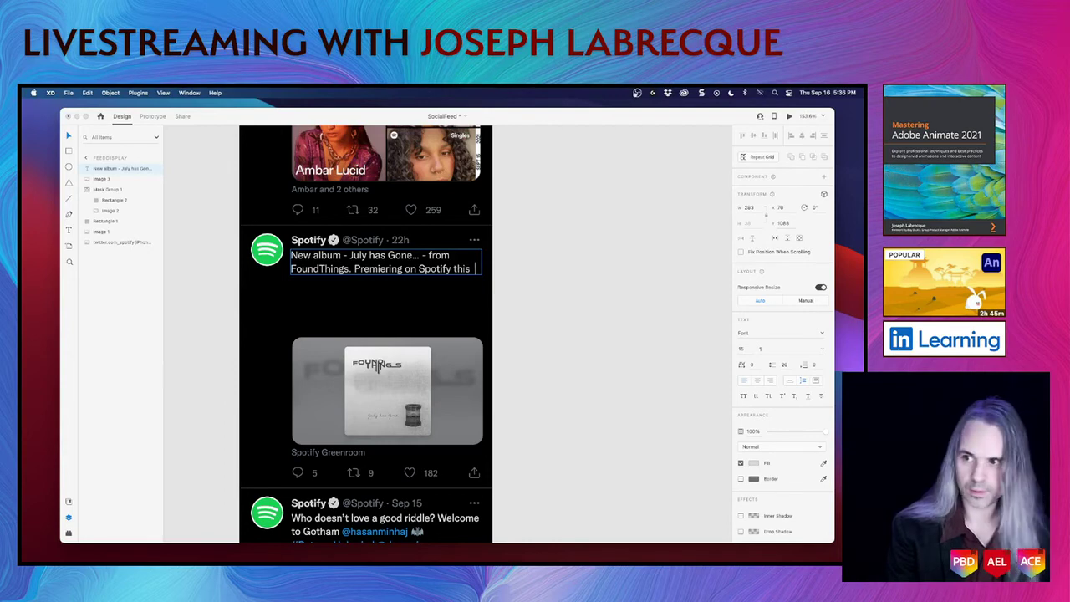
pyautogui.write(' October')
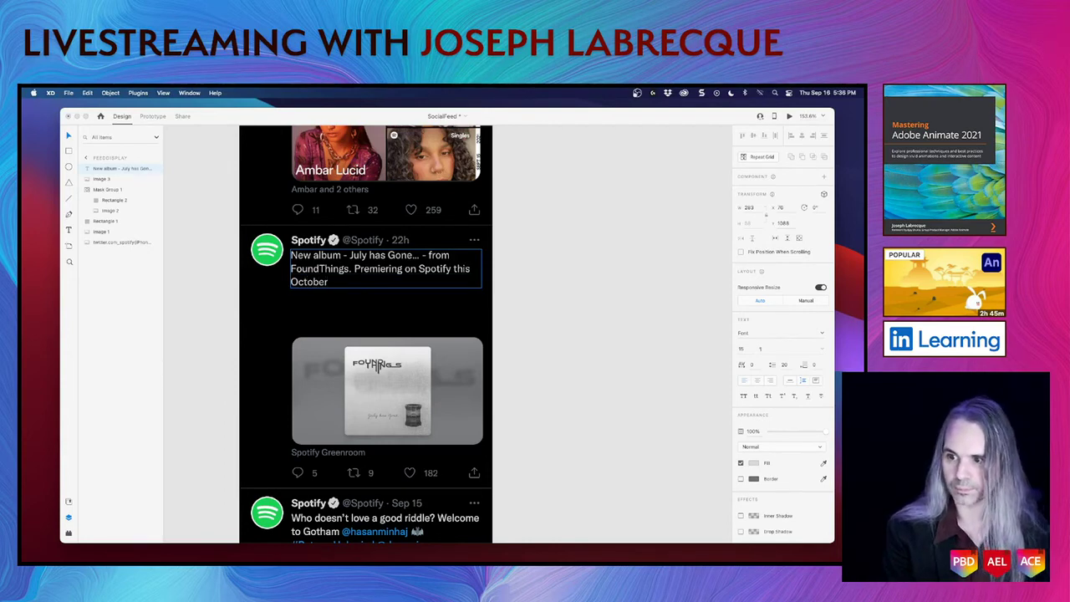
pyautogui.write('!')
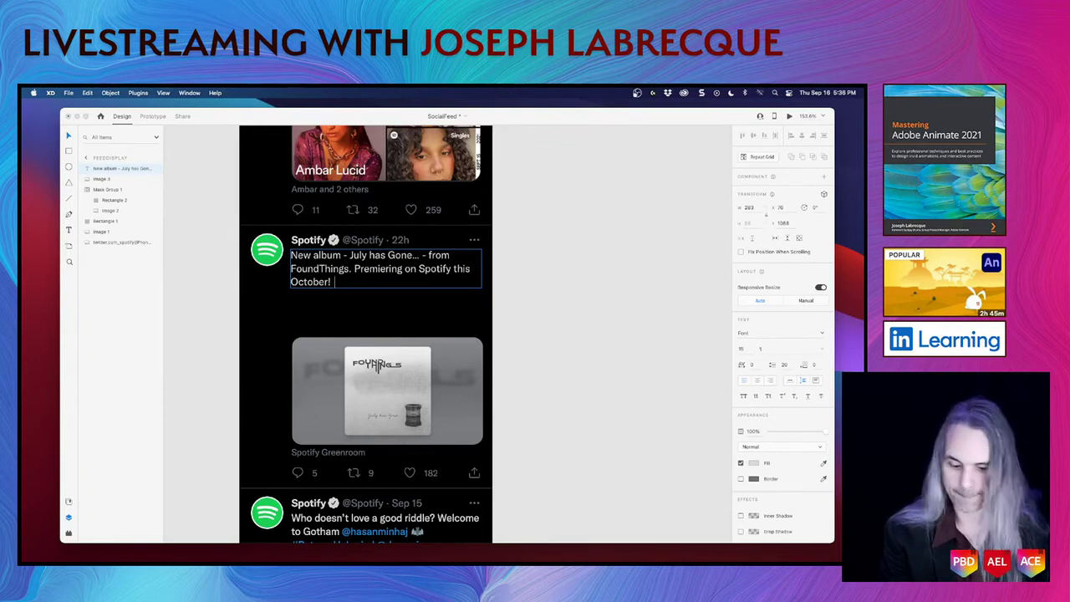
# Start a new line in the album text reading "Listen to the first single, “July”"
pyautogui.press('Return')
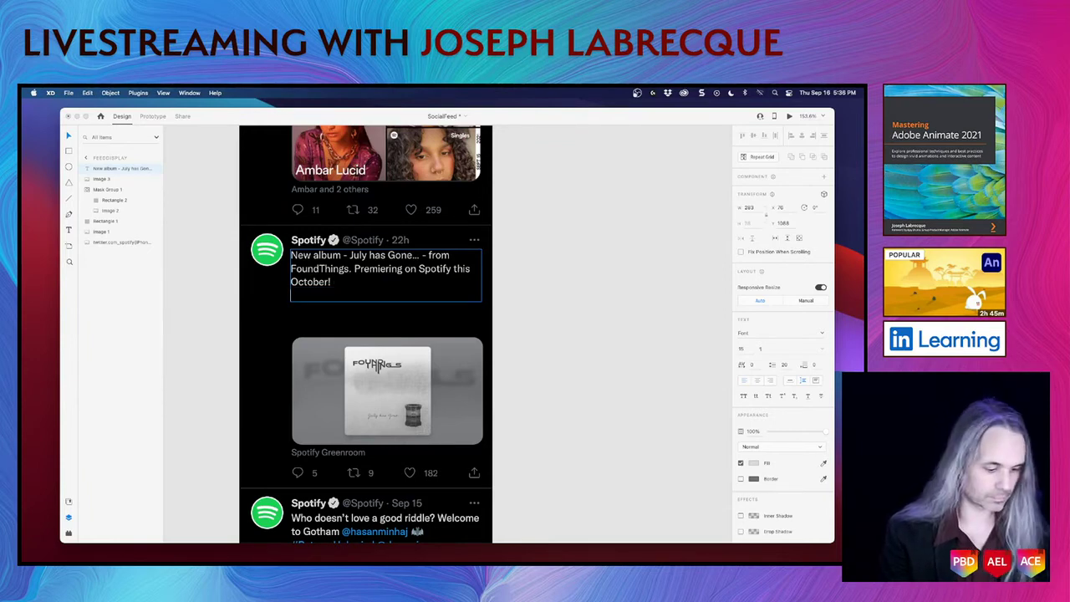
pyautogui.write('Listen to')
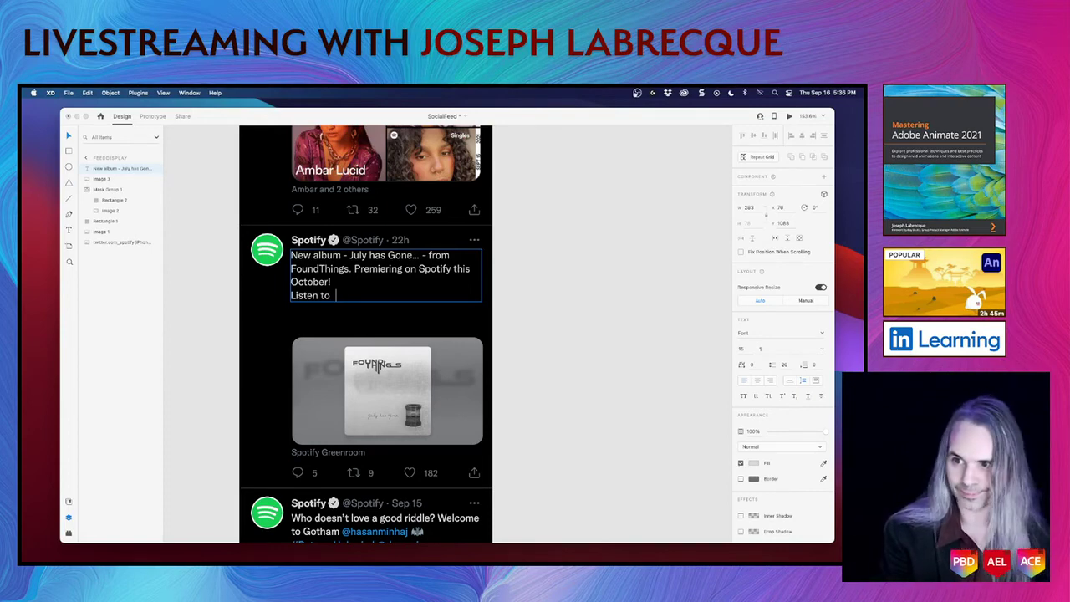
pyautogui.write('the fi')
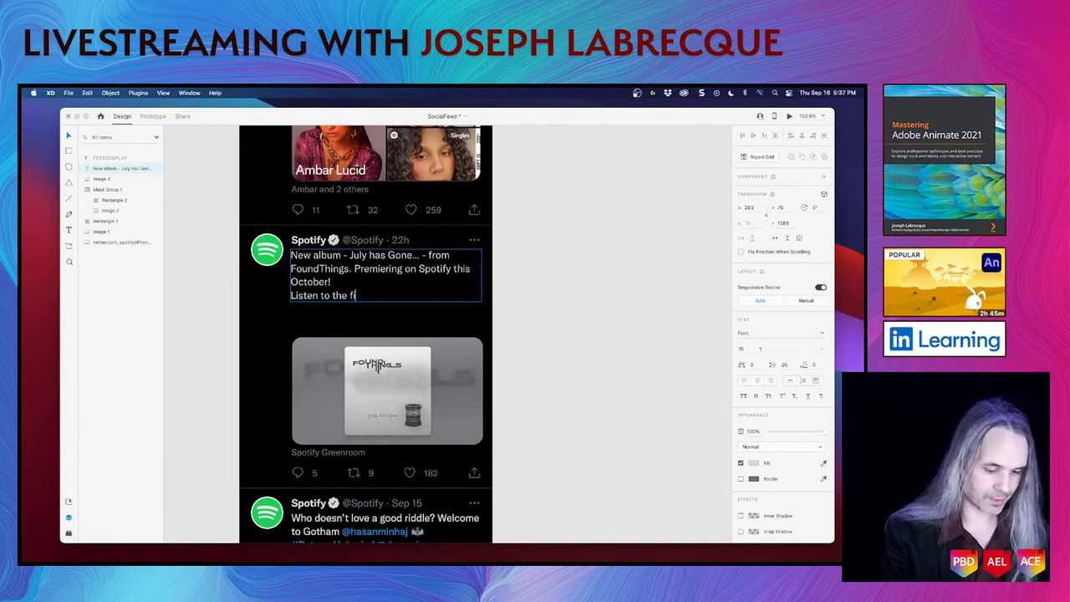
pyautogui.write('rst single')
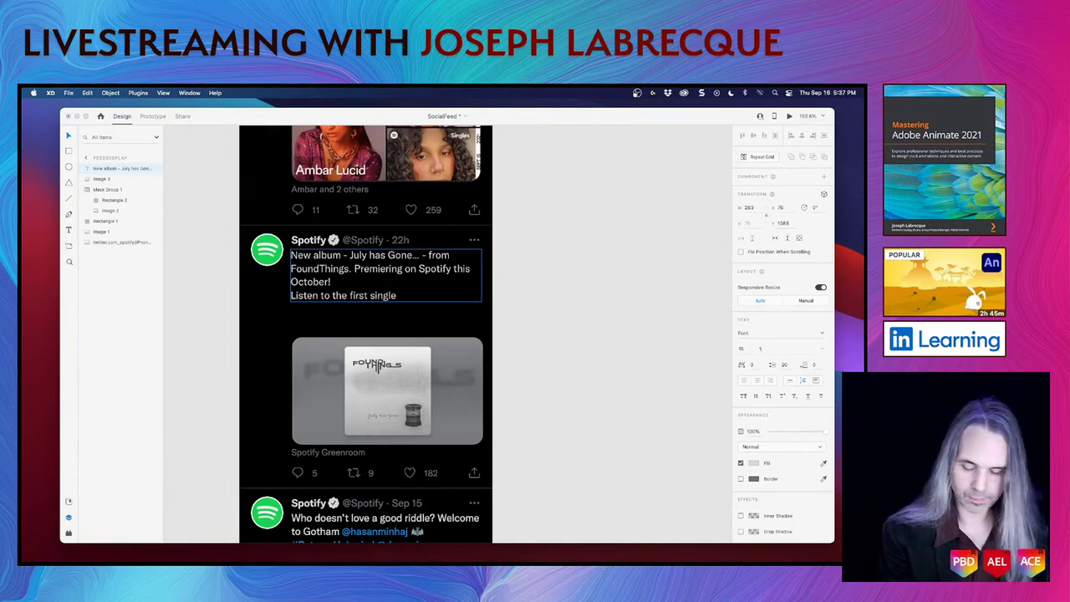
pyautogui.write(', ')
pyautogui.write('"')
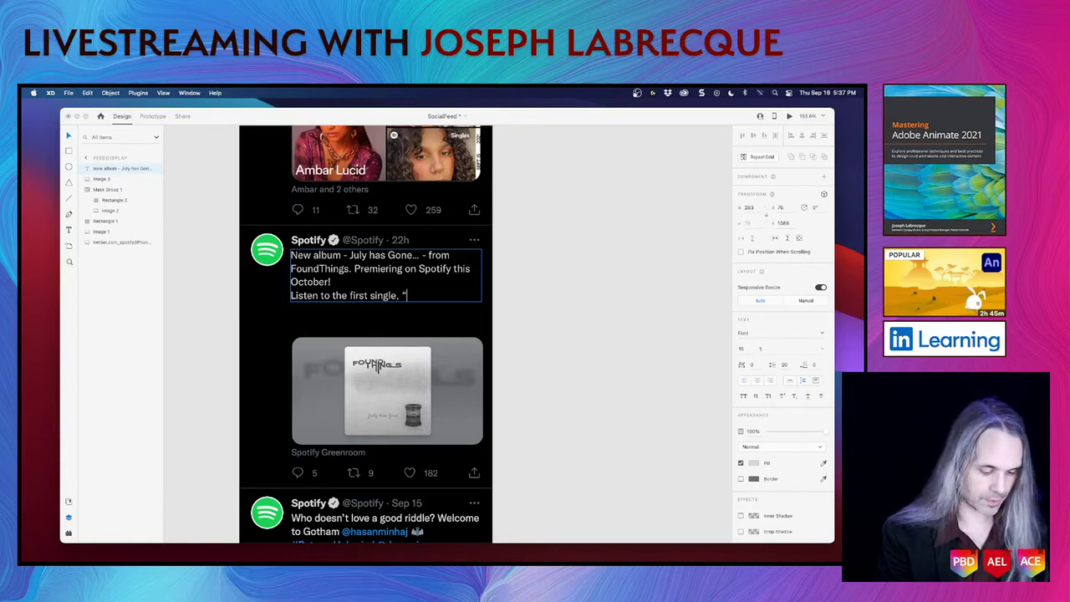
pyautogui.write('July')
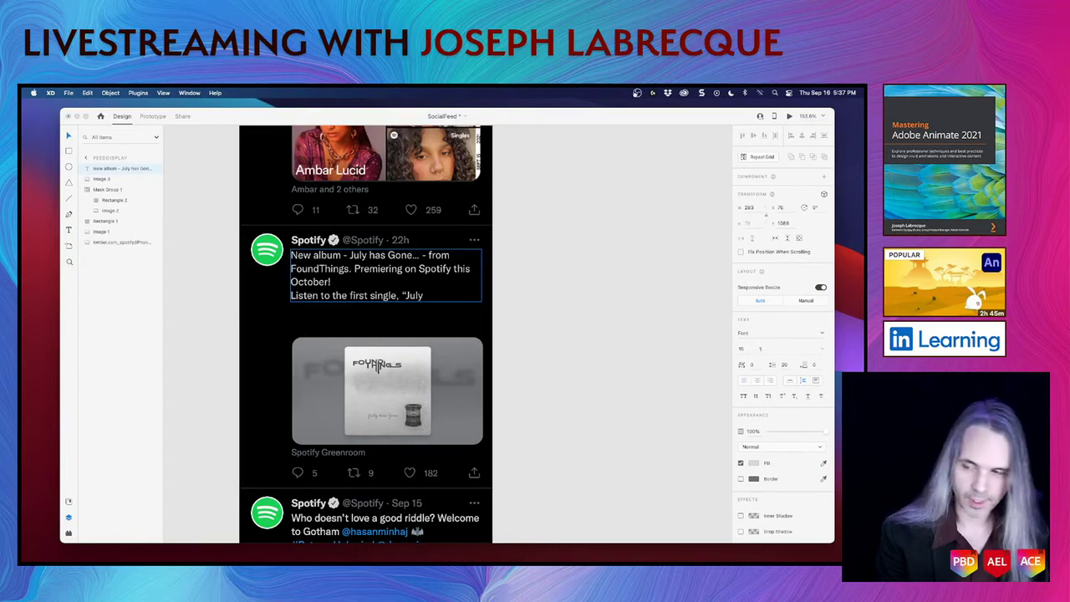
pyautogui.write('"')
# Complete the single's announcement with ", next week on Friday at Midnight Pacific Time."
pyautogui.write(', ')
pyautogui.write('next week')
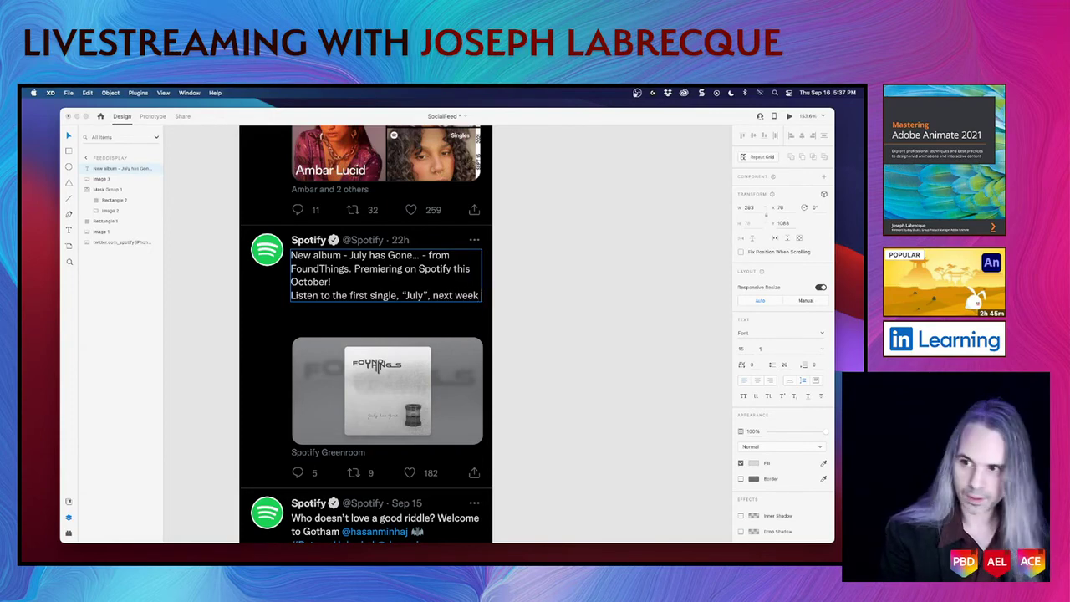
pyautogui.write(' on Fri')
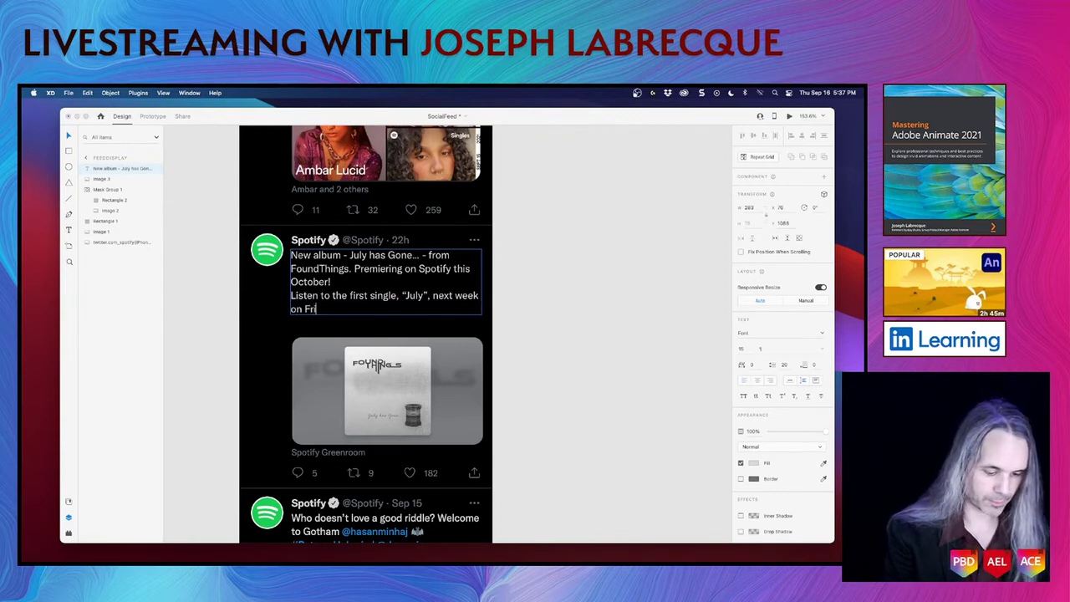
pyautogui.write('day a')
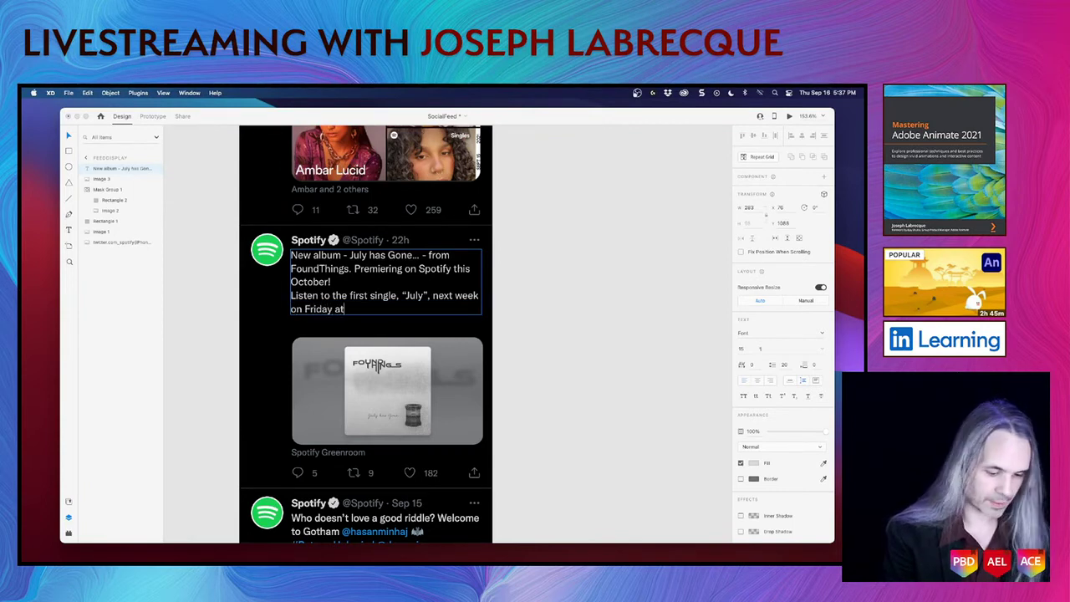
pyautogui.write('t')
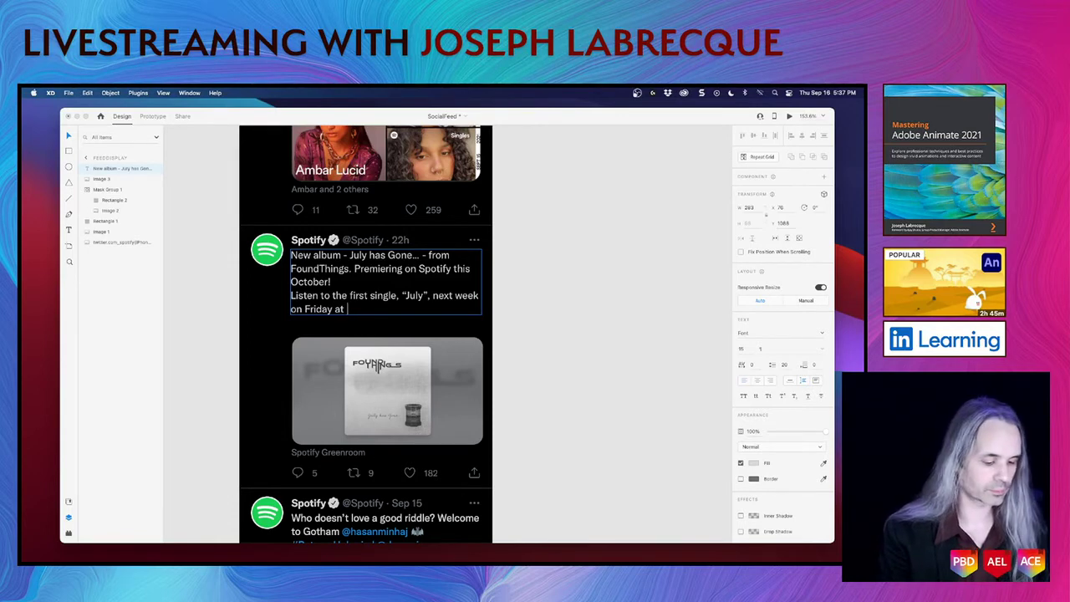
pyautogui.write('Midnight')
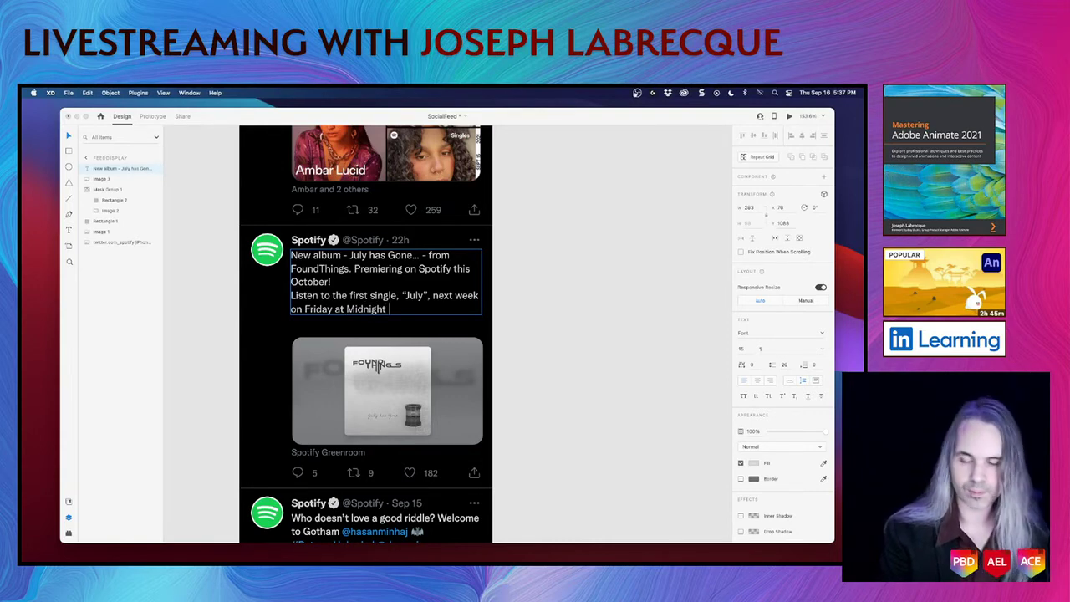
pyautogui.write(' Pacific ')
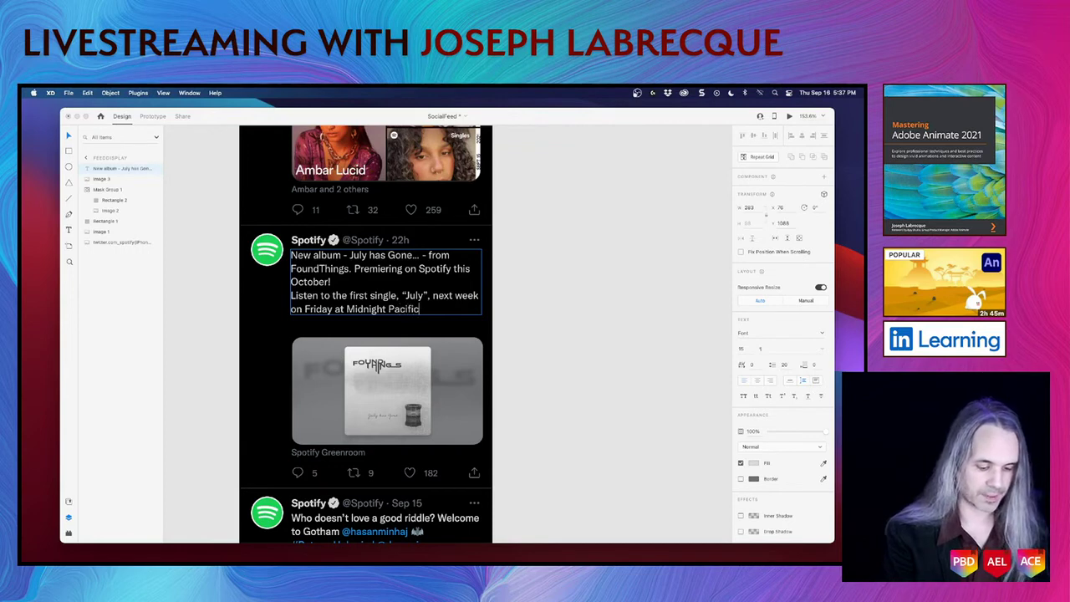
pyautogui.write('Time.')
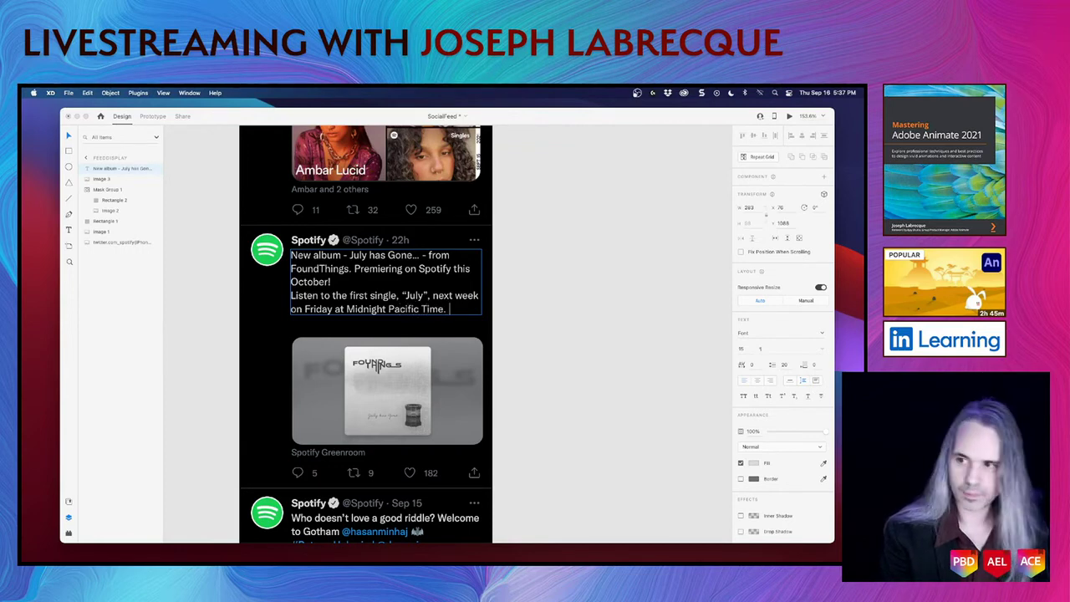
# Add the hashtag #FoundThings on its own line at the end of the album text
pyautogui.press('Return')
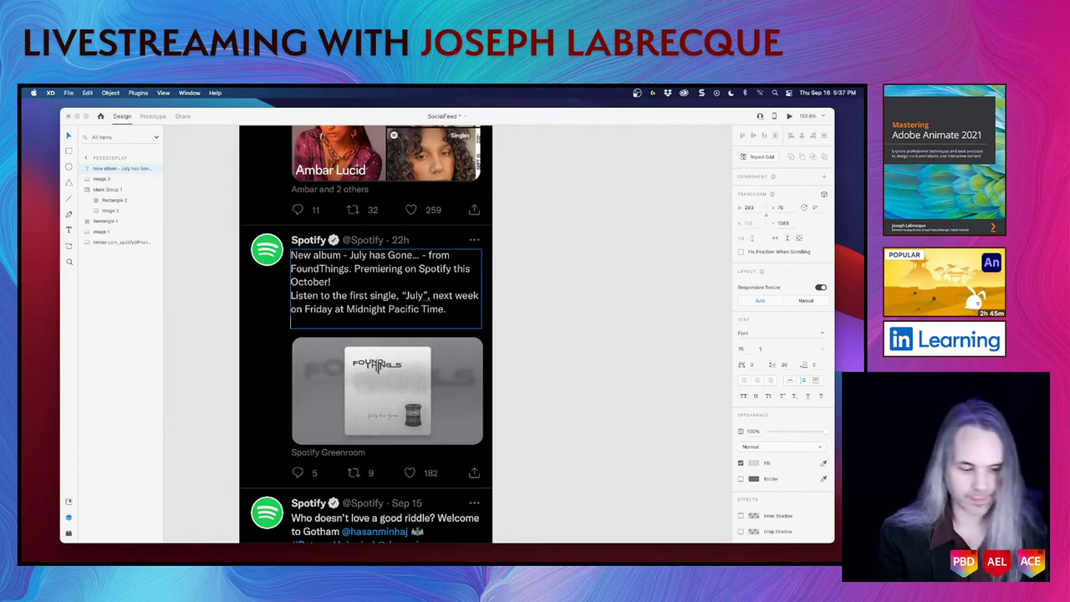
pyautogui.write('#')
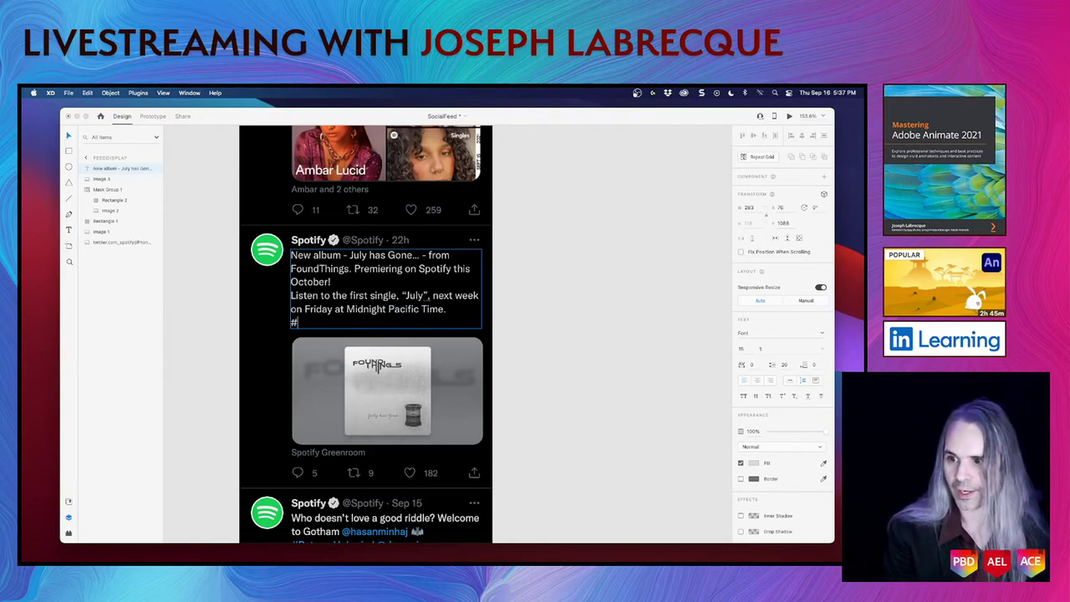
pyautogui.write('Foun')
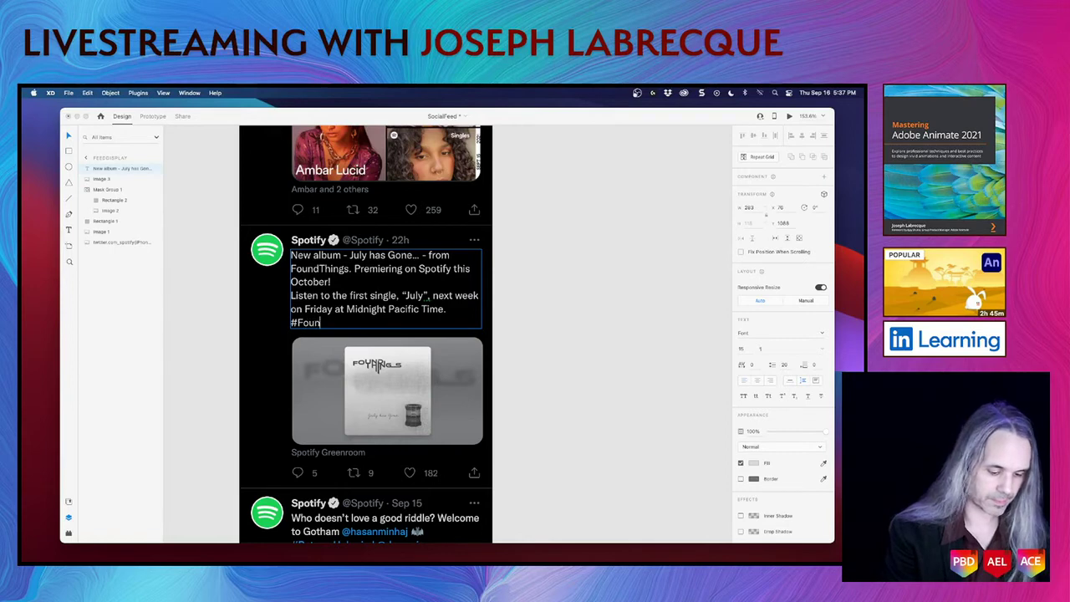
pyautogui.write('dThings')
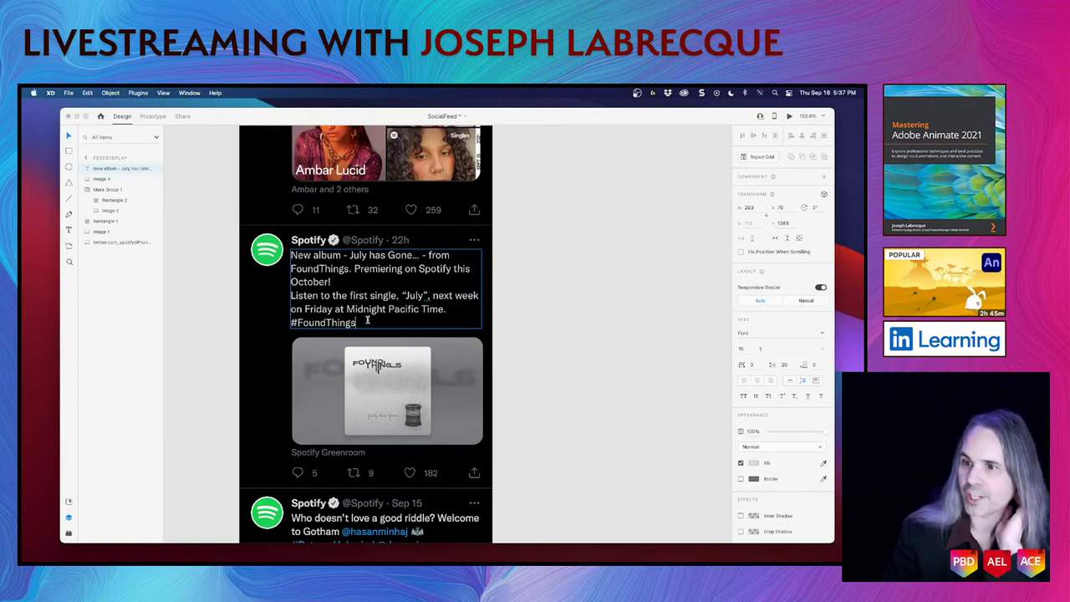
# Try to recolour only the #FoundThings hashtag with a red fill, and undo the colour change
pyautogui.moveTo(357, 322); pyautogui.dragTo(292, 323)
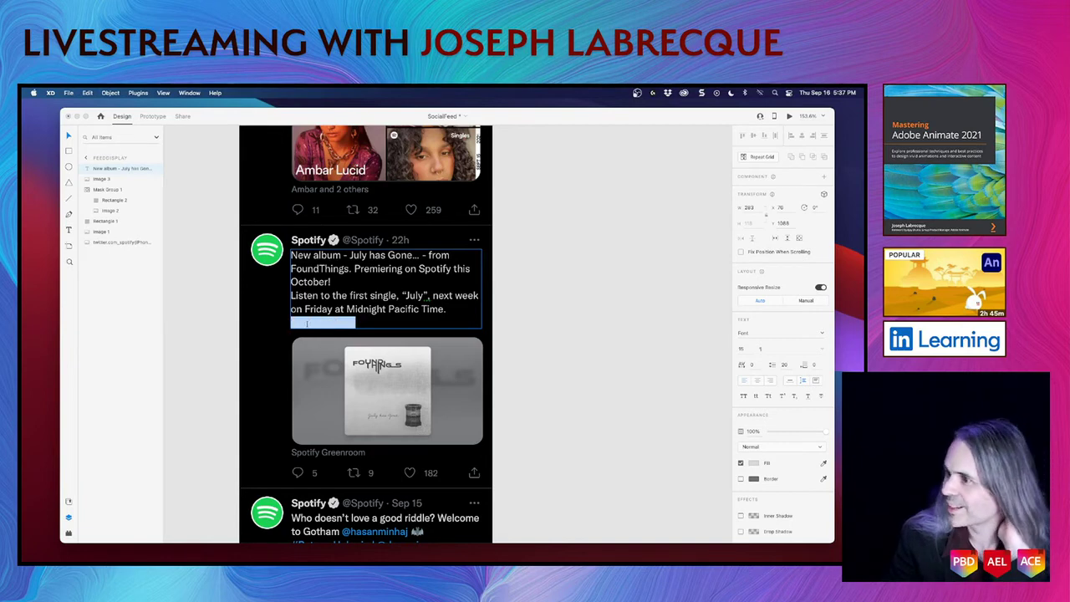
pyautogui.click(756, 464)
pyautogui.click(700, 432)
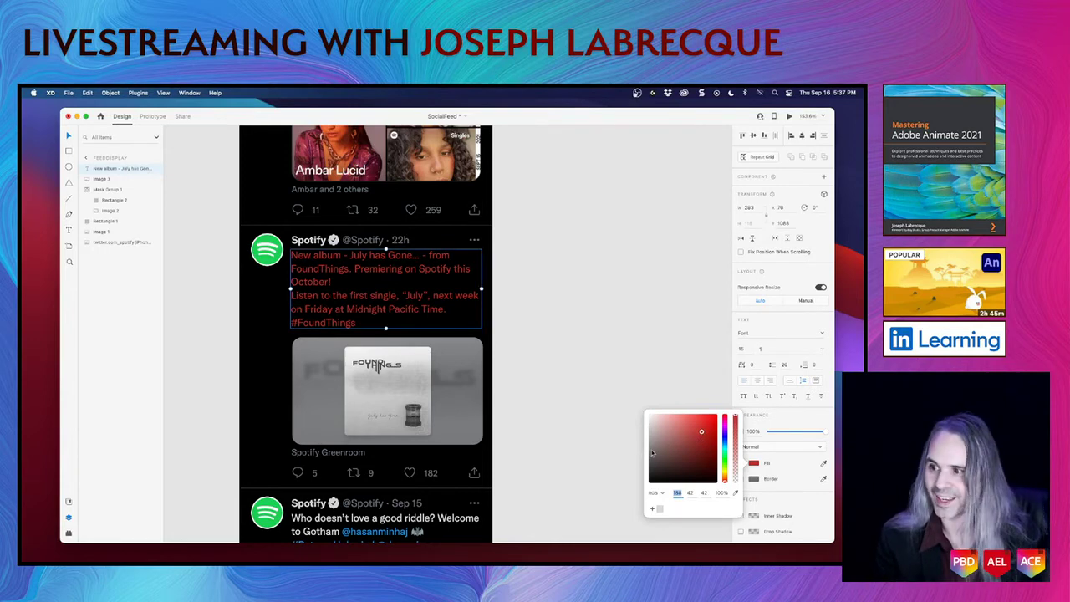
pyautogui.click(661, 390)
pyautogui.press('super+z')
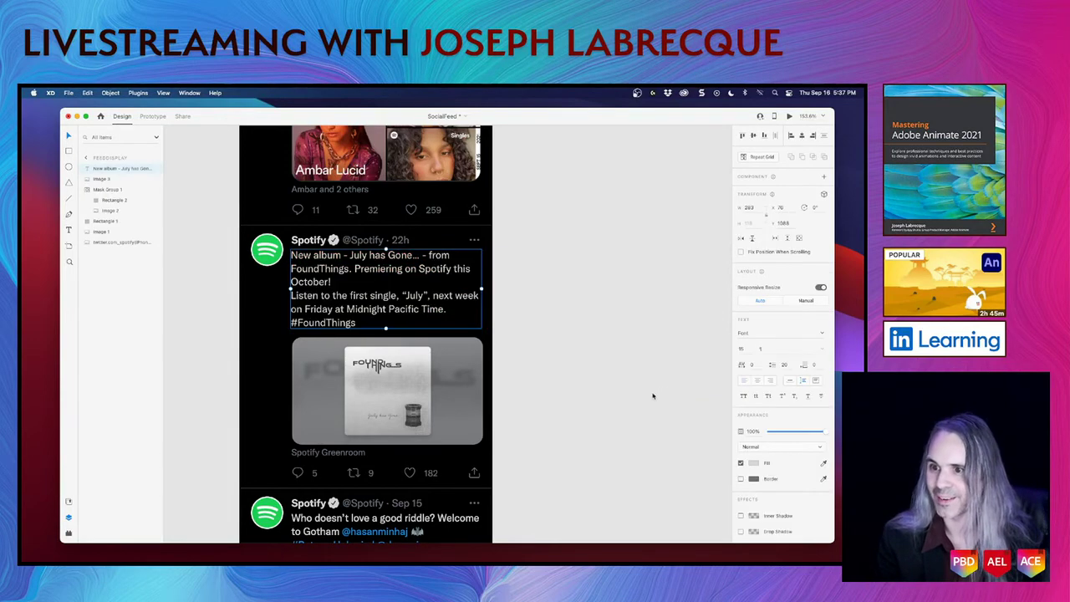
# Copy the whole album text, clear the text box and restore its wording
pyautogui.doubleClick(331, 324)
pyautogui.press('super+a')
pyautogui.press('super+c')
pyautogui.press('BackSpace')
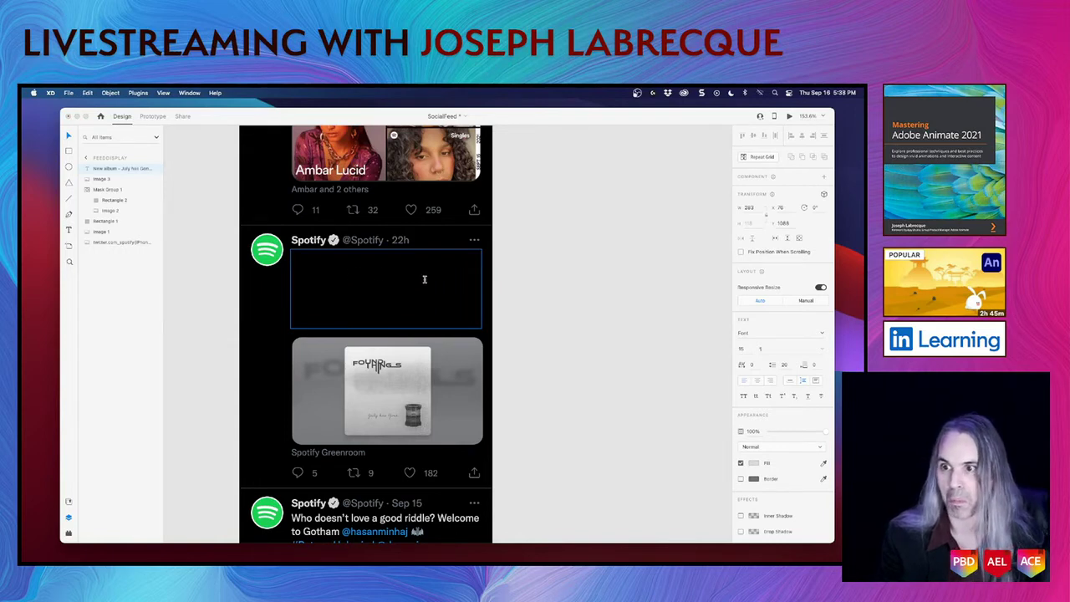
pyautogui.press('super+v')
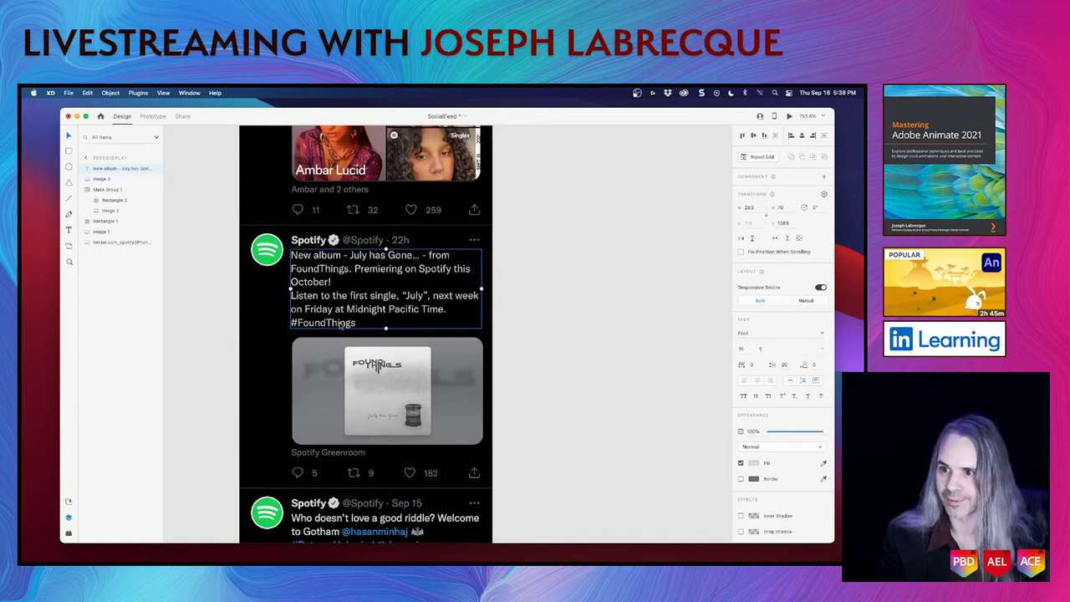
# Remove the #FoundThings line from the album text and paste it as a separate text object just below the announcement
pyautogui.moveTo(357, 324); pyautogui.dragTo(295, 335)
pyautogui.press('super+c')
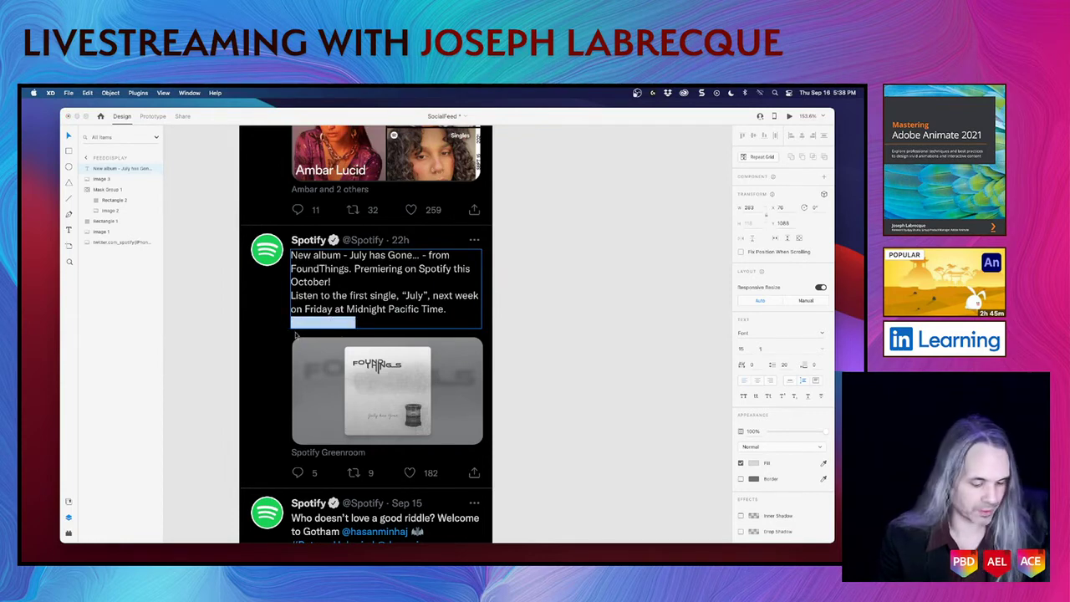
pyautogui.press('BackSpace')
pyautogui.press('BackSpace')
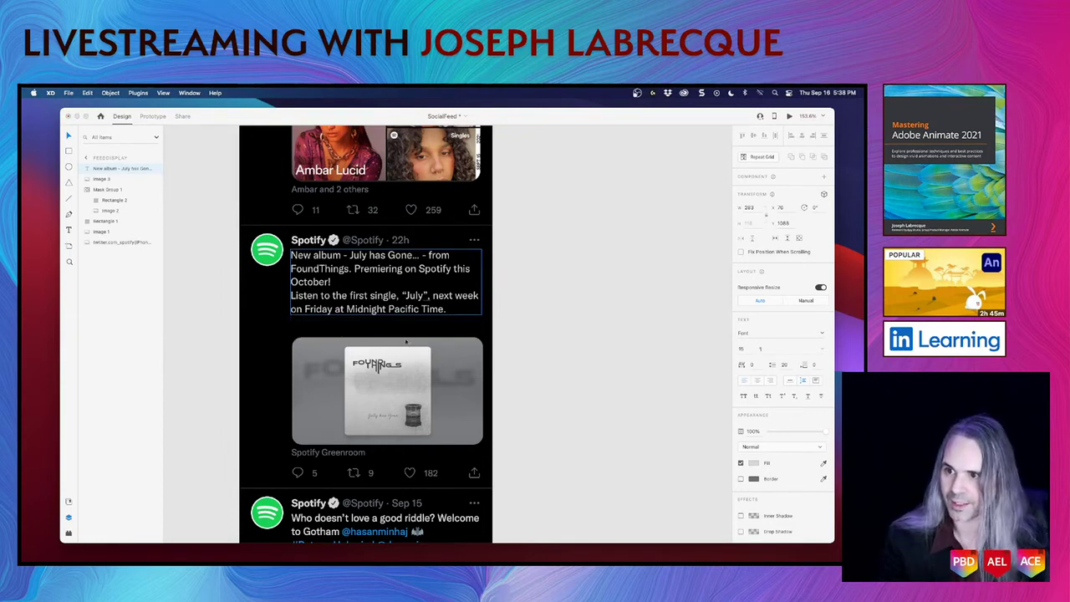
pyautogui.press('Escape')
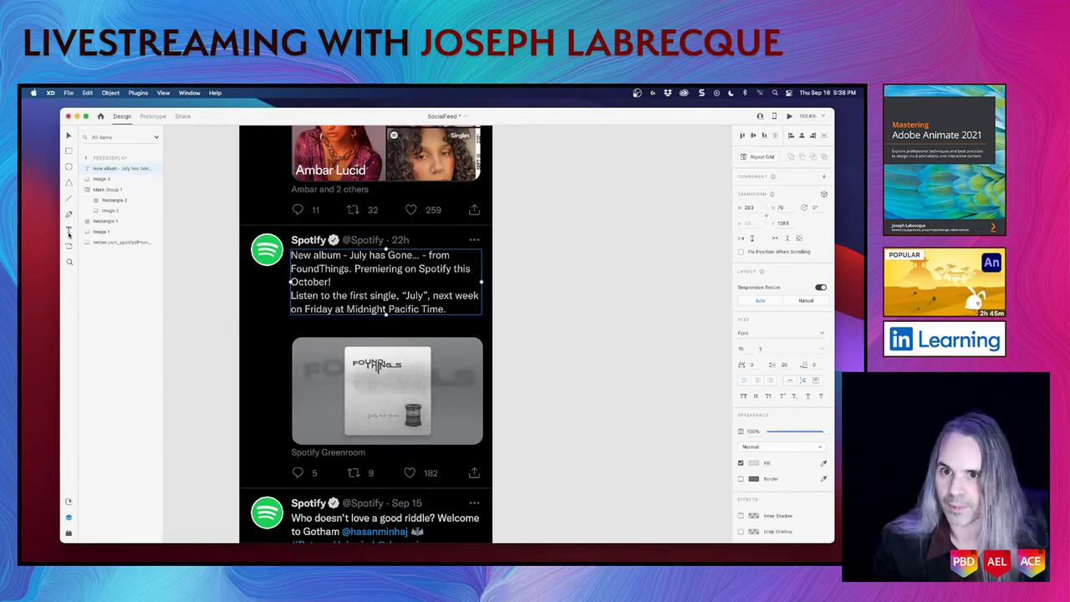
pyautogui.click(313, 328)
pyautogui.press('super+v')
pyautogui.press('super+a')
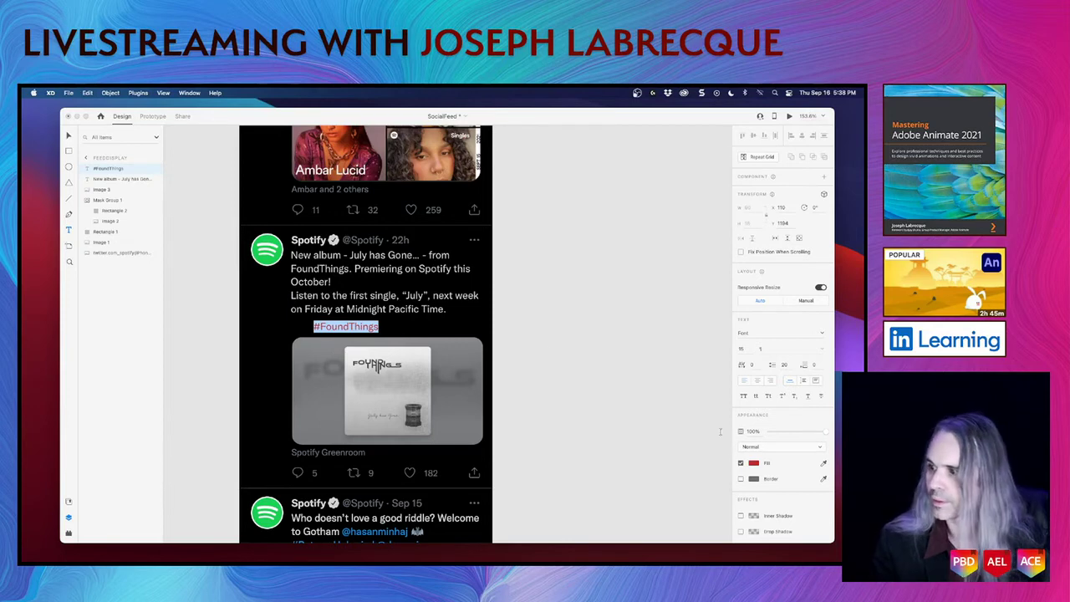
pyautogui.click(757, 465)
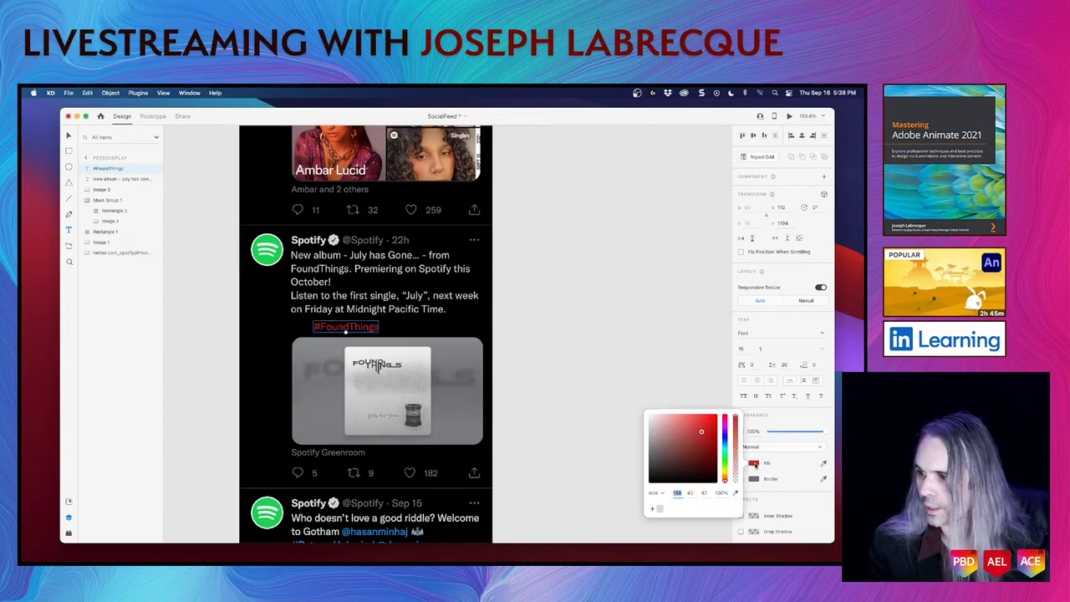
pyautogui.click(821, 464)
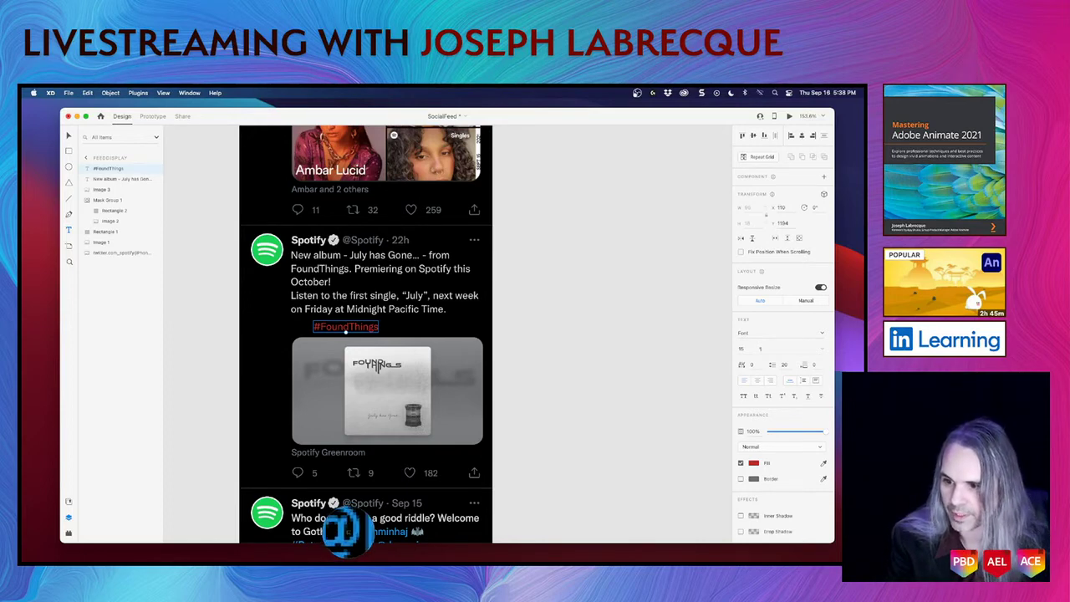
pyautogui.click(345, 528)
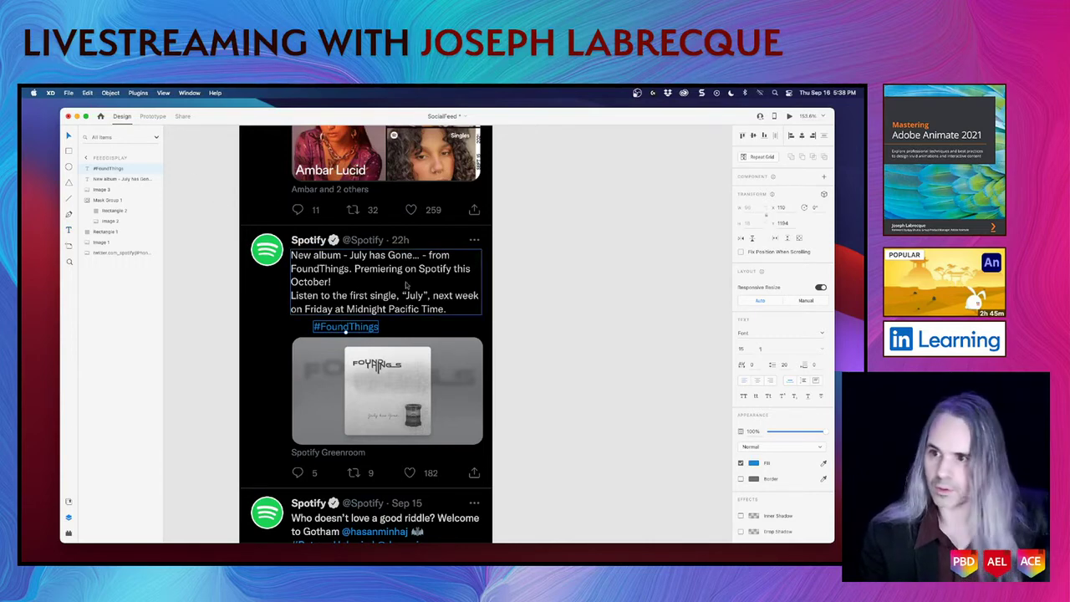
# Move the hashtag directly beneath the album text's last line, flush with its left edge at about X 76, Y 1150
pyautogui.moveTo(370, 330); pyautogui.dragTo(346, 329)
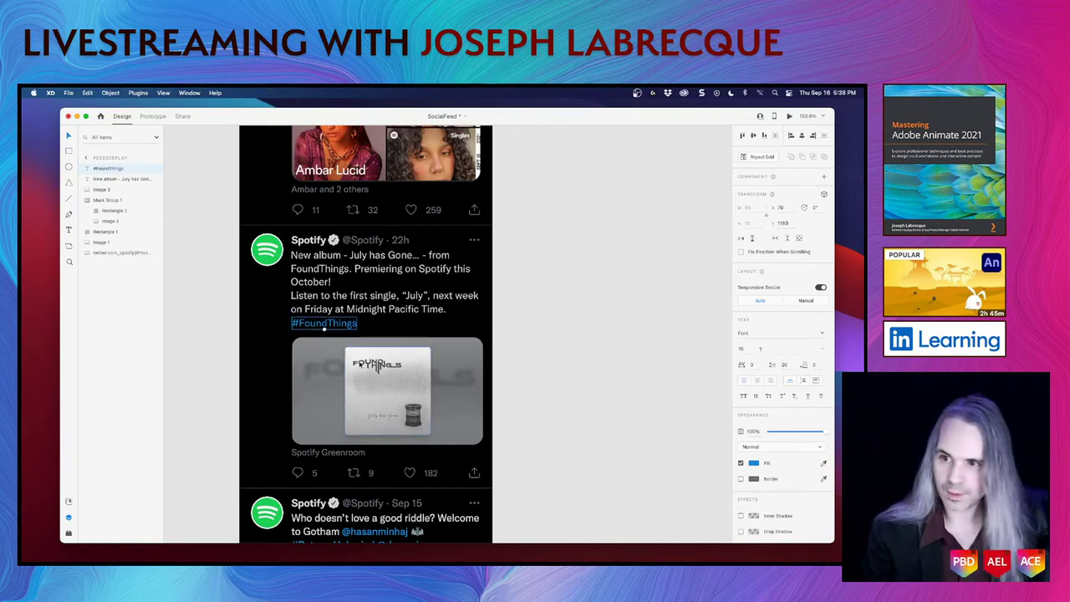
pyautogui.press('Down')
pyautogui.press('Left')
pyautogui.press('Left')
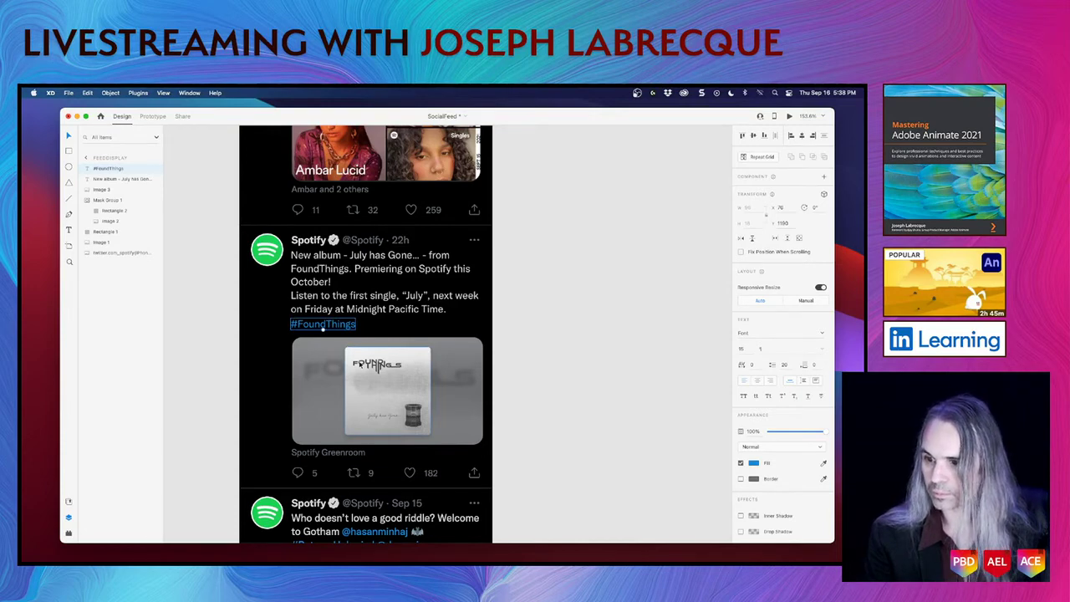
# Append a second hashtag, #BringBackJuly, after #FoundThings in the blue text and deselect it
pyautogui.doubleClick(347, 328)
pyautogui.click(365, 334)
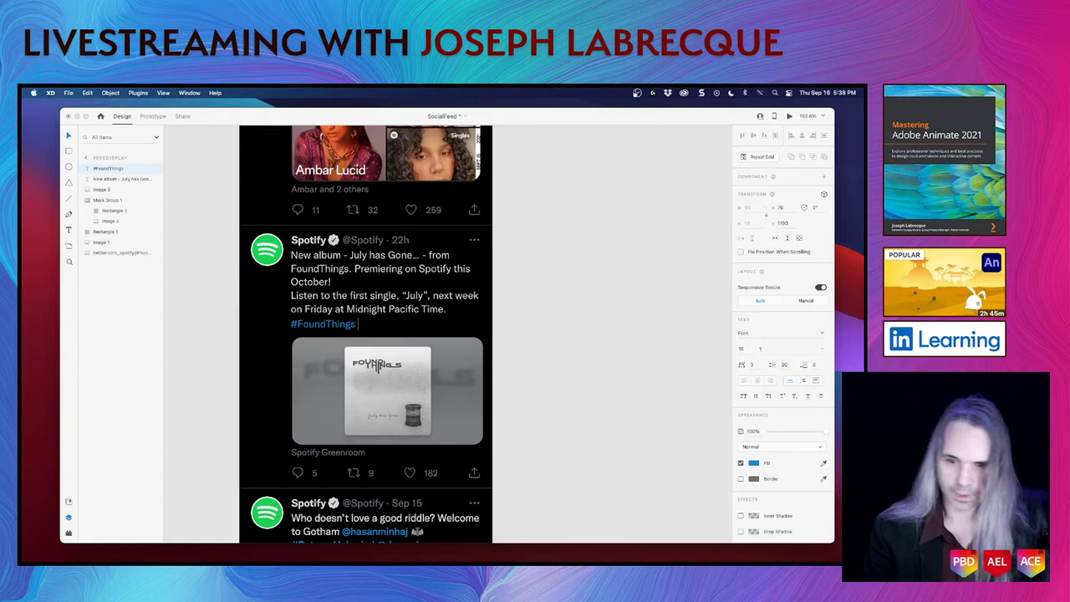
pyautogui.write('#BringBackJuly')
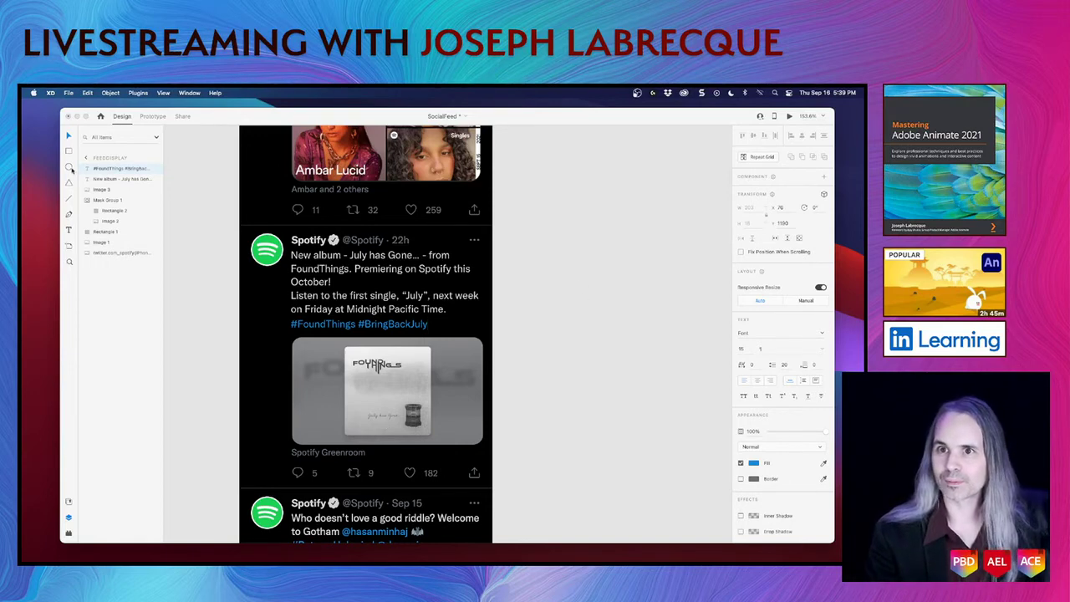
pyautogui.click(571, 351)
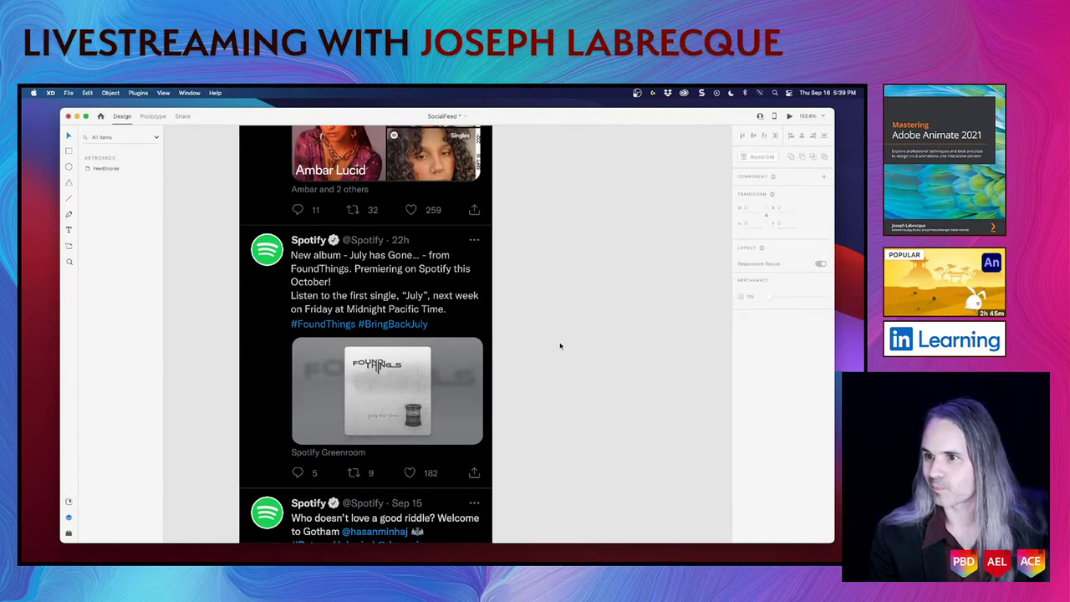
# Narrow the album text box to about 261 wide and move the blue hashtags onto its last line, just after "Time."
pyautogui.click(455, 268)
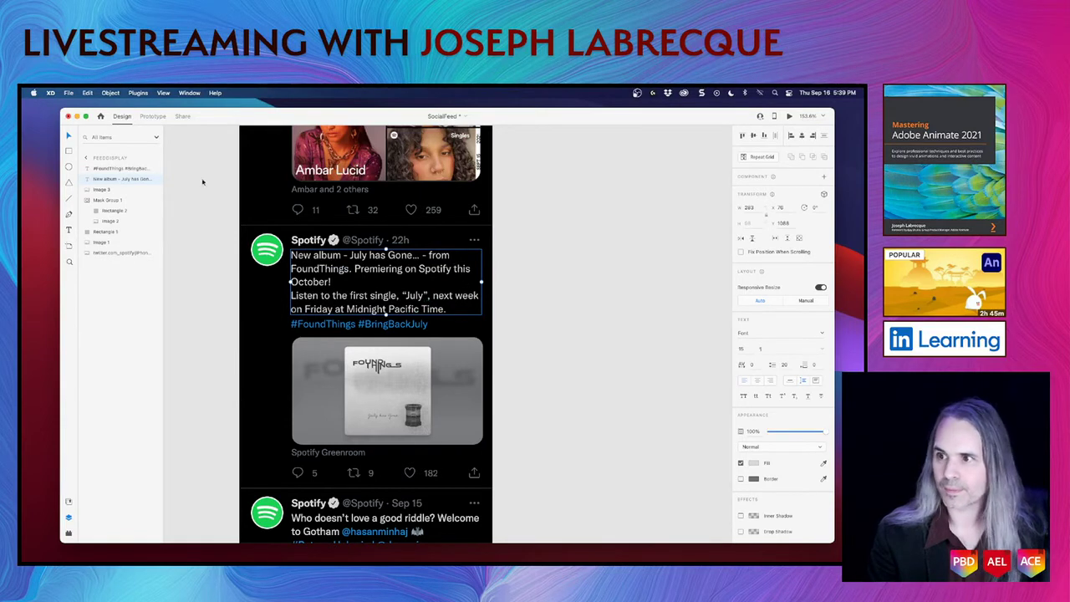
pyautogui.moveTo(479, 282); pyautogui.dragTo(466, 287)
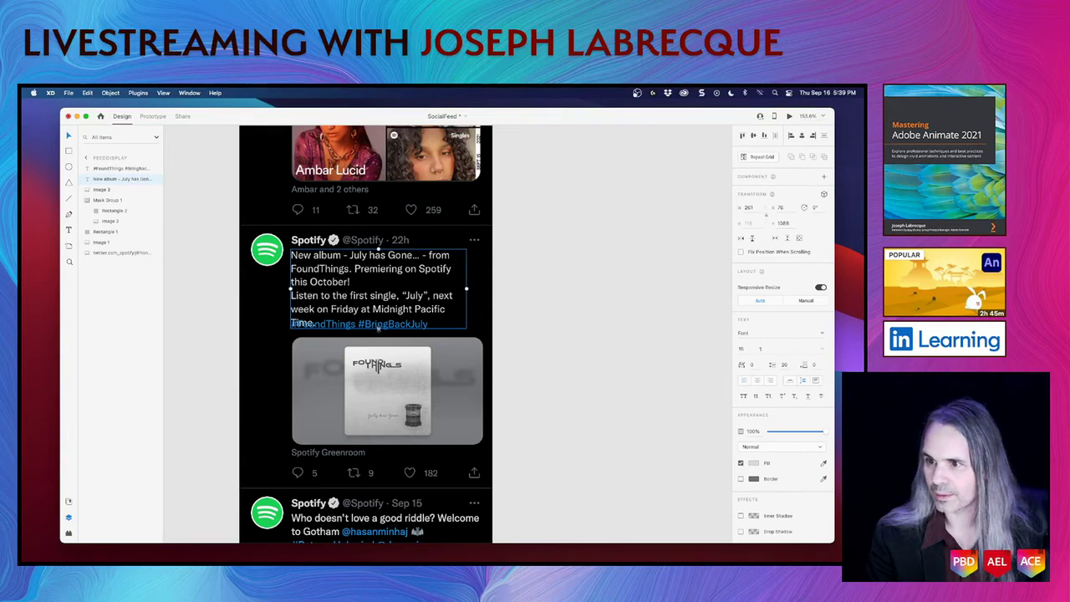
pyautogui.click(378, 326)
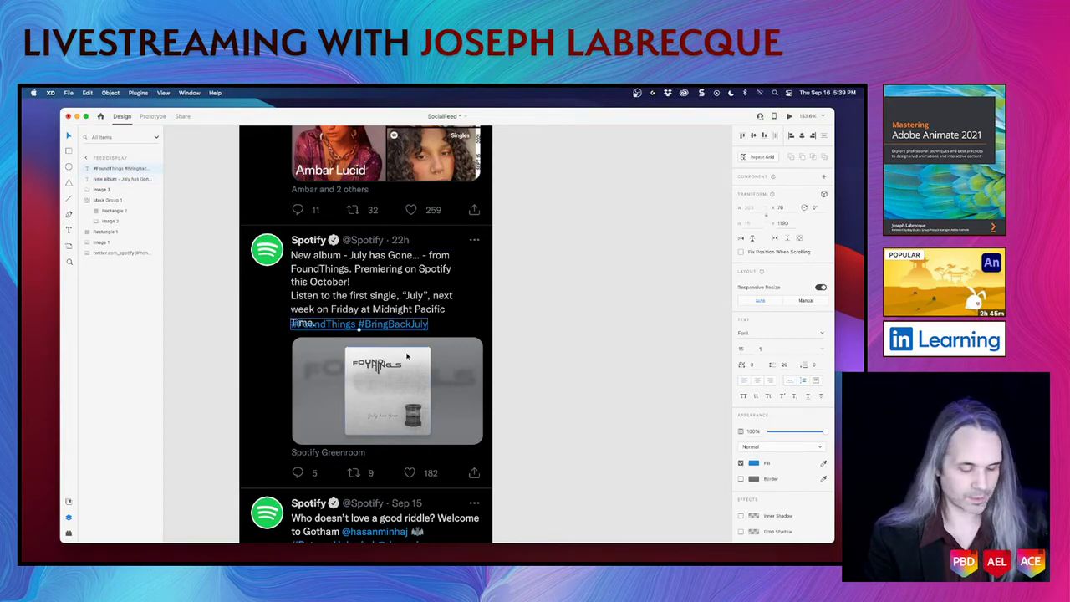
pyautogui.hotkey('shift', 'Right')
pyautogui.hotkey('shift', 'Right')
pyautogui.hotkey('shift', 'Right')
pyautogui.hotkey('shift', 'Right')
pyautogui.press('Up')
pyautogui.press('Up')
pyautogui.press('Right')
pyautogui.press('Right')
pyautogui.press('Right')
pyautogui.press('Right')
pyautogui.press('Right')
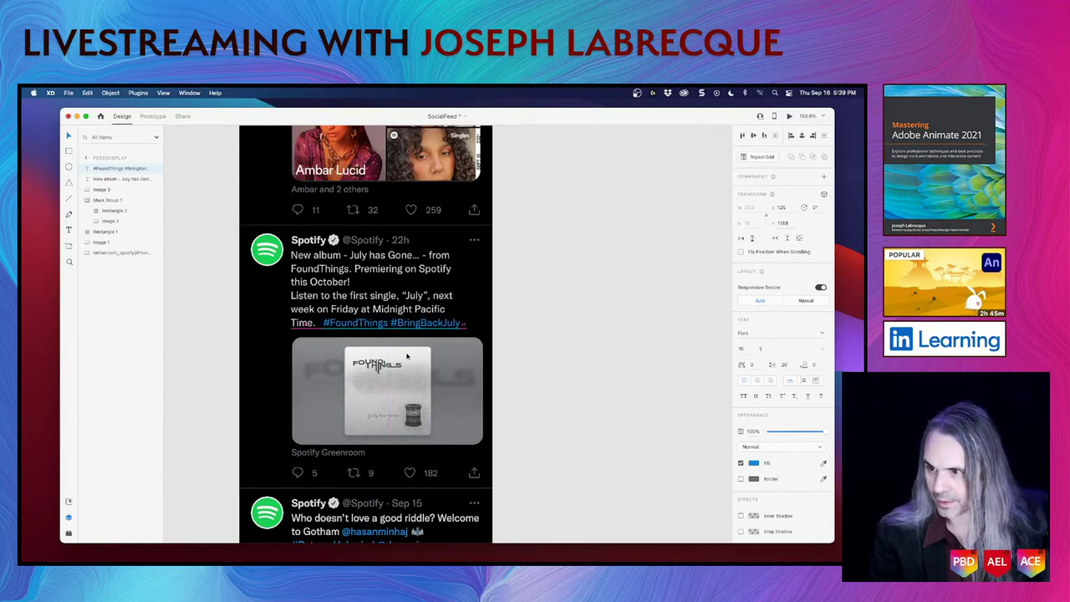
pyautogui.press('Left')
pyautogui.press('Left')
pyautogui.press('Left')
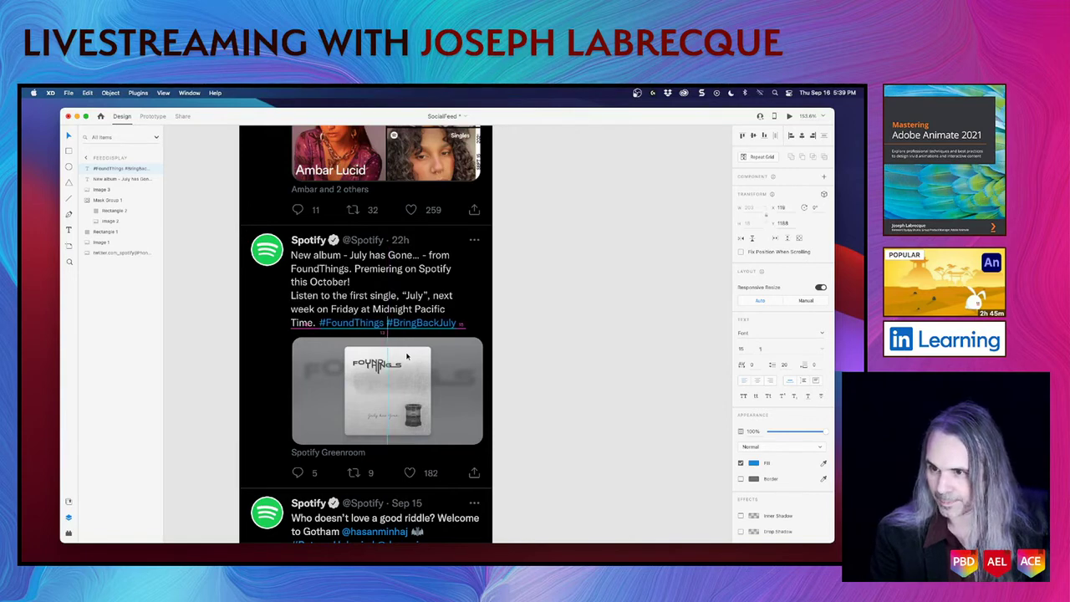
pyautogui.click(612, 377)
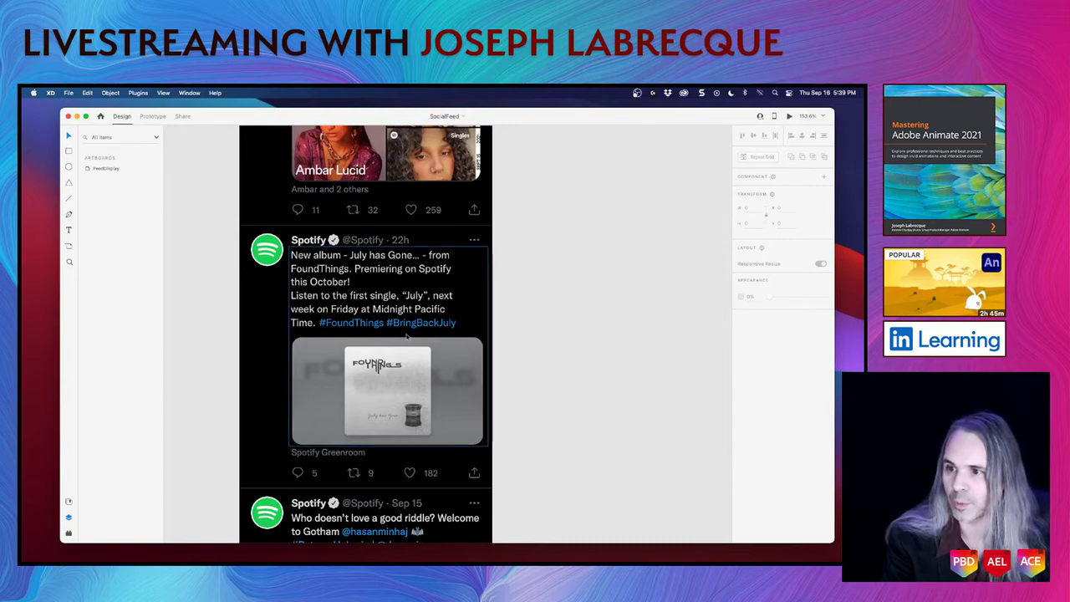
# Look over the whole FeedDisplay artboard, from the Spotify profile header down through the tweets, at several magnifications
pyautogui.scroll(6, 406, 337)
pyautogui.scroll(-10, 406, 337)
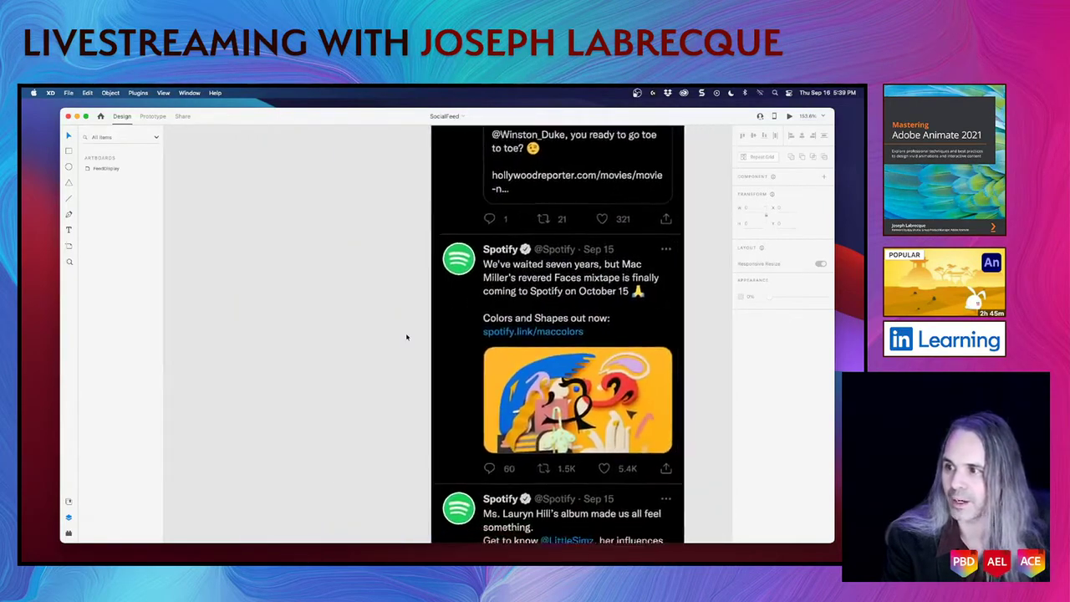
pyautogui.scroll(-4, 406, 337)
pyautogui.scroll(10, 407, 337)
pyautogui.scroll(10, 406, 337)
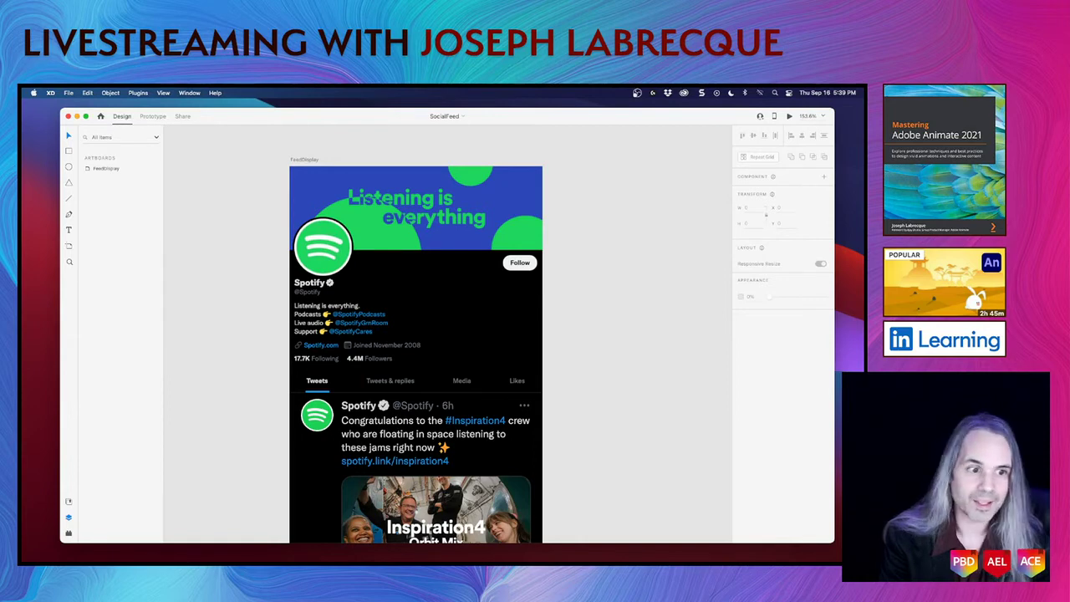
pyautogui.scroll(-3, 633, 435)
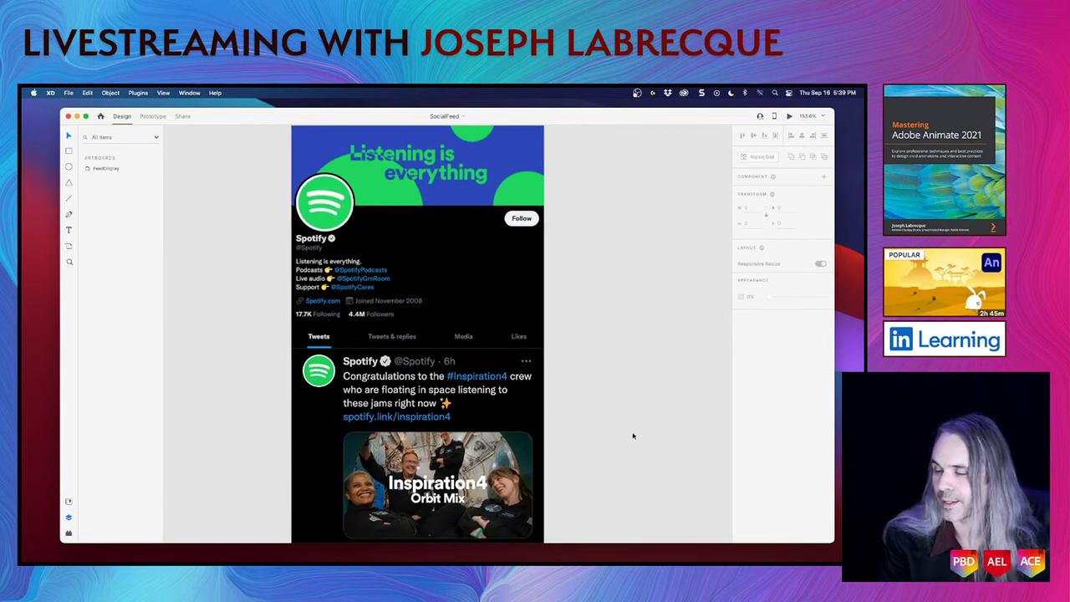
pyautogui.scroll(-1, 633, 435)
pyautogui.scroll(-5, 634, 436)
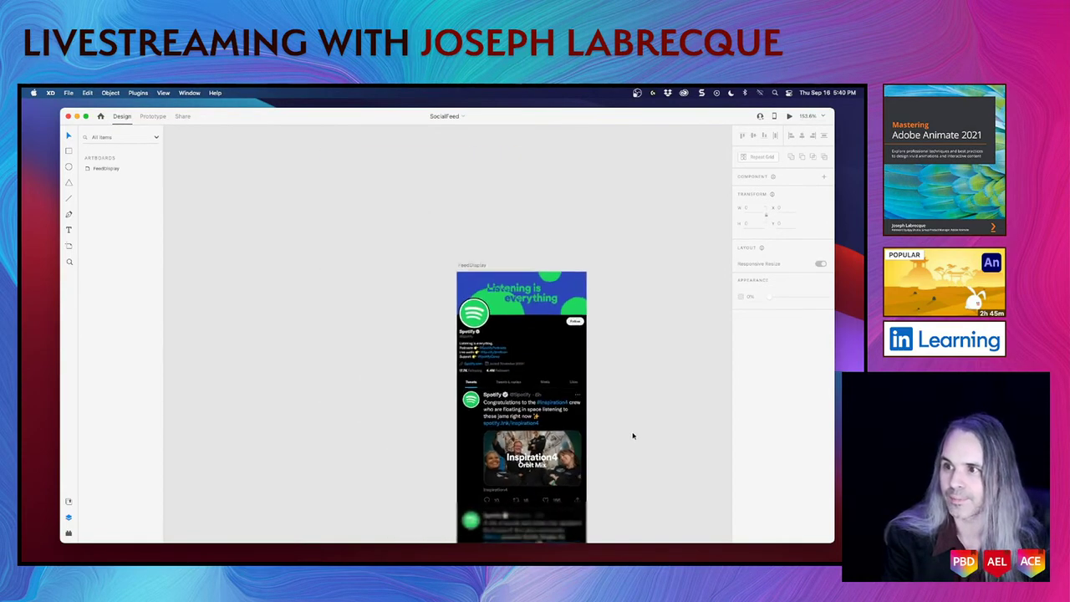
pyautogui.scroll(-4, 633, 436)
pyautogui.scroll(-8, 633, 436)
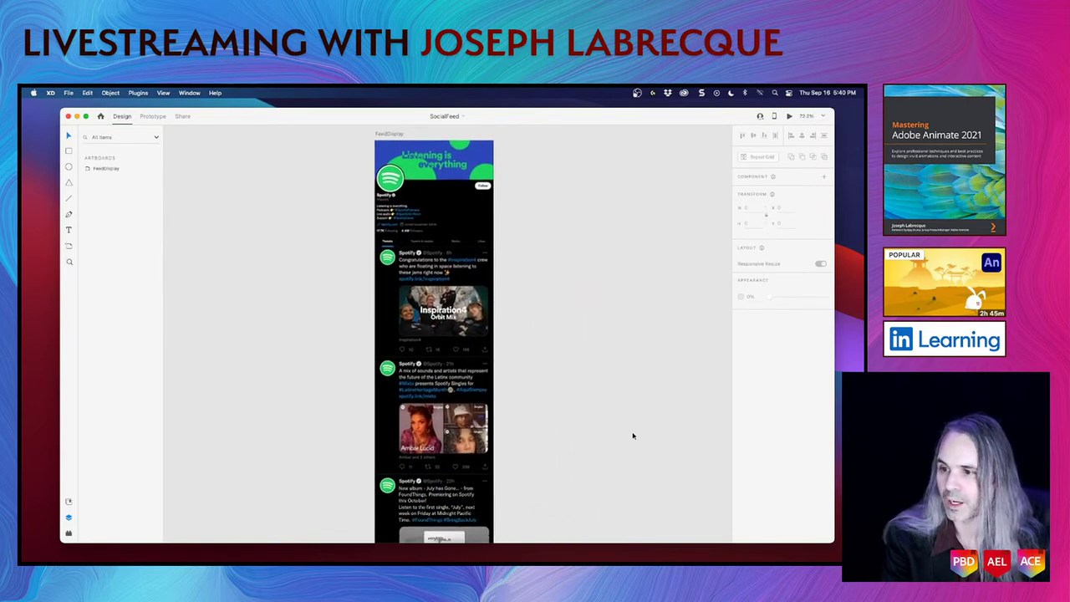
pyautogui.scroll(-3, 633, 436)
pyautogui.hscroll(-2, 633, 435)
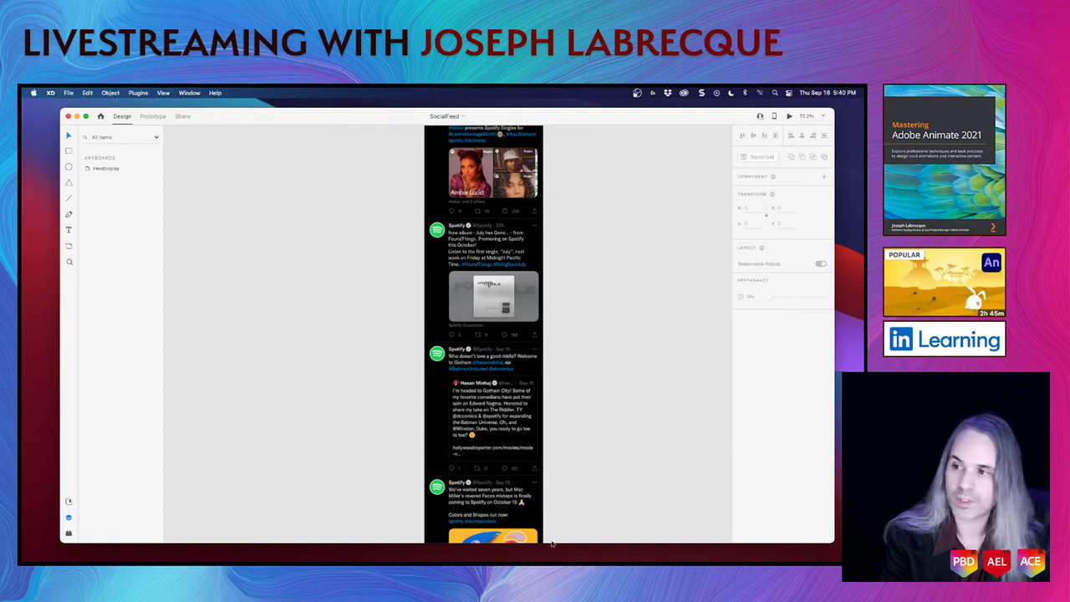
pyautogui.scroll(10, 593, 376)
pyautogui.scroll(-3, 593, 379)
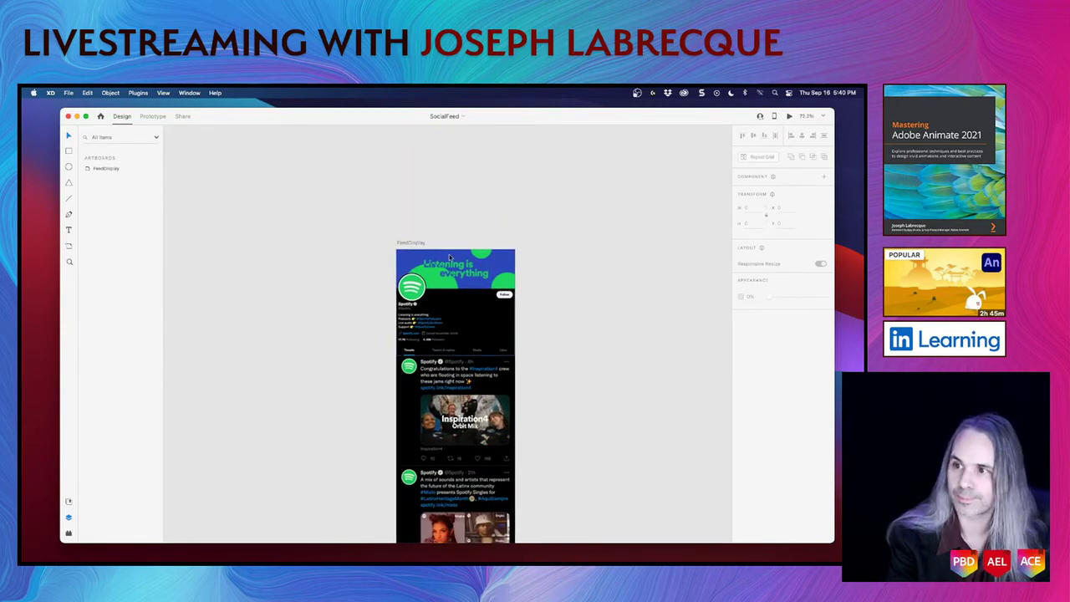
pyautogui.scroll(5, 449, 255)
pyautogui.scroll(-2, 449, 255)
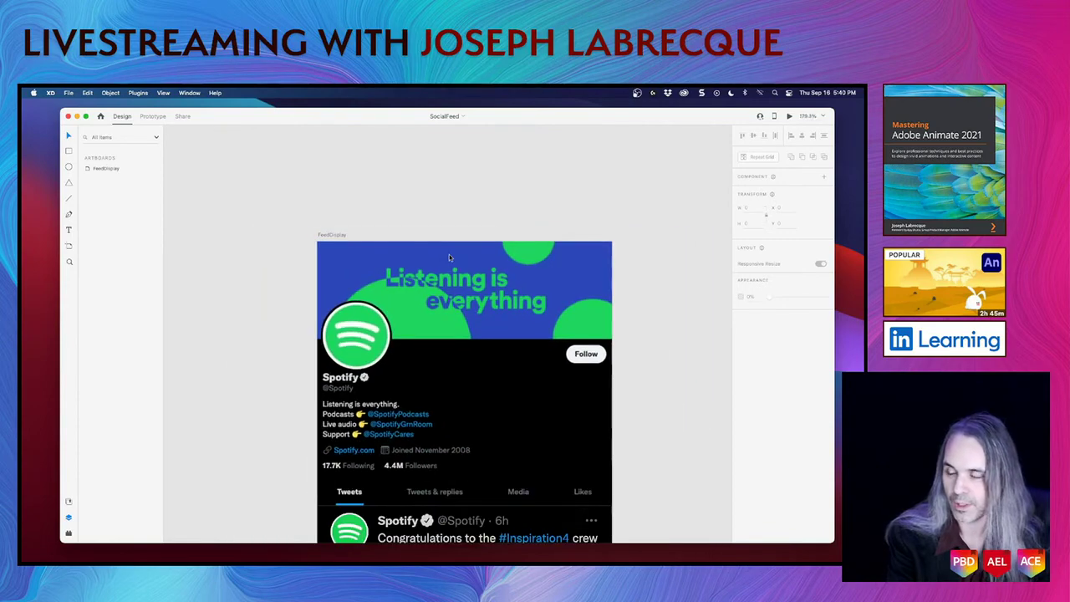
pyautogui.scroll(-3, 484, 342)
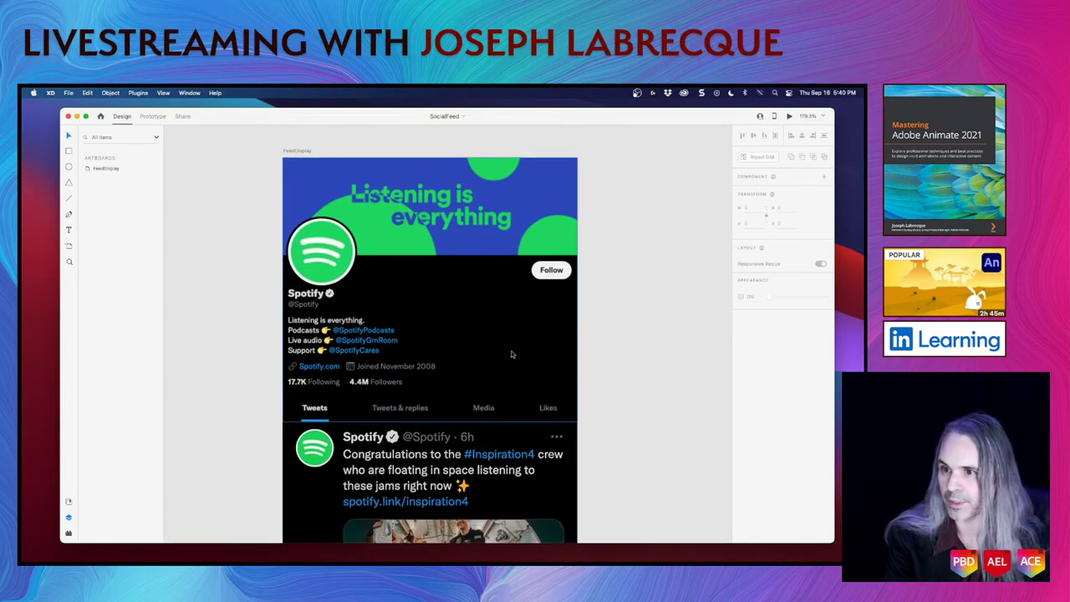
pyautogui.scroll(-3, 511, 351)
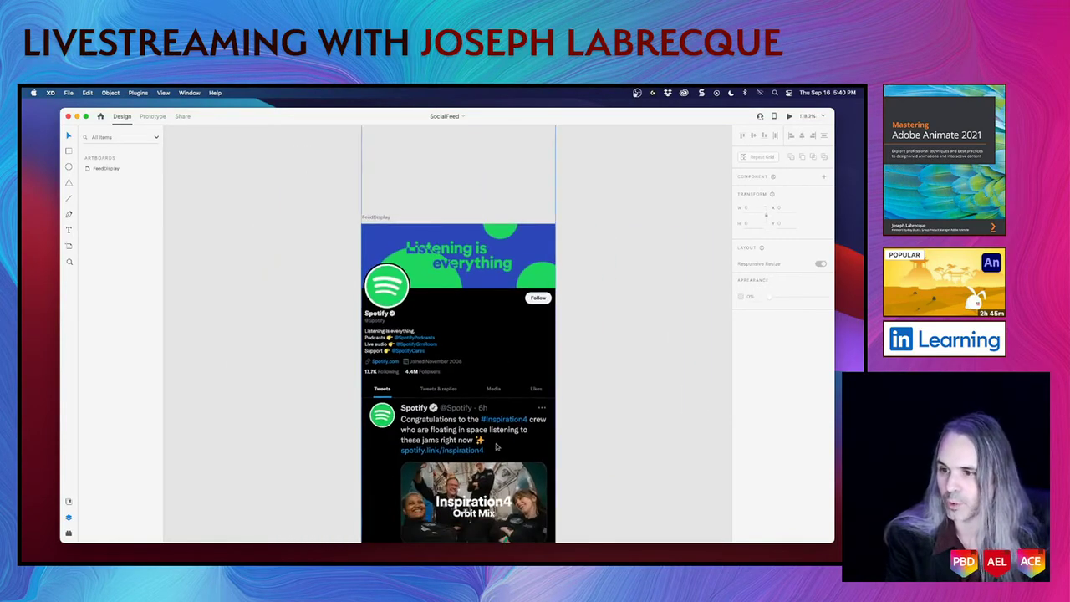
pyautogui.scroll(-5, 620, 436)
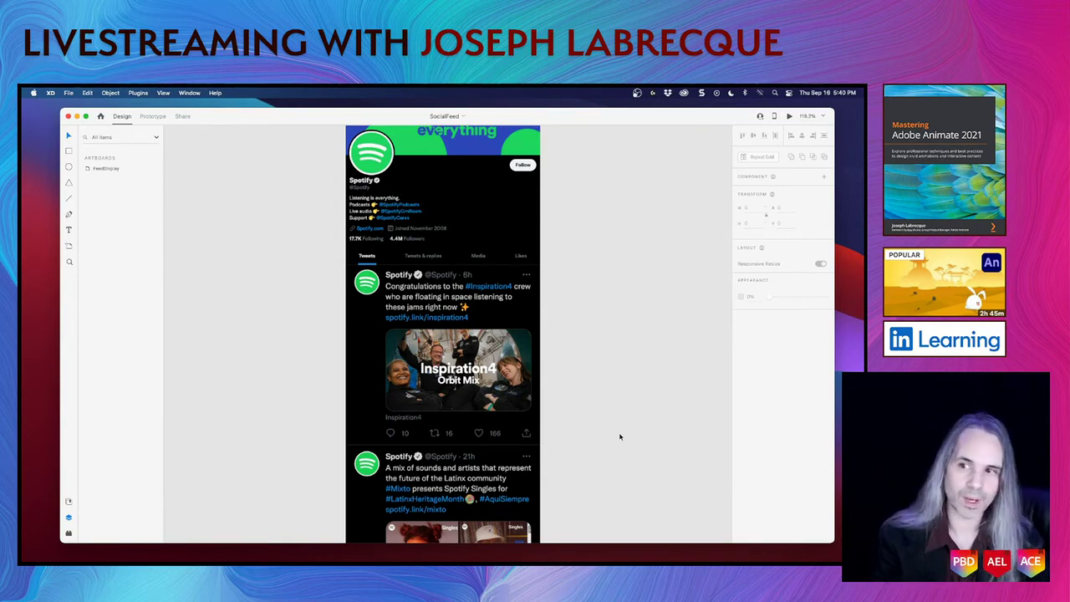
# Examine the album tweet close up and within the feed, comparing its text, hashtags and image with the neighbouring tweets
pyautogui.scroll(3, 606, 453)
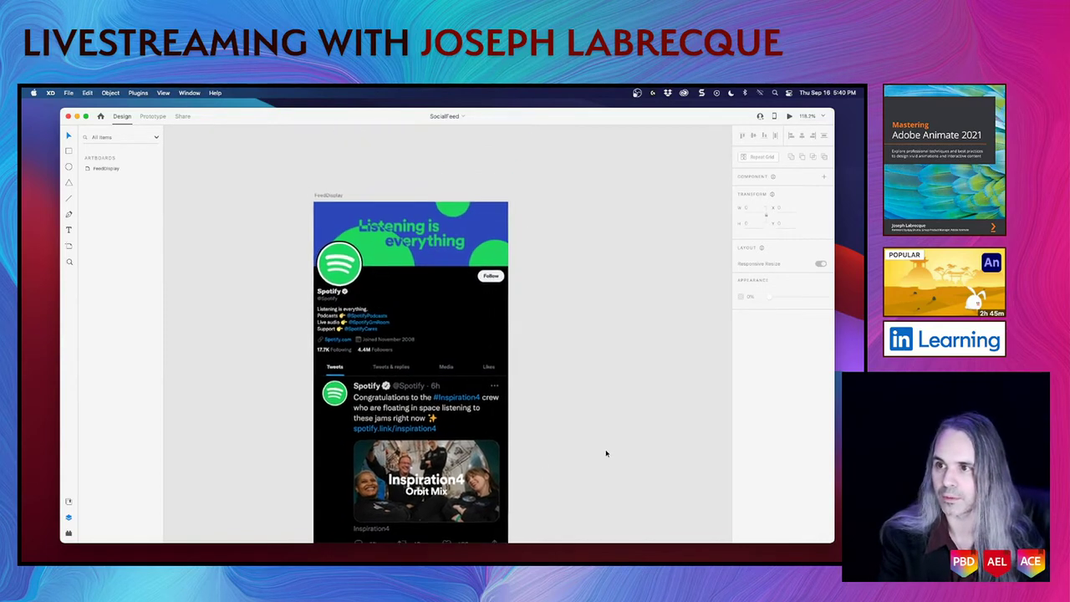
pyautogui.scroll(-3, 607, 453)
pyautogui.scroll(-10, 606, 453)
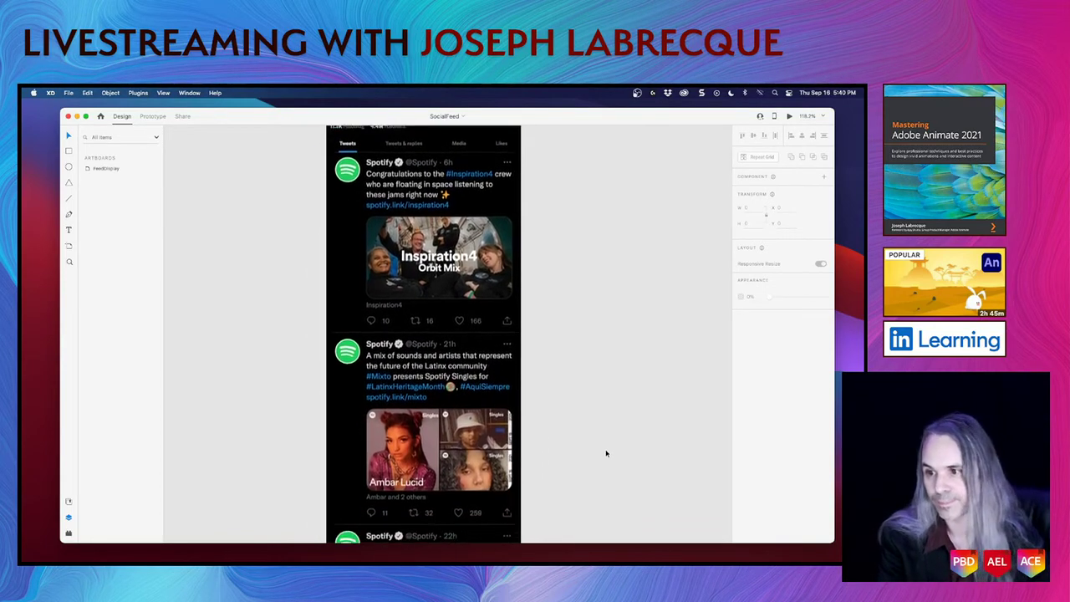
pyautogui.scroll(-2, 606, 453)
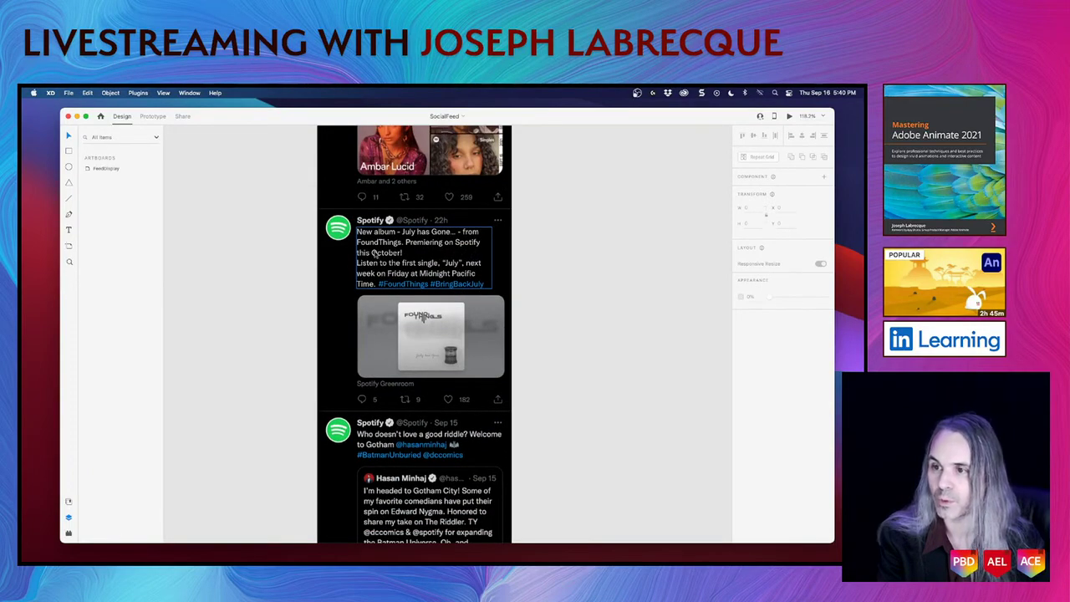
pyautogui.scroll(2, 381, 253)
pyautogui.scroll(5, 387, 254)
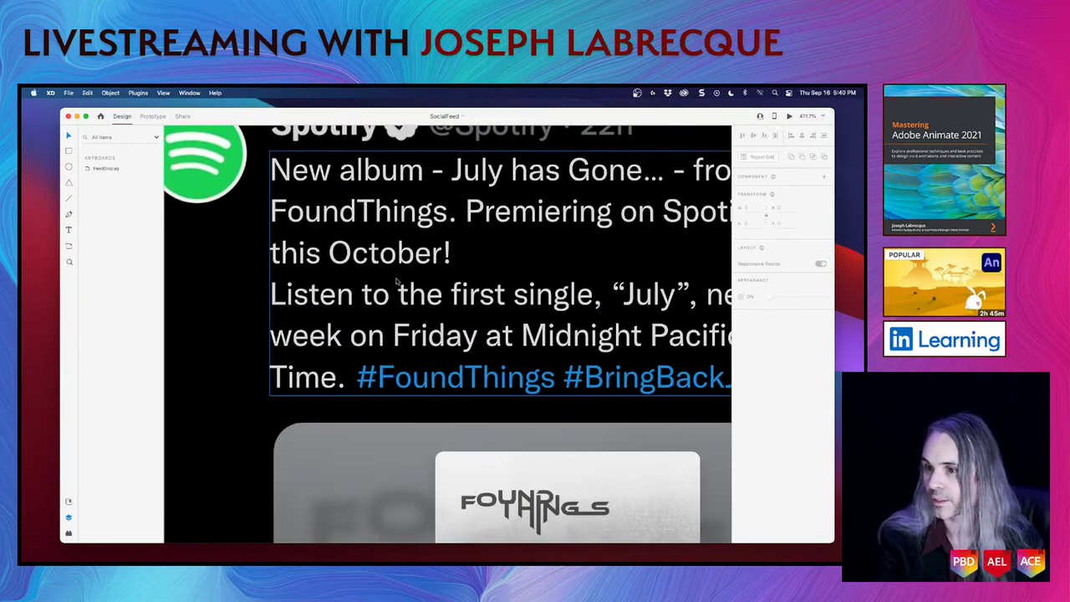
pyautogui.scroll(-5, 396, 281)
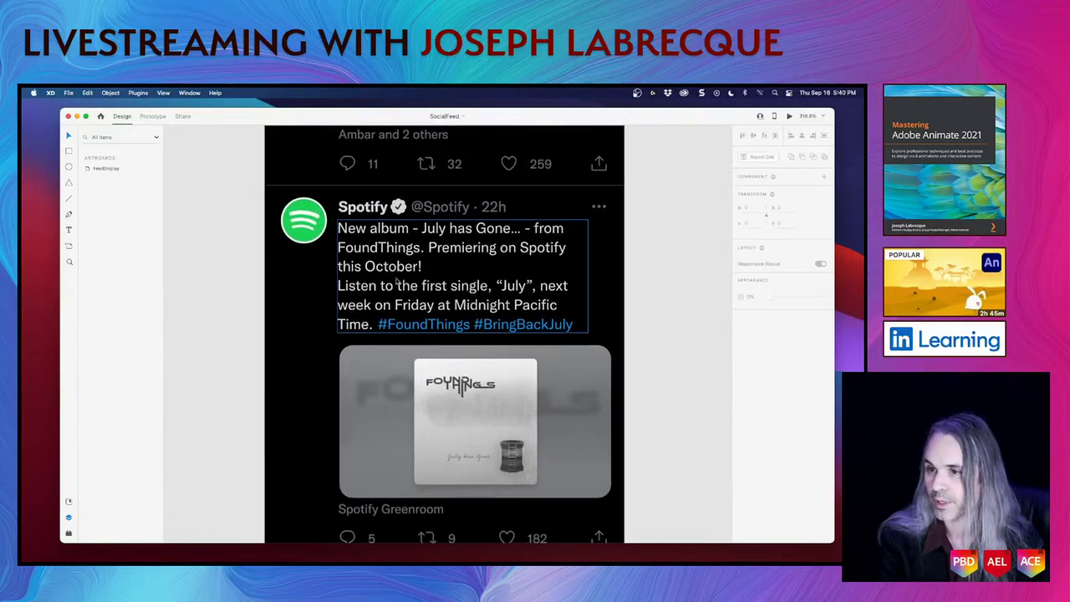
pyautogui.scroll(-3, 396, 281)
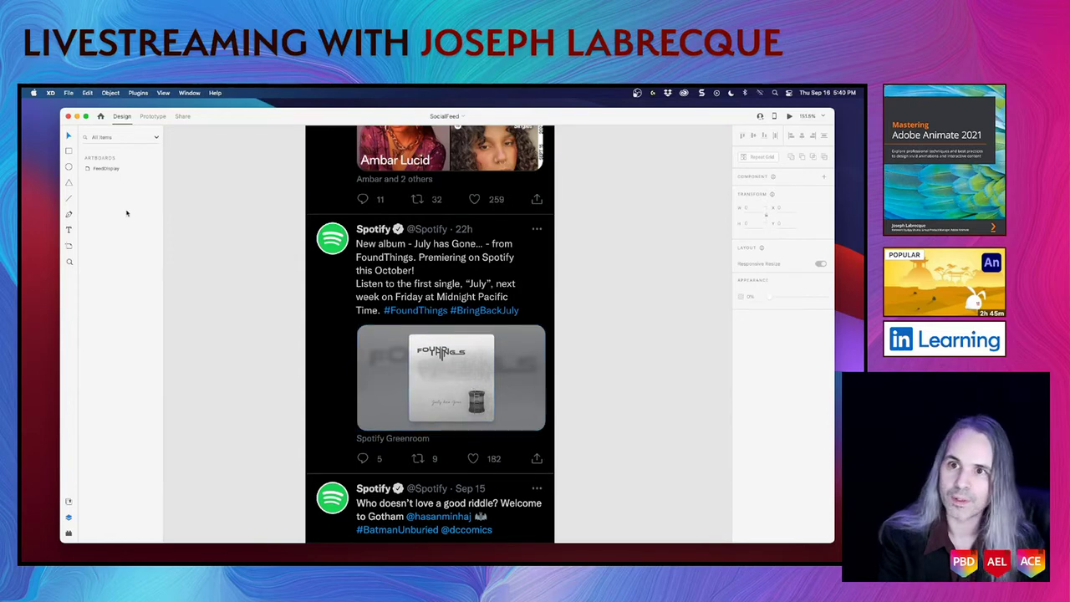
# Hide the cover image, its masked background, both album text layers and Rectangle 1 to compare with the original tweet underneath
pyautogui.click(429, 413)
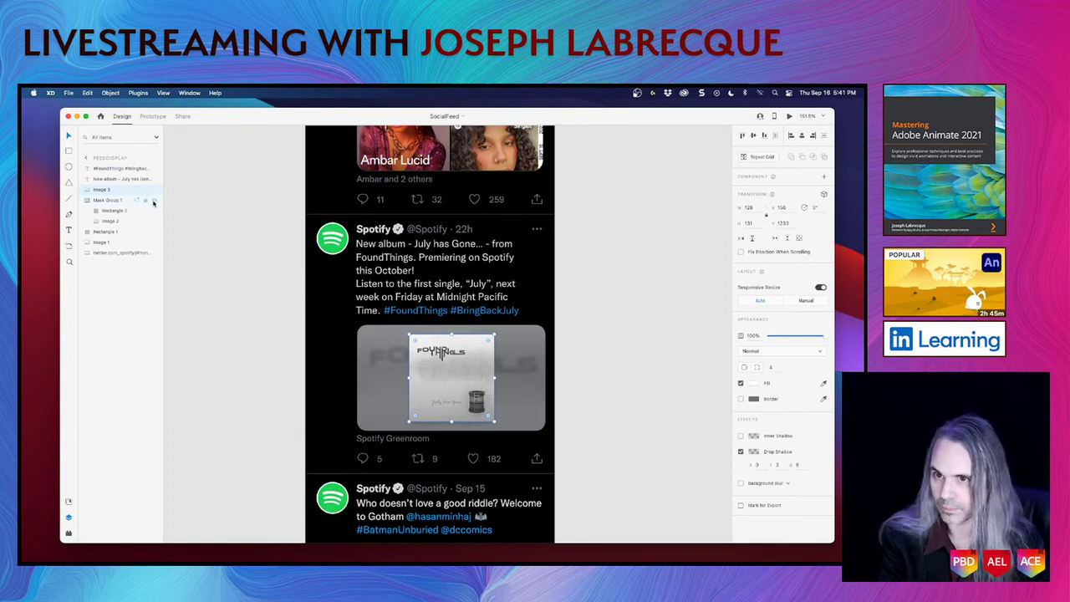
pyautogui.click(154, 202)
pyautogui.click(153, 201)
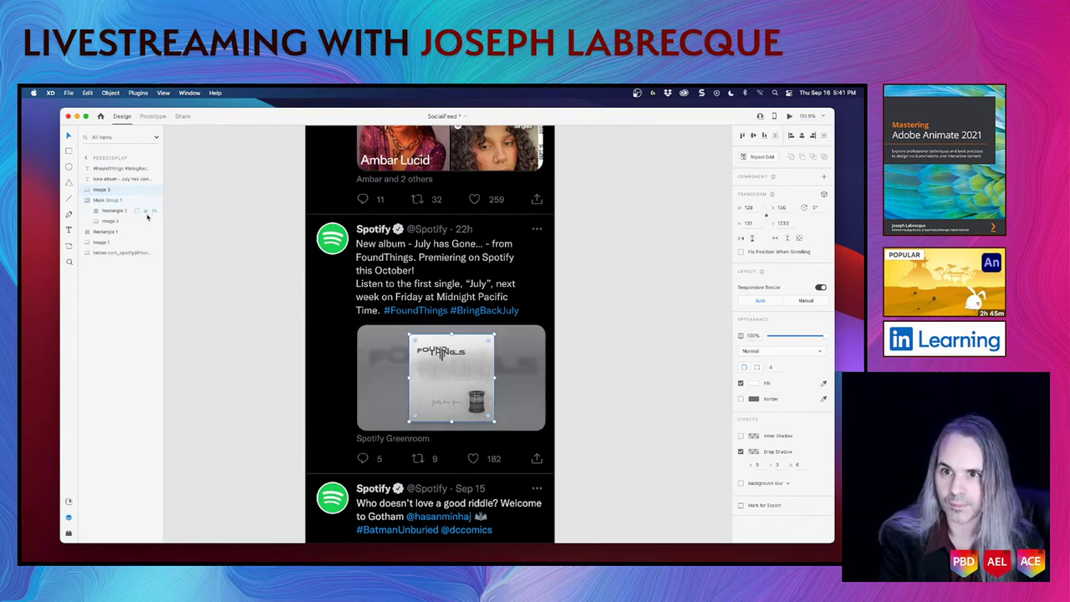
pyautogui.click(154, 201)
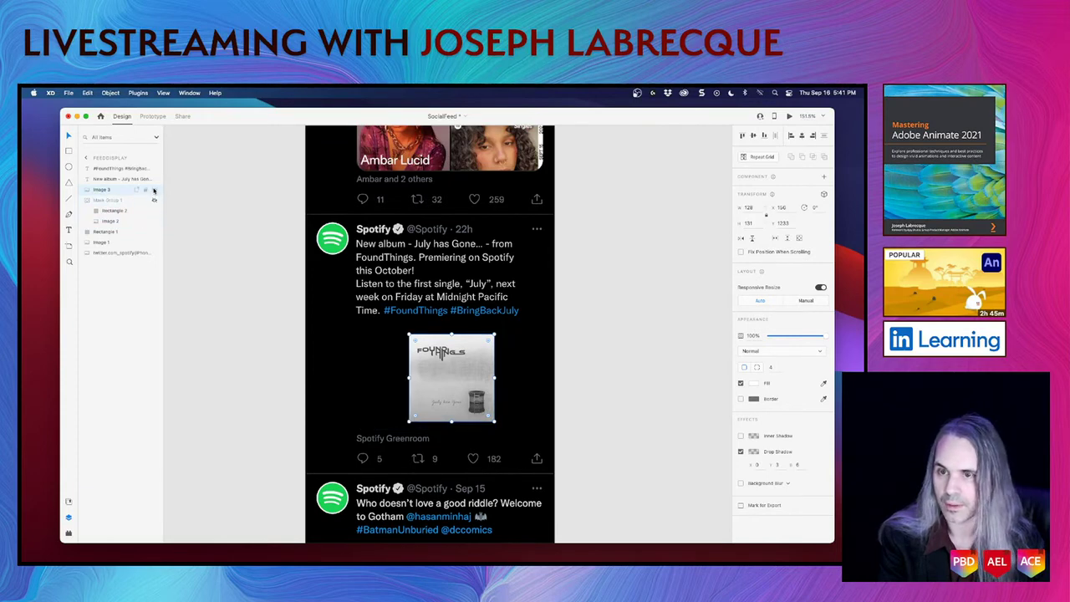
pyautogui.click(154, 190)
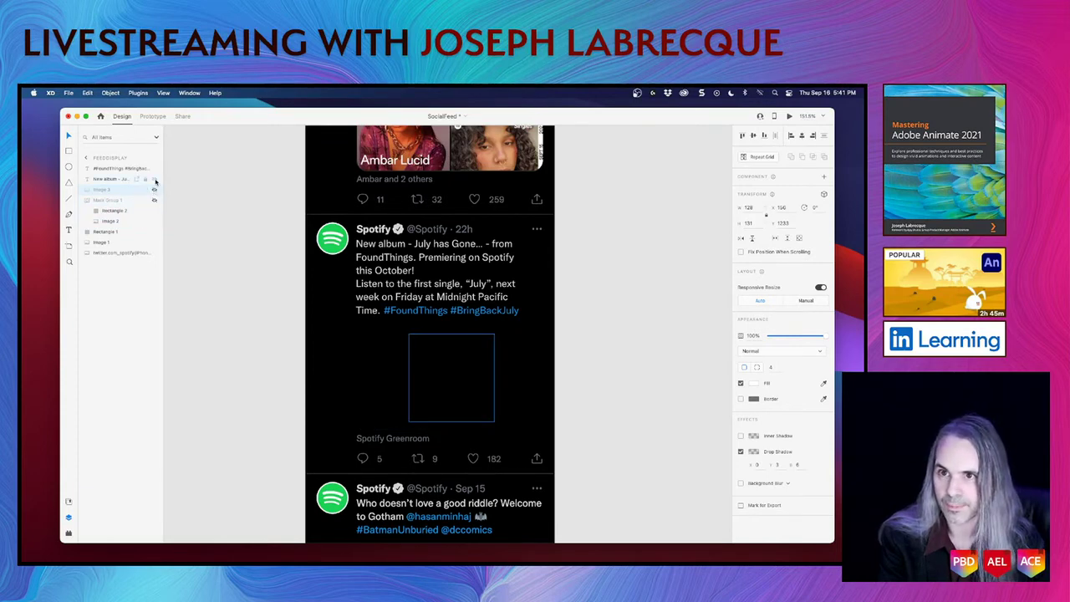
pyautogui.click(154, 179)
pyautogui.click(154, 169)
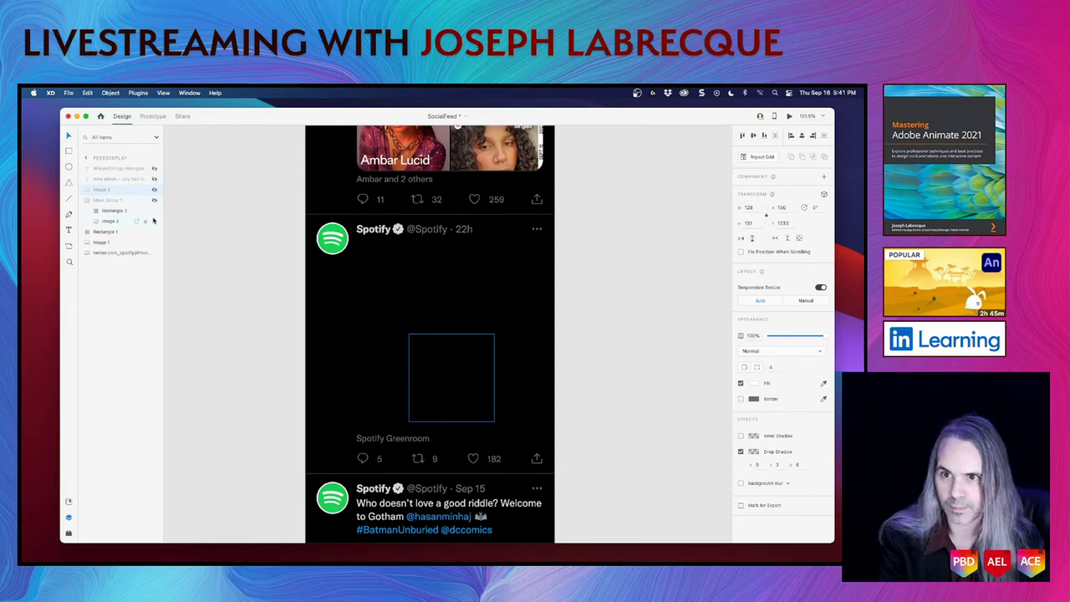
pyautogui.click(154, 232)
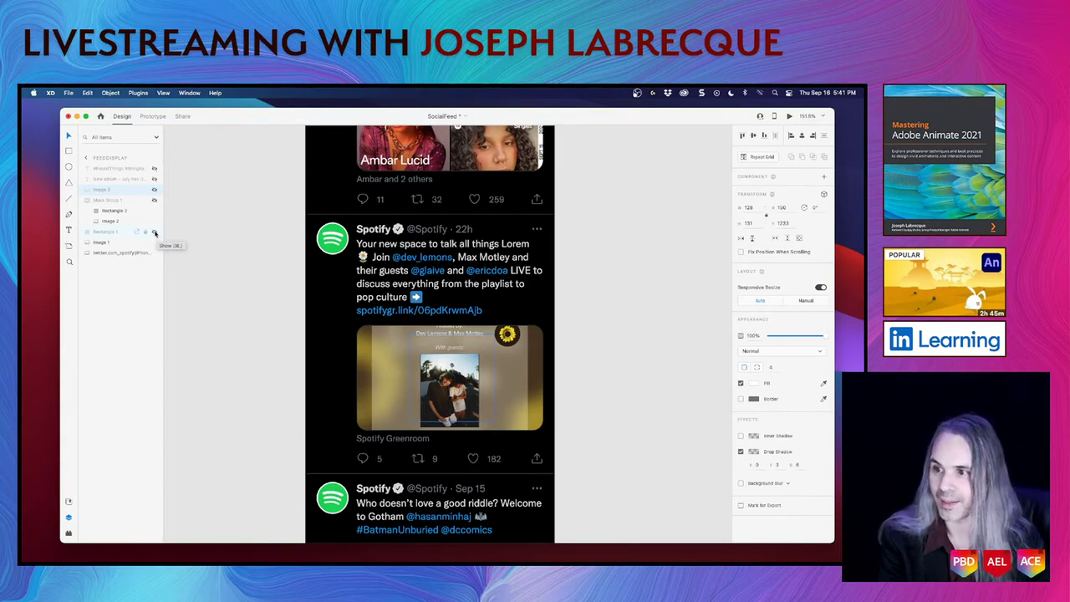
# Show Rectangle 1, both text layers, the cover image and its masked background again, deselect everything and save the document
pyautogui.click(154, 233)
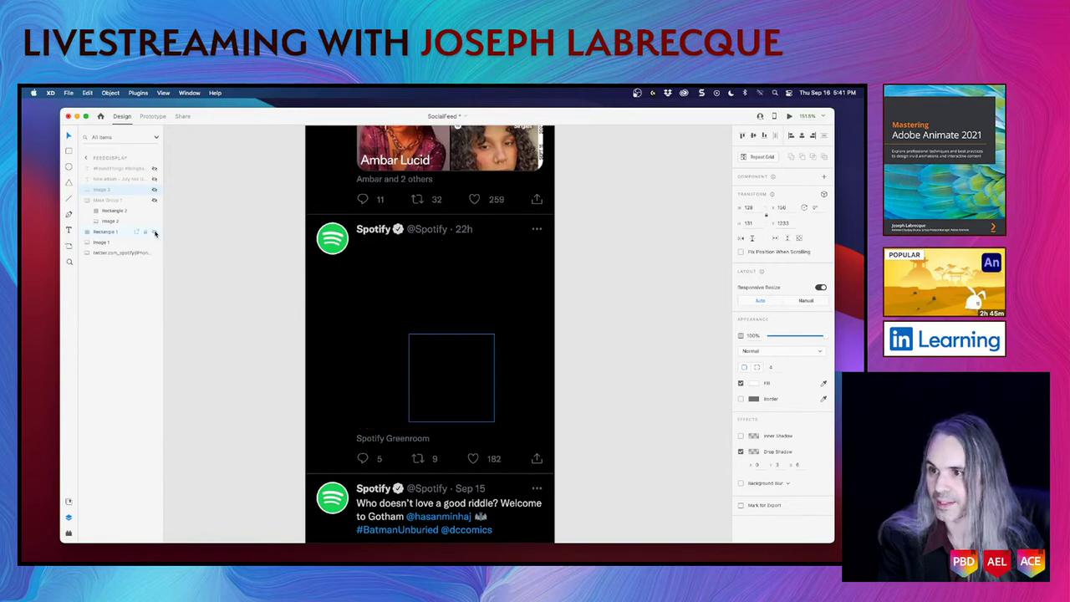
pyautogui.click(154, 168)
pyautogui.click(154, 179)
pyautogui.click(154, 190)
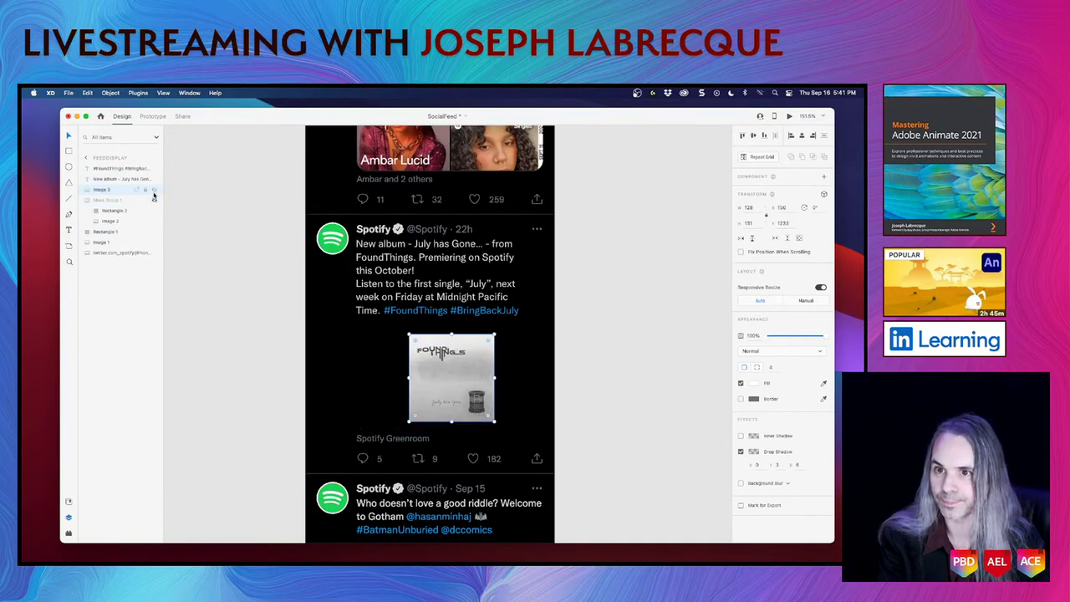
pyautogui.click(153, 200)
pyautogui.click(260, 300)
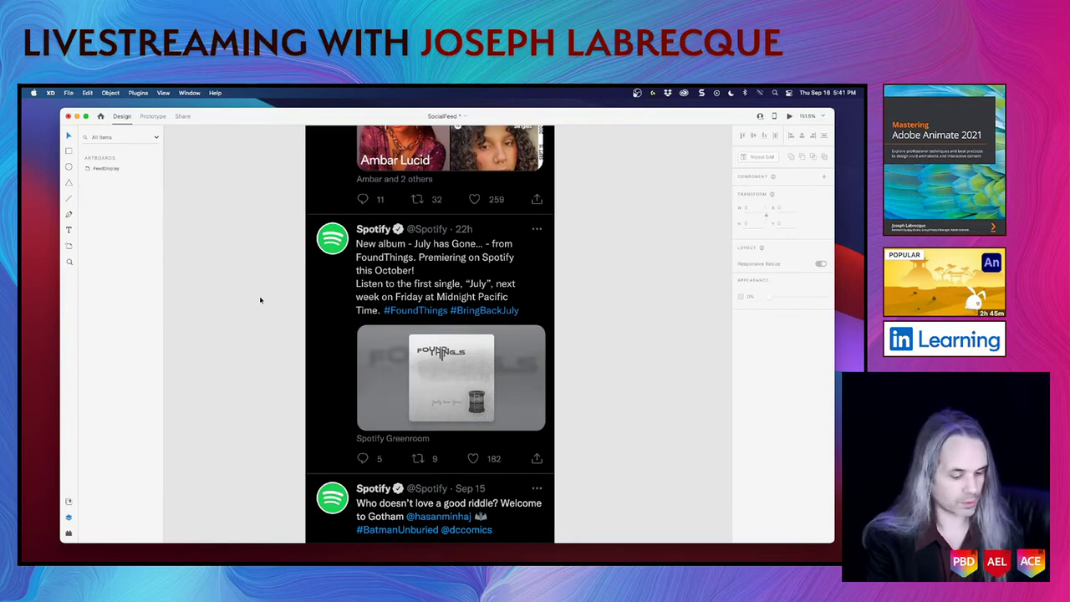
pyautogui.press('super+s')
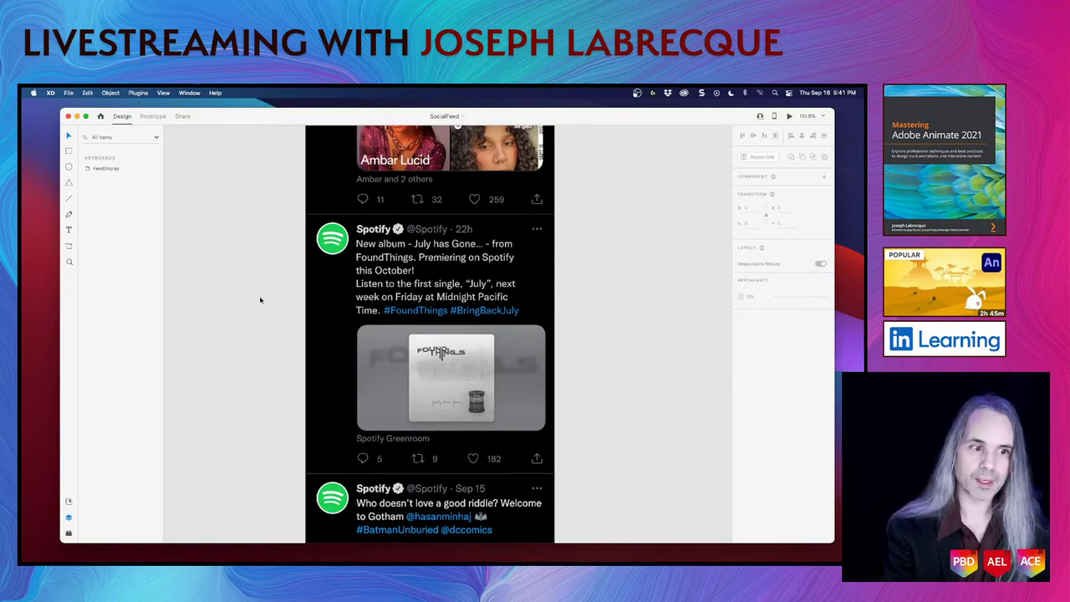
# Look over the album tweet among the neighbouring tweets at several magnifications, then up to the Spotify profile header
pyautogui.scroll(-5, 460, 300)
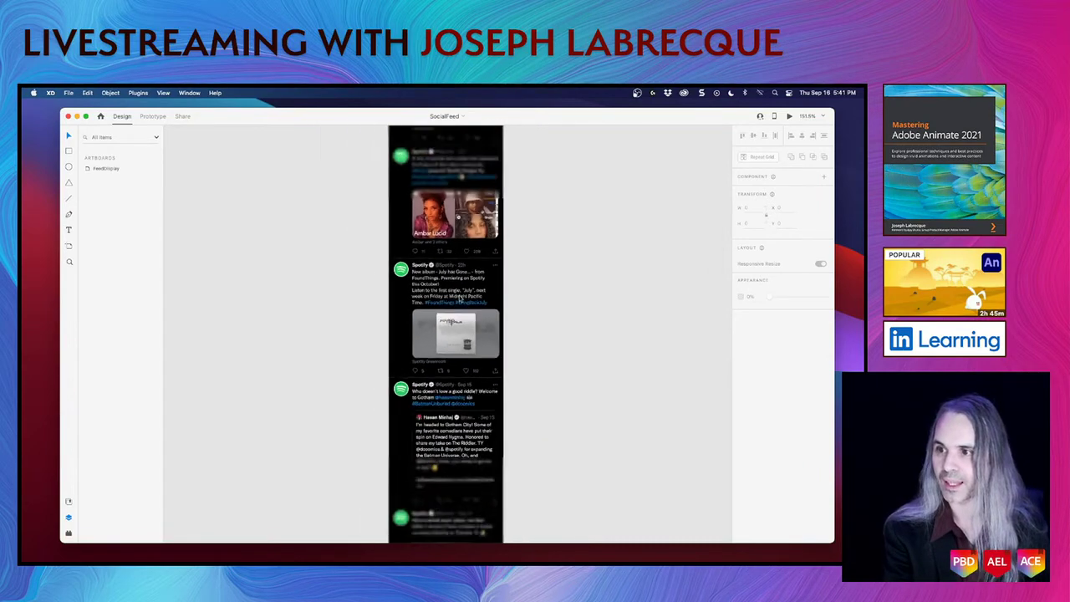
pyautogui.scroll(2, 459, 299)
pyautogui.scroll(3, 459, 298)
pyautogui.scroll(-3, 459, 298)
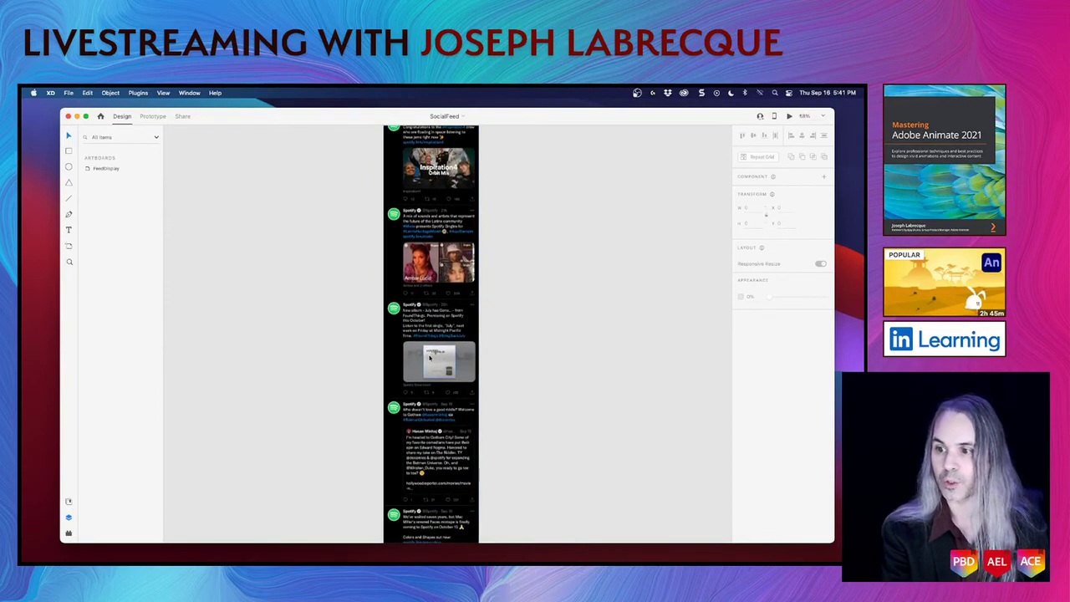
pyautogui.scroll(5, 430, 358)
pyautogui.scroll(-5, 430, 358)
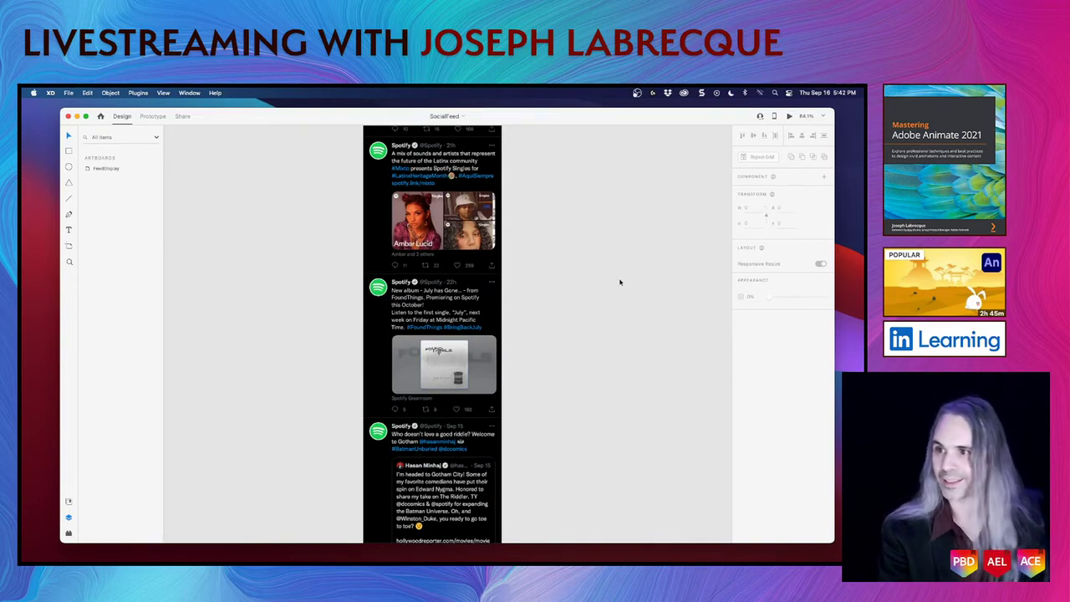
pyautogui.scroll(5, 620, 282)
pyautogui.scroll(5, 619, 282)
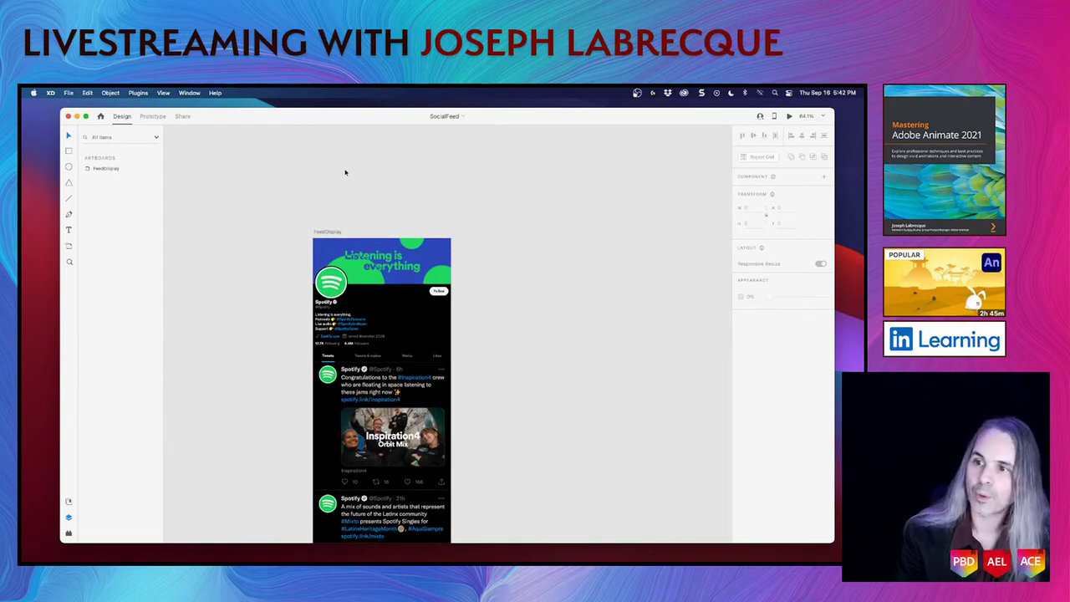
# Select the FeedDisplay artboard and examine its vertical scrolling settings and the viewport height marker along the tweets
pyautogui.click(324, 234)
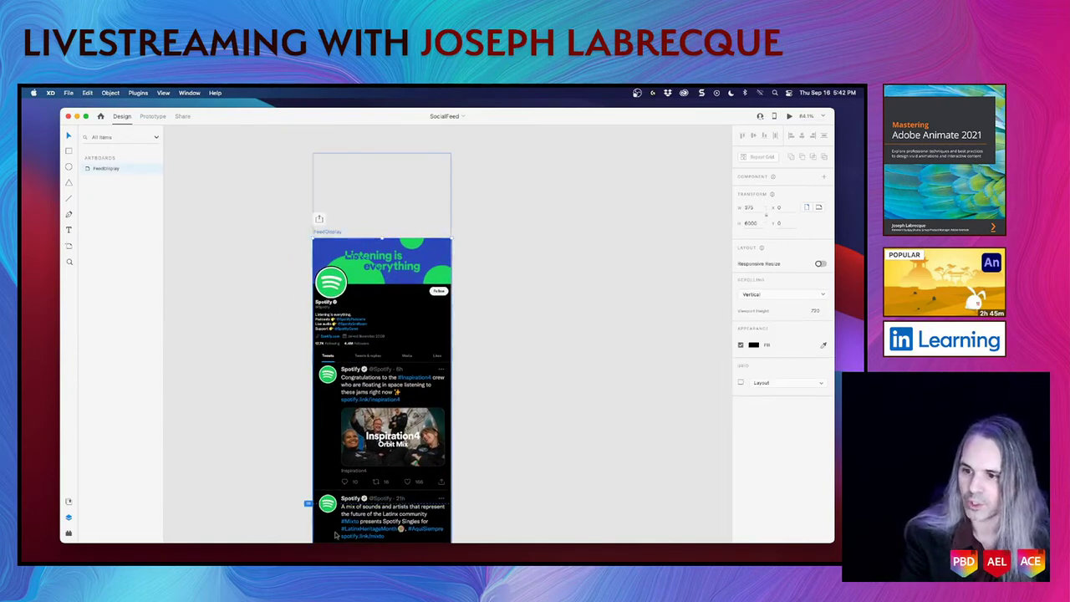
pyautogui.scroll(-1, 531, 465)
pyautogui.scroll(-10, 531, 465)
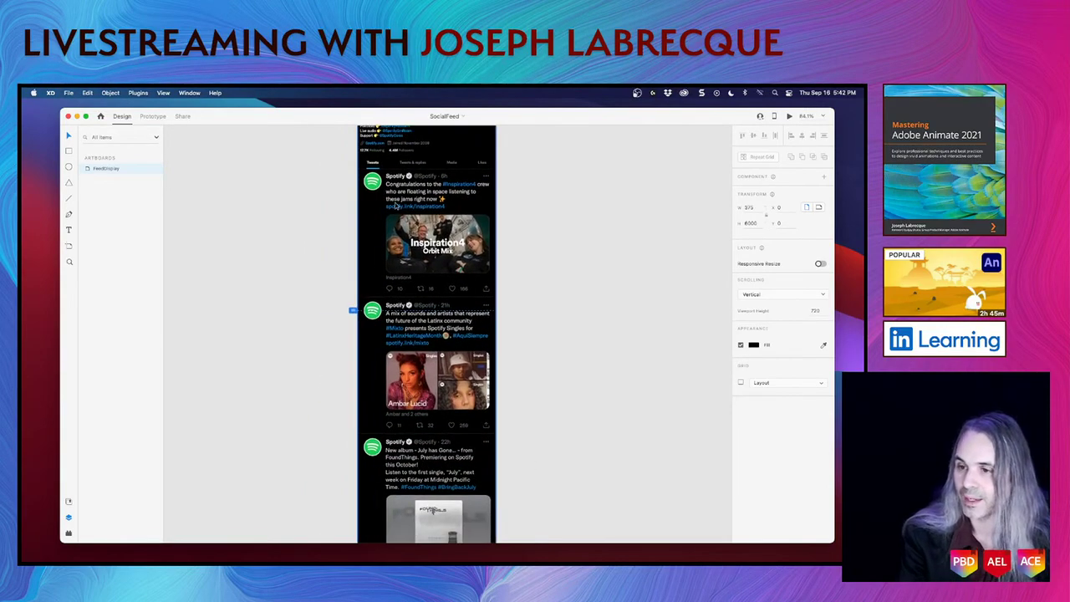
pyautogui.scroll(5, 380, 299)
pyautogui.scroll(2, 381, 299)
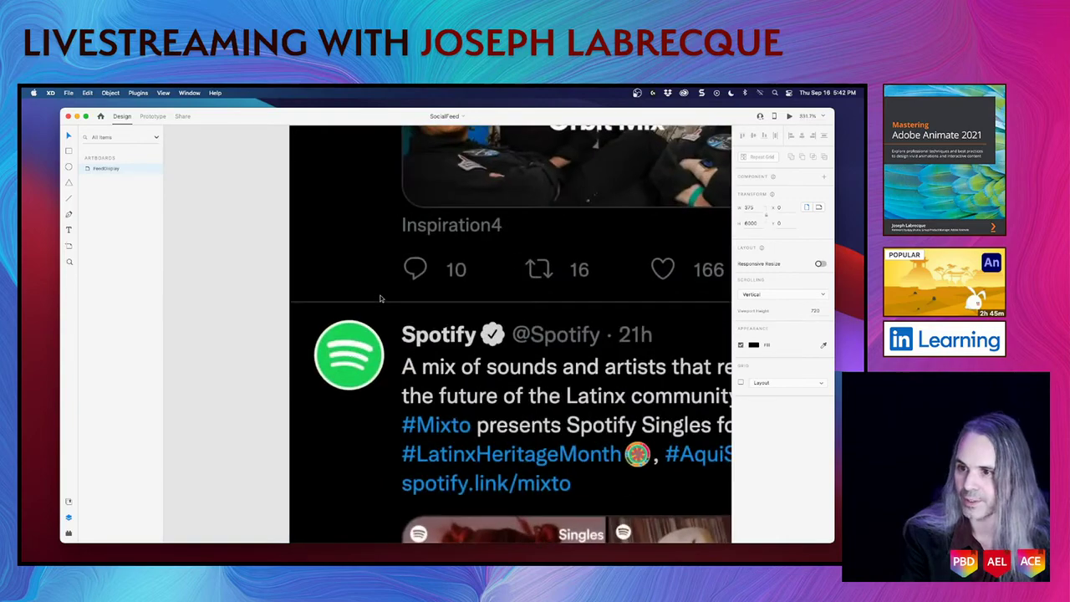
pyautogui.hscroll(5, 380, 298)
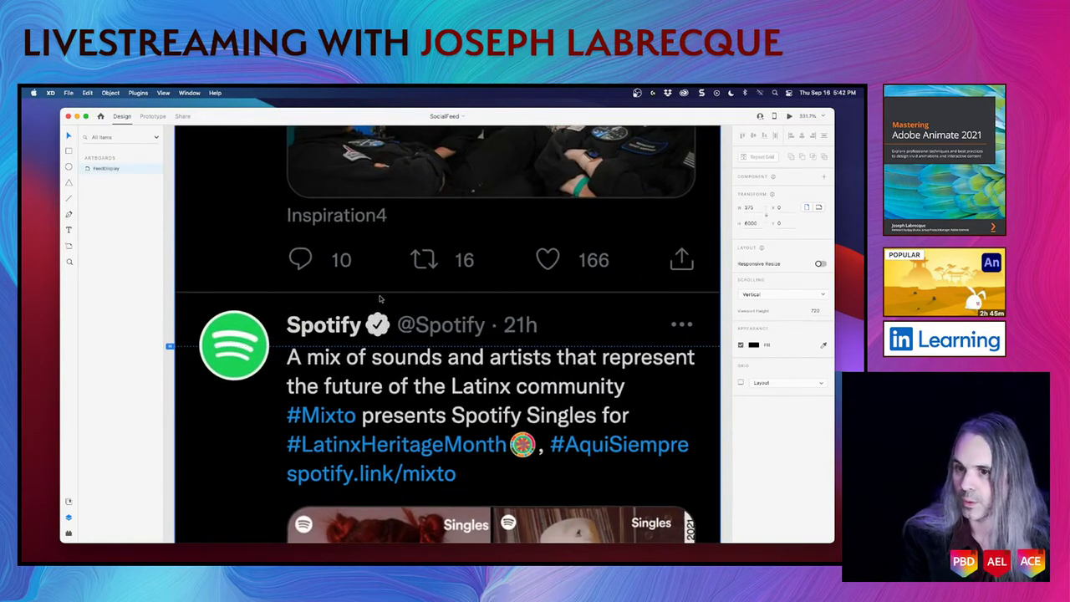
pyautogui.scroll(-4, 380, 298)
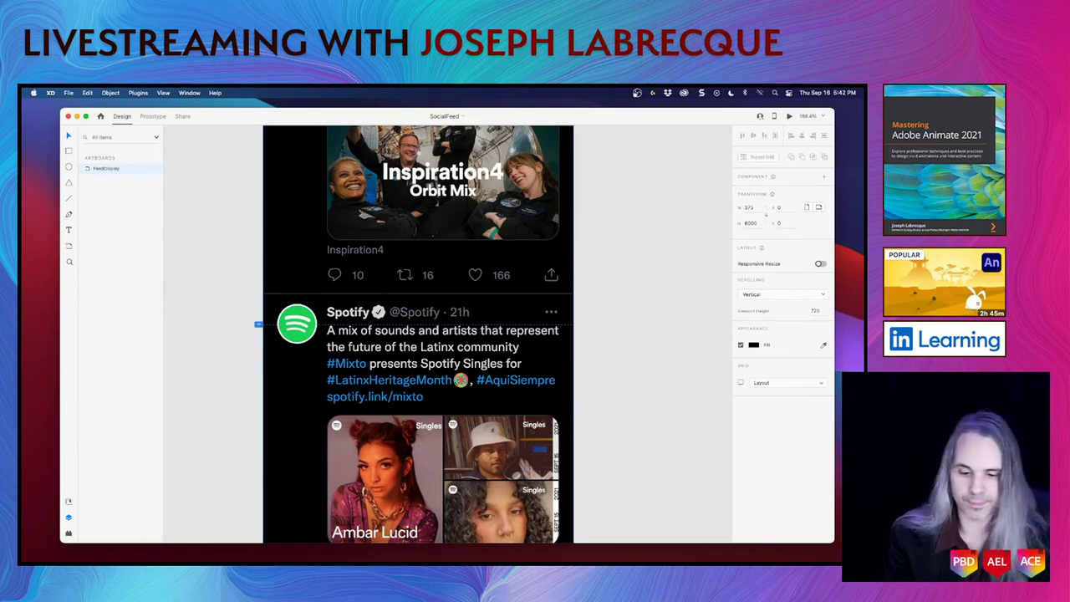
# Deselect the artboard and examine the finished album tweet close up, including its text, hashtags and cover image
pyautogui.click(586, 370)
pyautogui.scroll(-10, 598, 380)
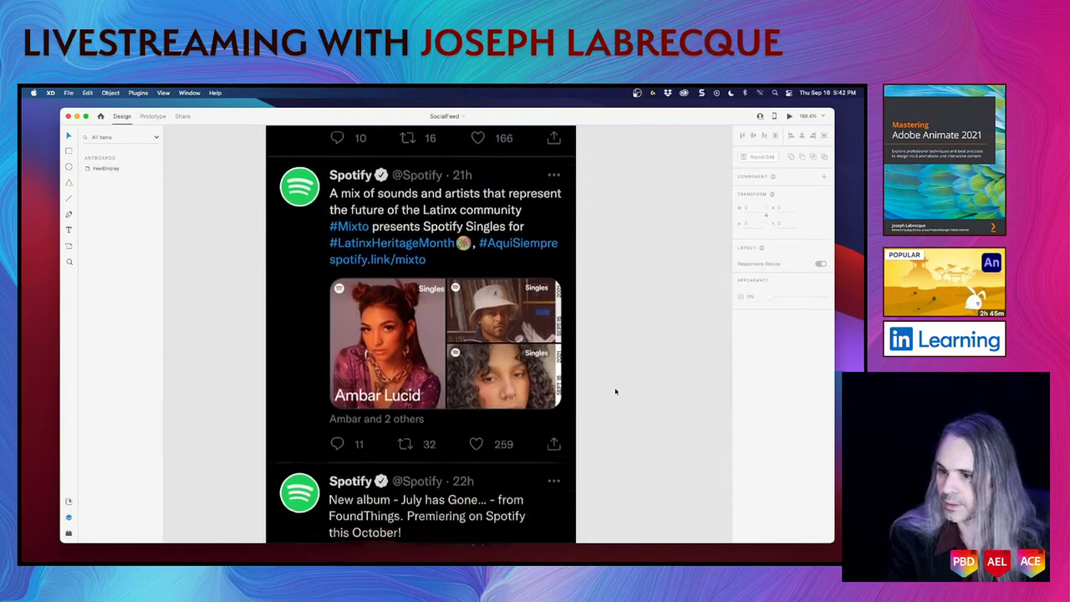
pyautogui.scroll(-1, 615, 392)
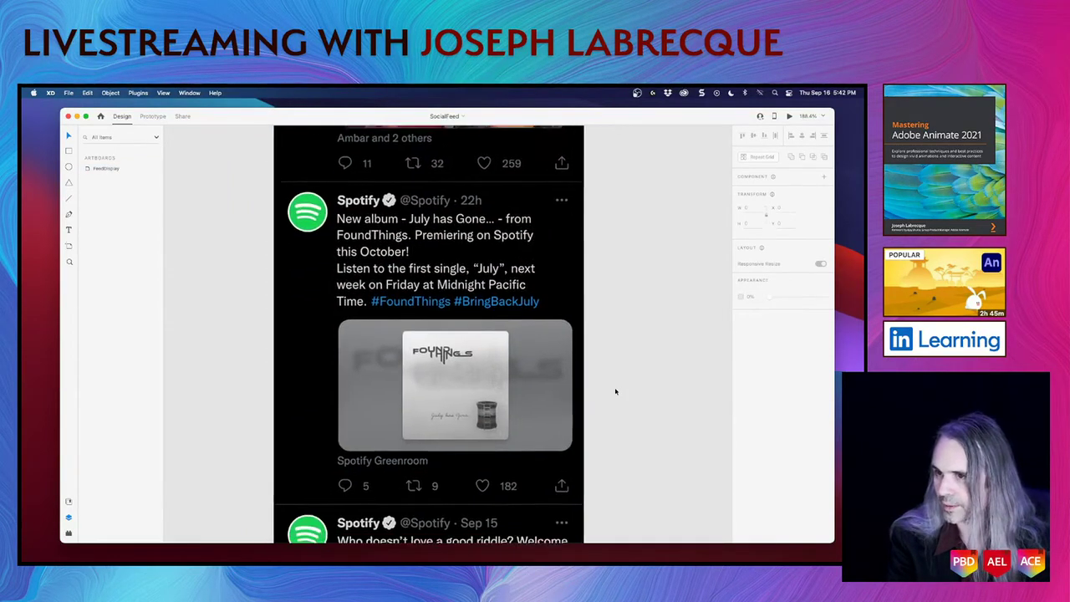
pyautogui.scroll(1, 615, 392)
pyautogui.hscroll(-1, 616, 391)
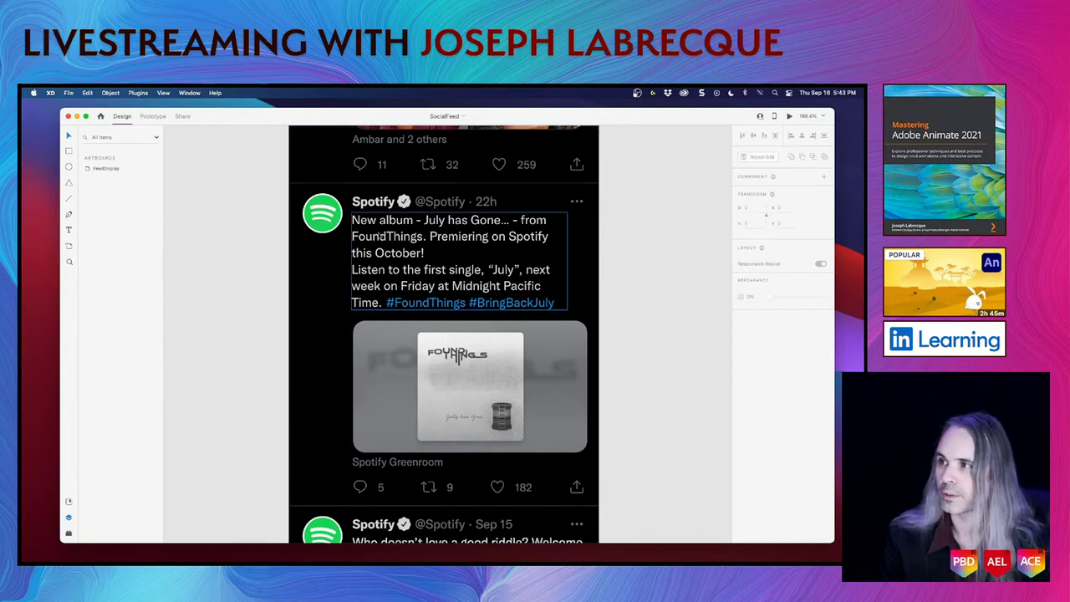
# Open the desktop preview of the feed, move its window to the middle of the screen and minimize the document window
pyautogui.click(789, 118)
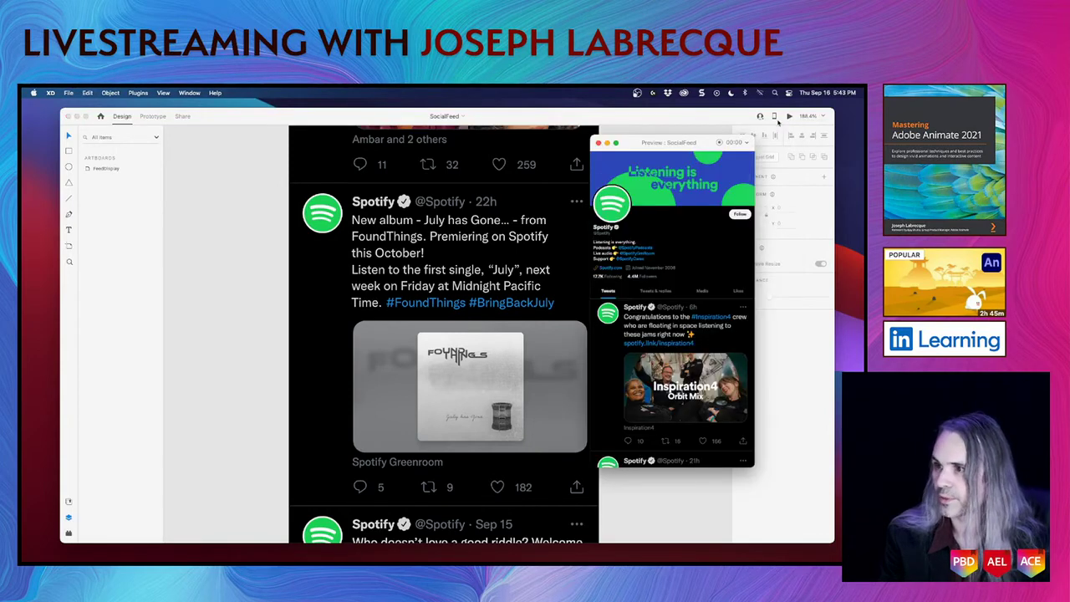
pyautogui.moveTo(687, 140); pyautogui.dragTo(428, 161)
pyautogui.click(77, 116)
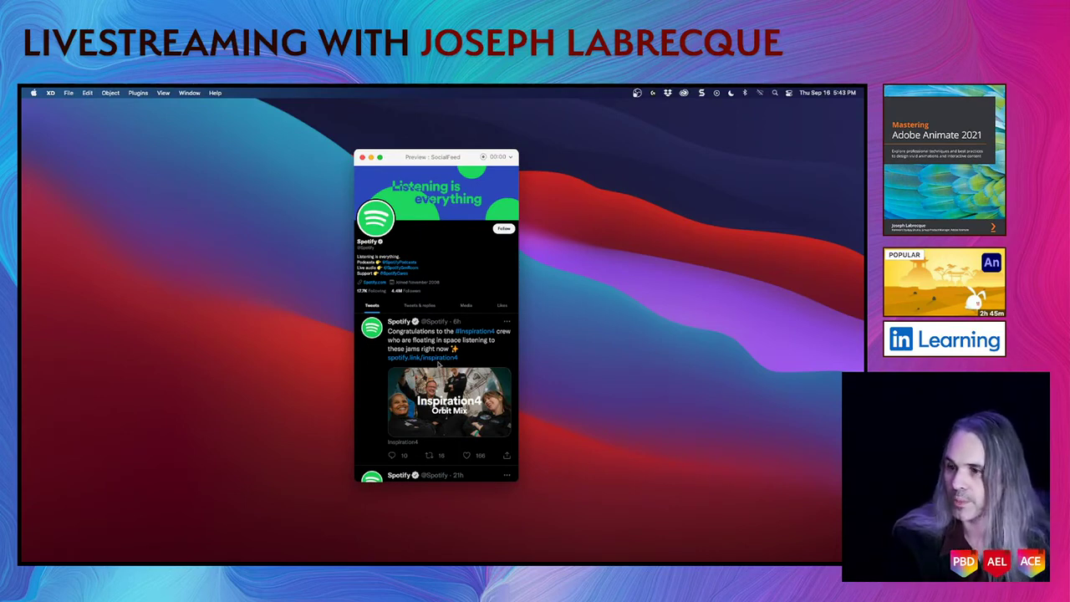
# Scroll the previewed feed down past the album tweet to the later tweets, then return to the profile header
pyautogui.scroll(-3, 449, 381)
pyautogui.scroll(-8, 449, 381)
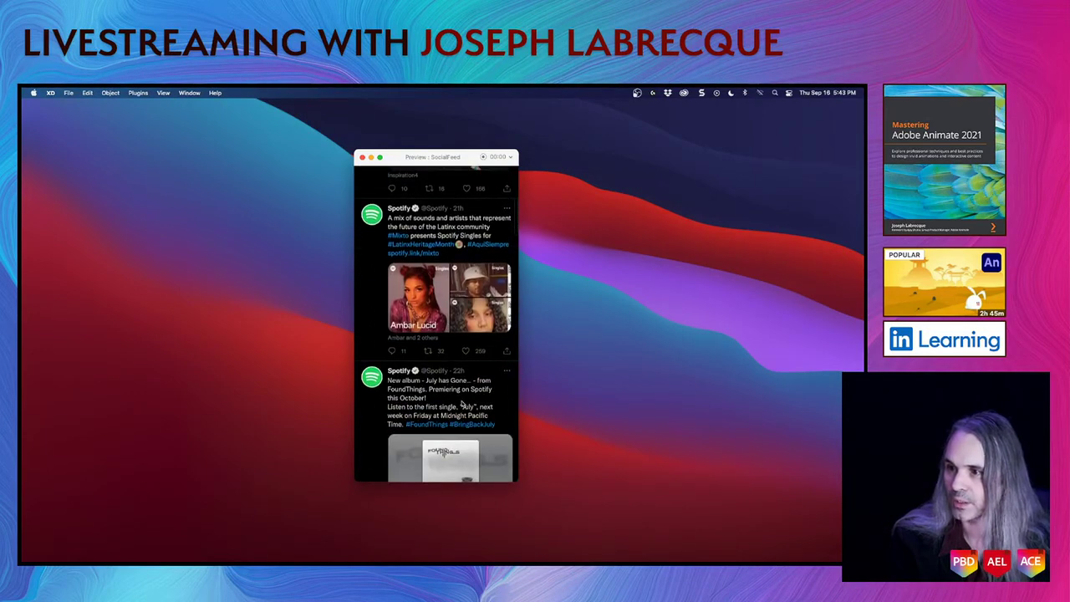
pyautogui.scroll(-3, 462, 403)
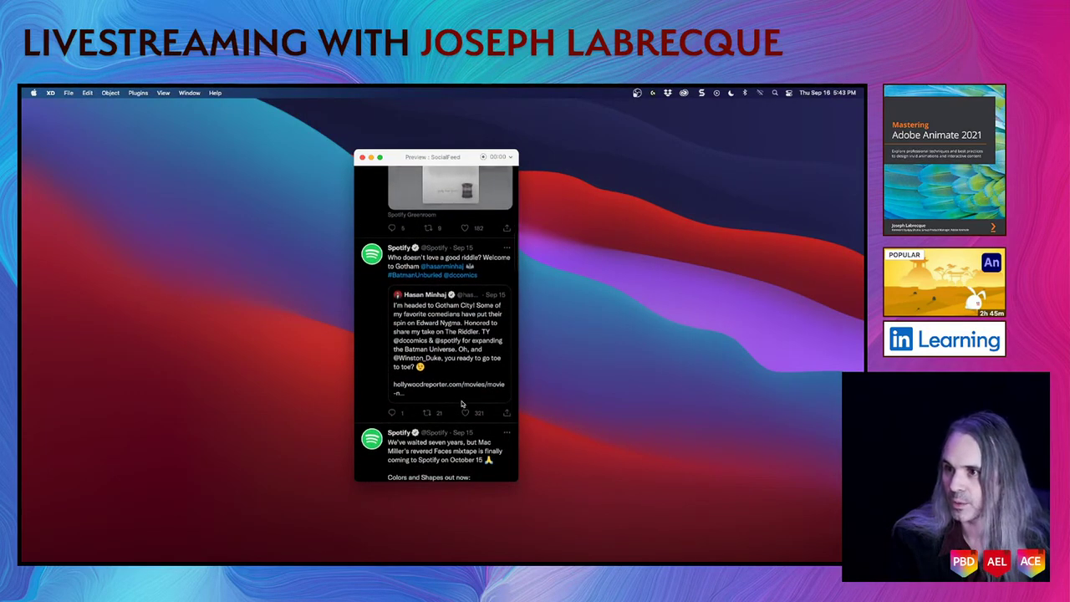
pyautogui.scroll(-8, 463, 403)
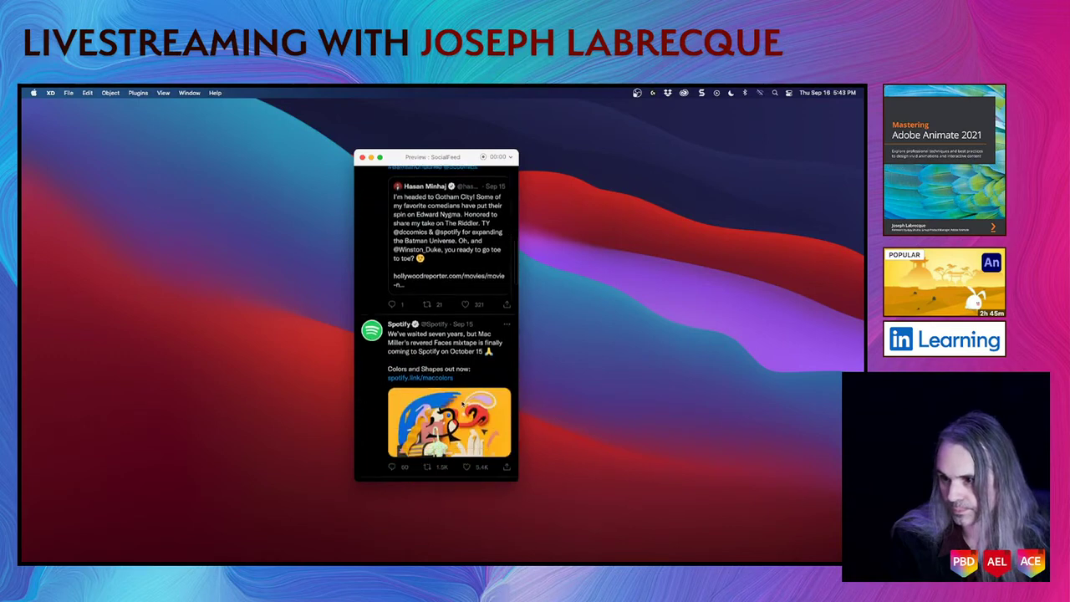
pyautogui.scroll(-4, 462, 403)
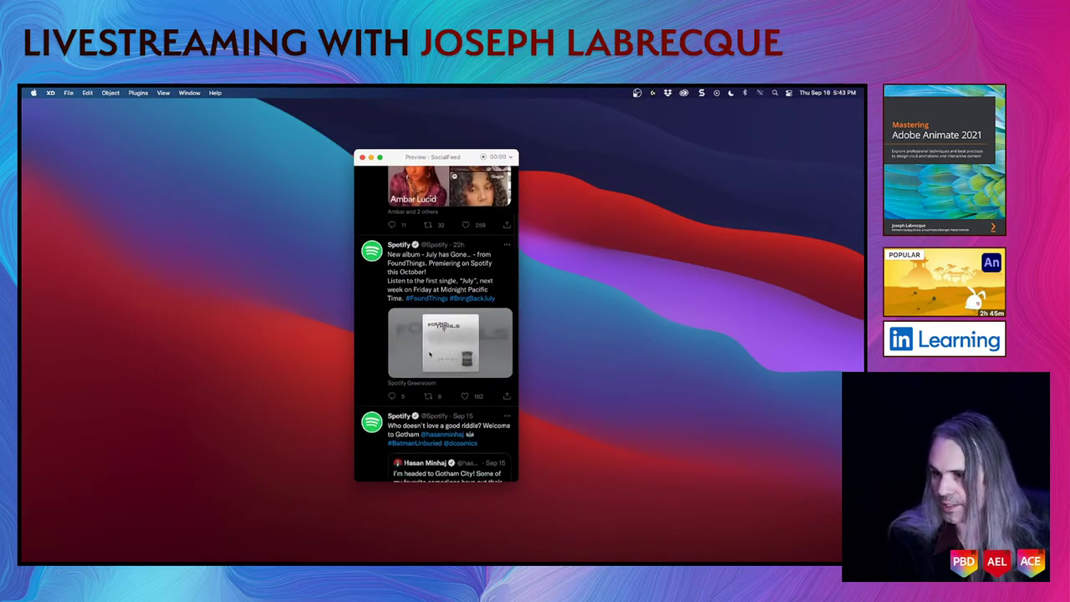
pyautogui.scroll(10, 483, 298)
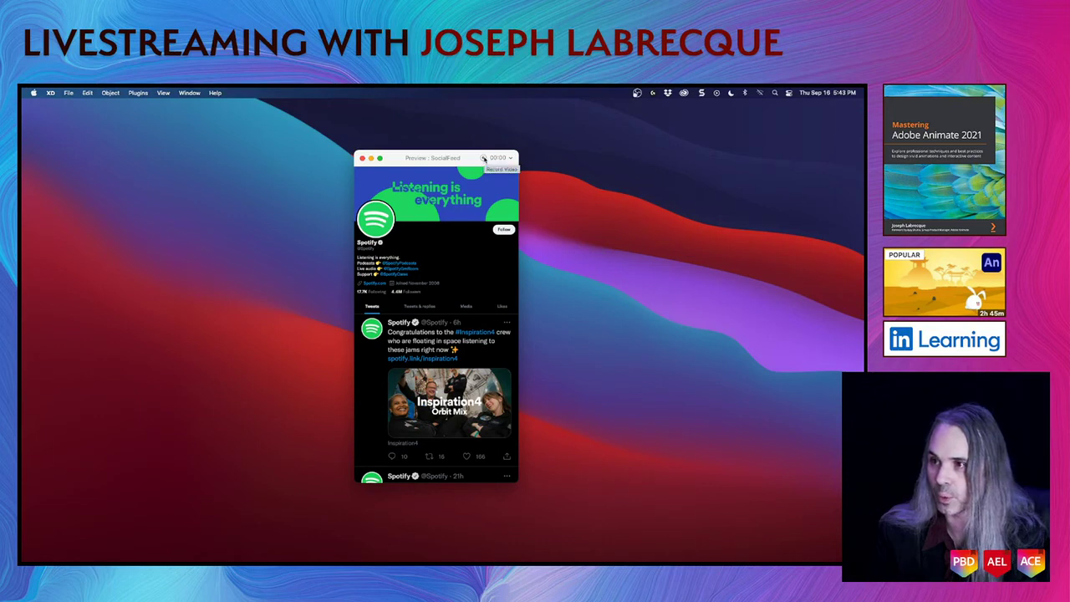
# Try to record a video of the preview, quit the Security & Privacy settings and close the preview window
pyautogui.click(483, 158)
pyautogui.moveTo(527, 202); pyautogui.dragTo(21, 243)
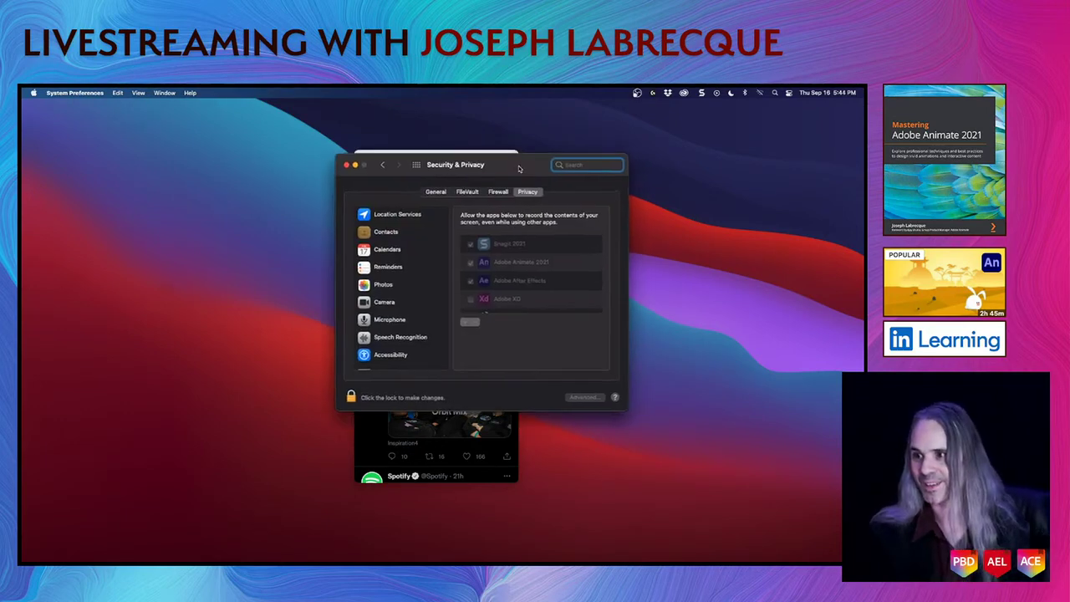
pyautogui.press('super+q')
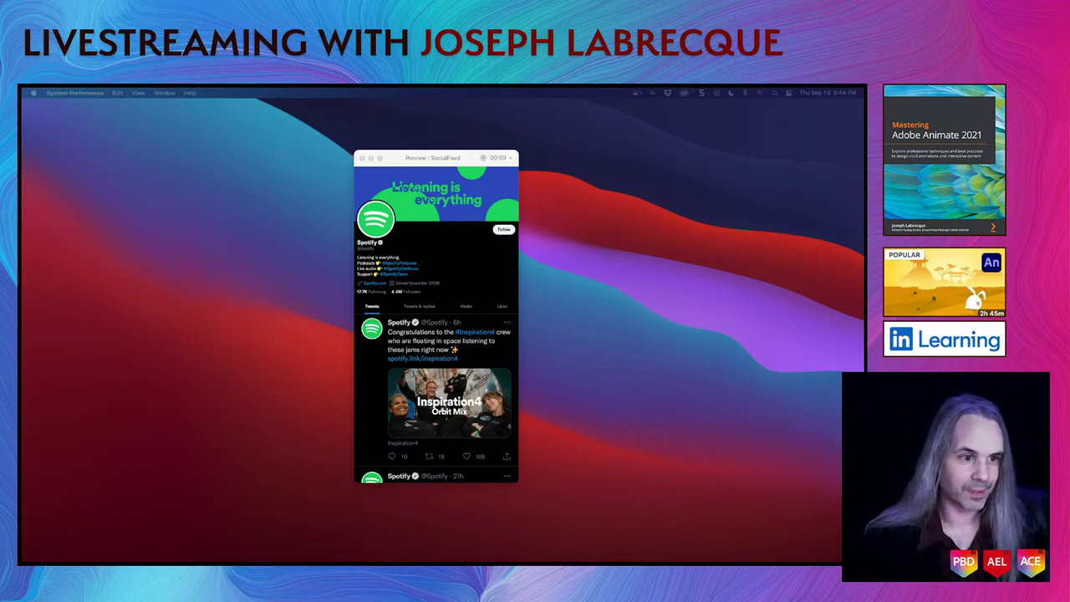
pyautogui.click(396, 160)
pyautogui.click(363, 158)
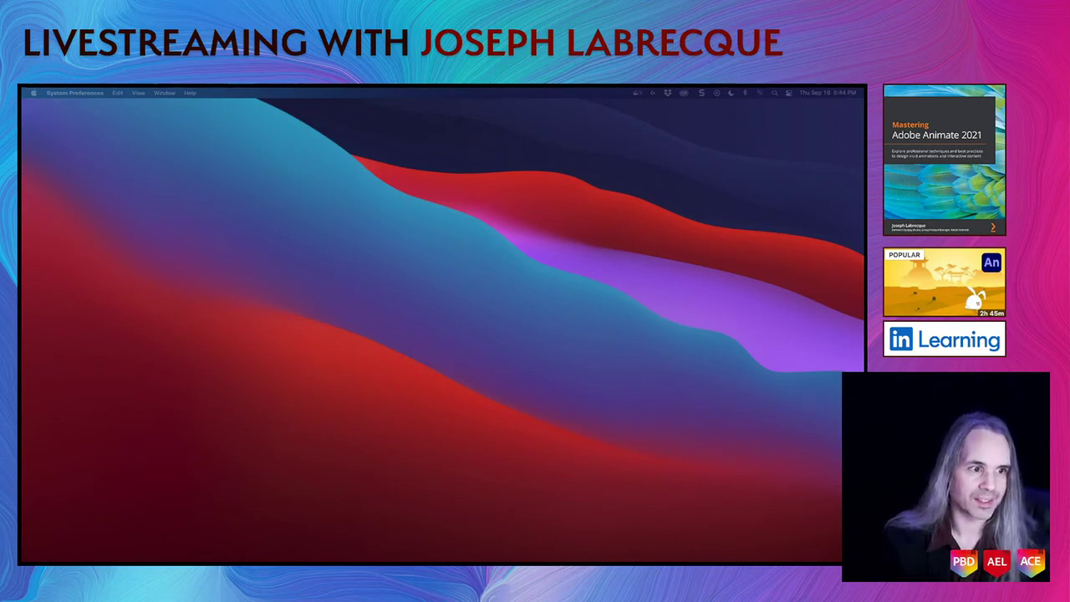
# Bring back the SocialFeed document window and examine the album tweet on the FeedDisplay artboard close up
pyautogui.moveTo(430, 151); pyautogui.dragTo(421, 187)
pyautogui.click(361, 422)
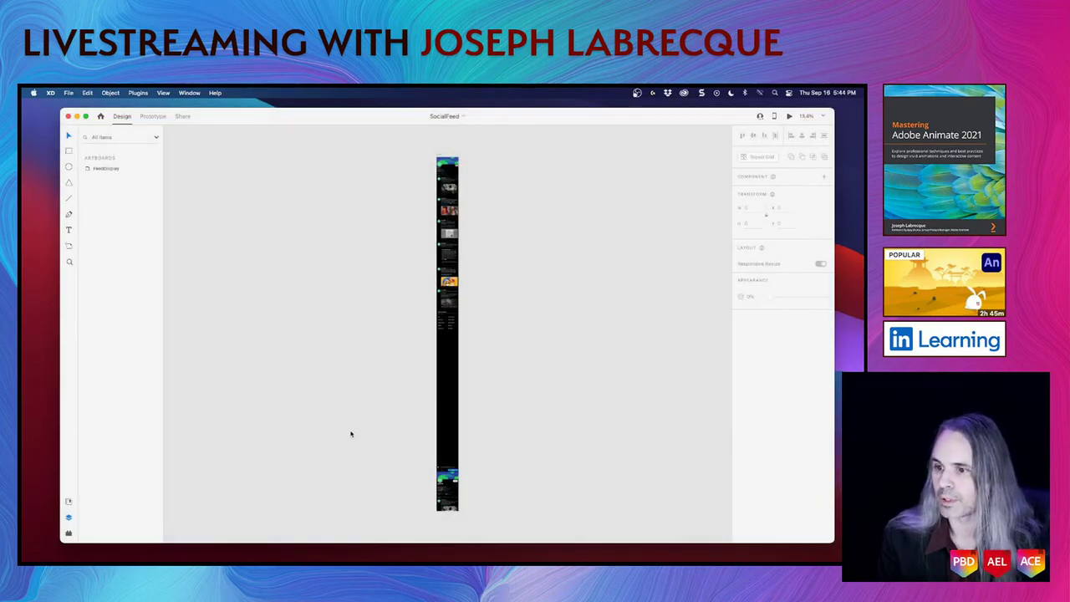
pyautogui.scroll(10, 430, 214)
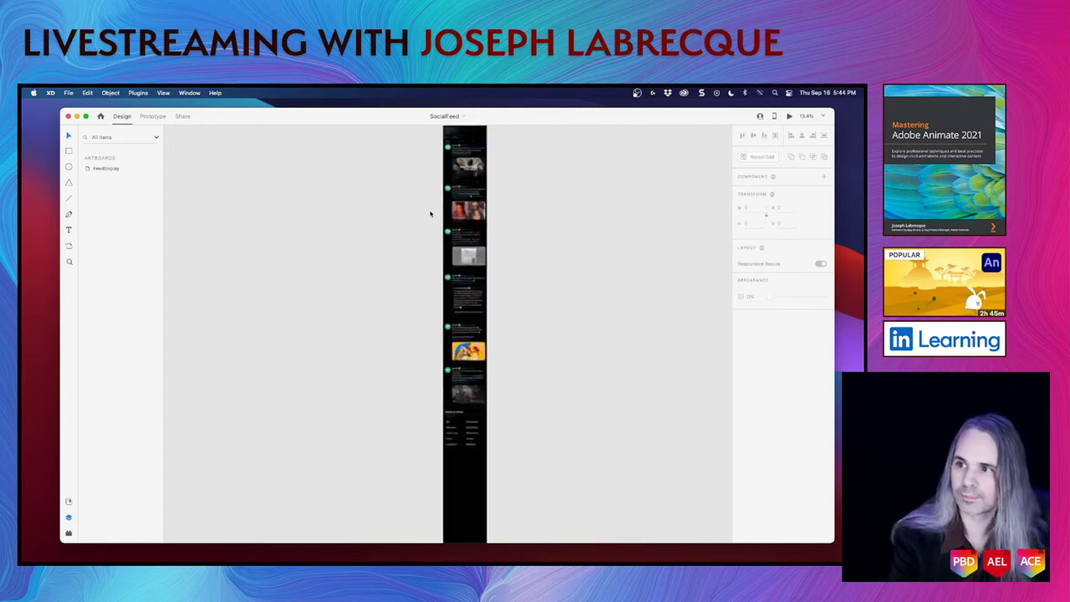
pyautogui.hscroll(4, 431, 214)
pyautogui.scroll(-5, 431, 214)
pyautogui.scroll(-1, 431, 214)
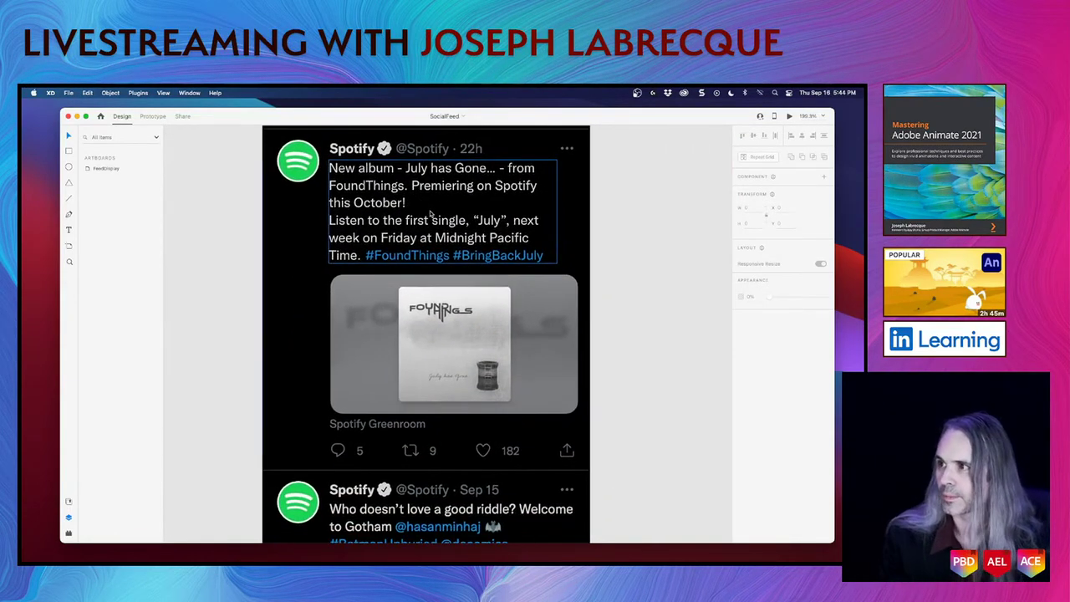
# Open the desktop preview of the feed, minimize the document window and move the preview window to the middle of the screen
pyautogui.click(790, 118)
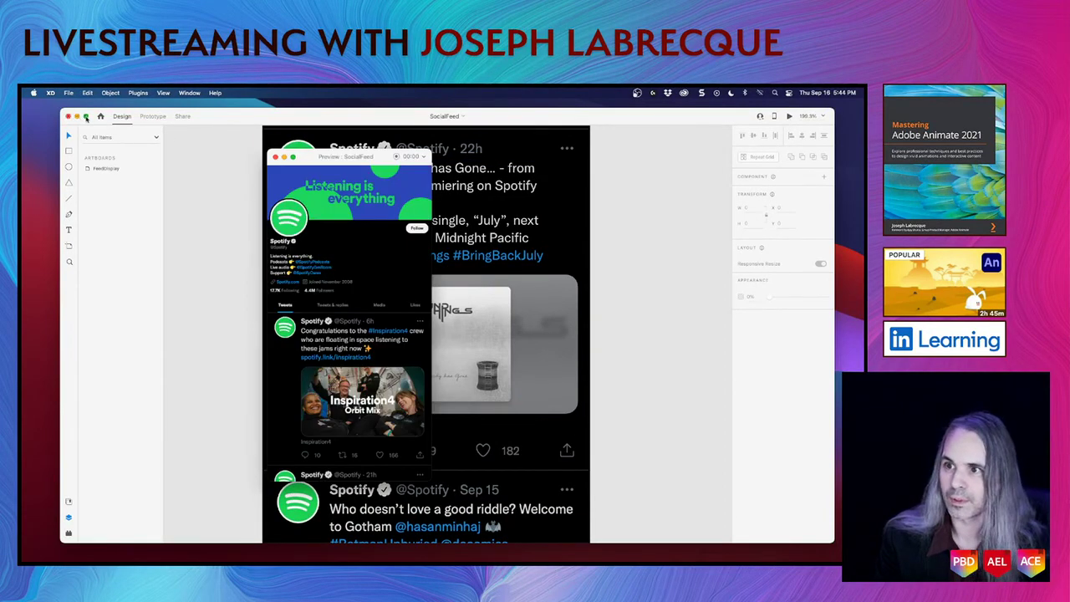
pyautogui.moveTo(78, 120); pyautogui.dragTo(75, 118)
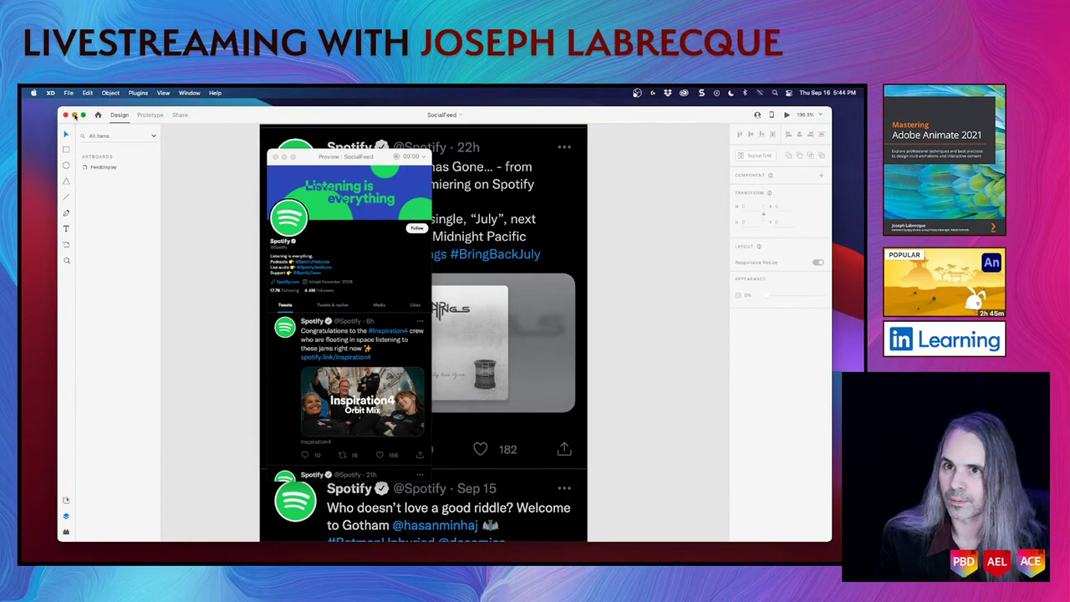
pyautogui.click(75, 116)
pyautogui.moveTo(385, 157); pyautogui.dragTo(482, 161)
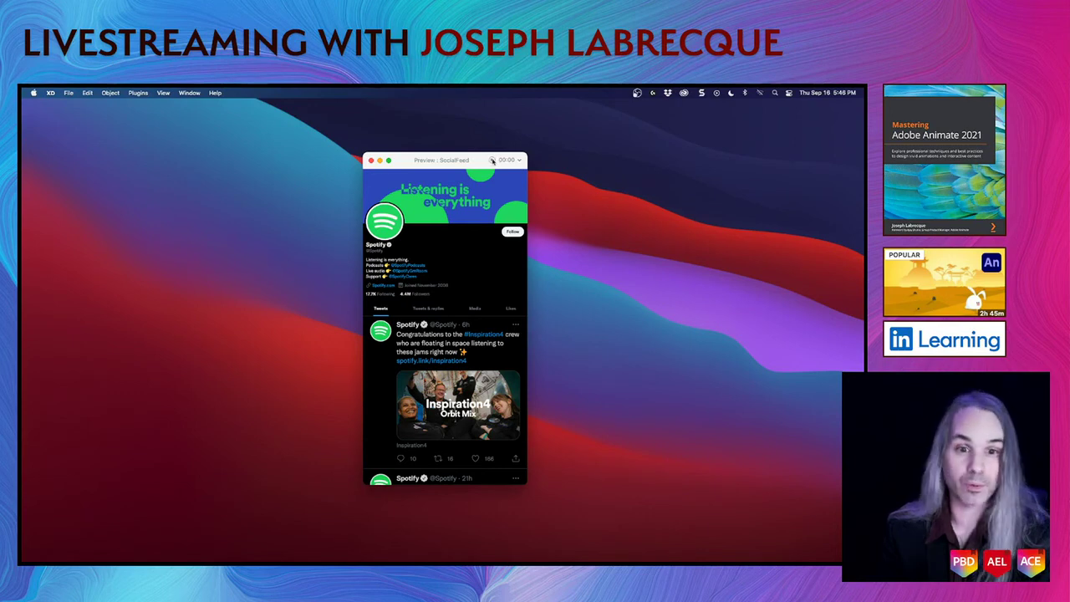
# Start recording the preview and scroll the feed past the album tweet to the Sep 15 tweets, then back up to the album tweet
pyautogui.click(491, 161)
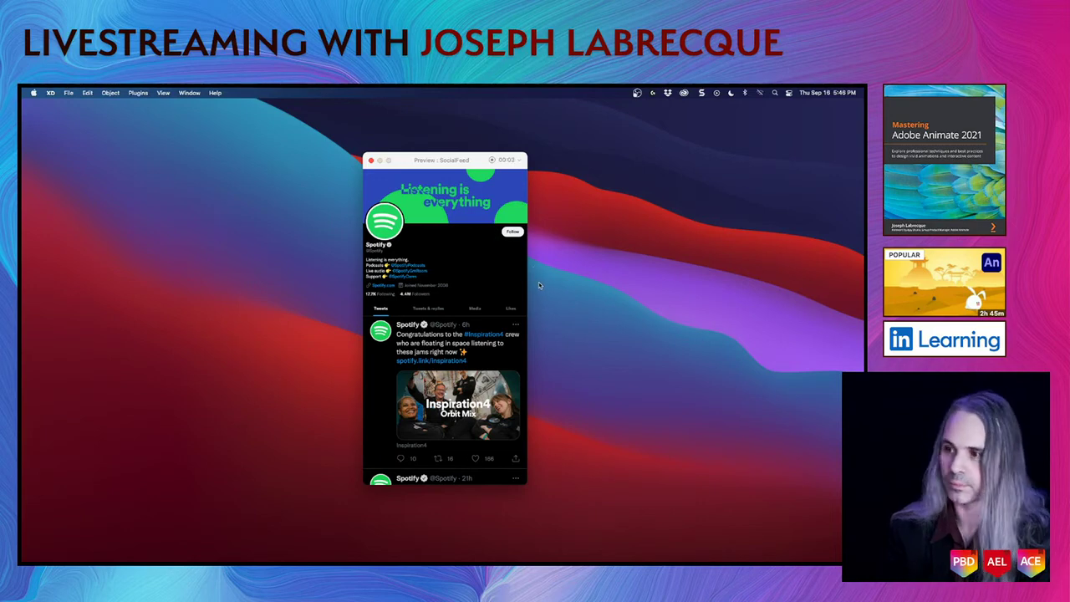
pyautogui.scroll(-5, 524, 288)
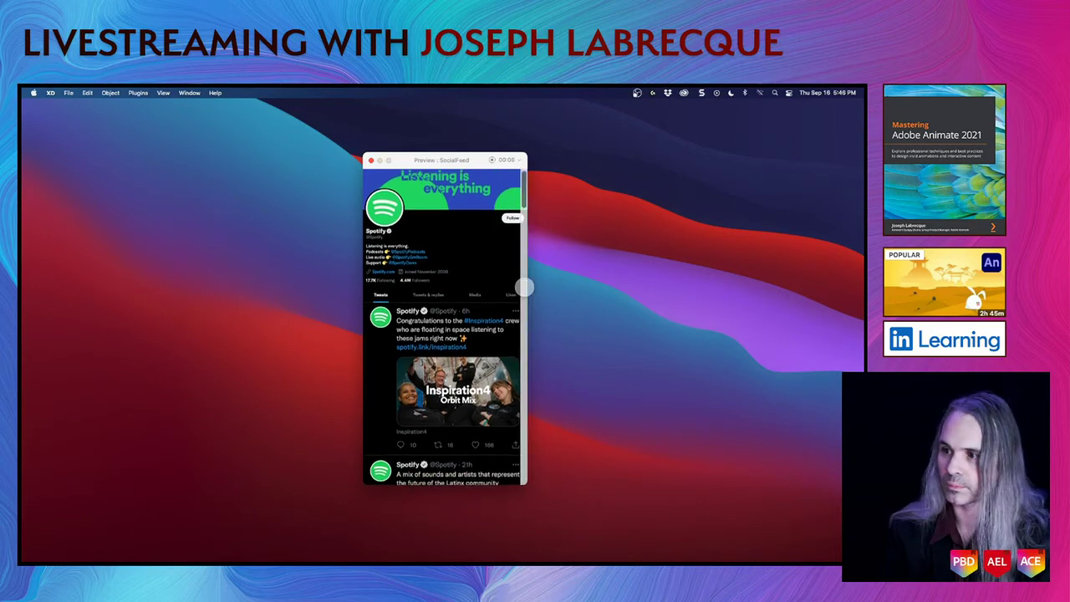
pyautogui.scroll(-8, 524, 288)
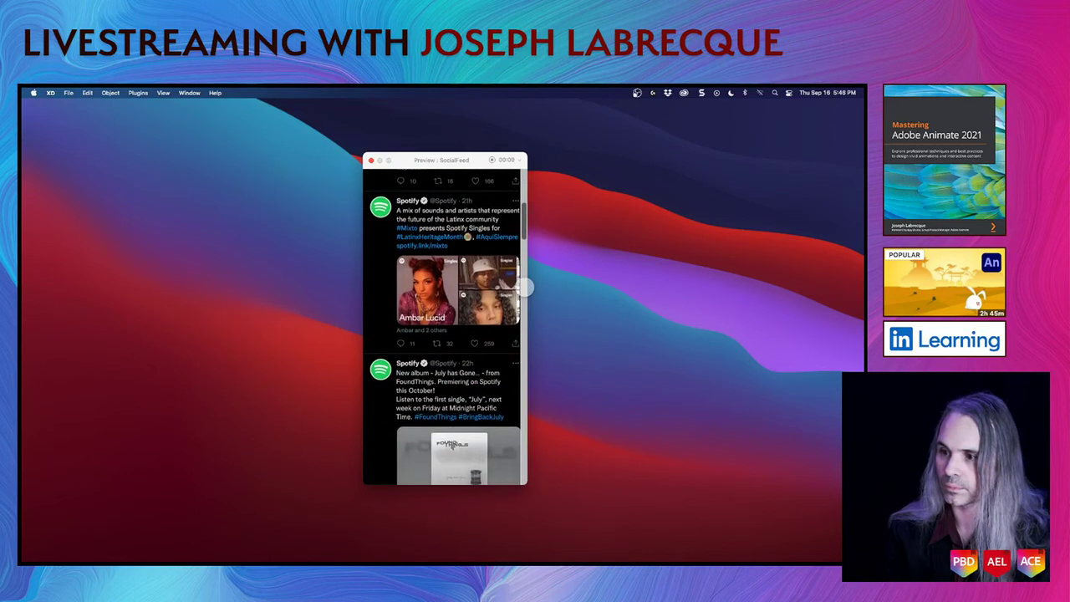
pyautogui.scroll(-14, 524, 287)
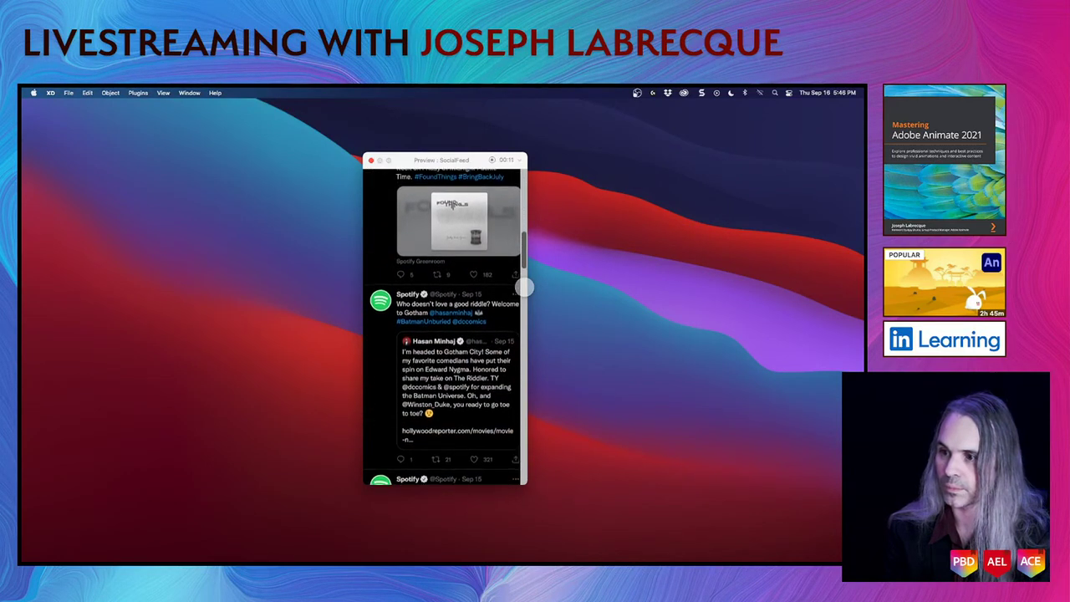
pyautogui.scroll(8, 524, 288)
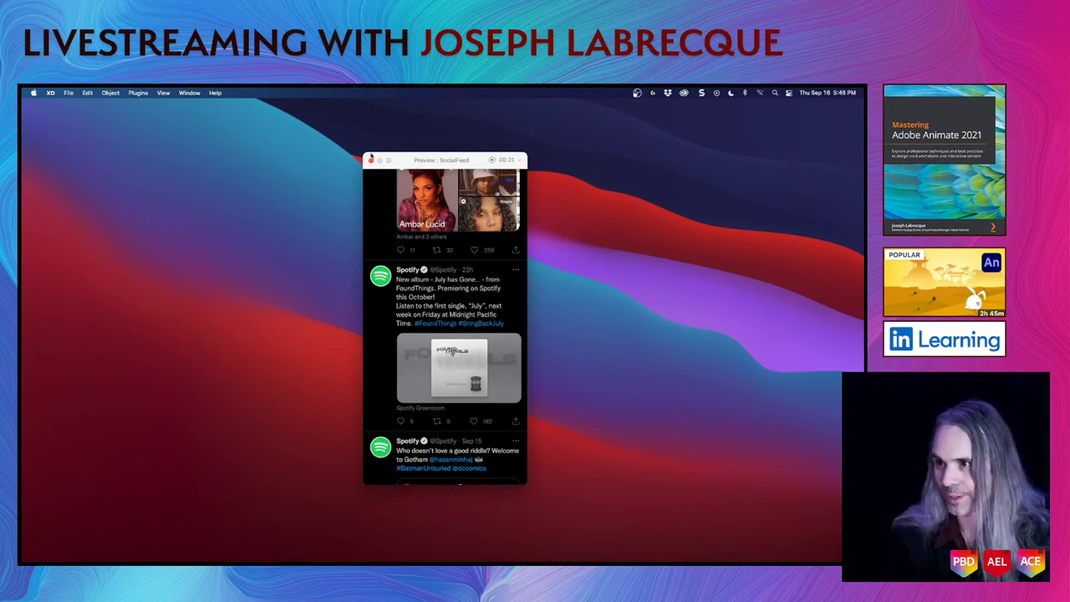
# Stop the recording, save the video as SocialFeed in the Social Interface folder and close the preview window
pyautogui.click(492, 161)
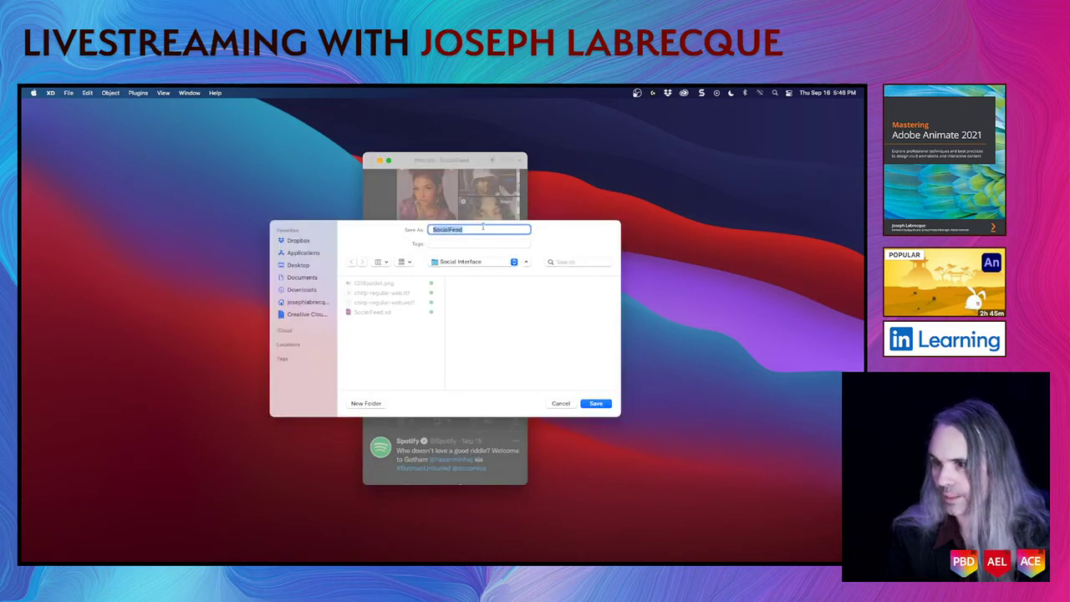
pyautogui.click(596, 404)
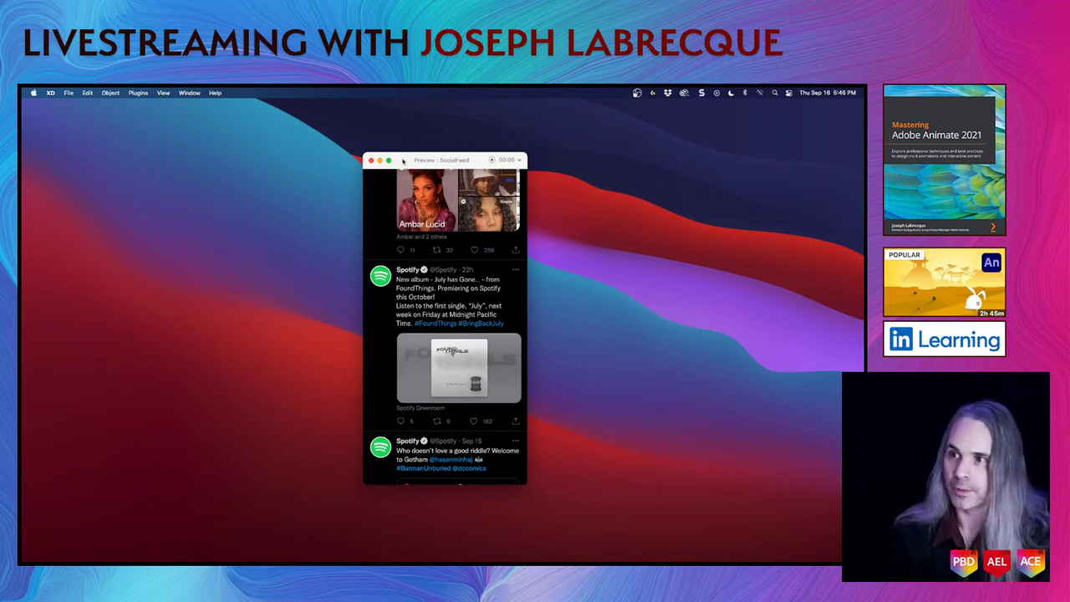
pyautogui.click(371, 160)
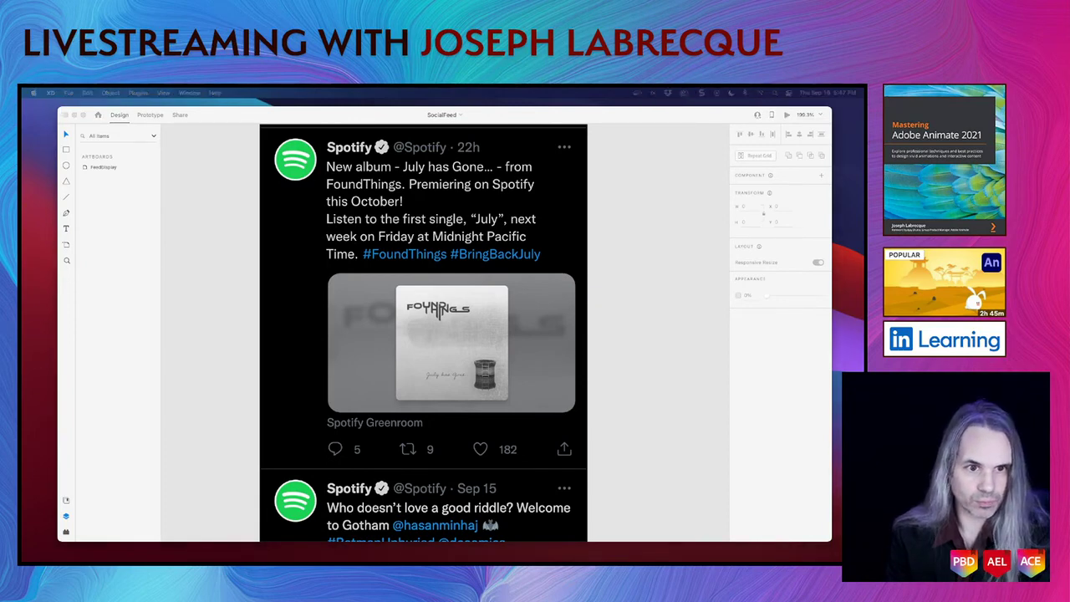
# Play SocialFeed.mp4 from the Social Interface folder in Quick Look, close the player and return to the XD document
pyautogui.moveTo(22, 213); pyautogui.dragTo(404, 223)
pyautogui.rightClick(516, 255)
pyautogui.press('Escape')
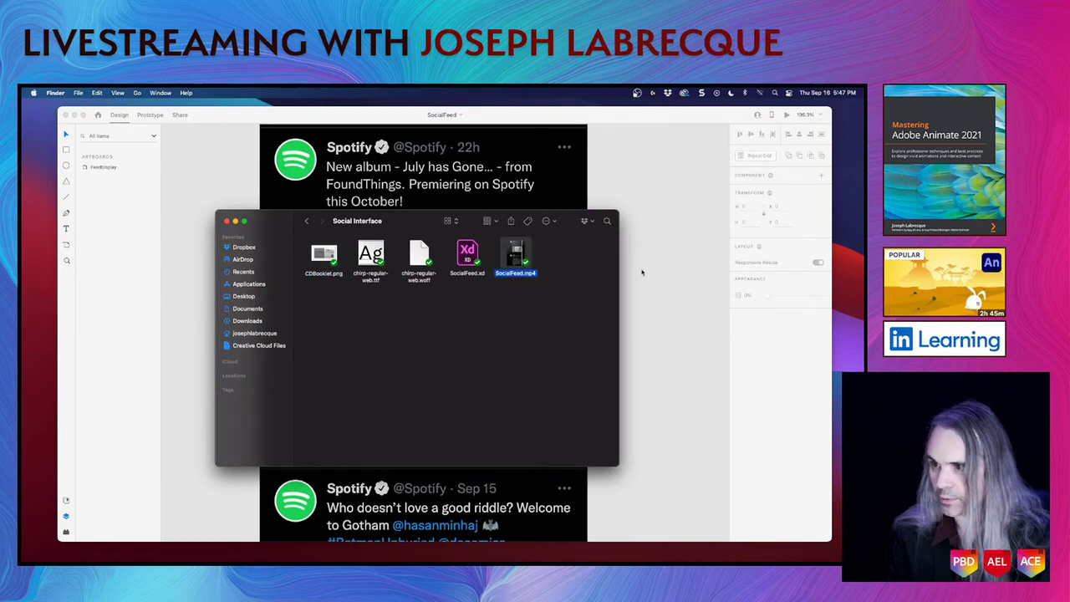
pyautogui.press('space')
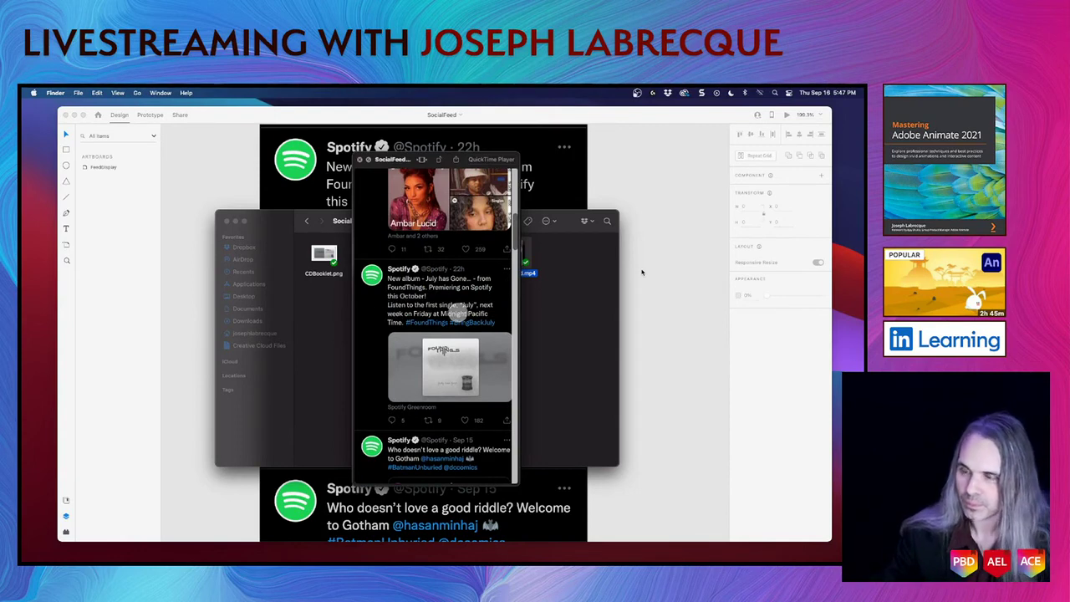
pyautogui.moveTo(481, 292)
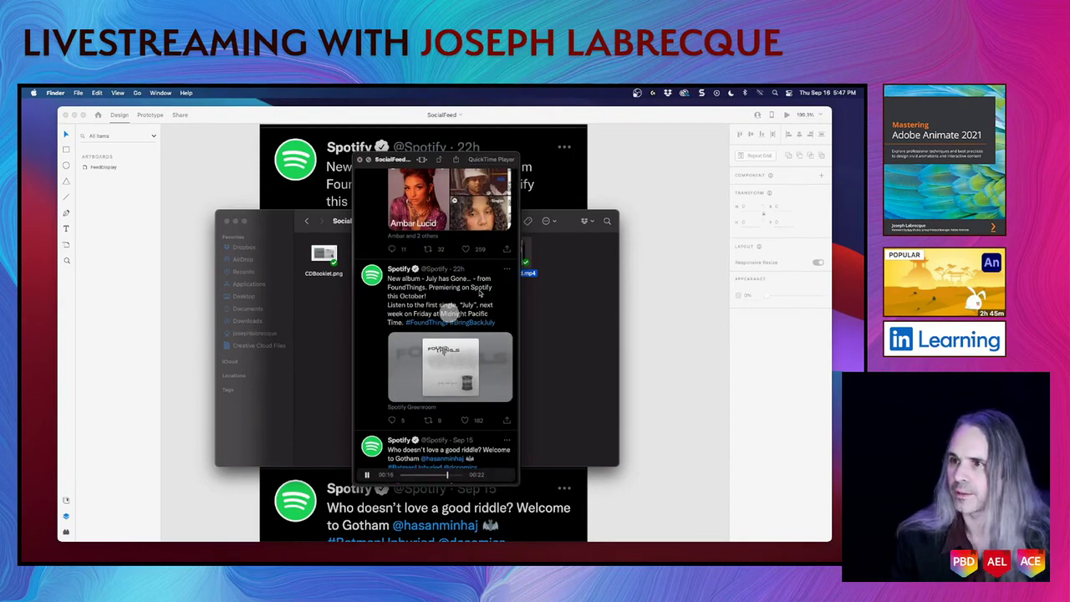
pyautogui.click(360, 160)
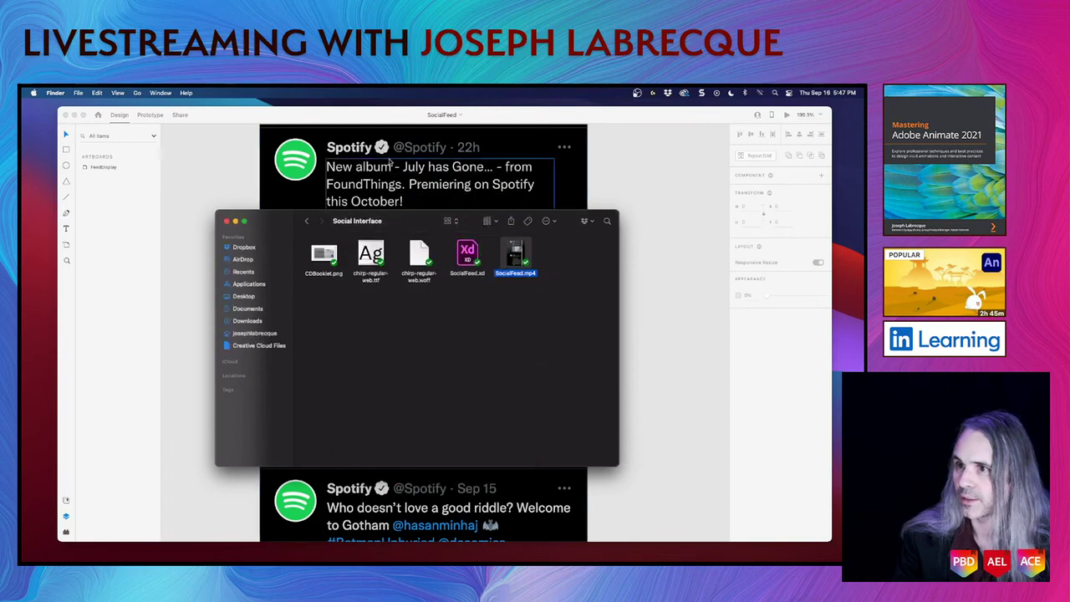
pyautogui.click(680, 244)
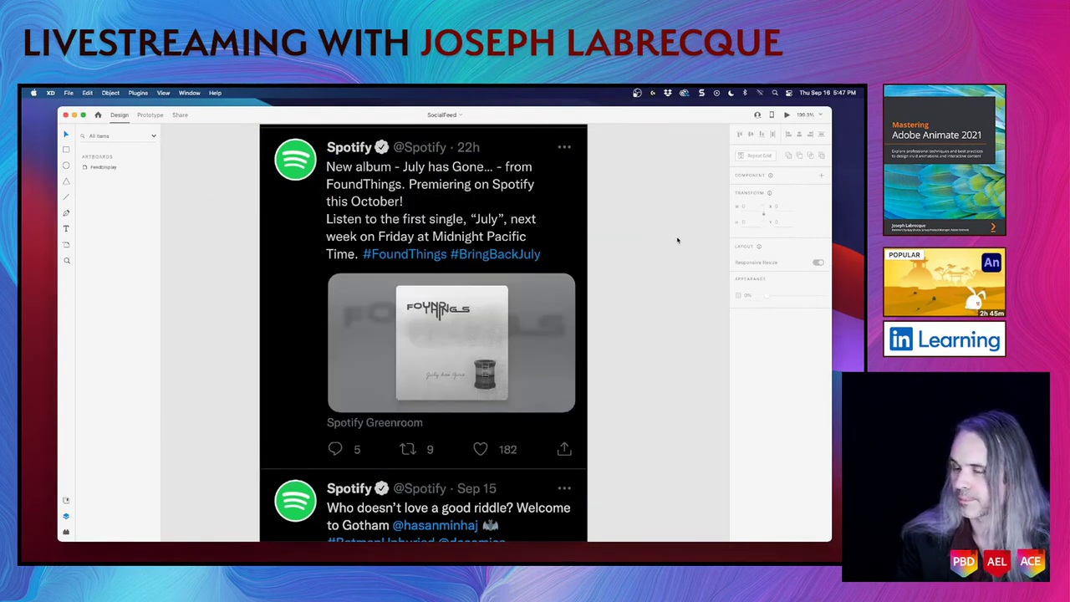
# Preview the FeedDisplay artboard, examine the recording options for microphone and notifications, close the preview and deselect the artboard
pyautogui.click(101, 167)
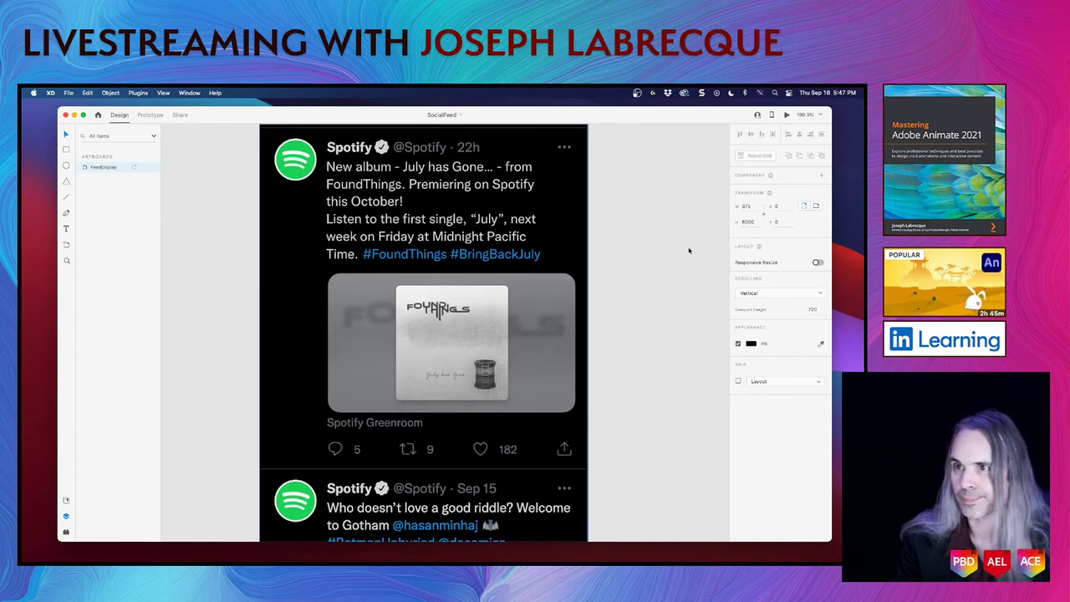
pyautogui.click(787, 115)
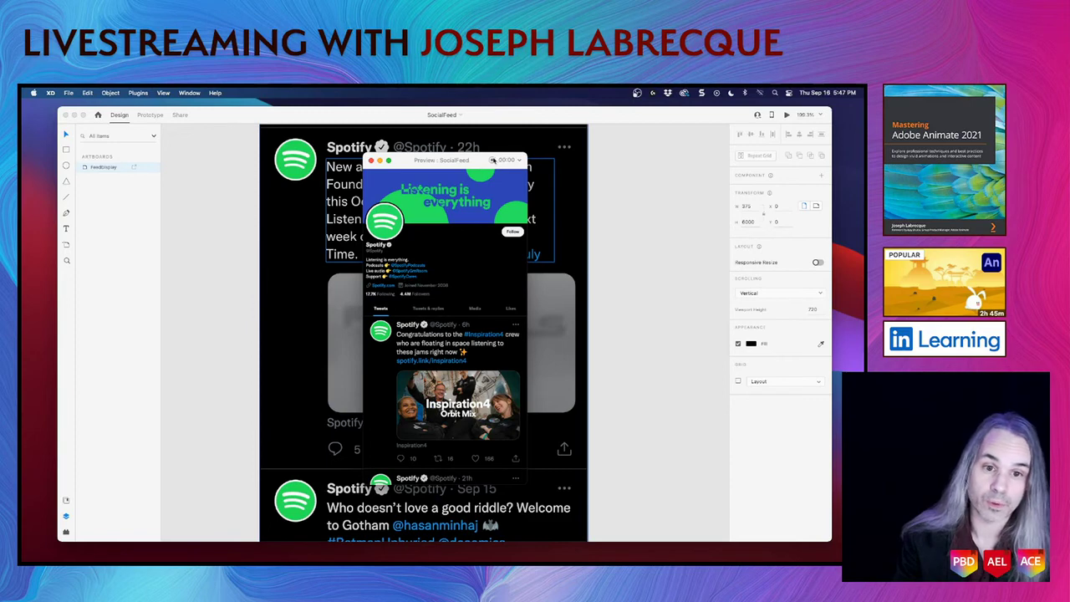
pyautogui.moveTo(430, 160)
pyautogui.mouseDown()
pyautogui.moveTo(410, 143)
pyautogui.moveTo(425, 171)
pyautogui.mouseUp()
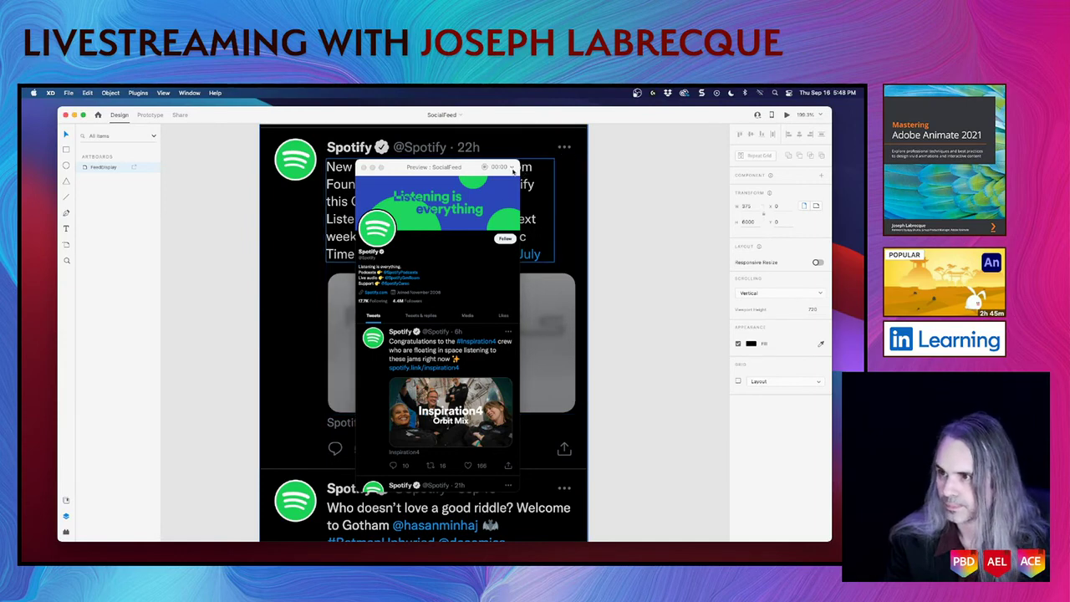
pyautogui.click(512, 168)
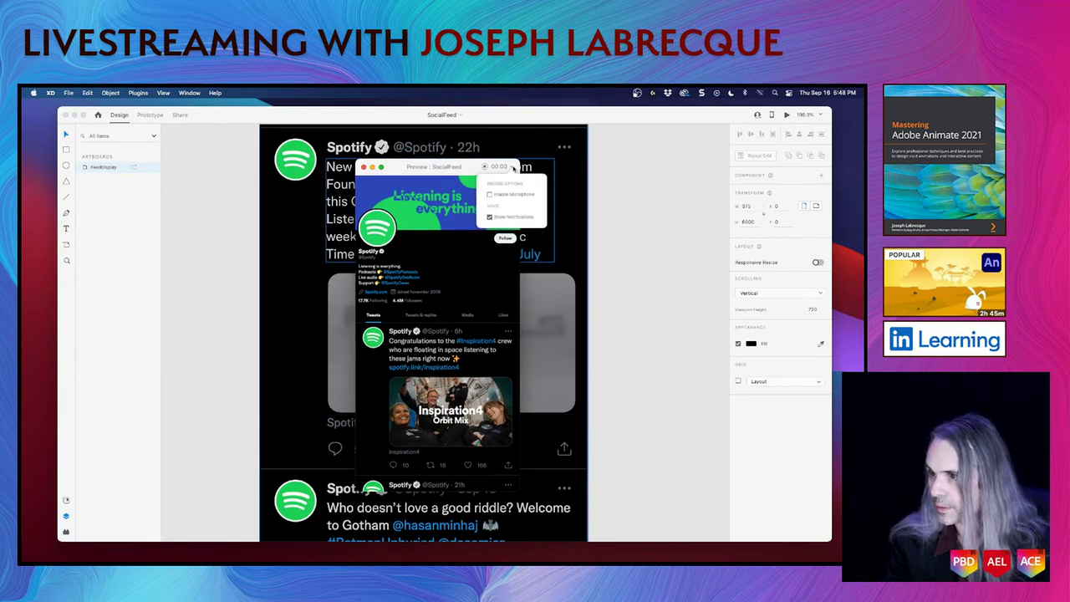
pyautogui.click(489, 218)
pyautogui.click(489, 218)
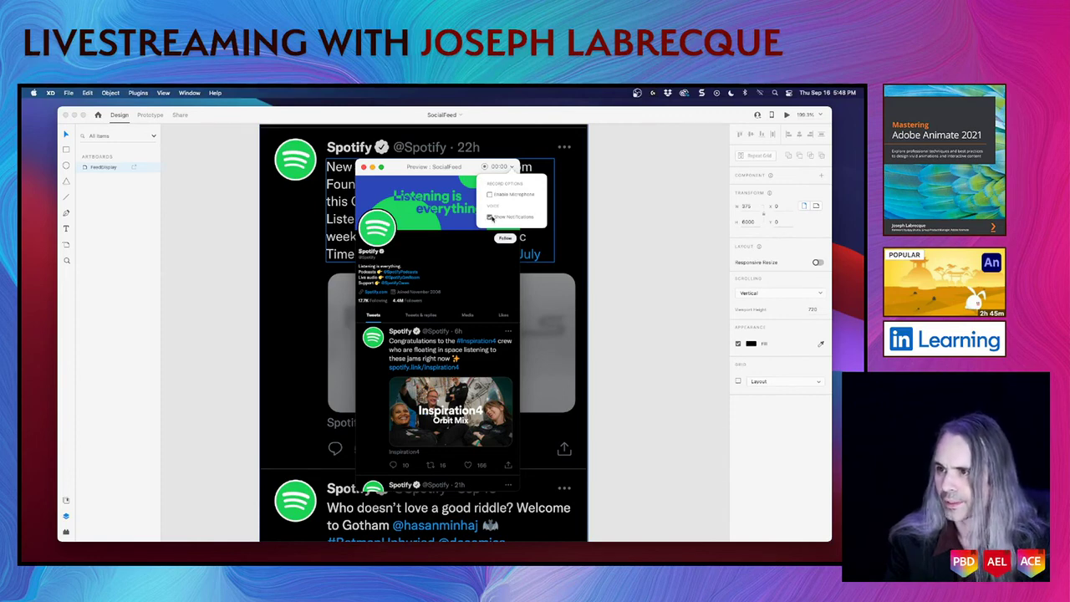
pyautogui.click(459, 167)
pyautogui.click(363, 168)
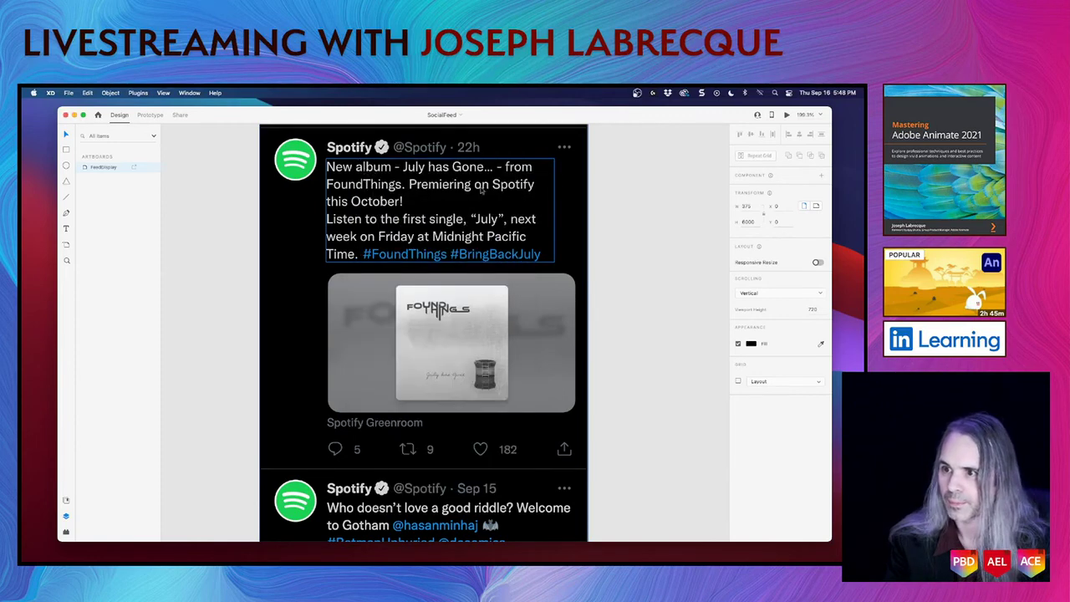
pyautogui.click(624, 220)
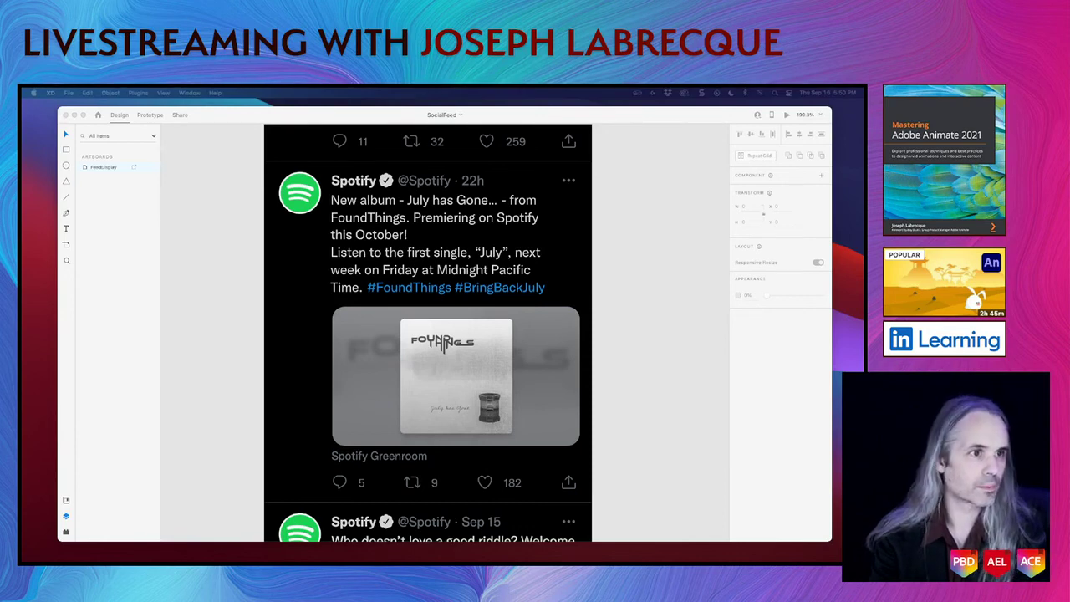
# Switch to the Behance profile in Safari and look over the live Social Interface Simulation stream in its Livestreams section
pyautogui.moveTo(354, 261); pyautogui.dragTo(430, 166)
pyautogui.moveTo(453, 270)
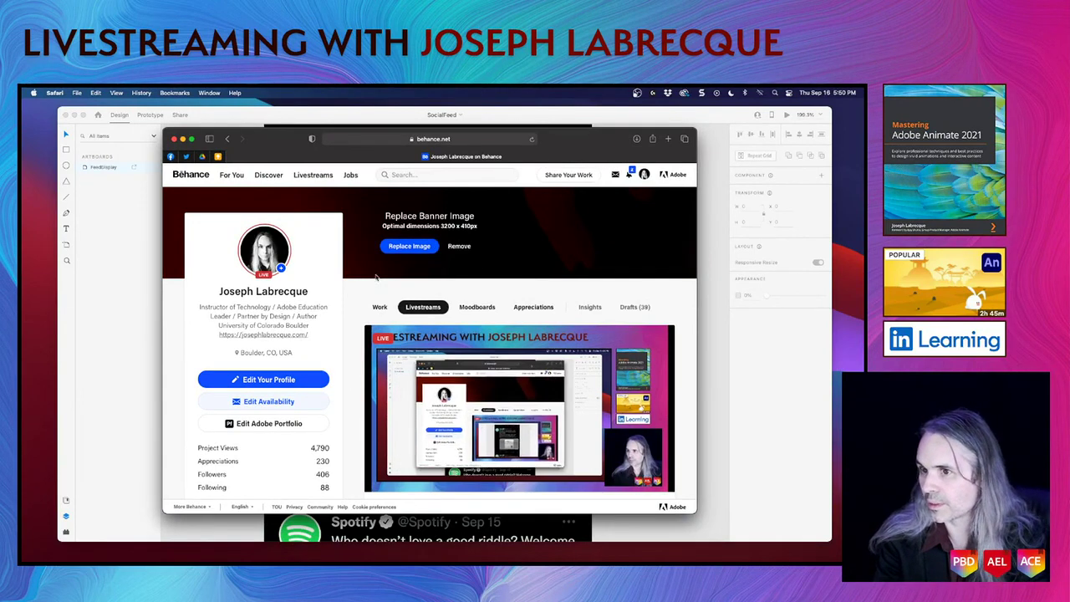
pyautogui.scroll(-3, 347, 325)
pyautogui.scroll(-1, 348, 325)
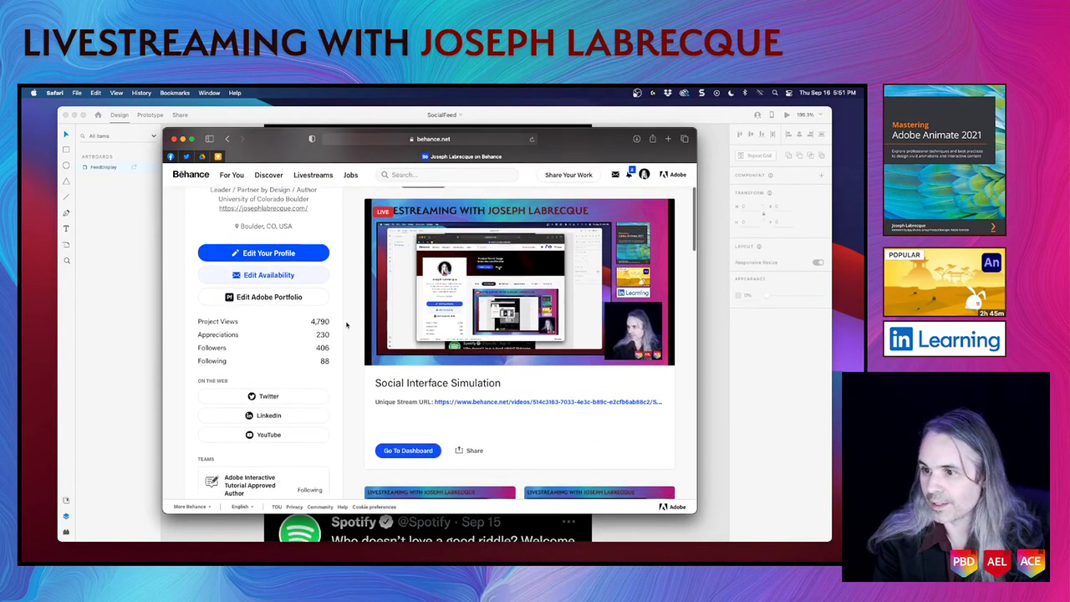
pyautogui.scroll(1, 348, 325)
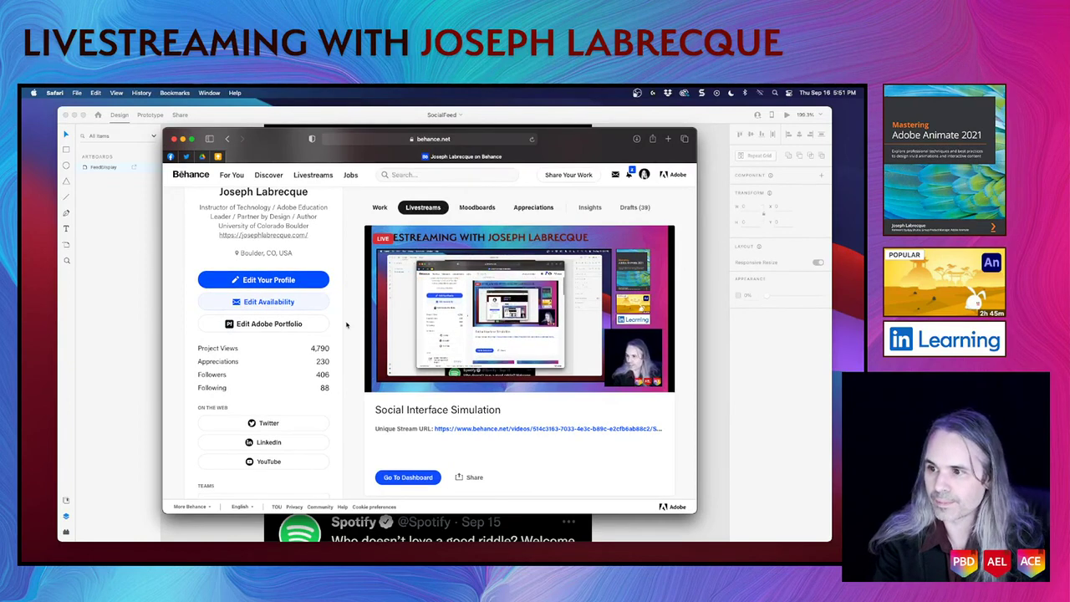
pyautogui.scroll(4, 347, 324)
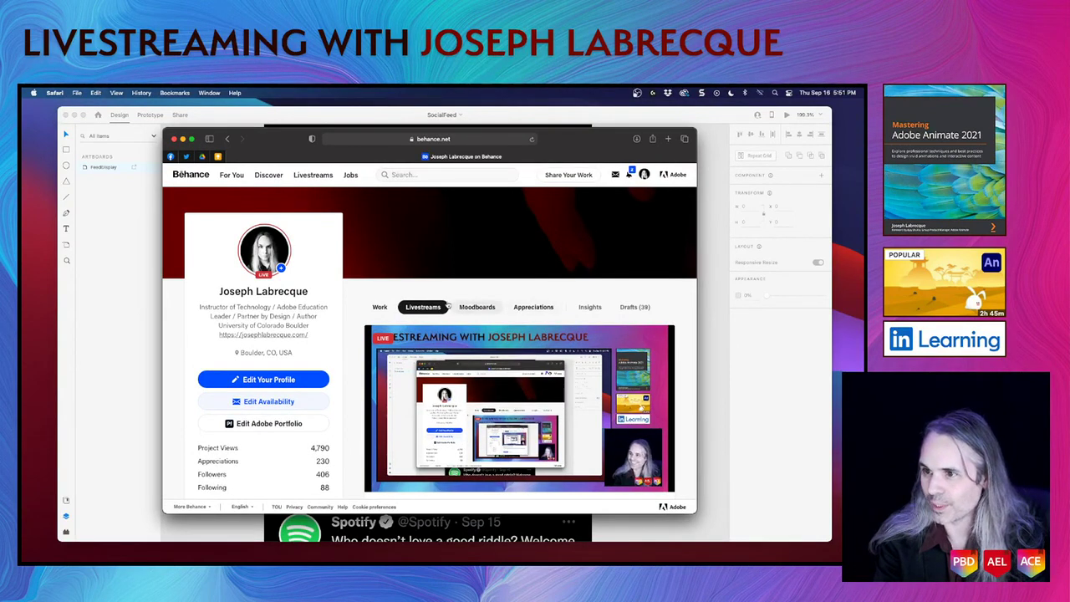
# Open the Livestream Schedule project from the profile's Work section, read the upcoming dates, close it and browse the other projects
pyautogui.click(377, 309)
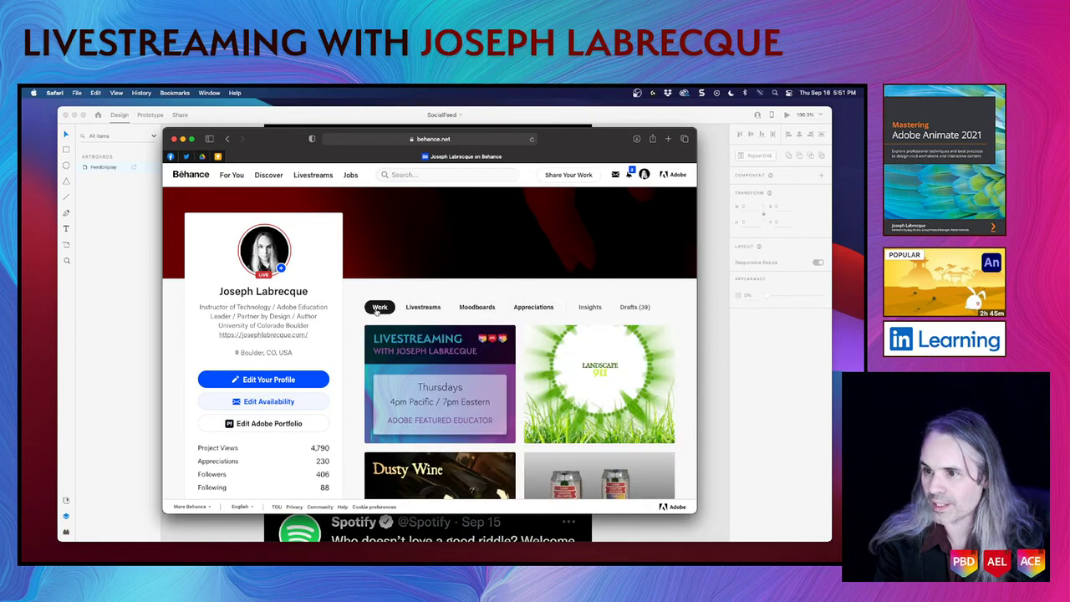
pyautogui.moveTo(424, 393)
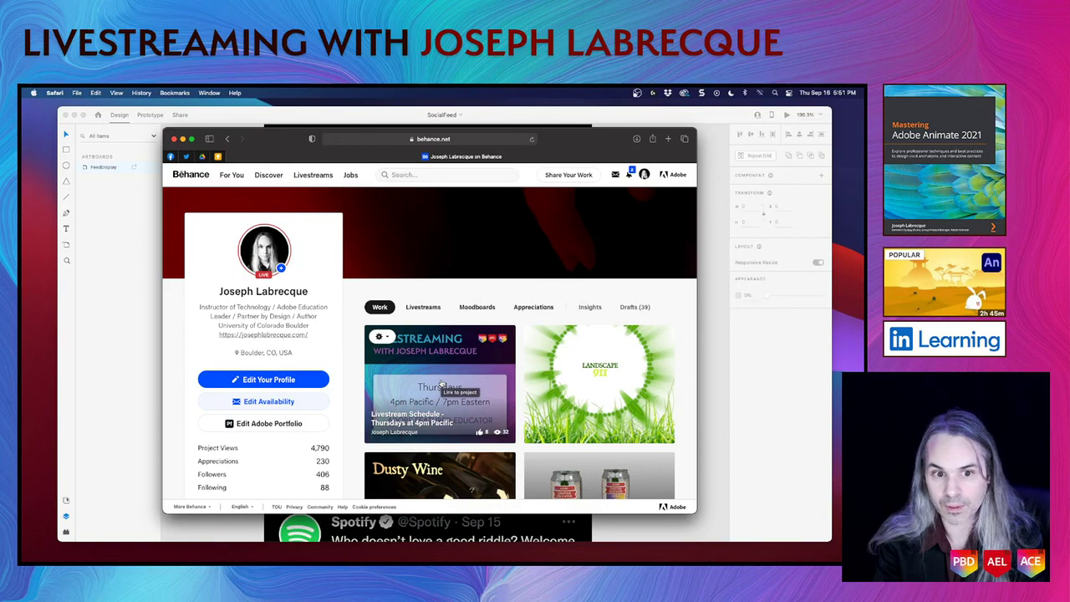
pyautogui.click(442, 383)
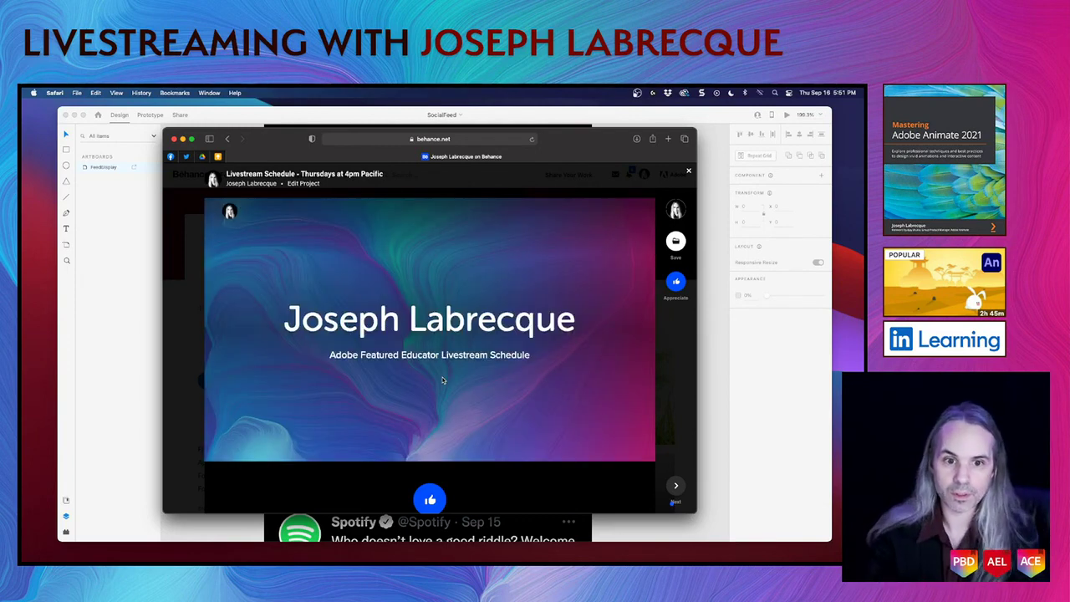
pyautogui.scroll(-3, 569, 429)
pyautogui.scroll(-5, 569, 431)
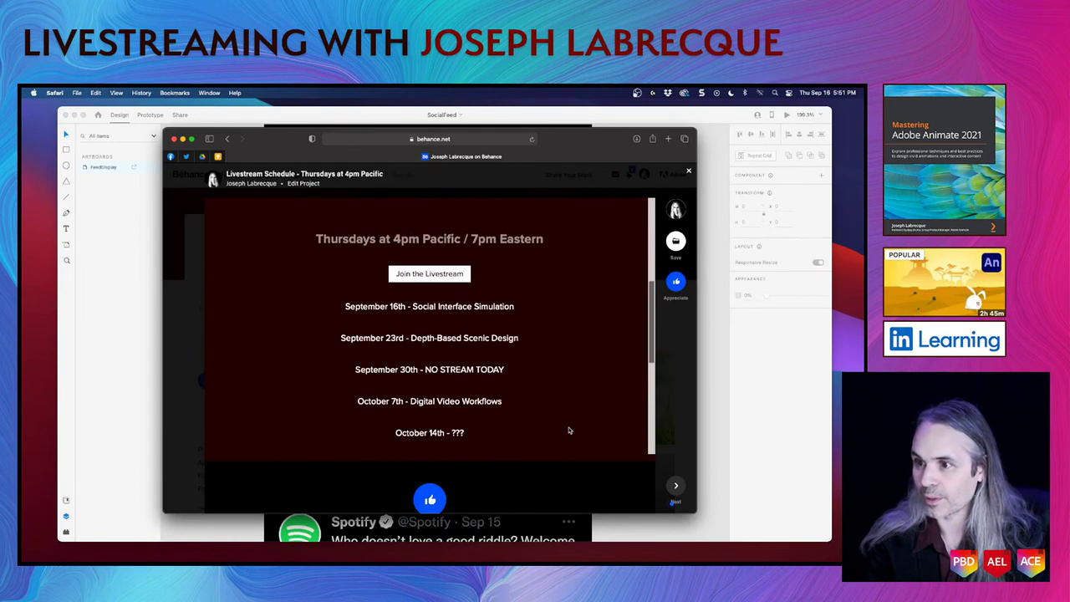
pyautogui.scroll(-1, 568, 431)
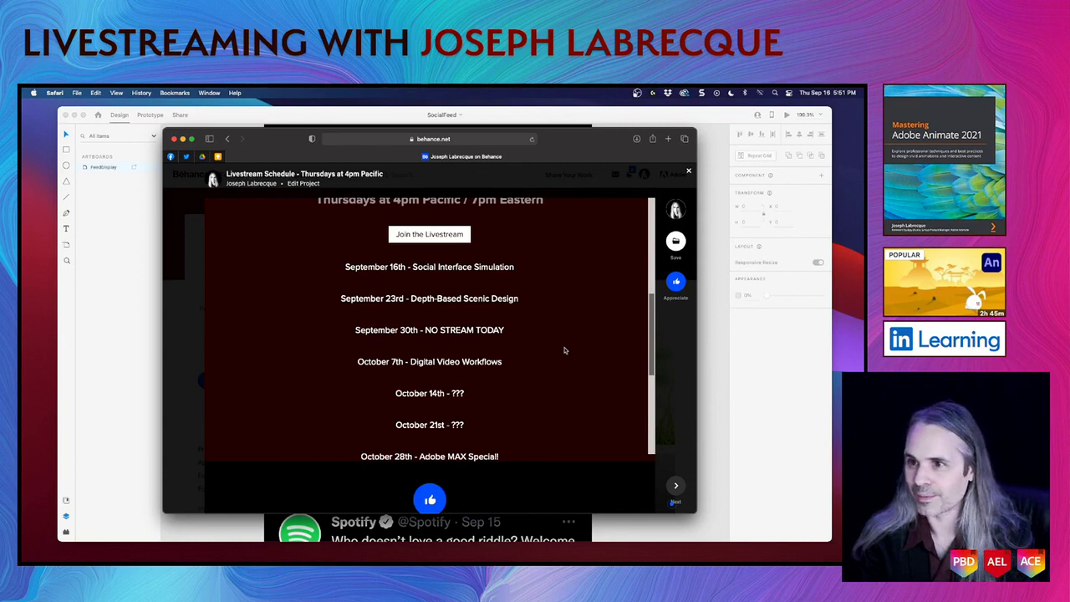
pyautogui.click(689, 171)
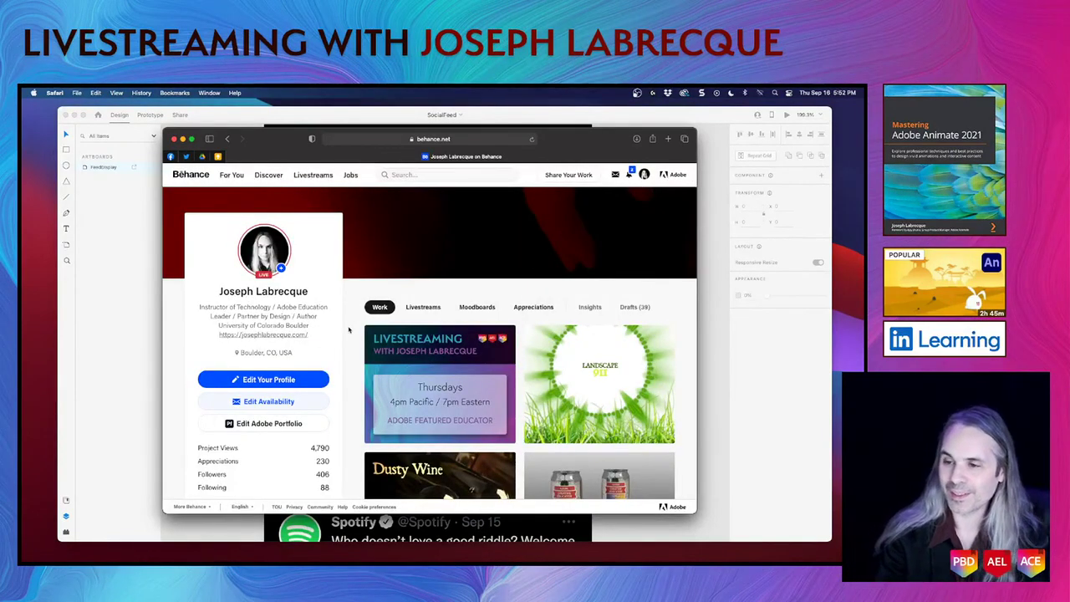
pyautogui.scroll(-3, 349, 330)
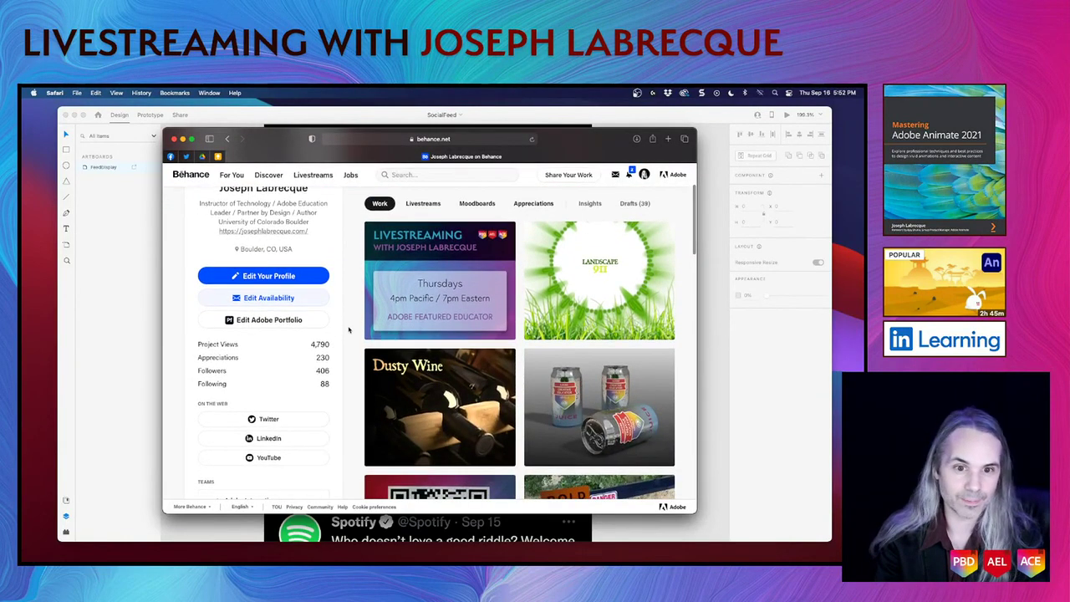